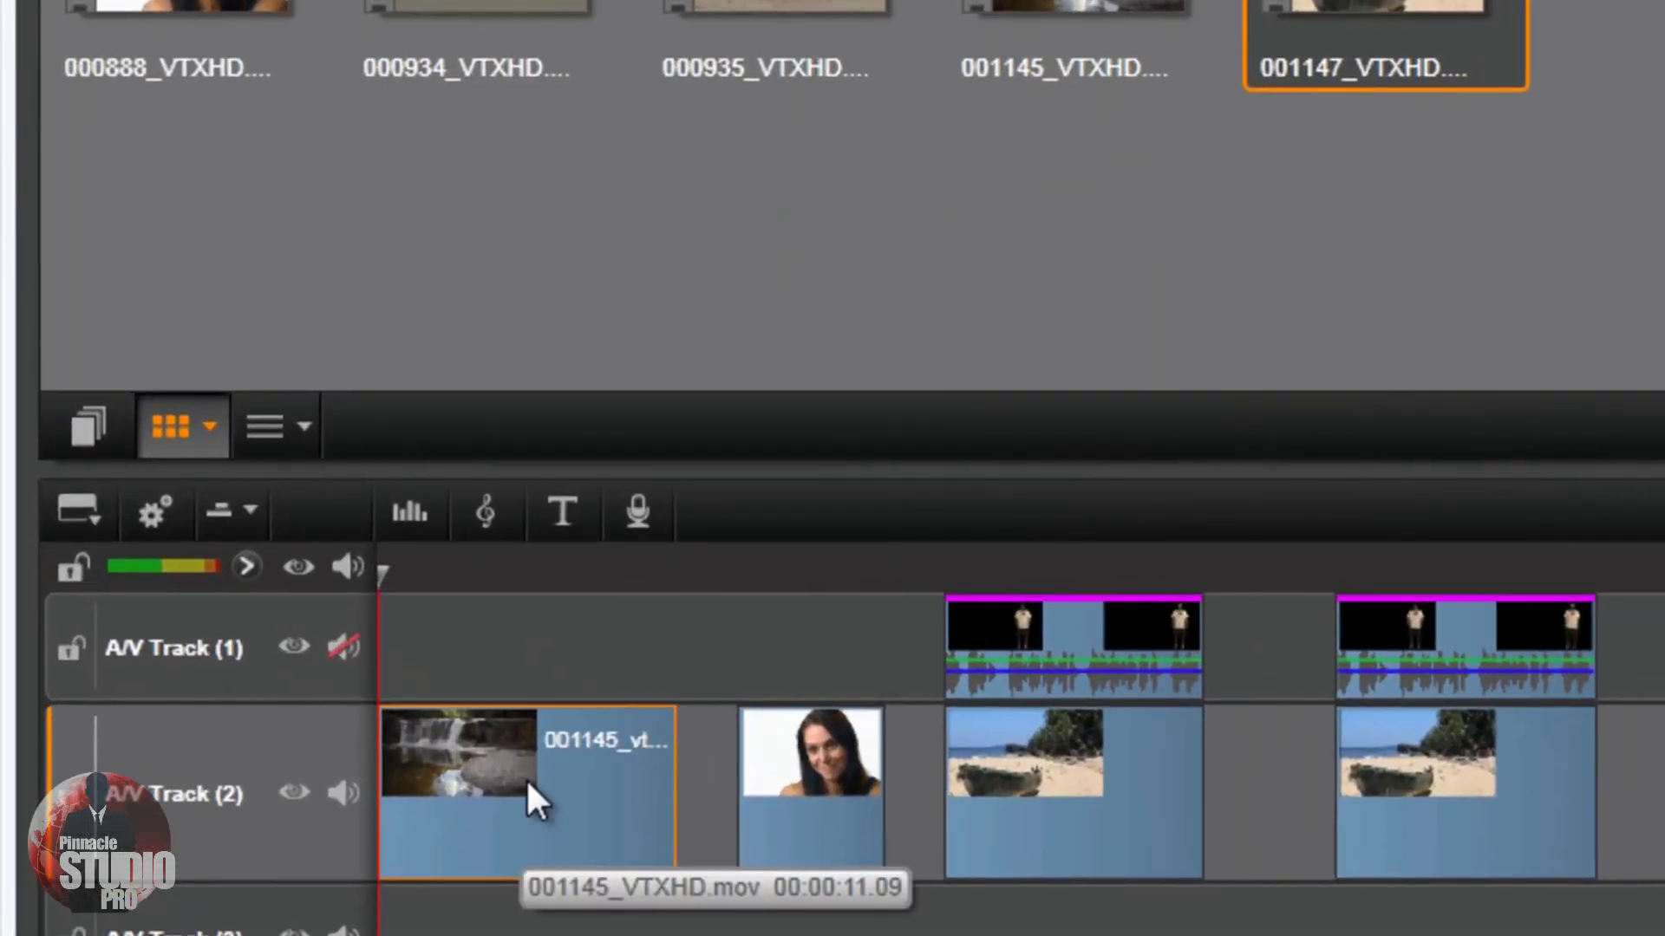
Step: Open the effects editor for the waterfall clip 001145_VTXHD.mov and apply the NewBlue Video Essentials V Background Generator effect
{"action": "right_click", "coordinate": [529, 798]}
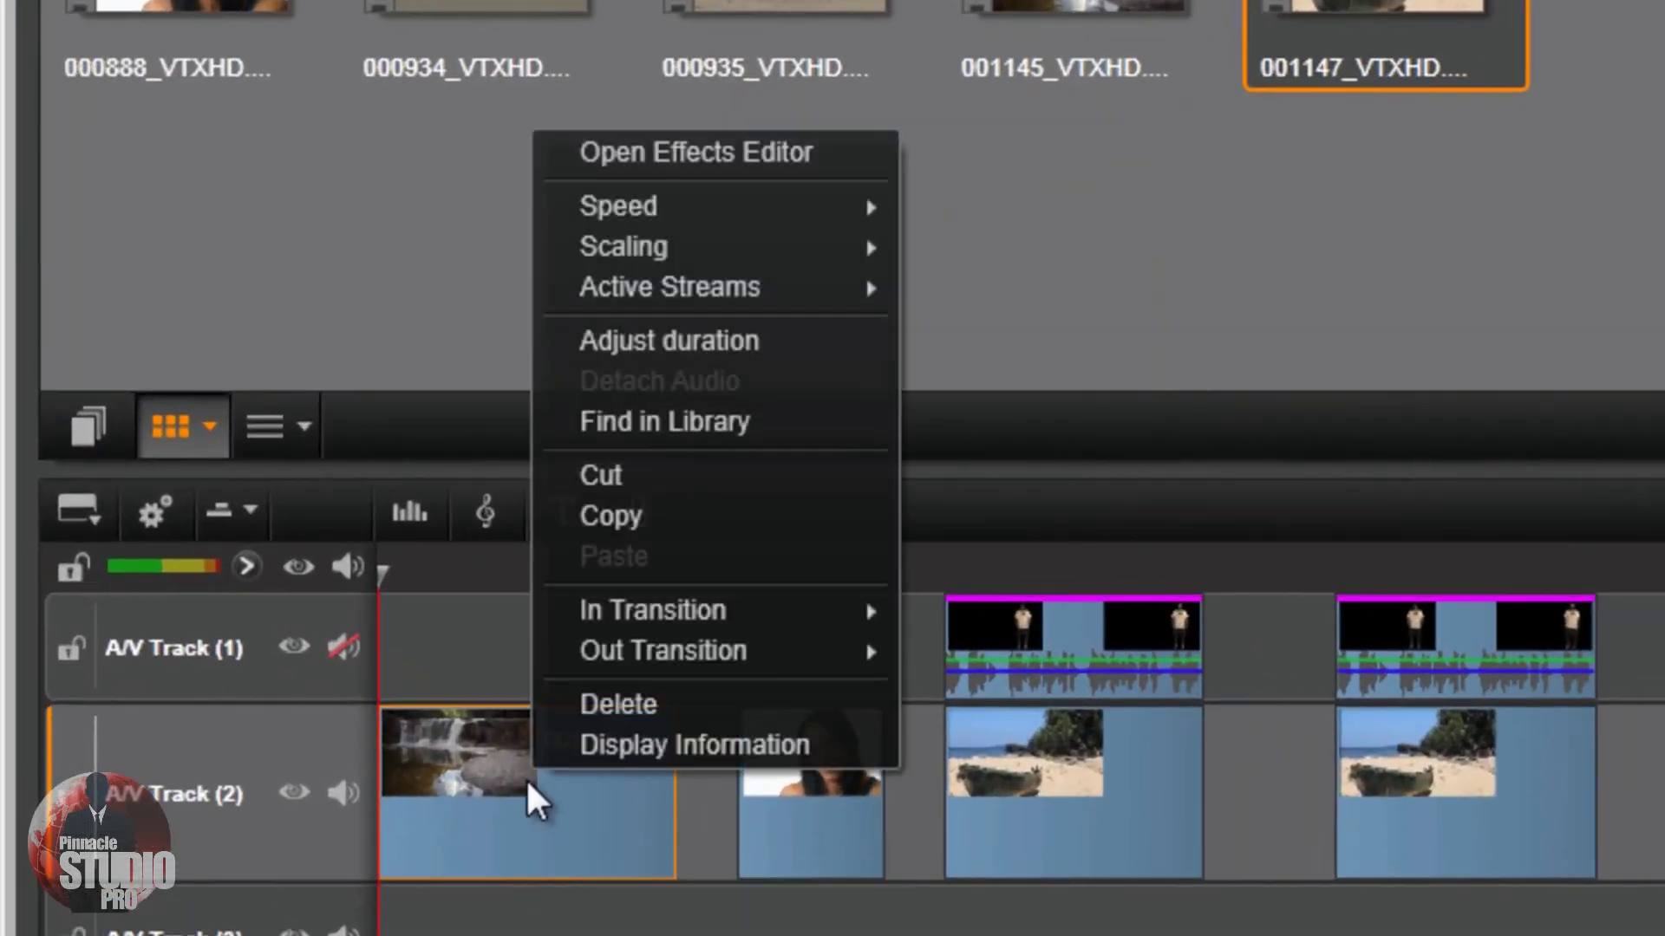
{"action": "left_click", "coordinate": [752, 156]}
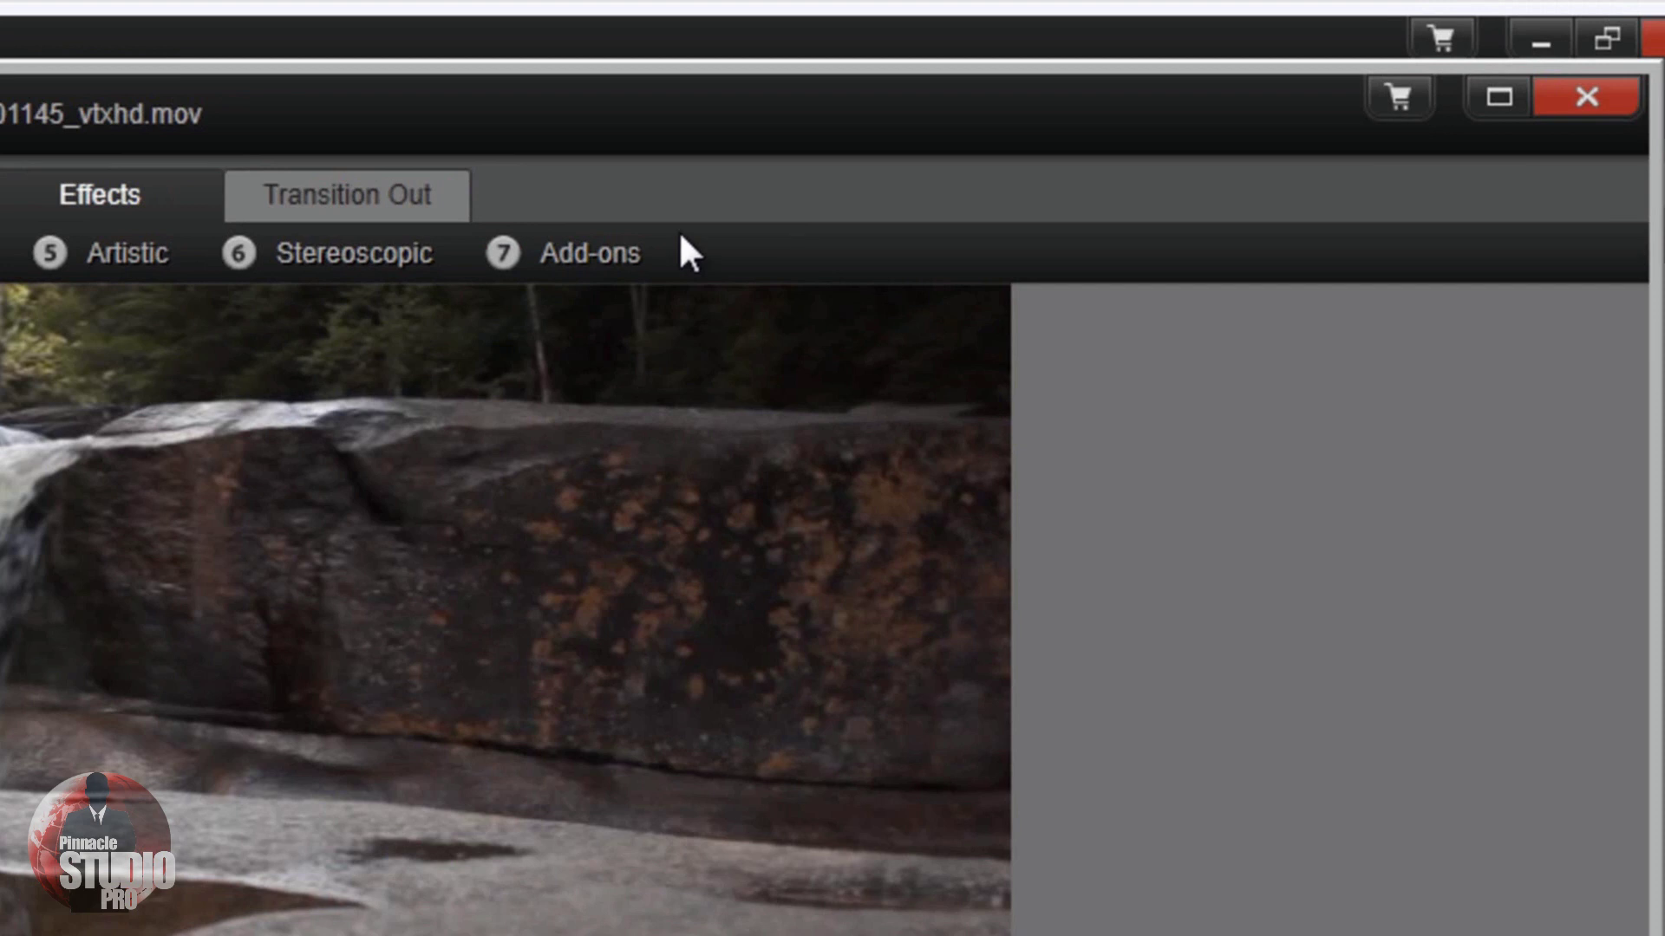
{"action": "left_click", "coordinate": [610, 259]}
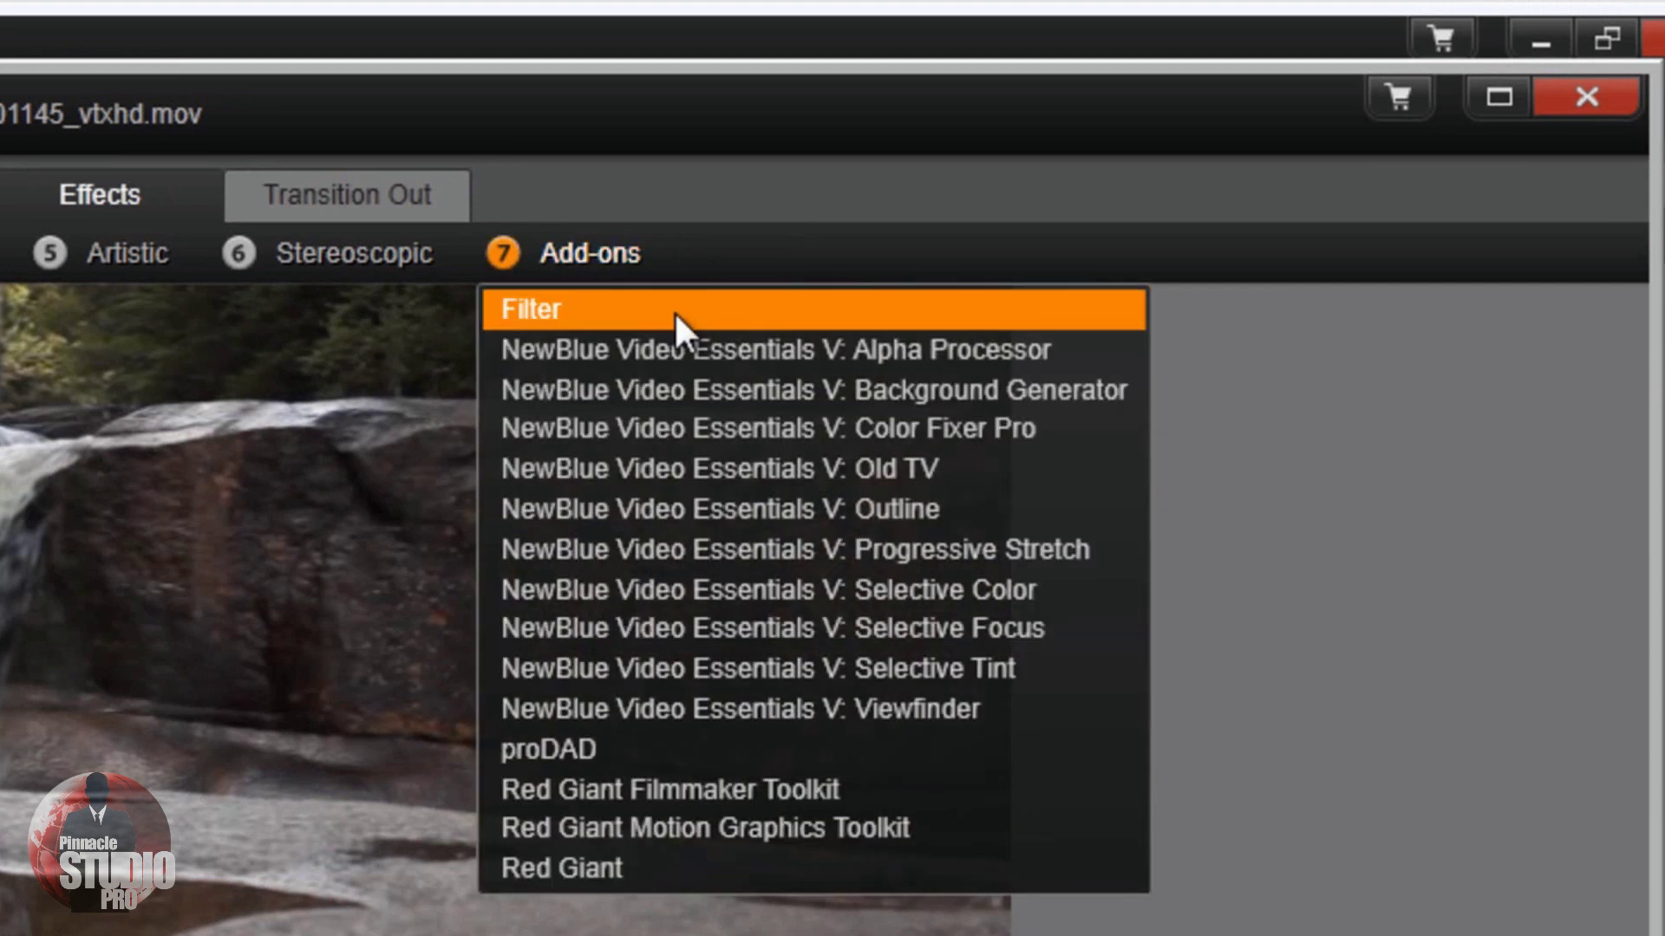
{"action": "left_click", "coordinate": [692, 394]}
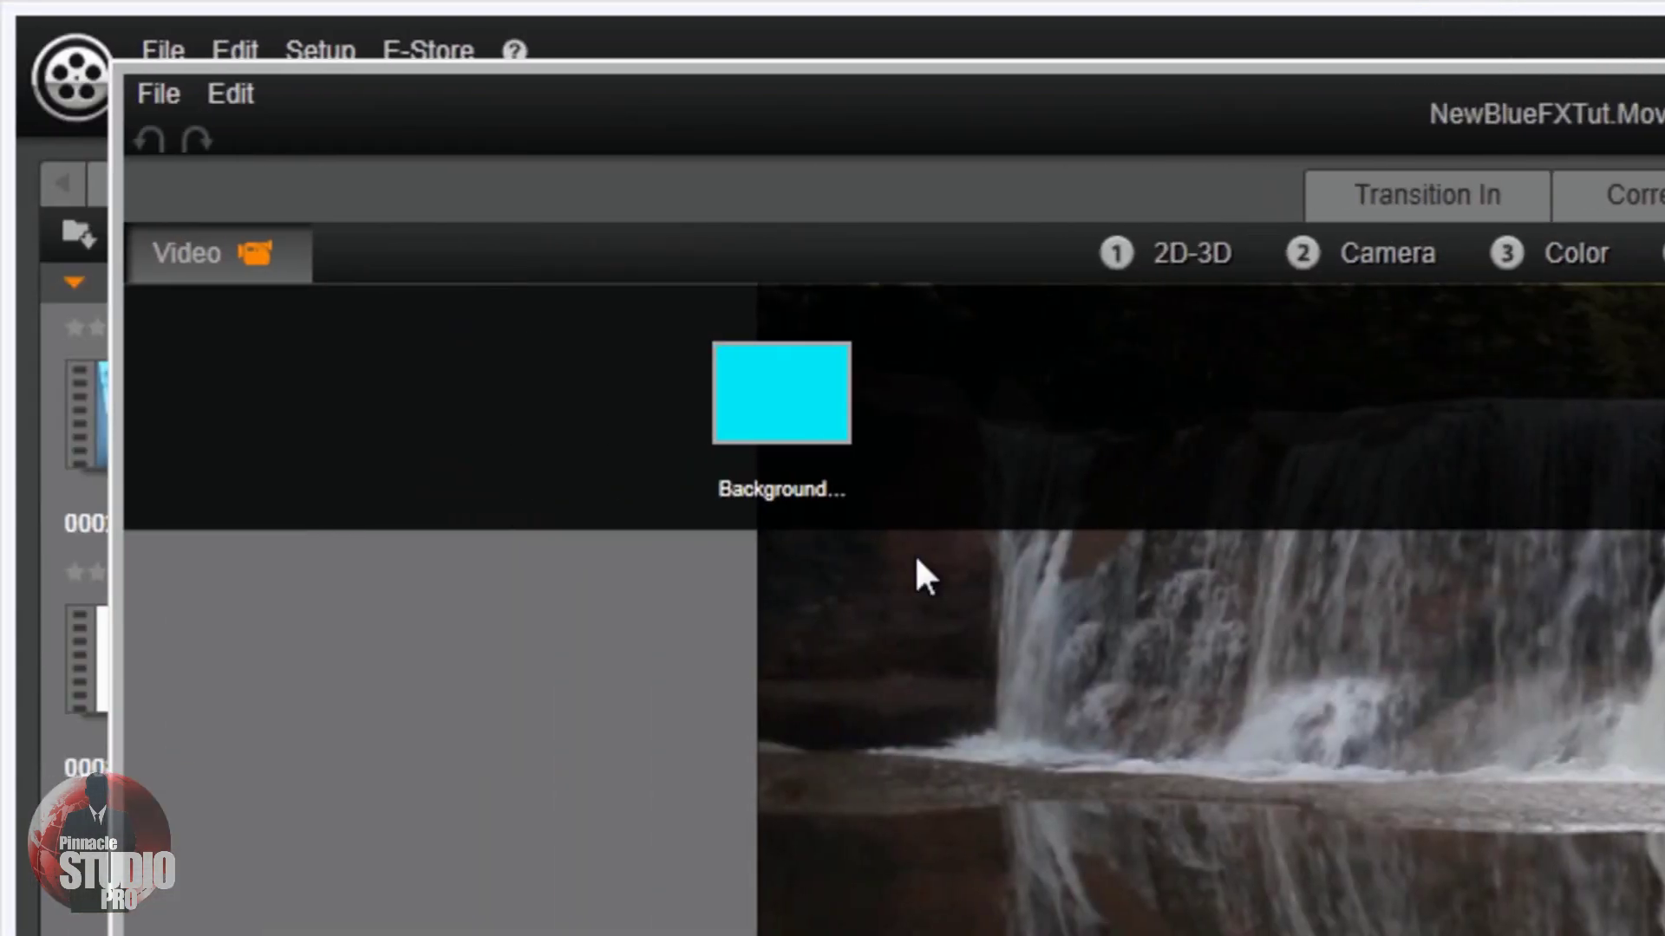
{"action": "left_click", "coordinate": [775, 394]}
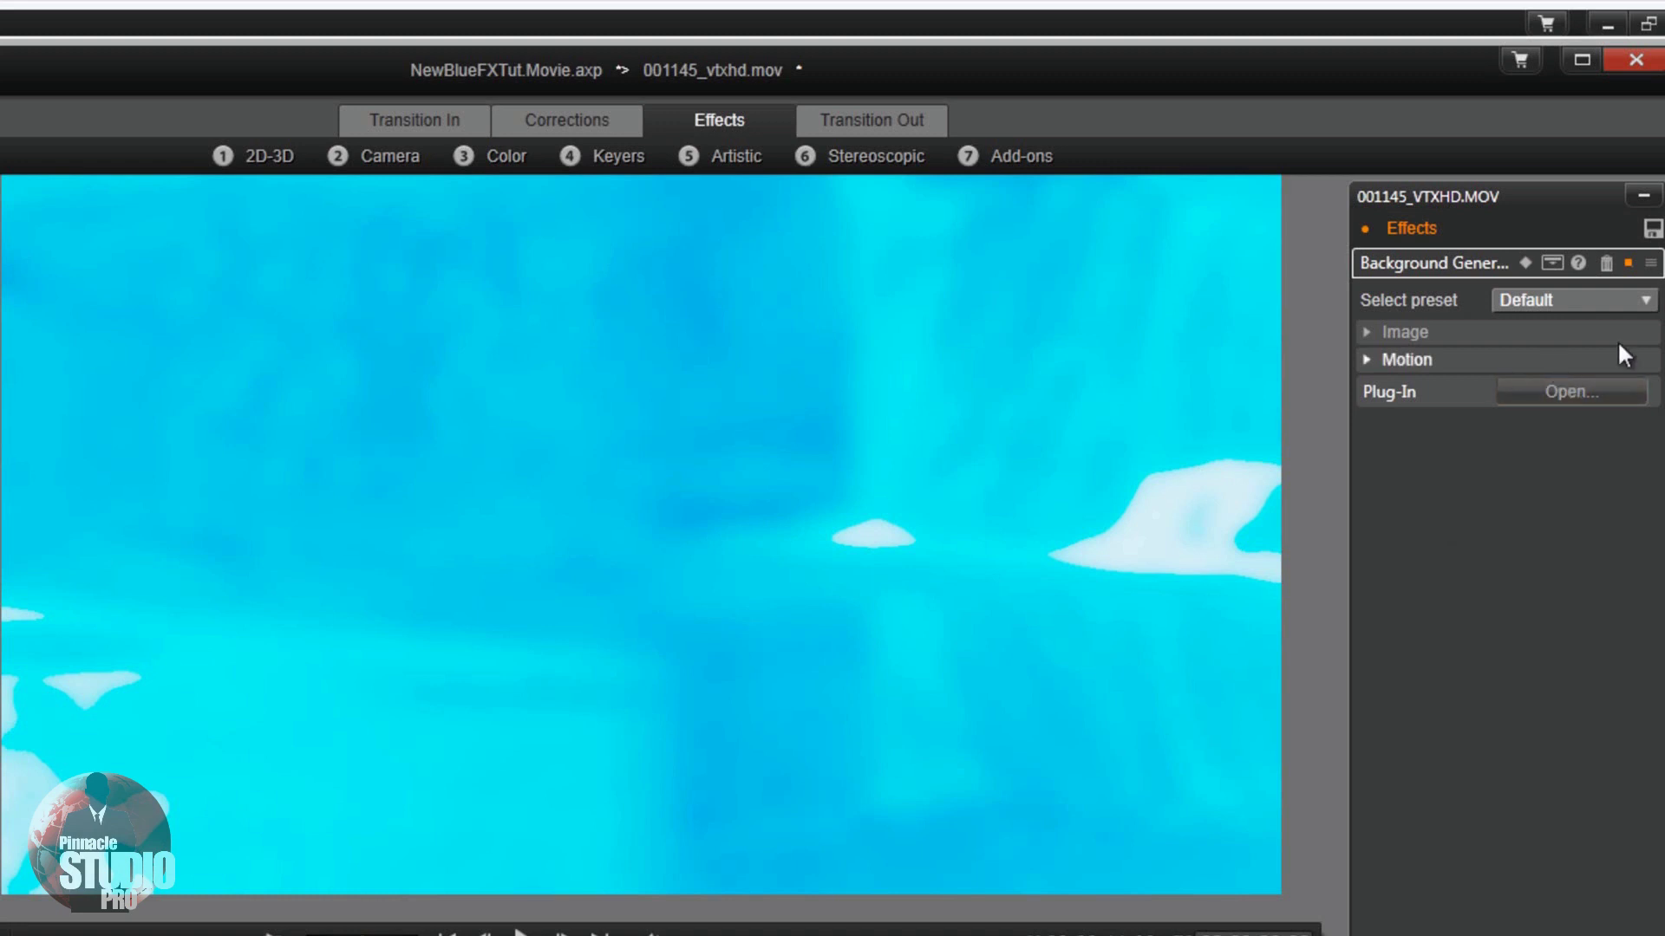
Step: Adjust the Background Generator's image settings to Magnify 4.5, Blur 6.6 and Brightness 35.2, and preview the clip
{"action": "left_click", "coordinate": [1382, 327]}
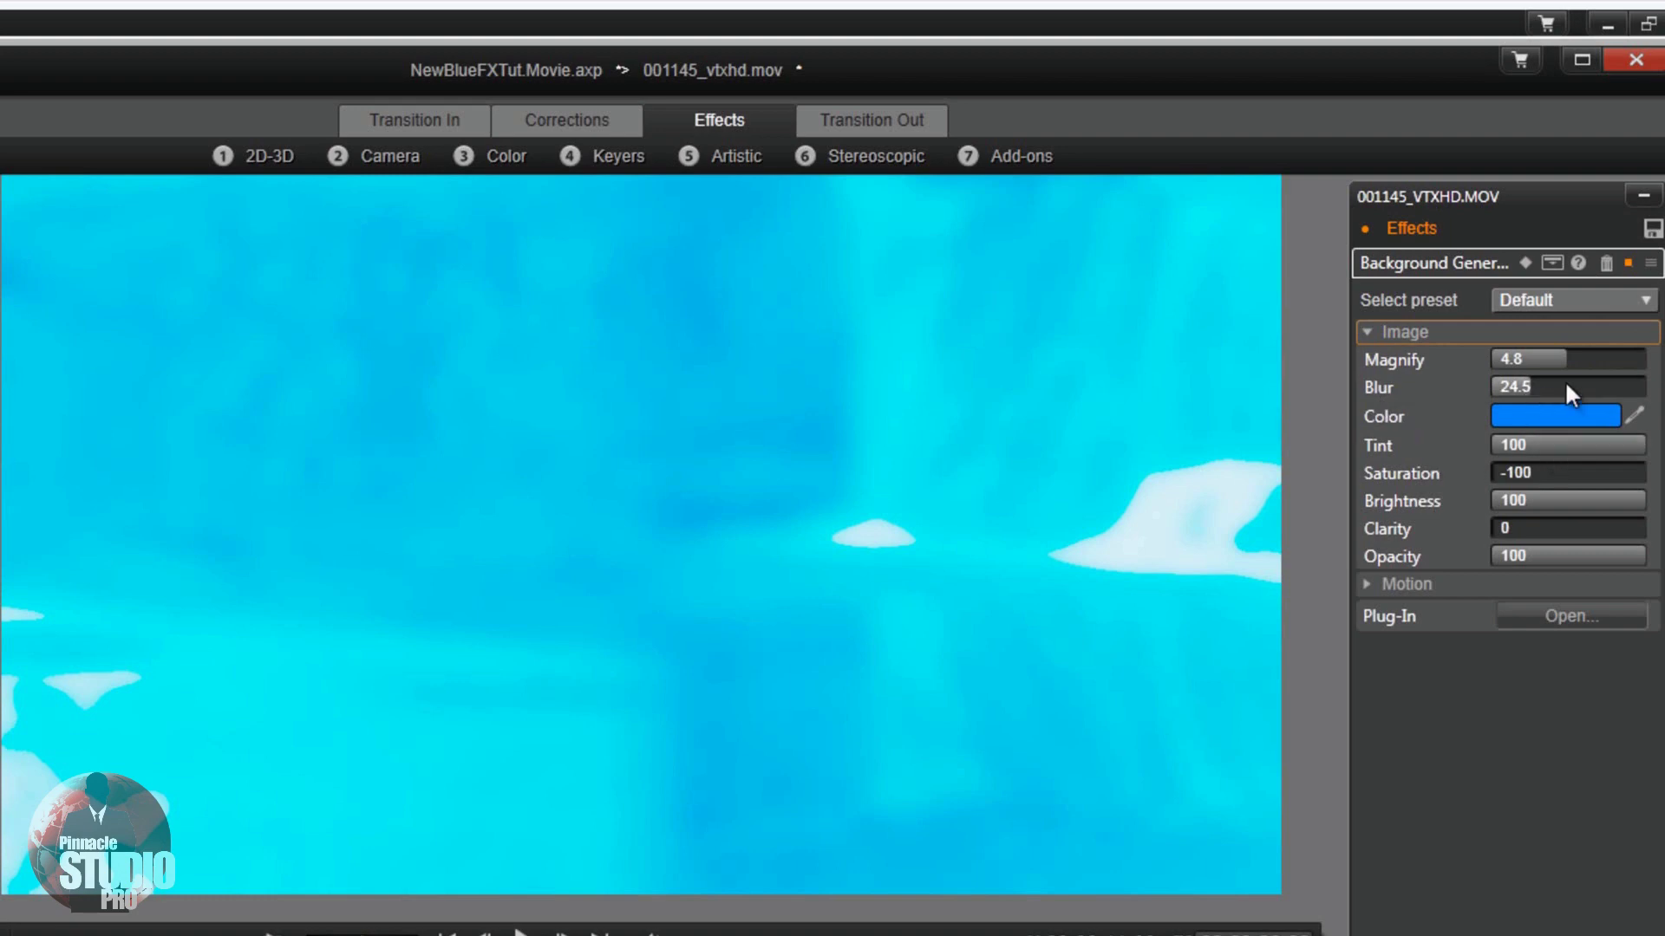
{"action": "left_click_drag", "start_coordinate": [1560, 358], "coordinate": [1479, 385]}
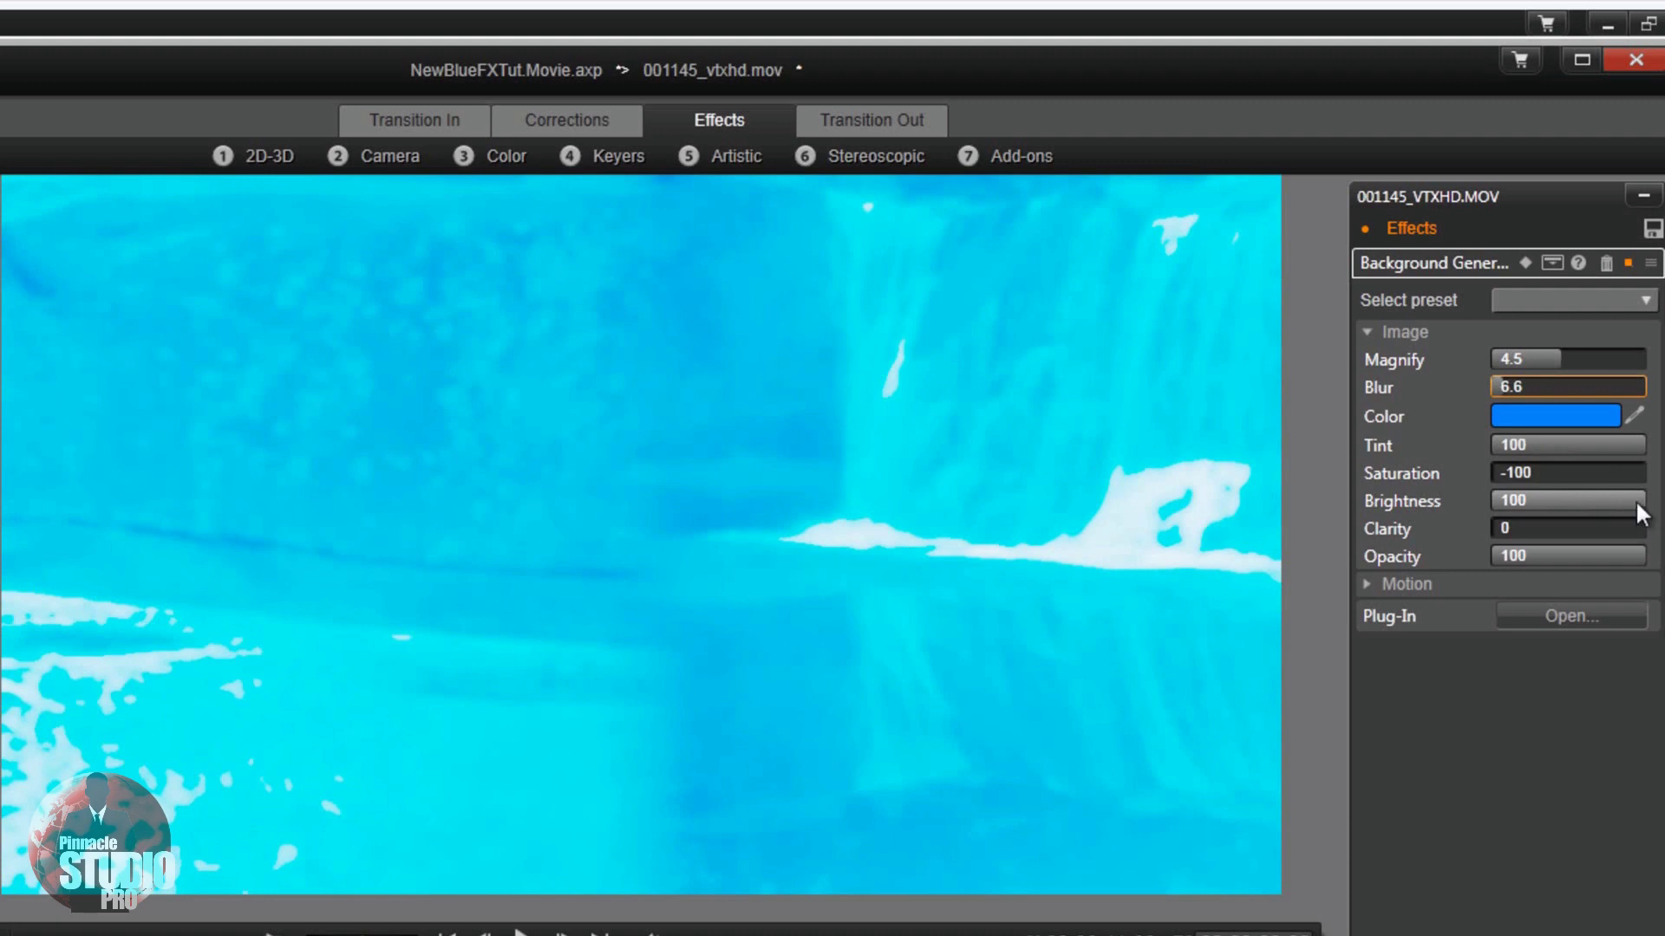
{"action": "left_click_drag", "start_coordinate": [1635, 499], "coordinate": [1542, 495]}
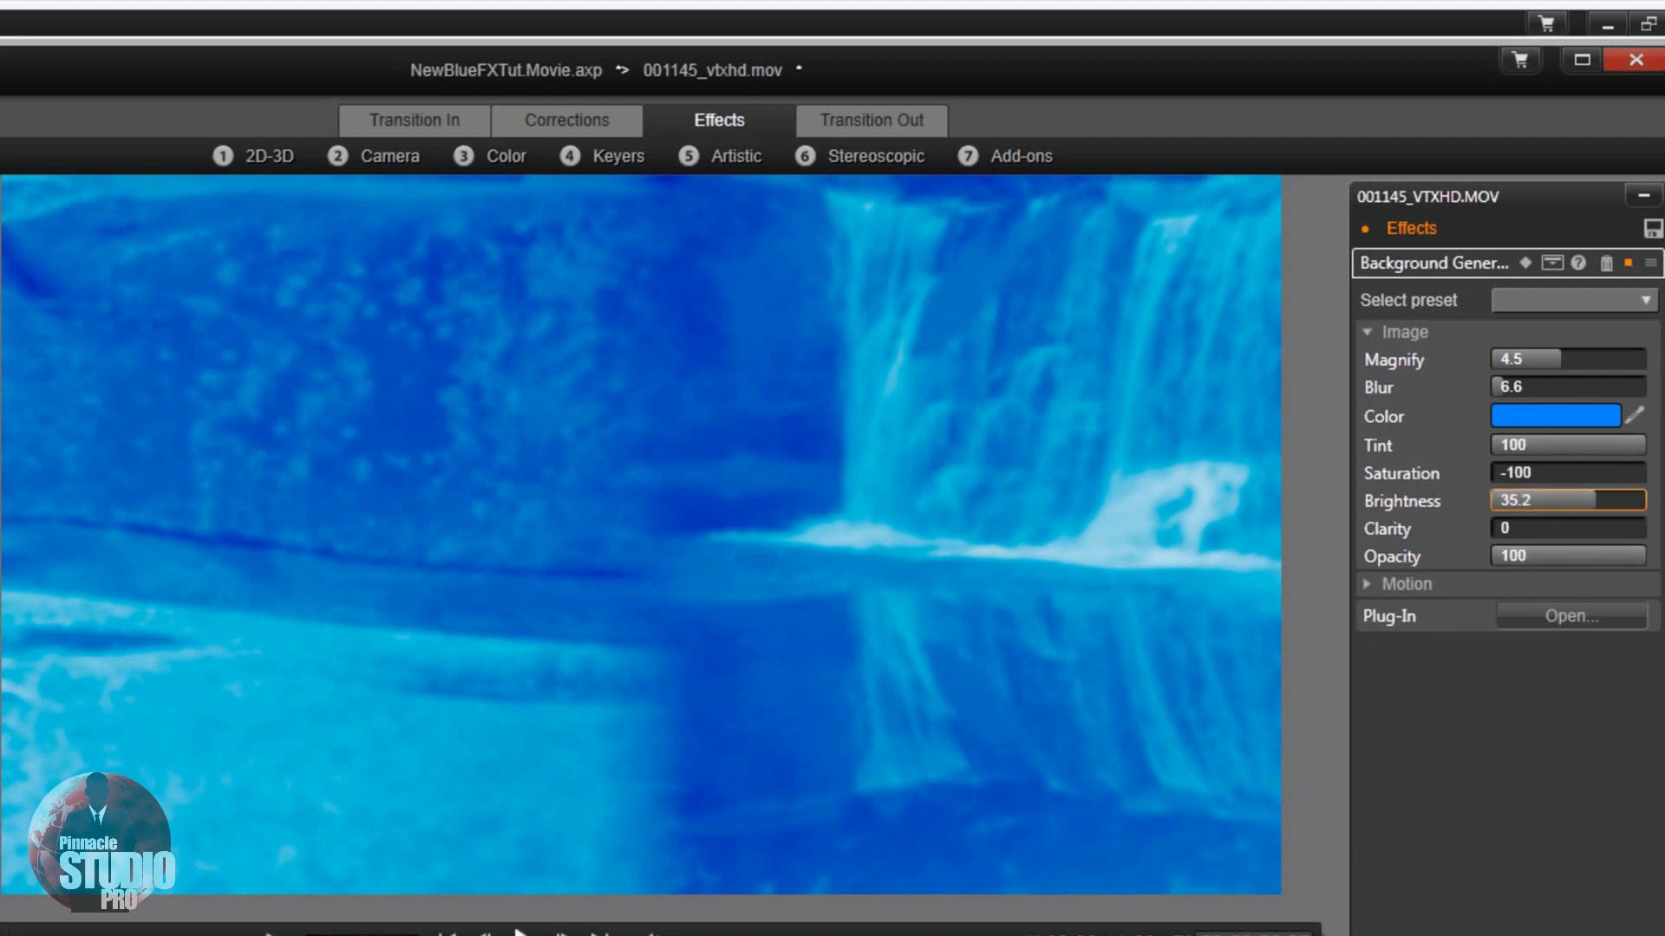
{"action": "key", "text": "space"}
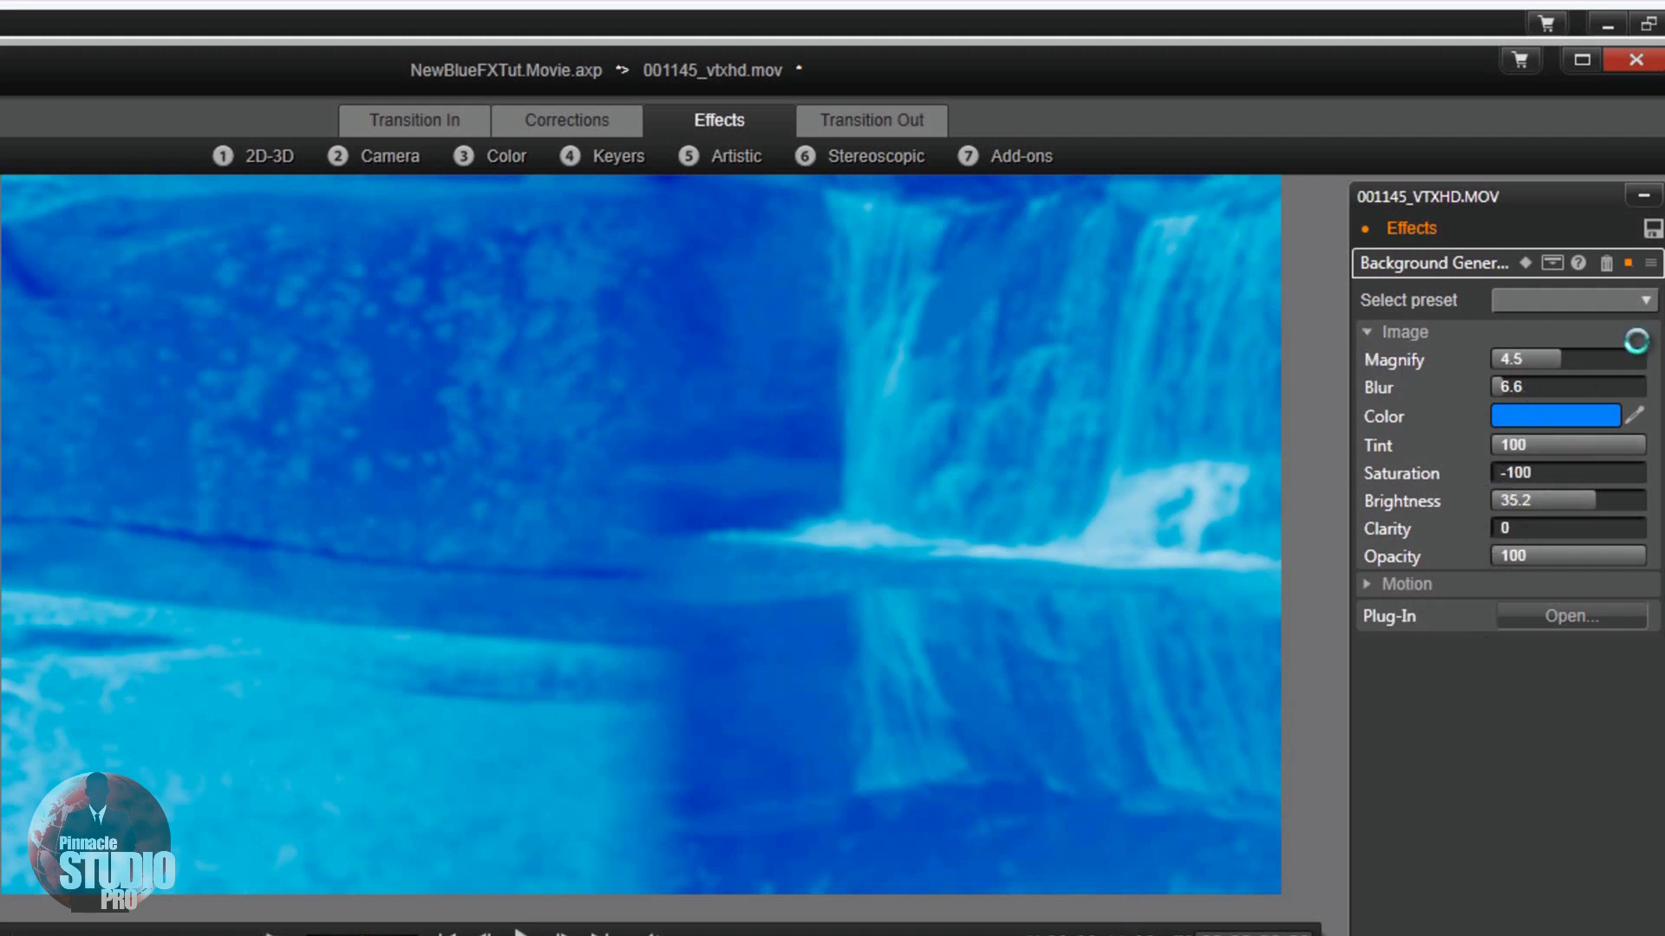
Step: Try the Background Generator presets Cascading Down, Chill and Green Haze, playing the clip with Chill
{"action": "left_click", "coordinate": [1635, 306]}
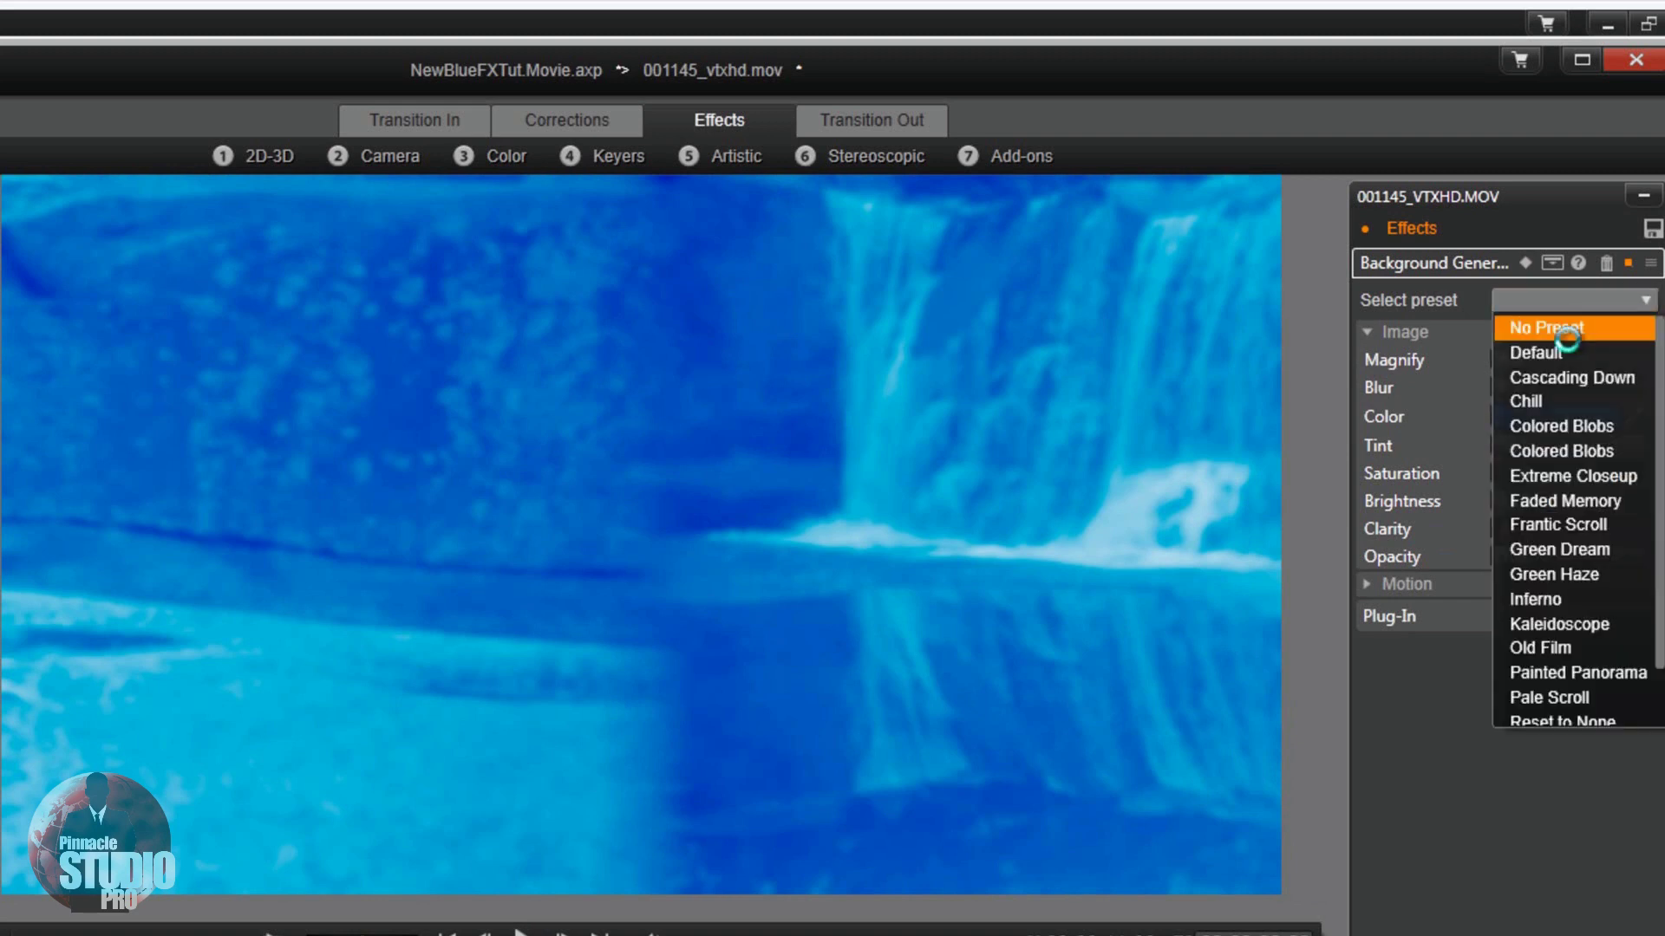
{"action": "left_click", "coordinate": [1578, 378]}
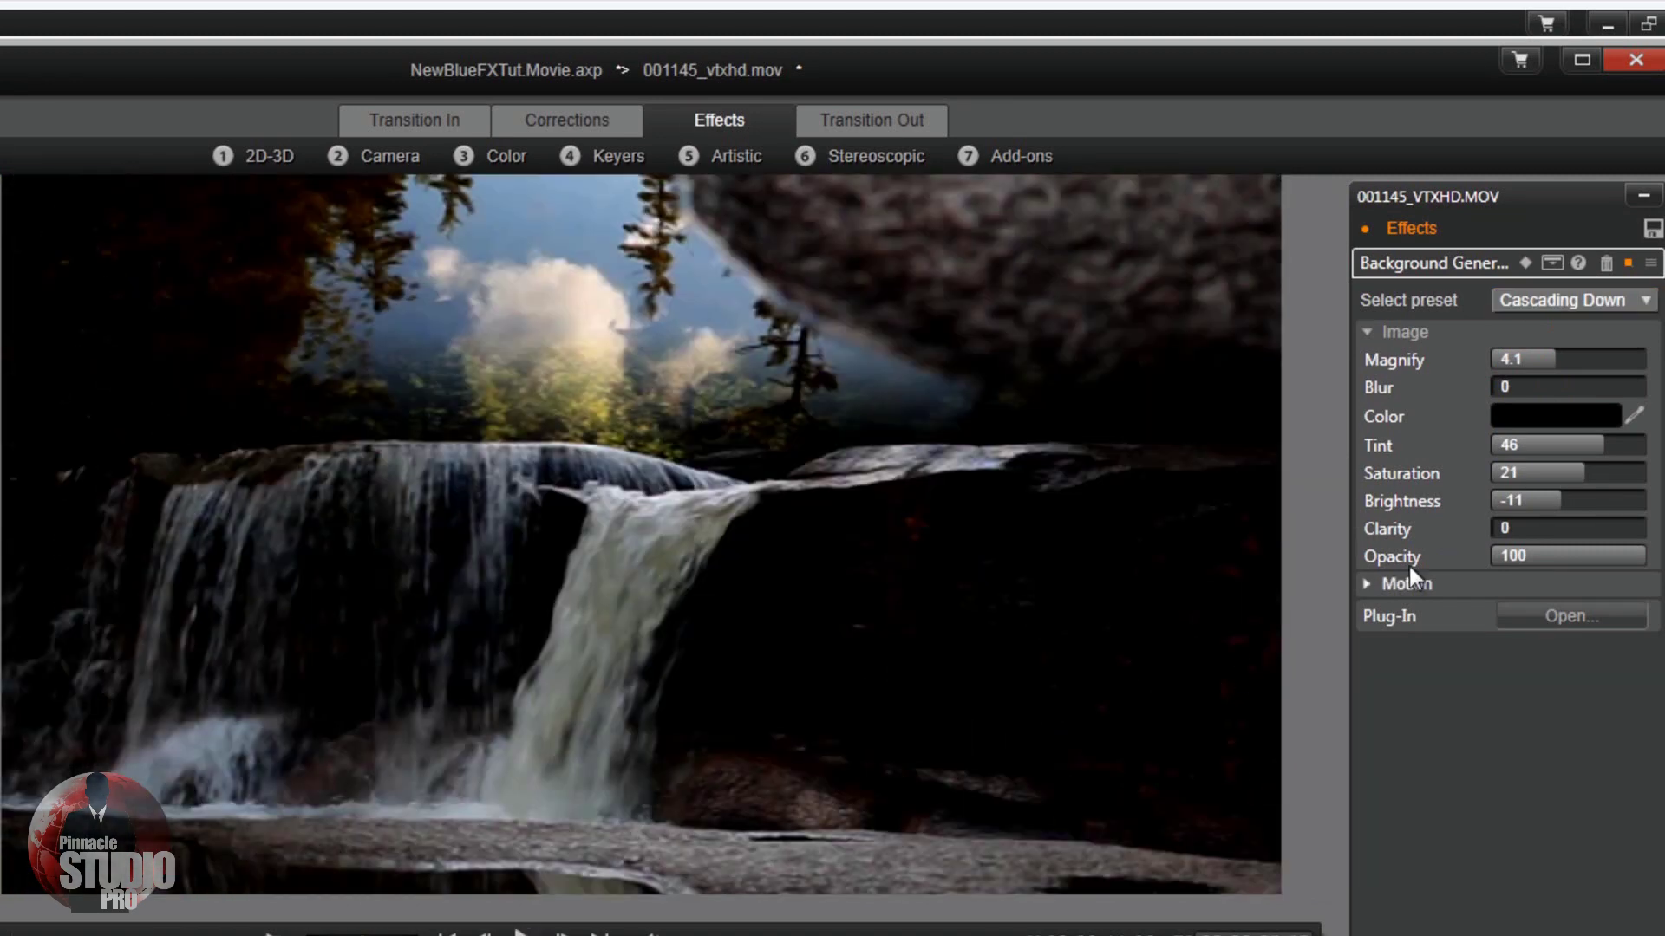
{"action": "left_click", "coordinate": [1636, 300]}
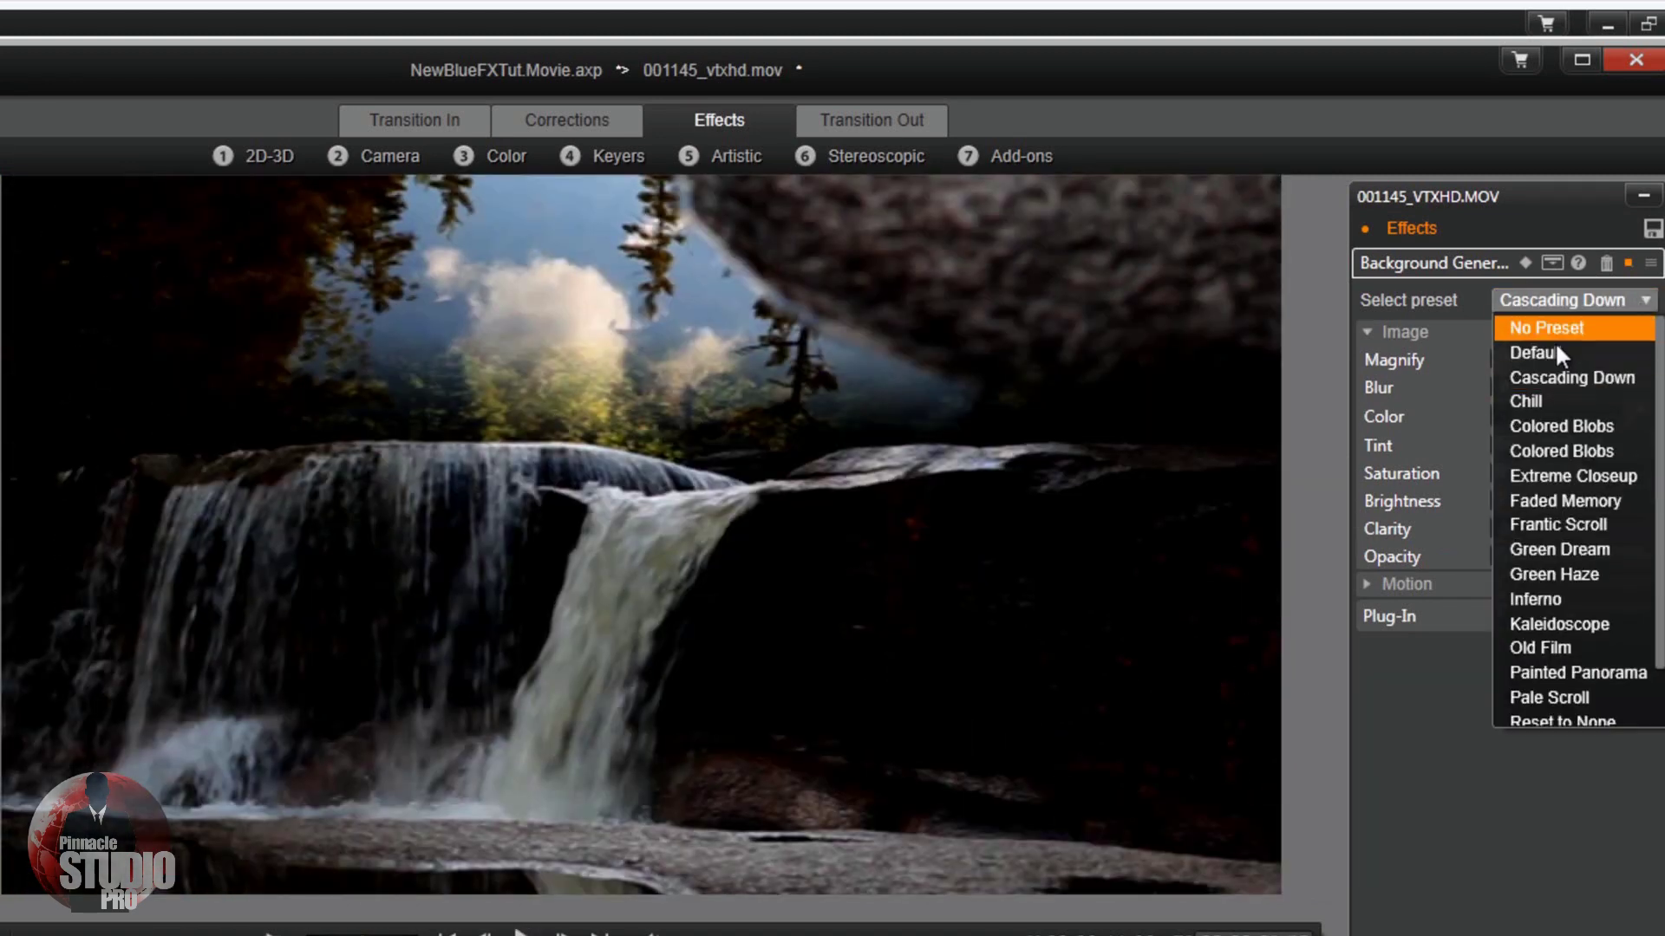
{"action": "left_click", "coordinate": [1557, 397]}
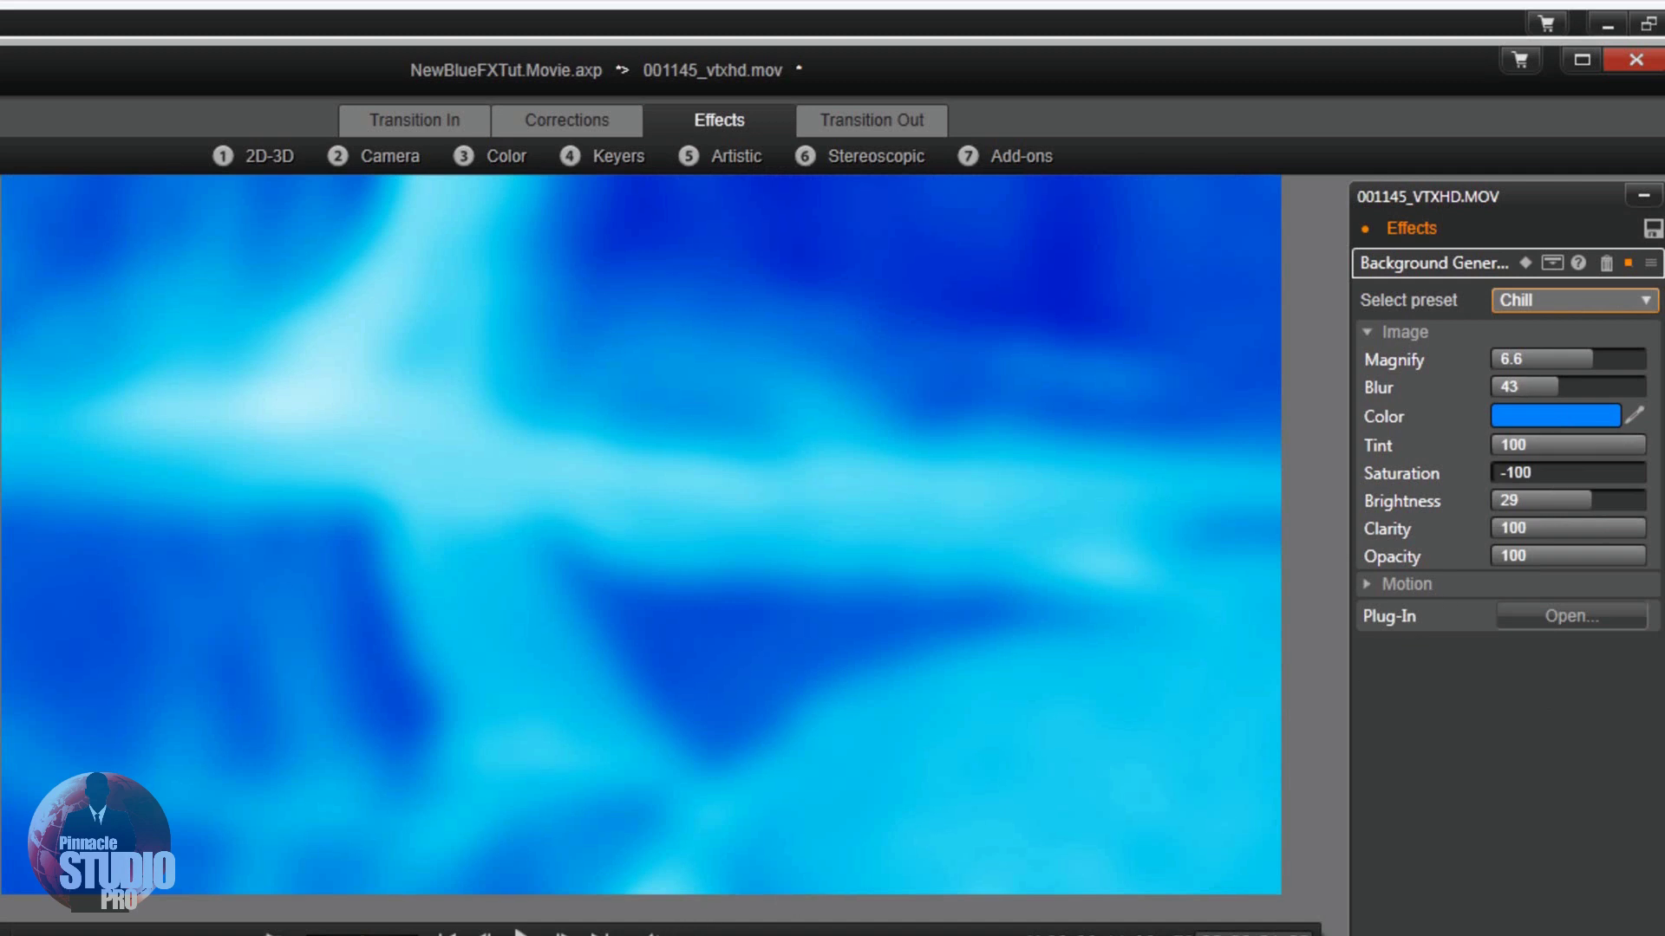
{"action": "key", "text": "space"}
{"action": "key", "text": "space"}
{"action": "left_click", "coordinate": [1635, 303]}
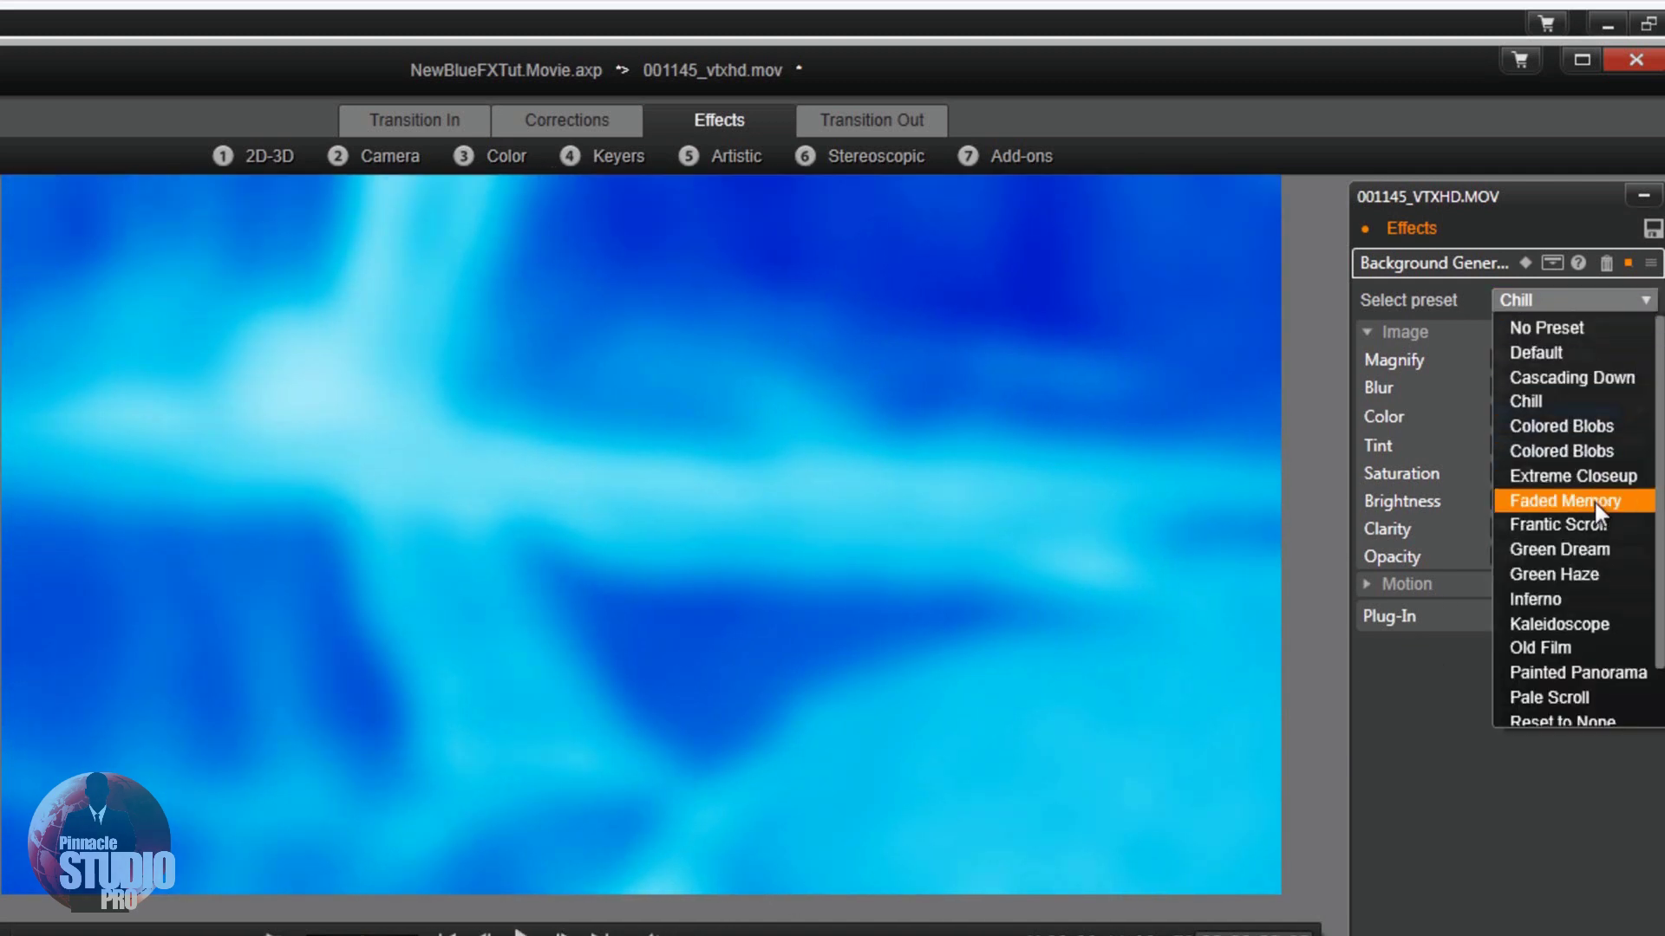
{"action": "left_click", "coordinate": [1571, 576]}
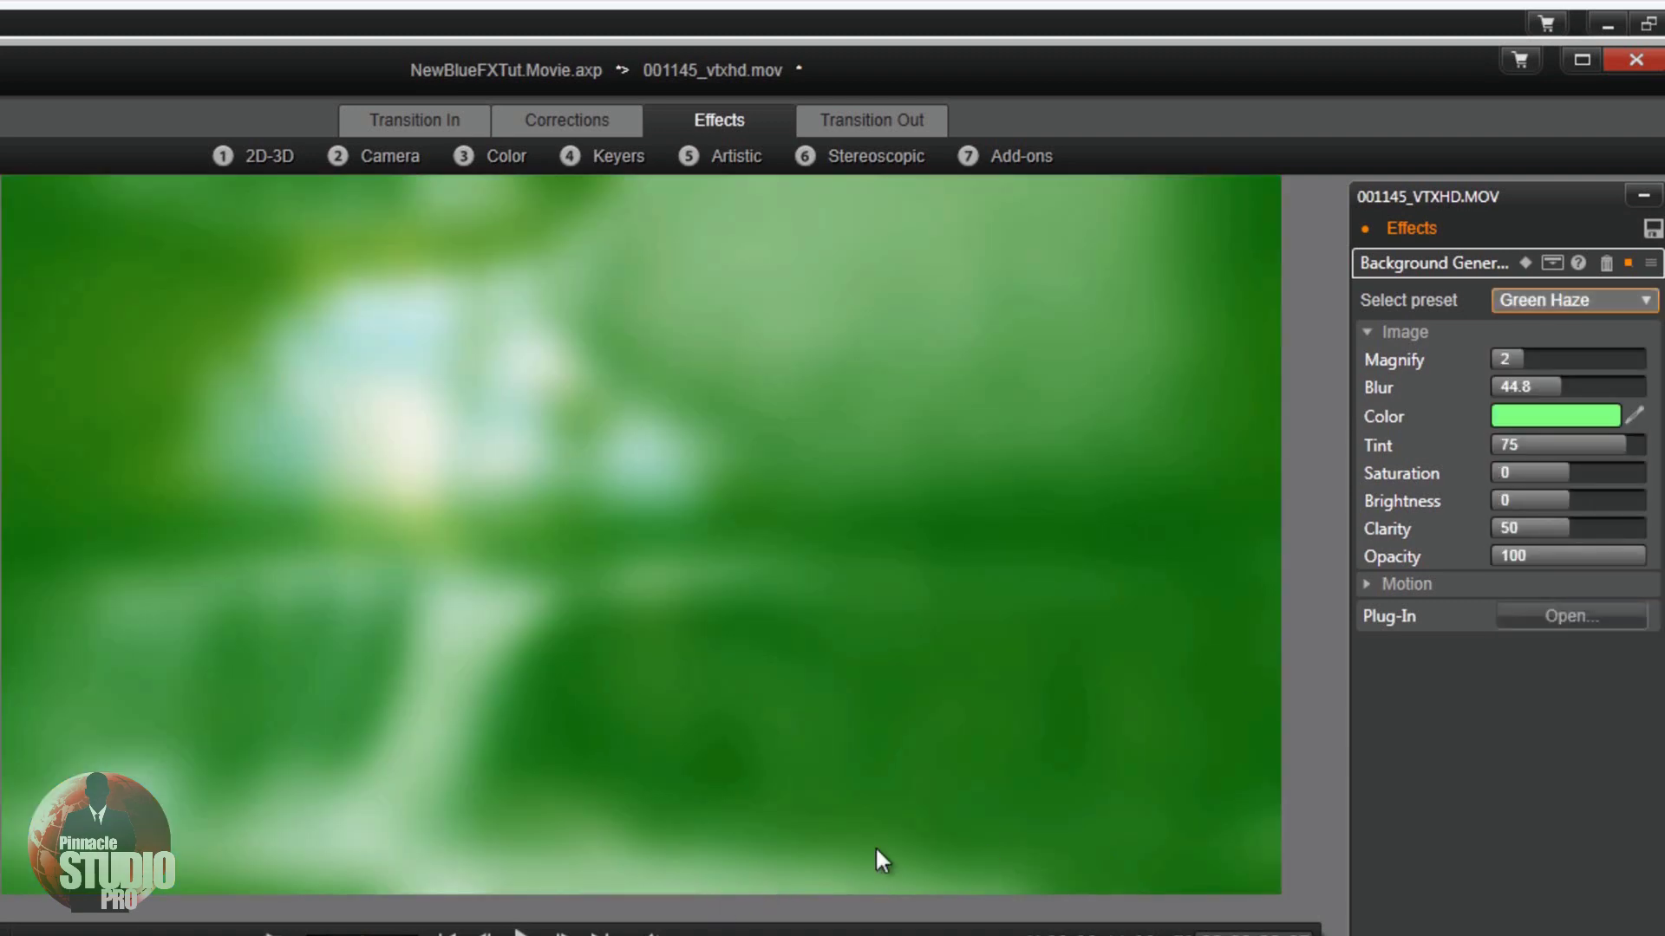
Step: Set the Background Generator preset to Kaleidoscope, preview the clip, and apply the changes to the timeline clip
{"action": "left_click", "coordinate": [1635, 302]}
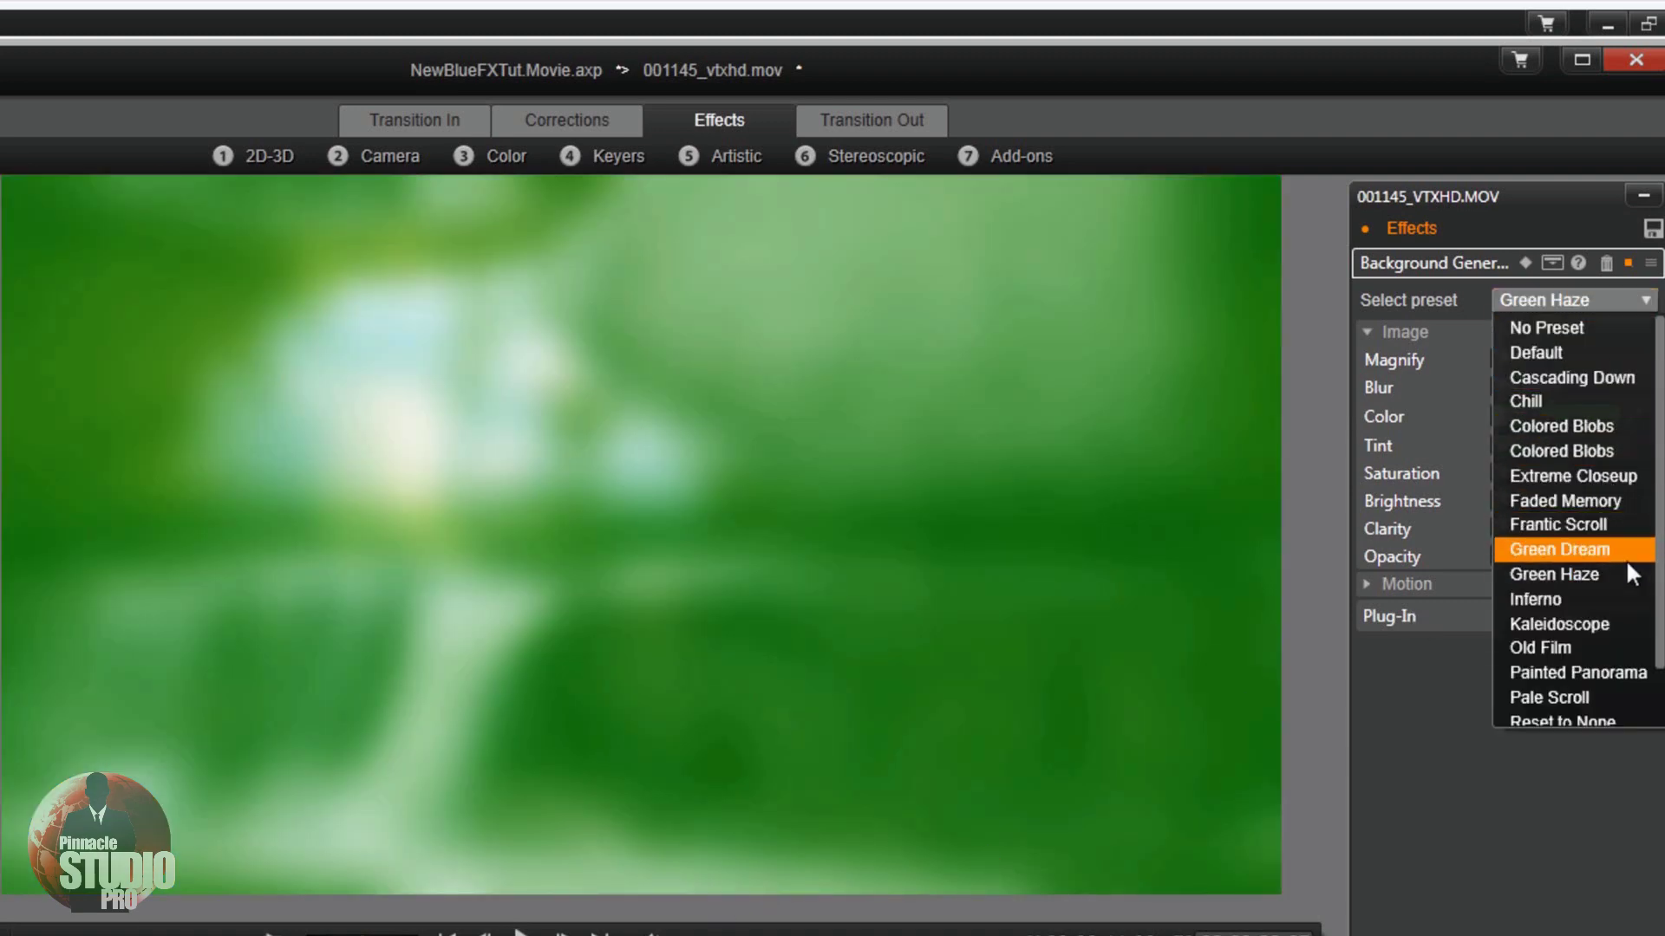
{"action": "left_click", "coordinate": [1578, 632]}
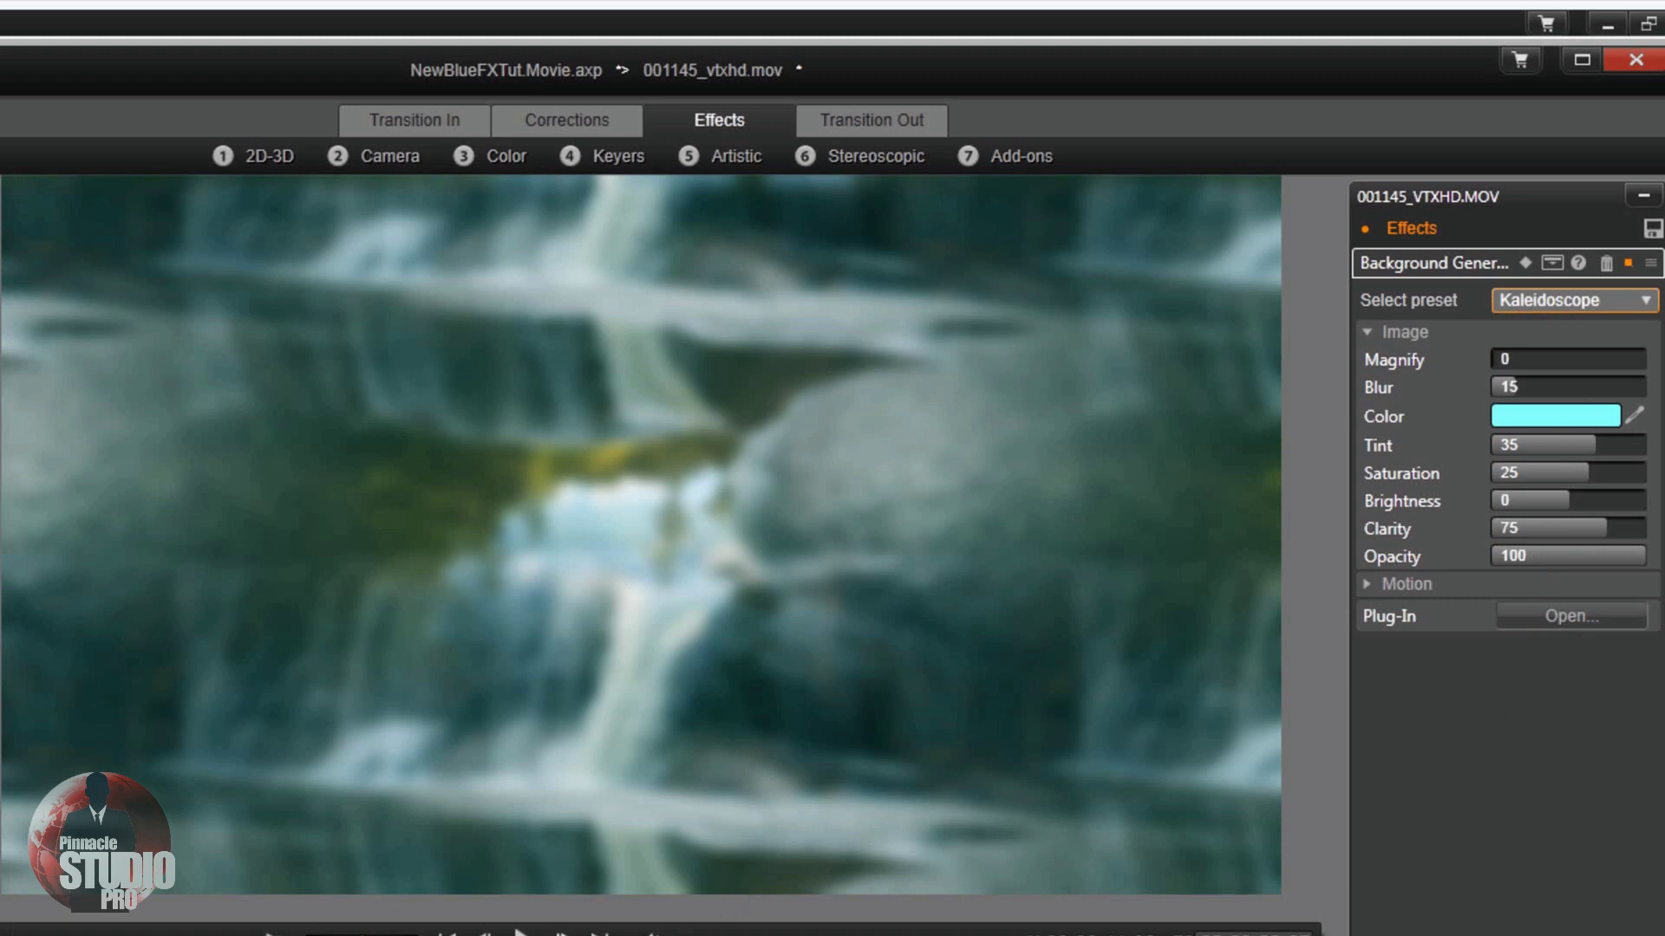
{"action": "key", "text": "space"}
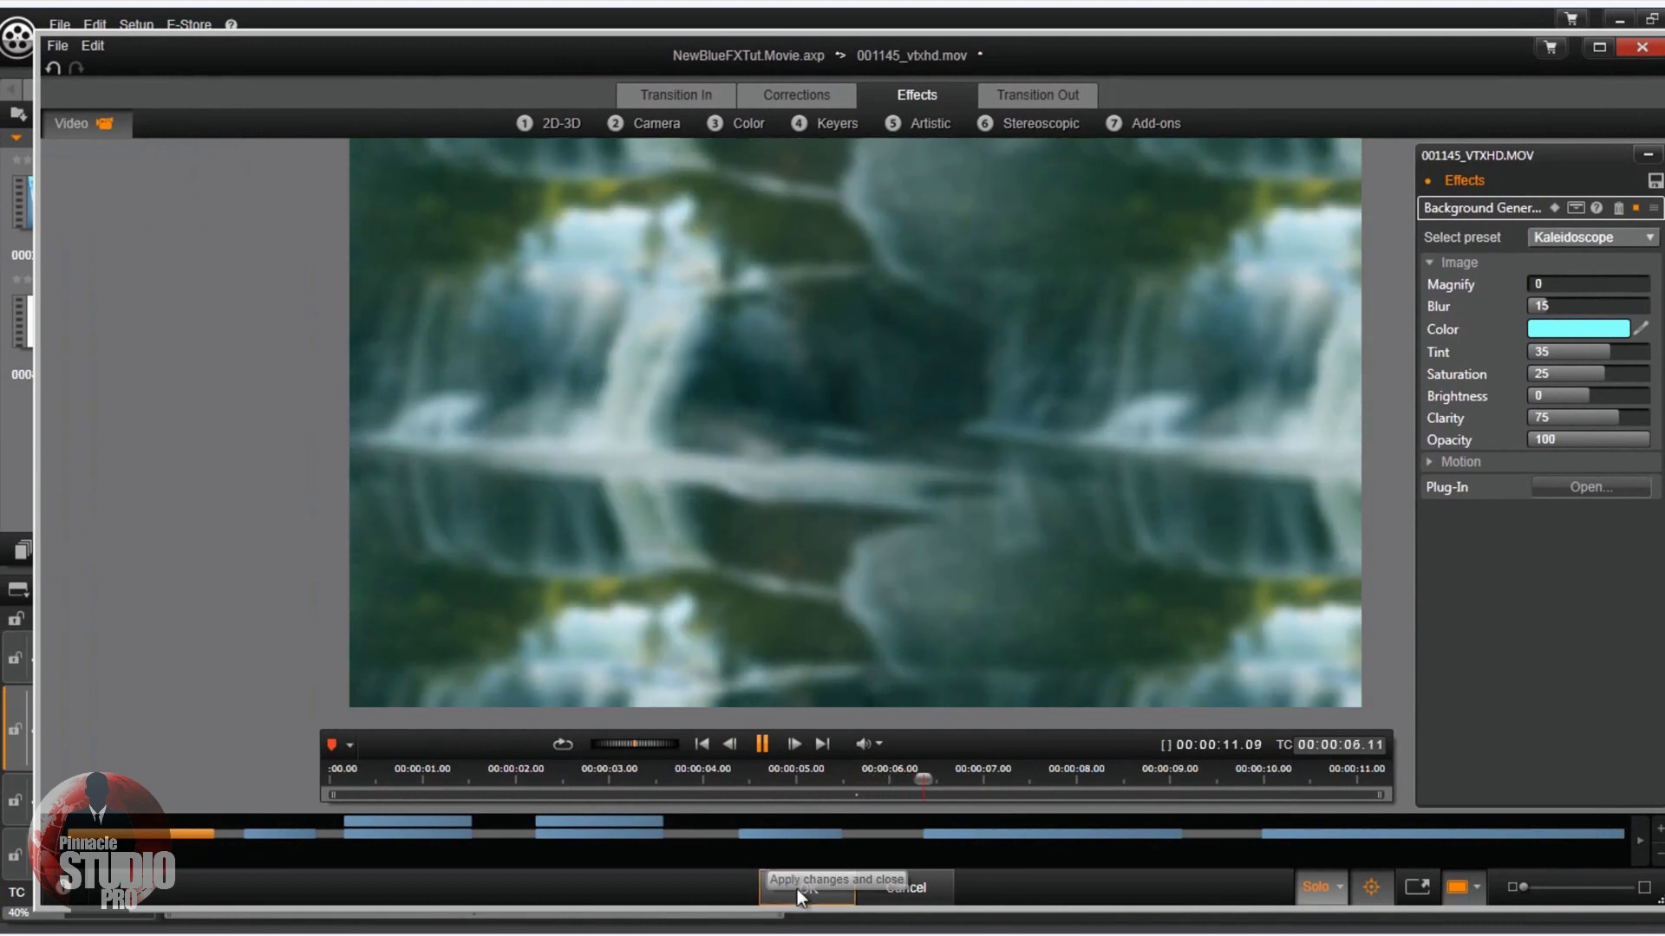
{"action": "left_click", "coordinate": [798, 895]}
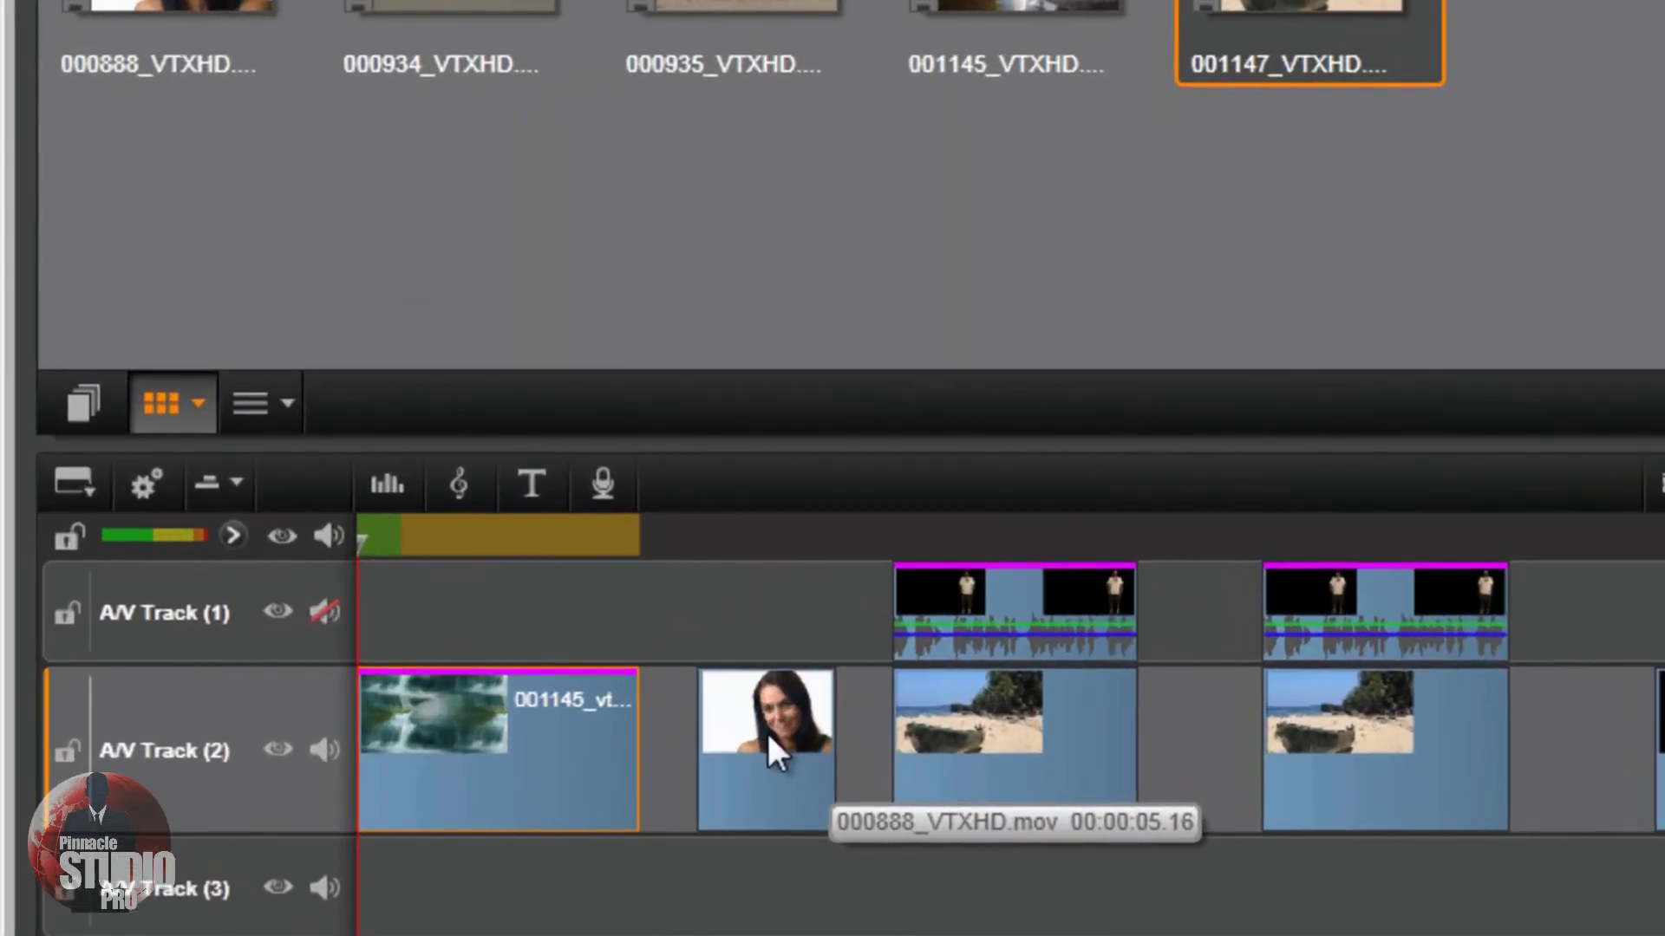
Step: Open the effects editor for the portrait clip 000888_VTXHD.mov and apply the NewBlue Video Essentials V Old TV effect
{"action": "right_click", "coordinate": [769, 737]}
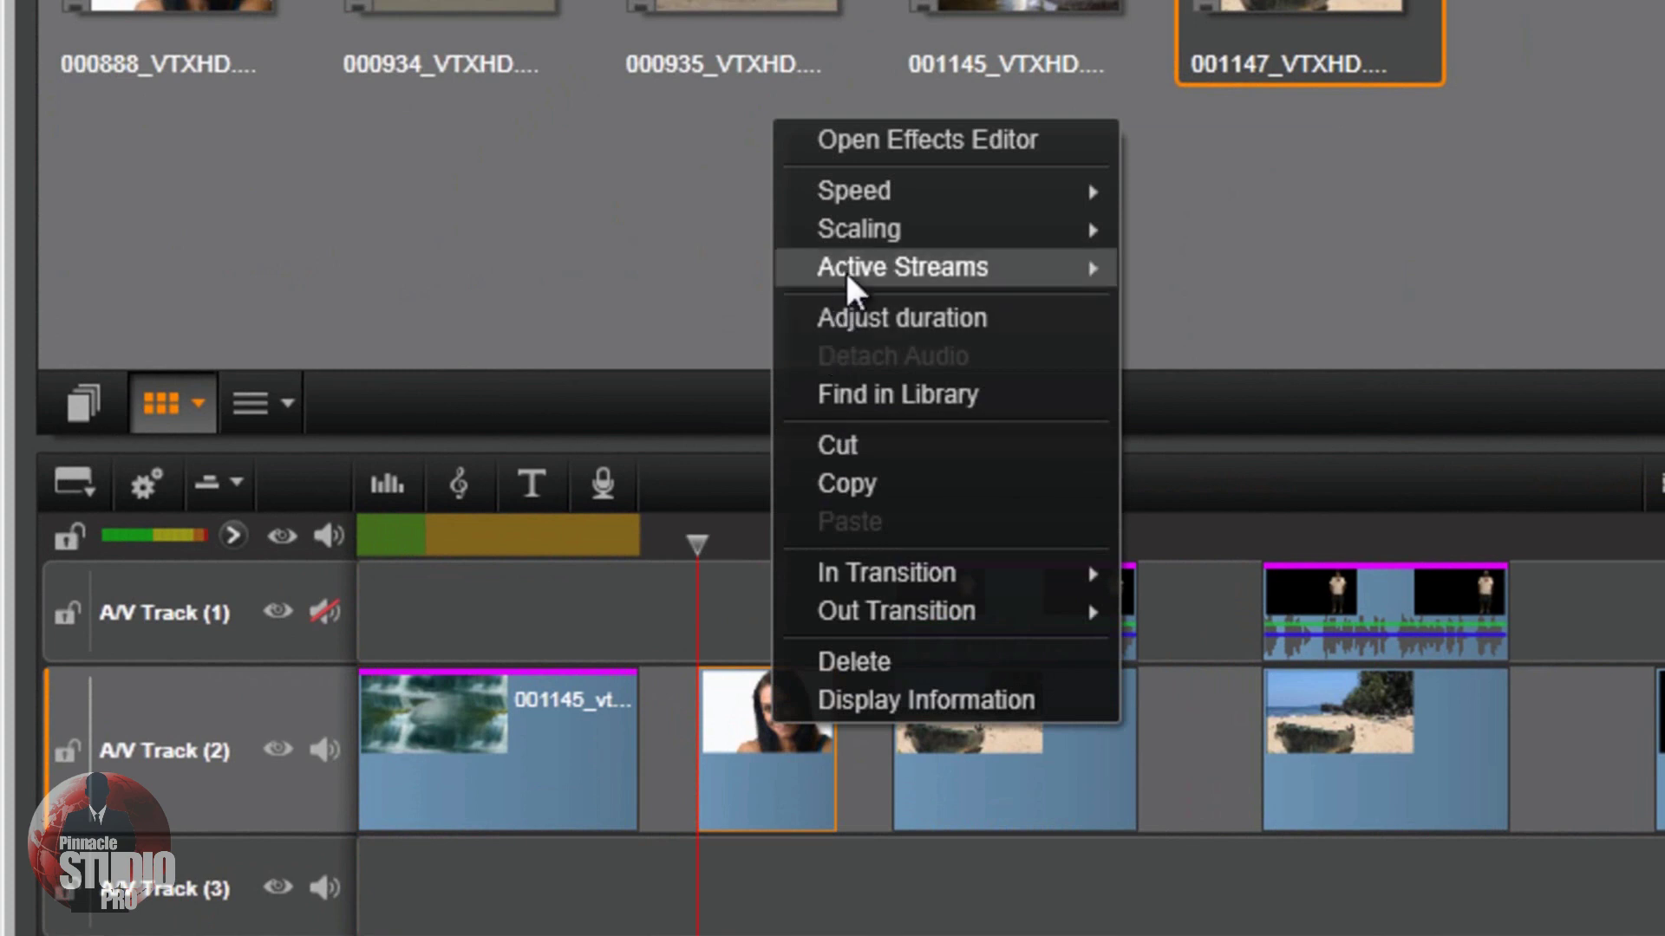
{"action": "left_click", "coordinate": [938, 138]}
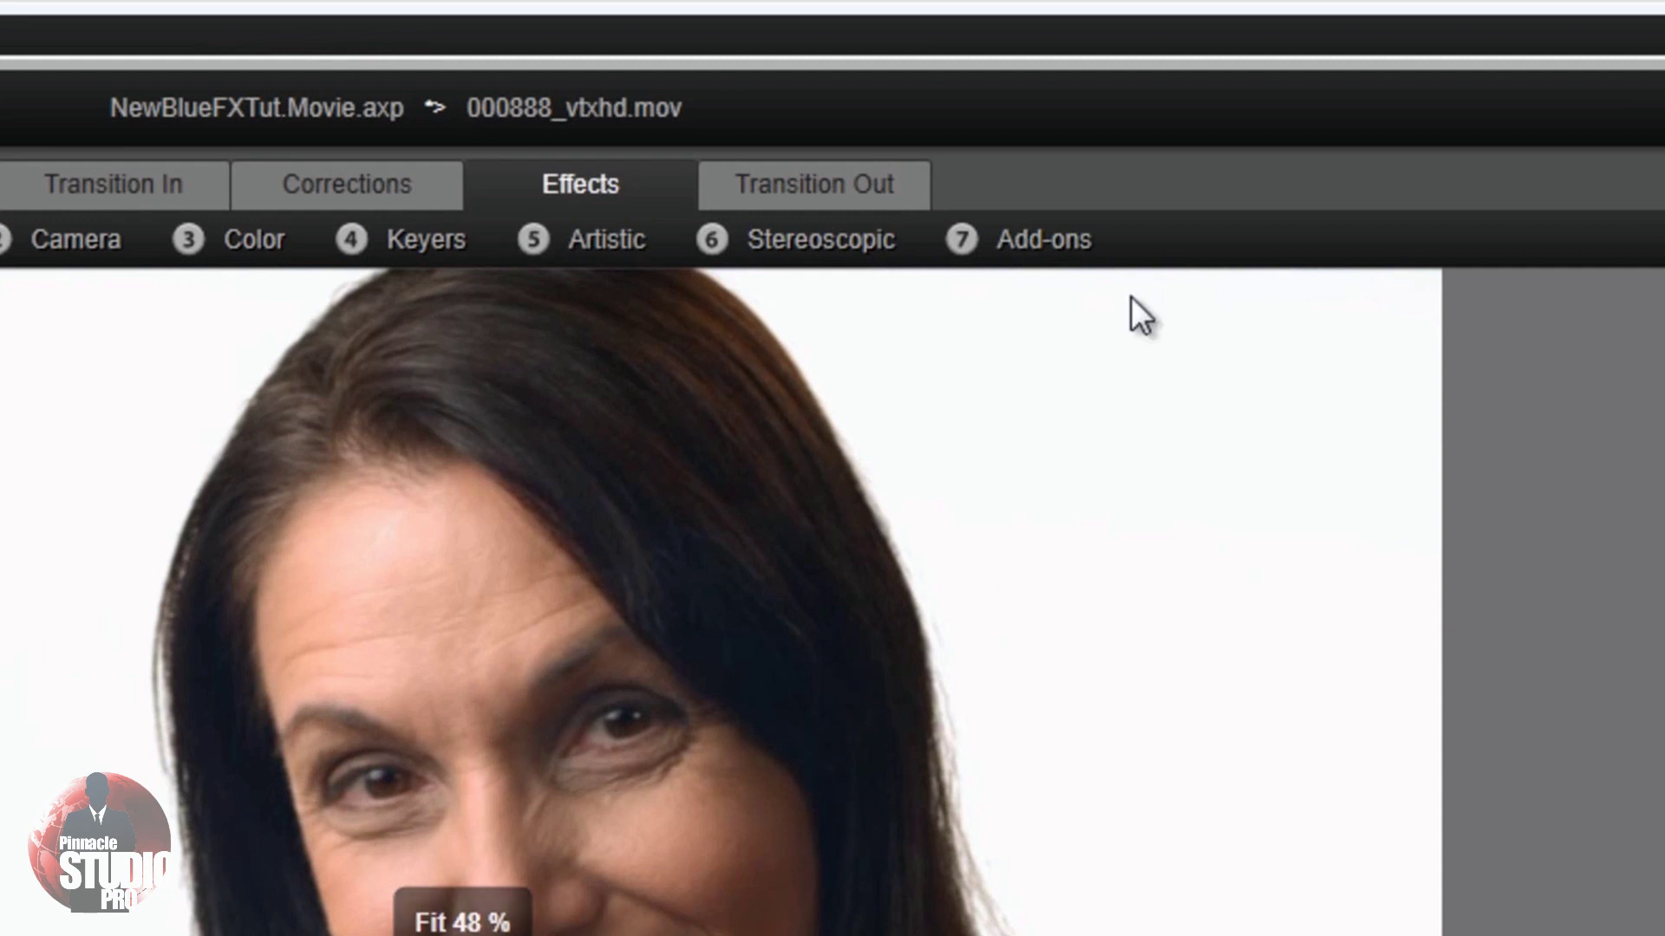
{"action": "left_click", "coordinate": [1060, 242]}
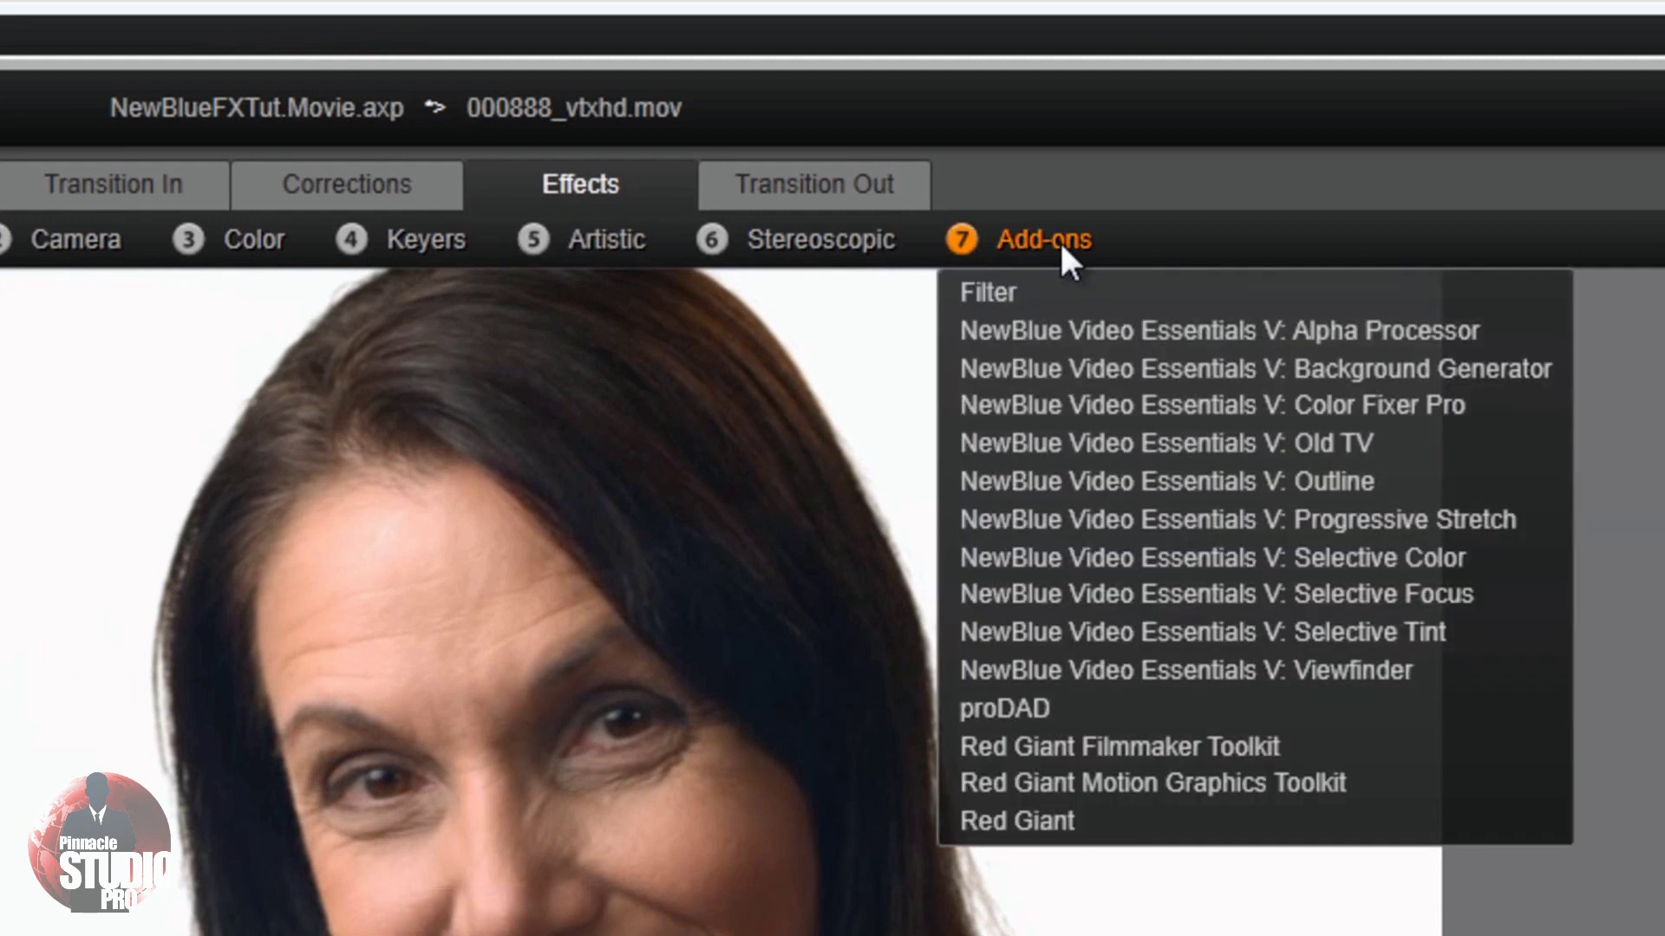
{"action": "left_click", "coordinate": [1168, 442]}
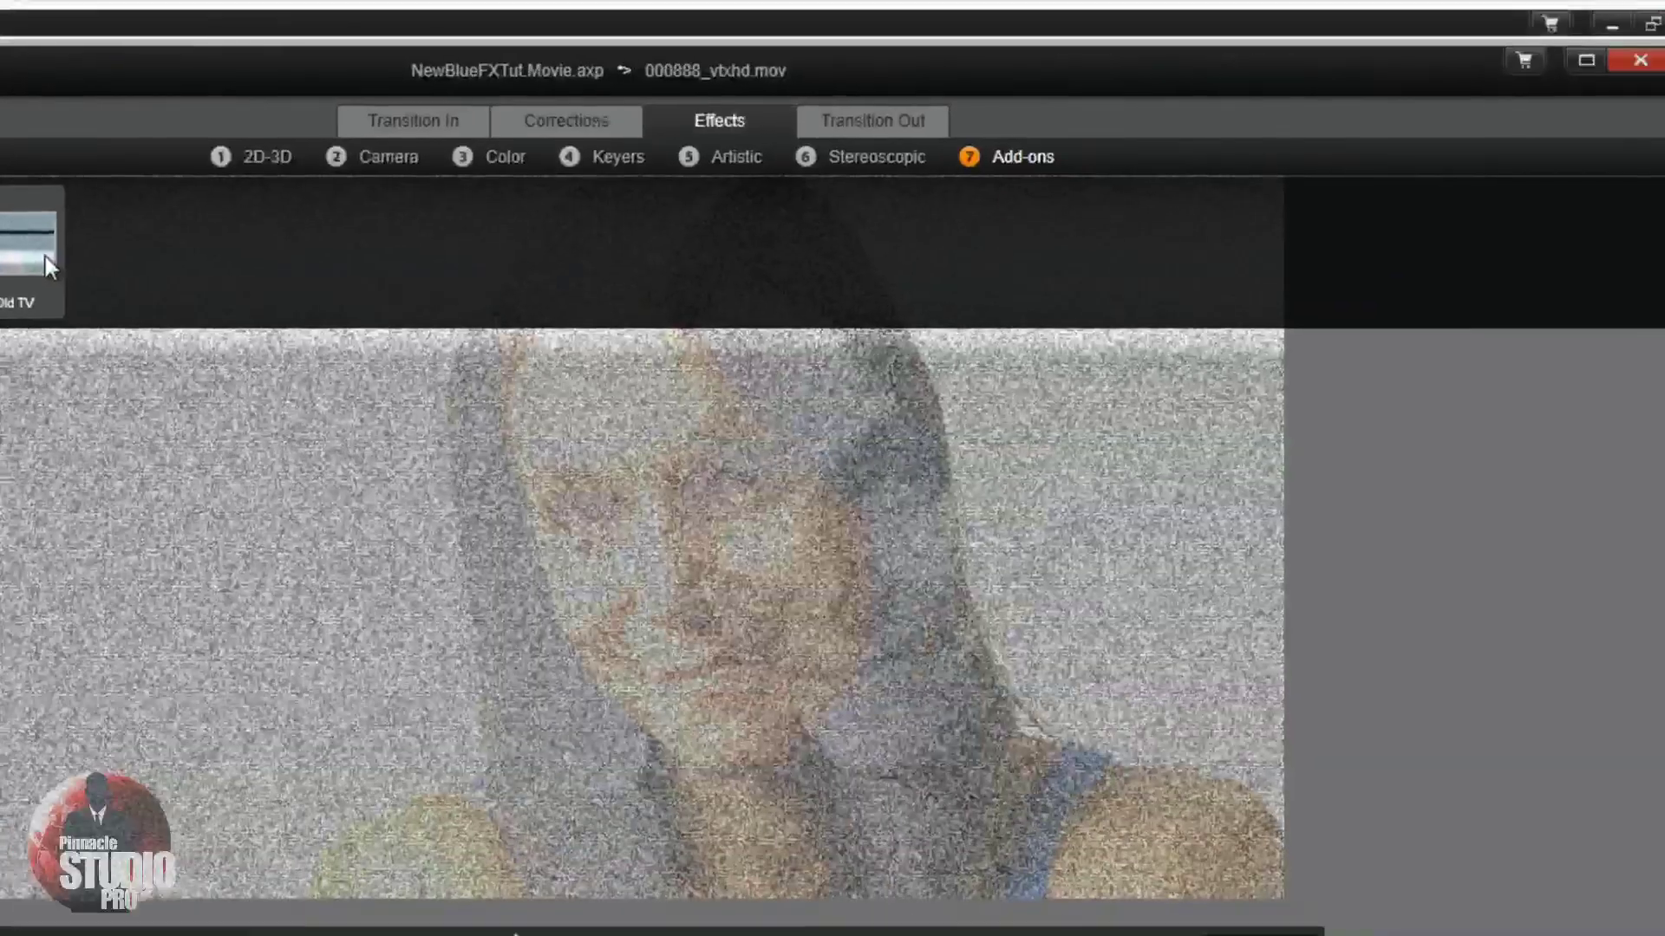
{"action": "left_click", "coordinate": [46, 256]}
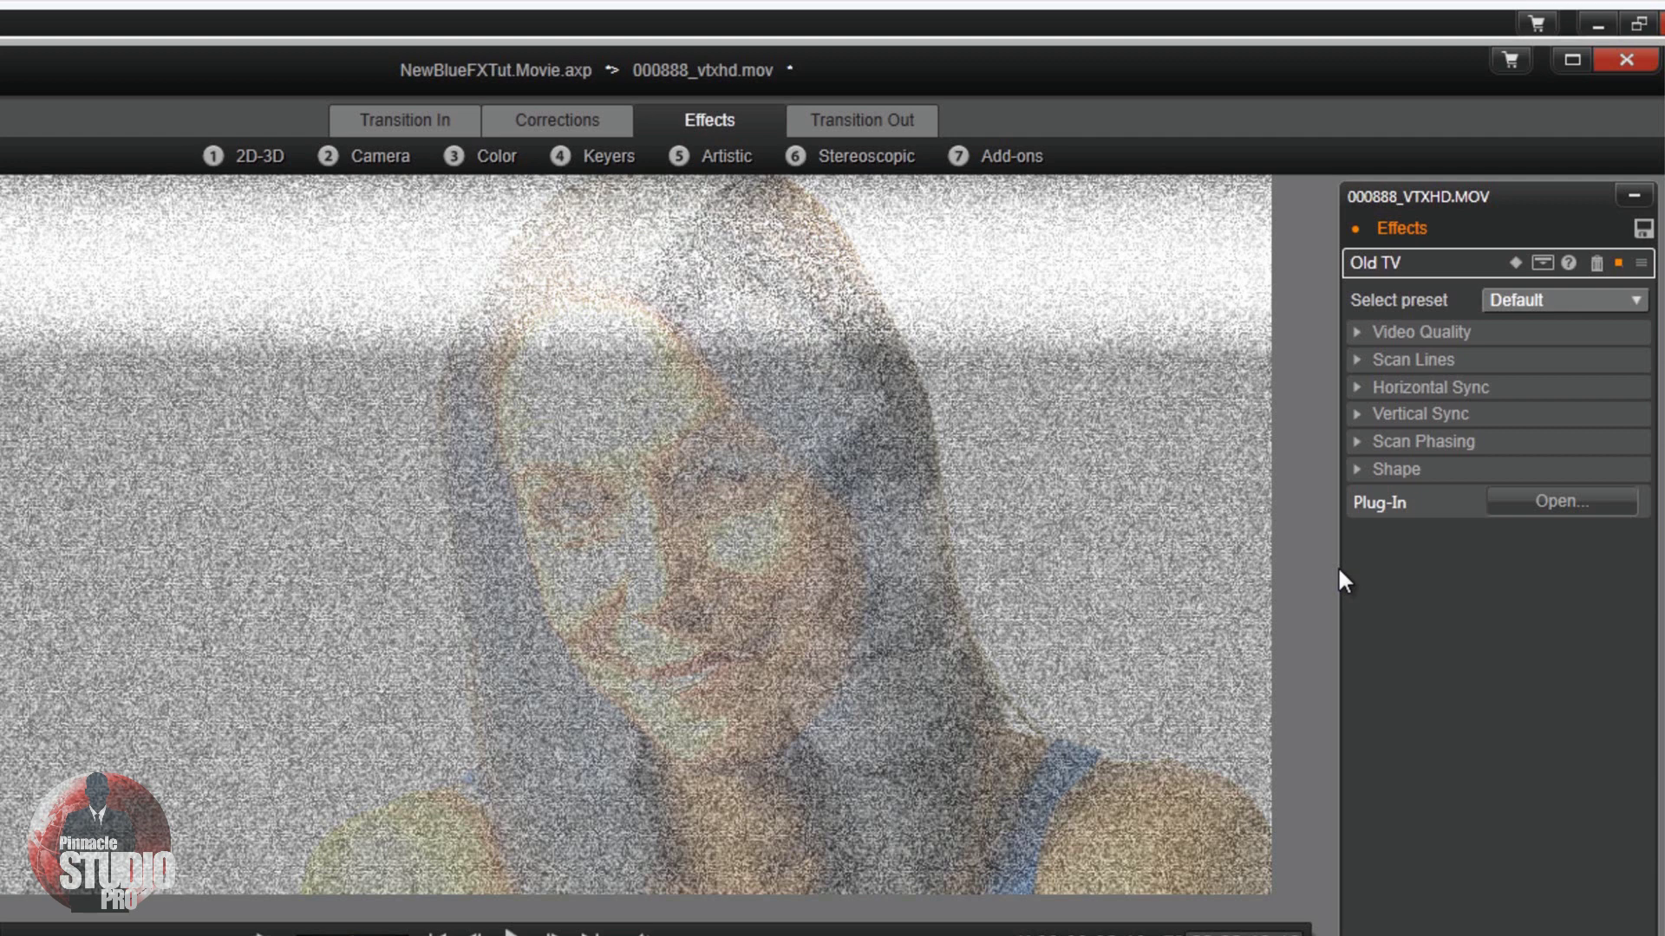
Step: Try the Grandpa's TV preset on the Old TV effect and preview the clip
{"action": "left_click", "coordinate": [1636, 302]}
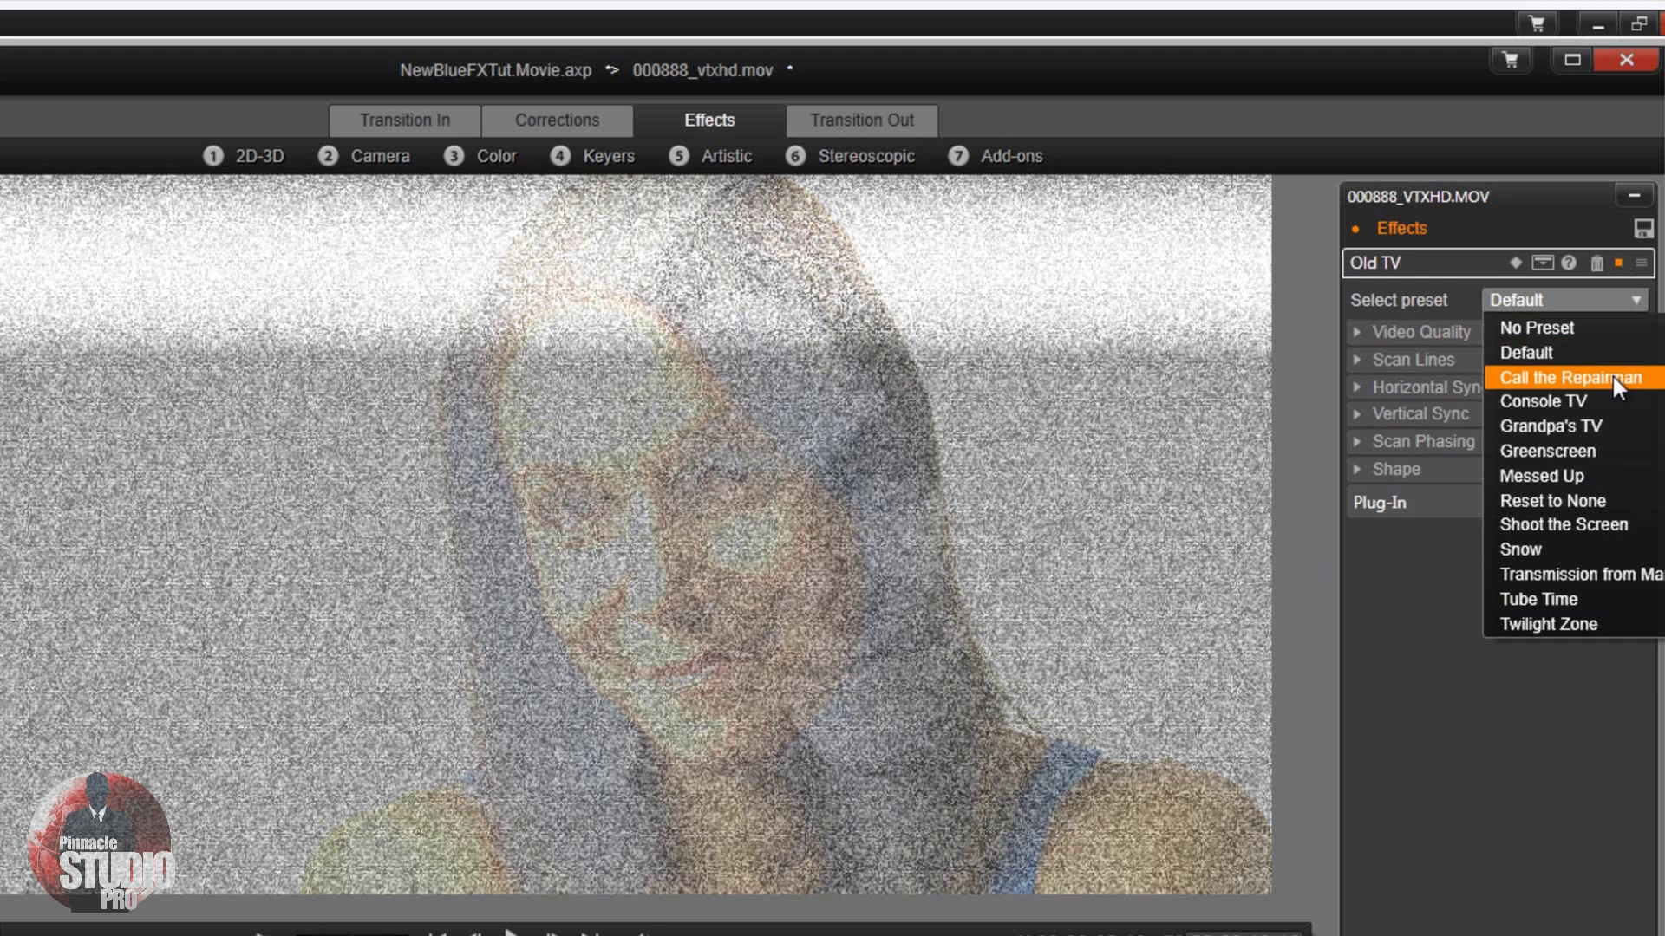
{"action": "left_click", "coordinate": [1605, 423]}
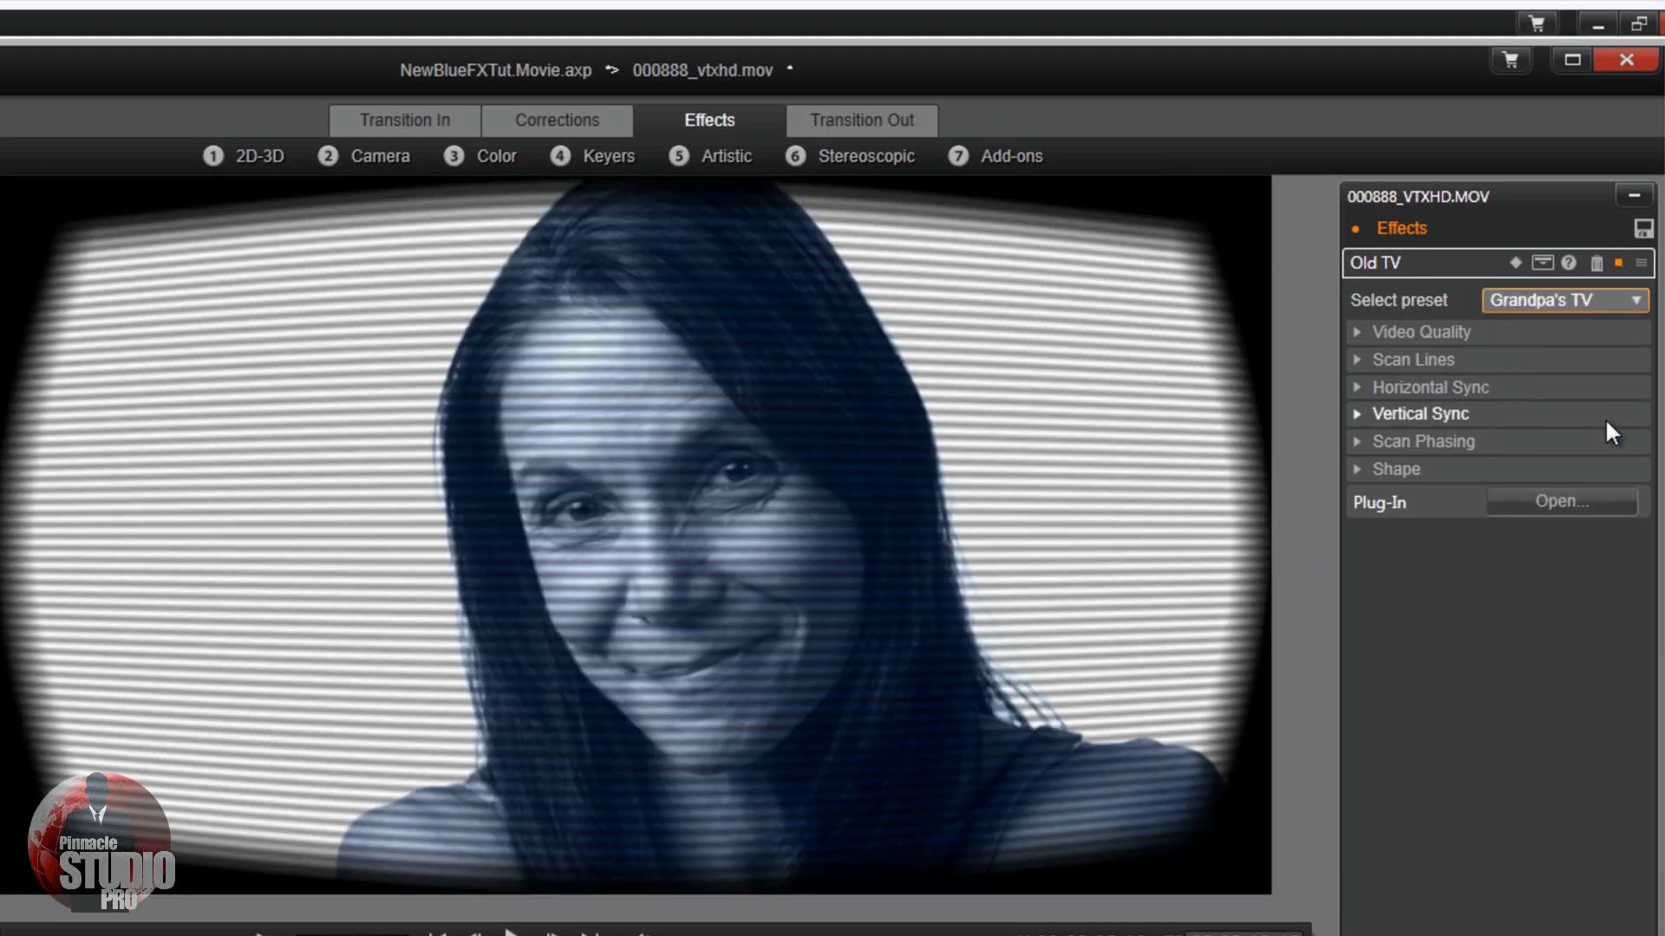
{"action": "key", "text": "space"}
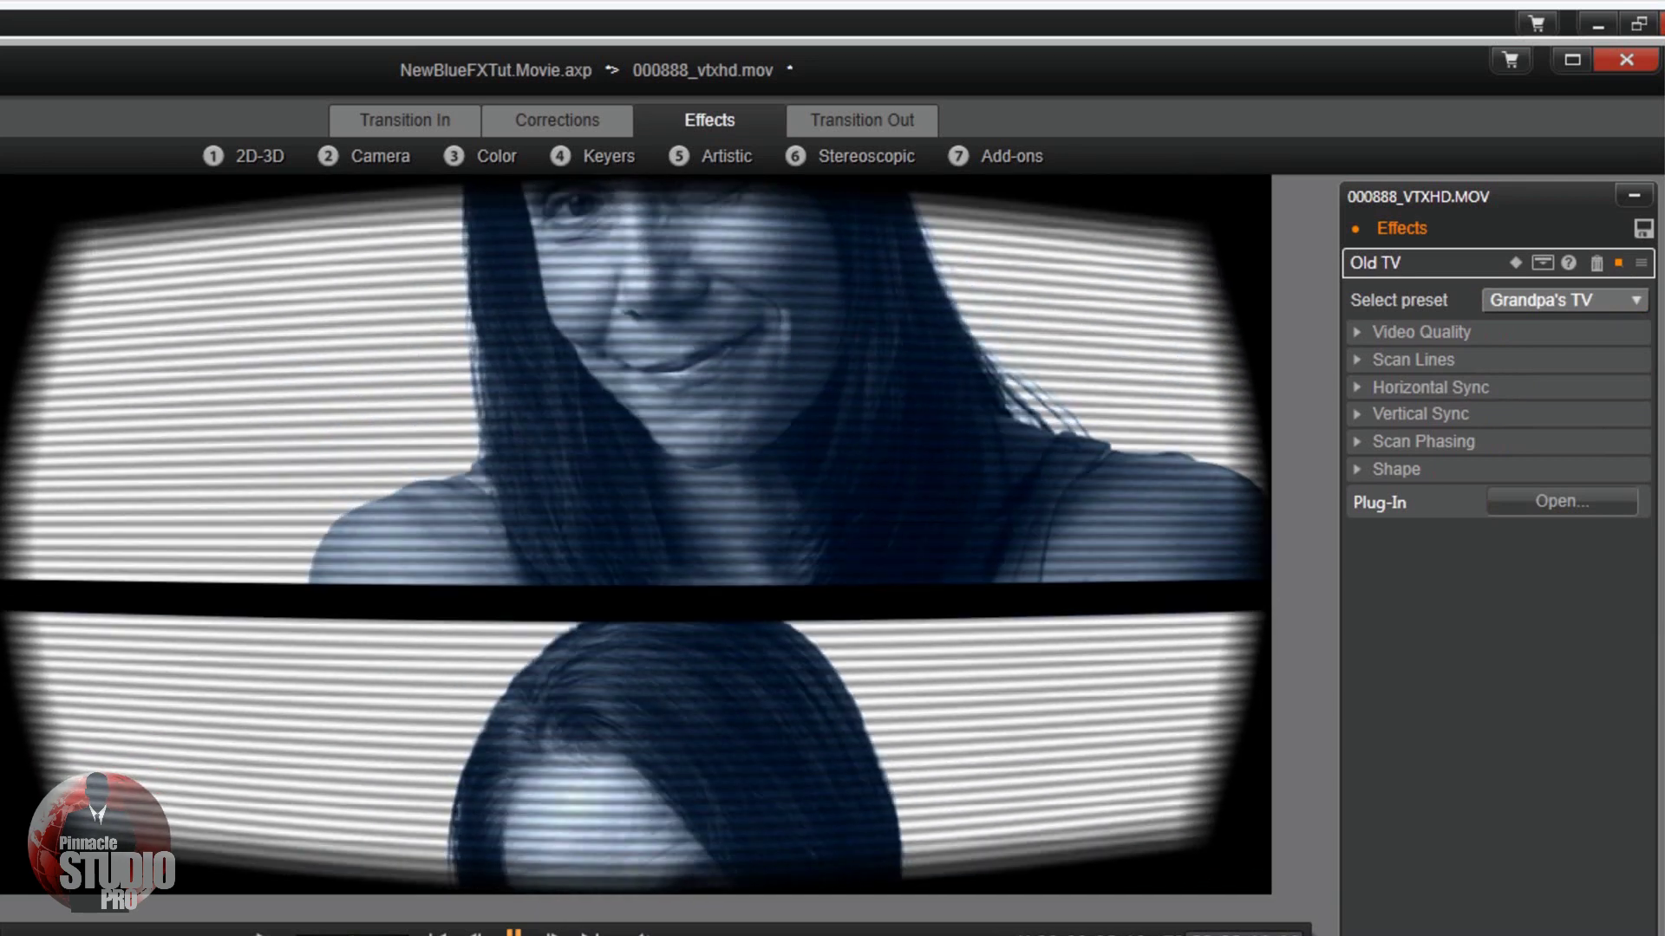
{"action": "key", "text": "space"}
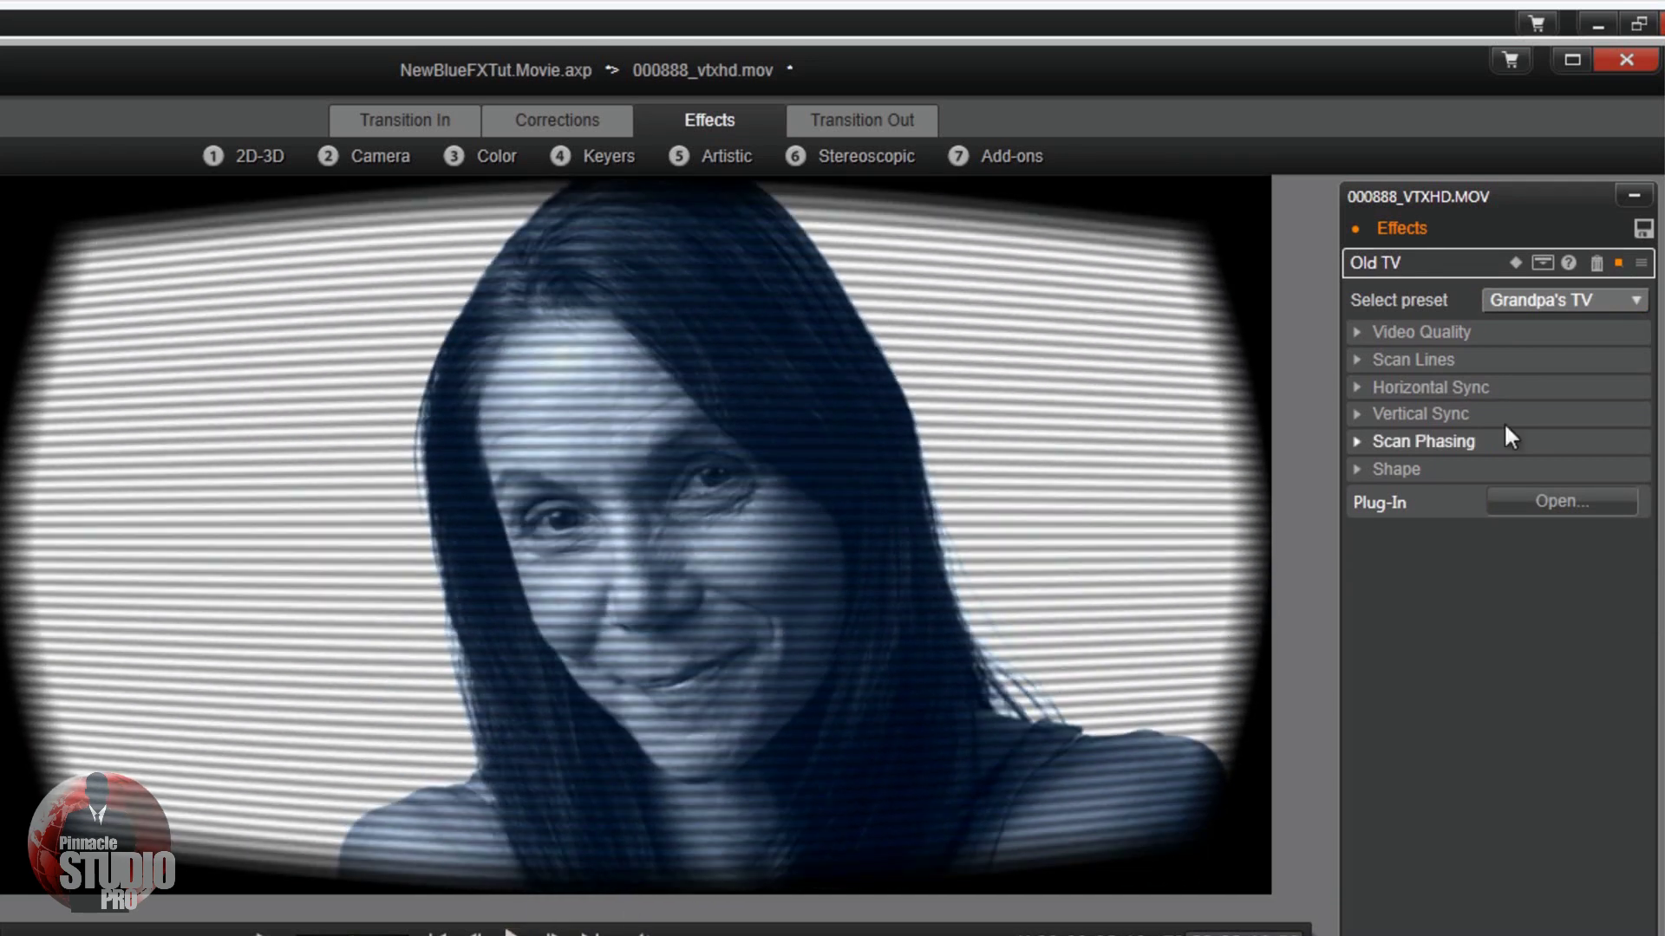
Step: Try the Console TV preset on the Old TV effect and play the clip briefly
{"action": "left_click", "coordinate": [1635, 302]}
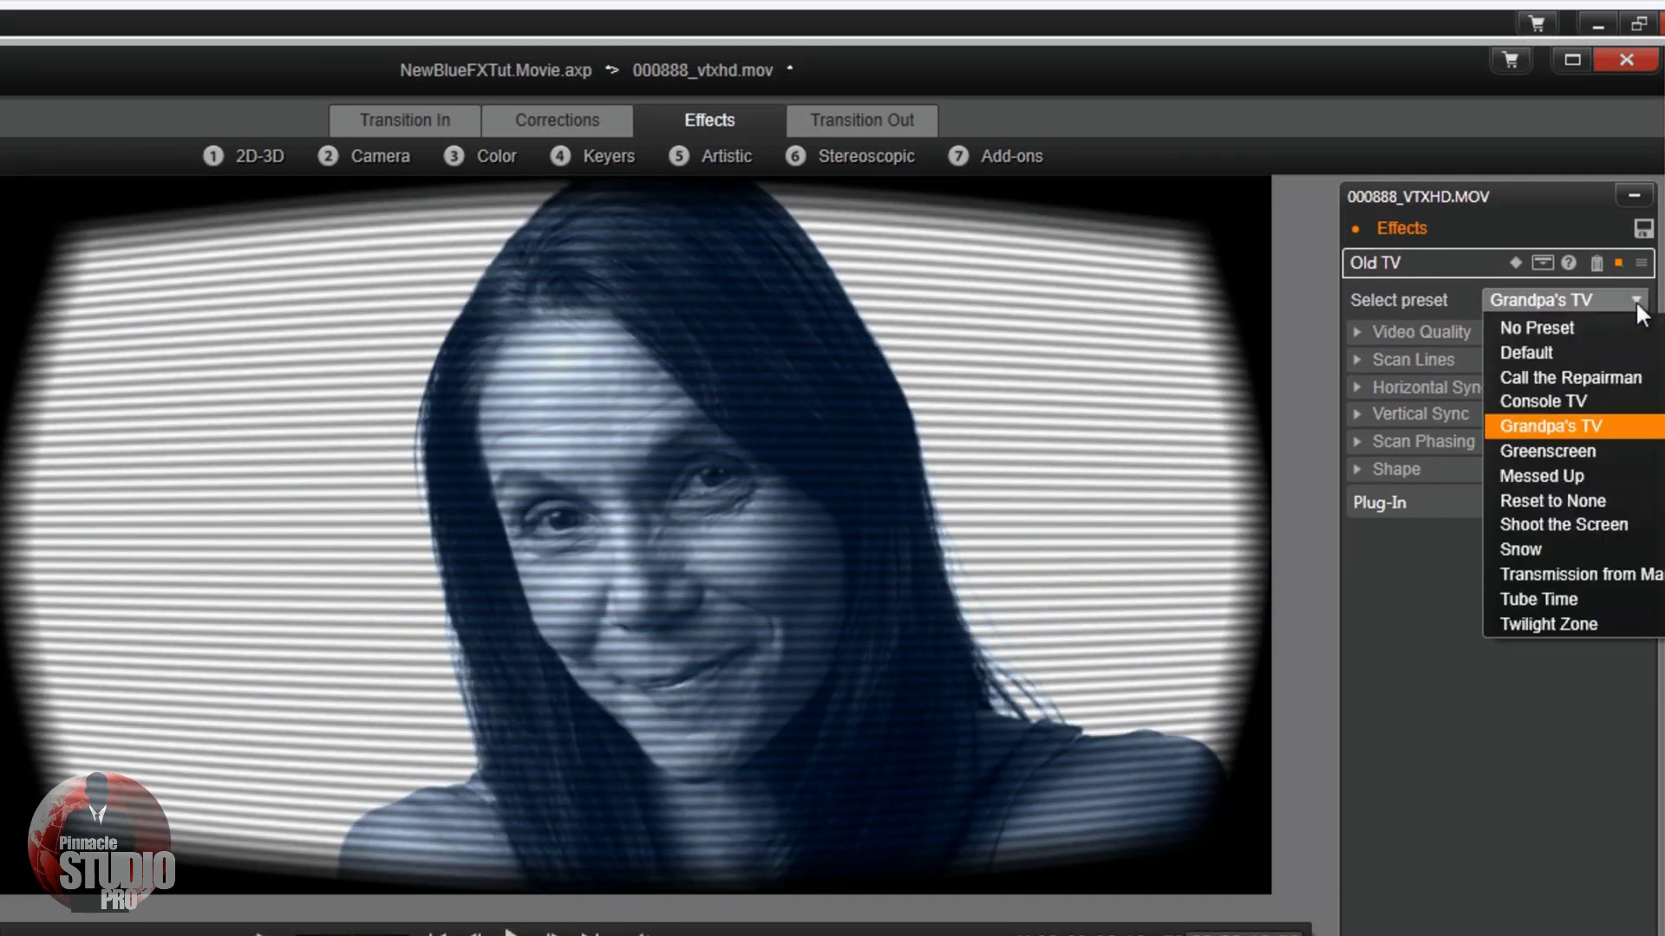
{"action": "left_click", "coordinate": [1599, 404]}
{"action": "left_click", "coordinate": [513, 932]}
{"action": "left_click", "coordinate": [514, 932]}
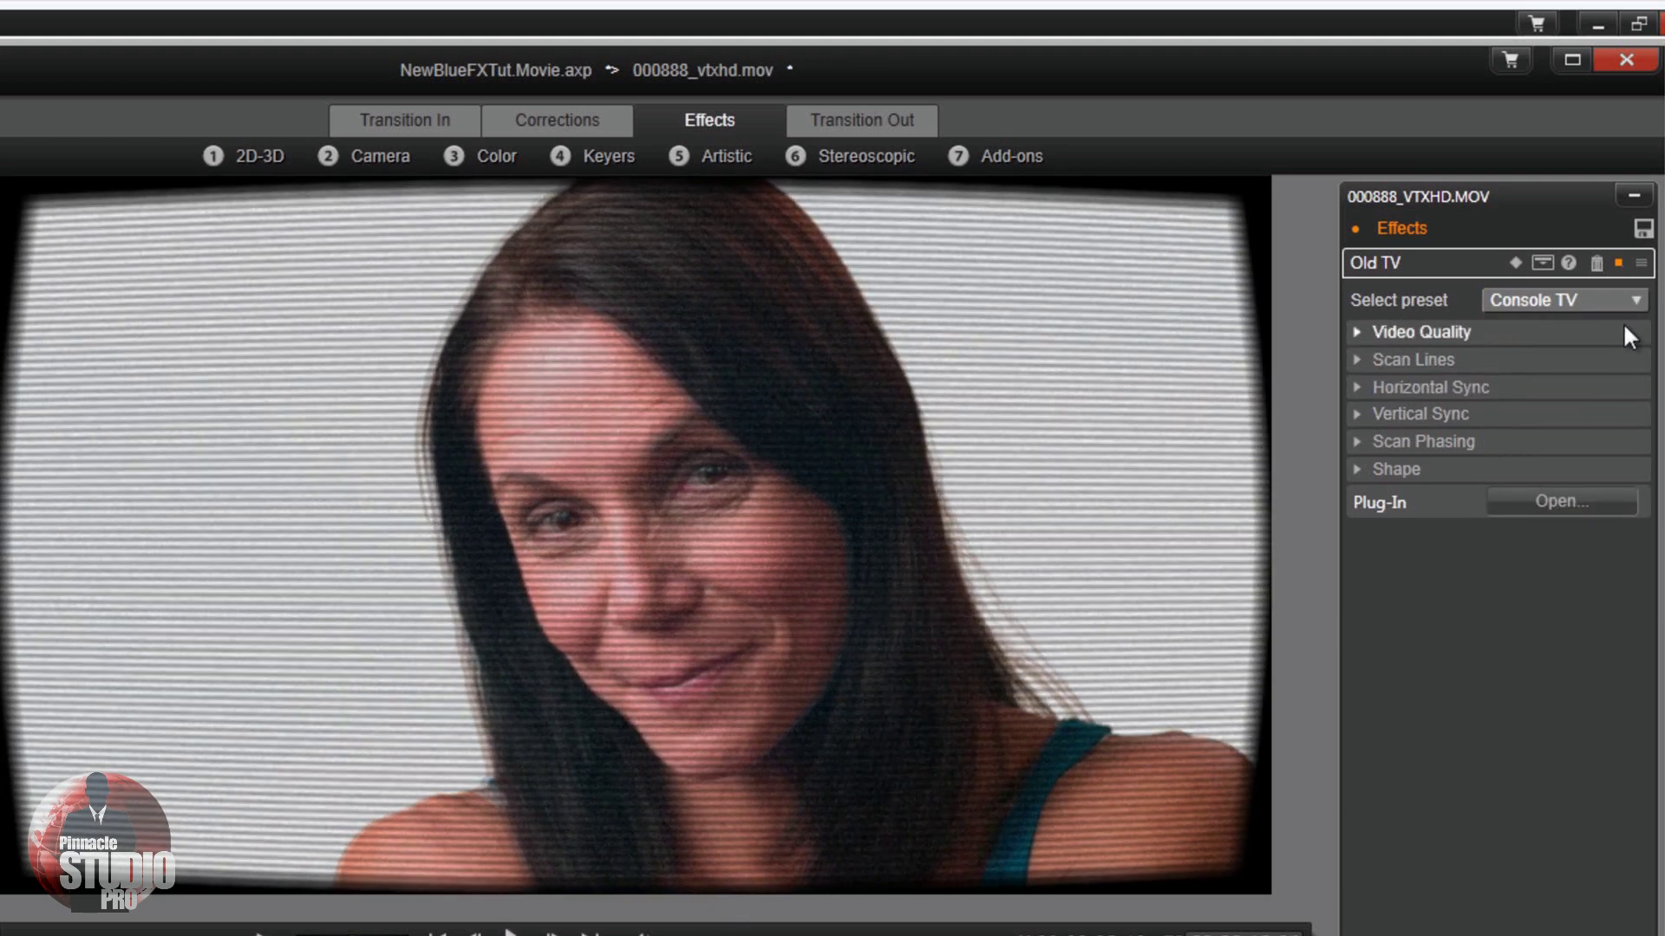
Step: Try the Call the Repairman preset on the Old TV effect and preview the clip
{"action": "left_click", "coordinate": [1633, 299]}
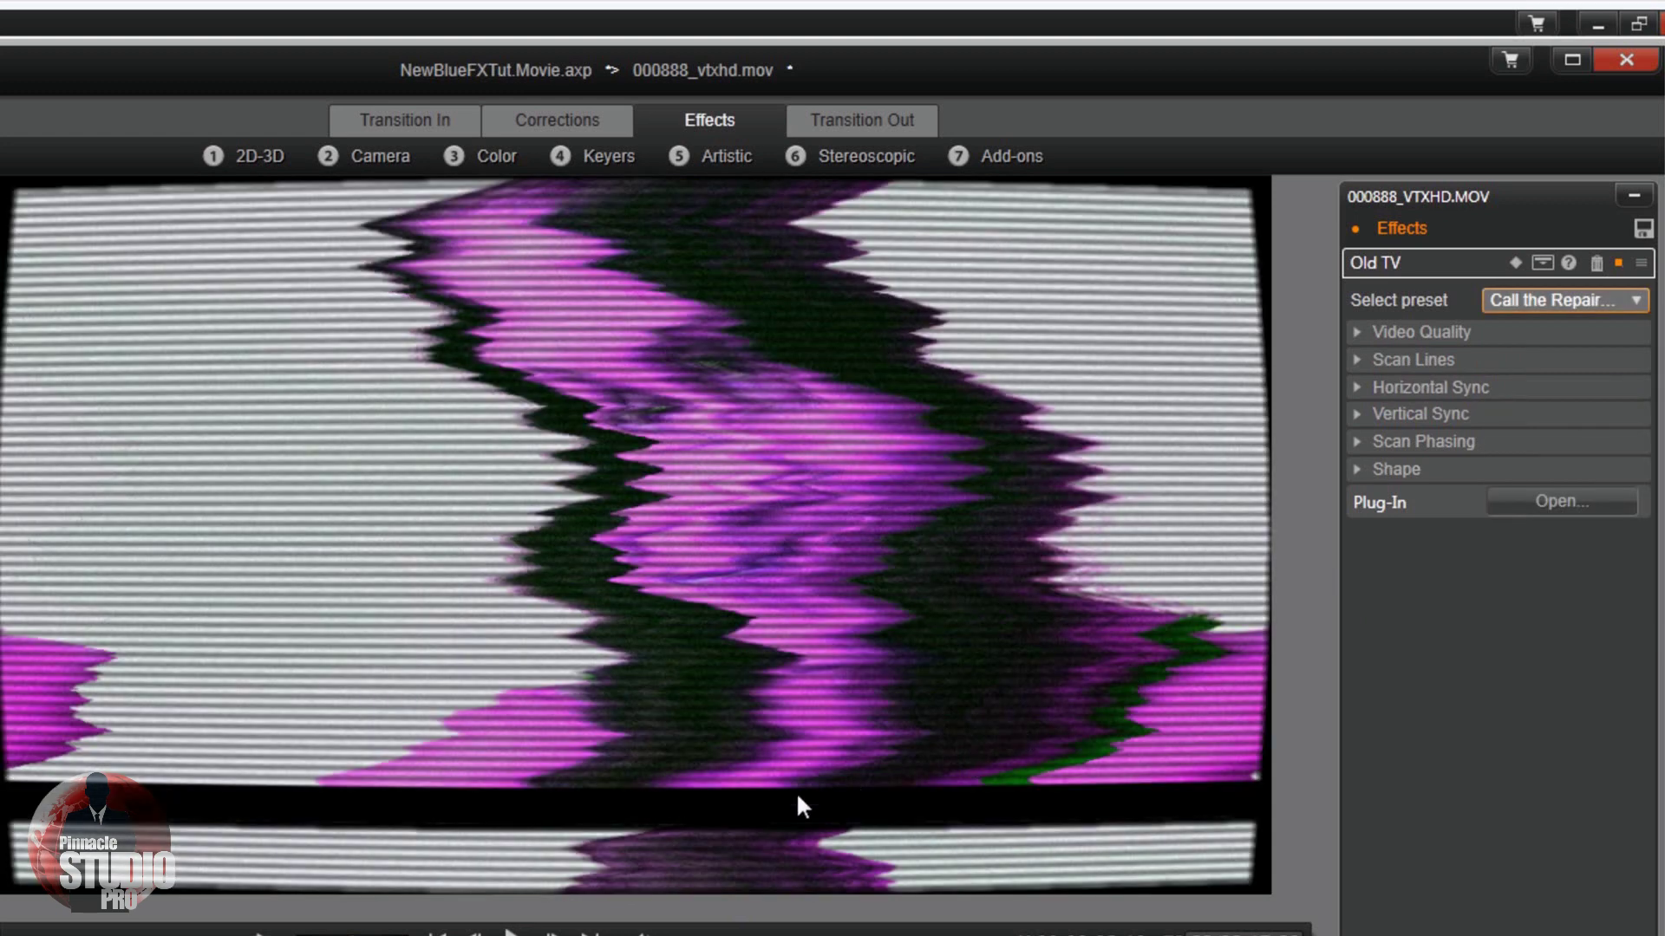
{"action": "left_click", "coordinate": [512, 932]}
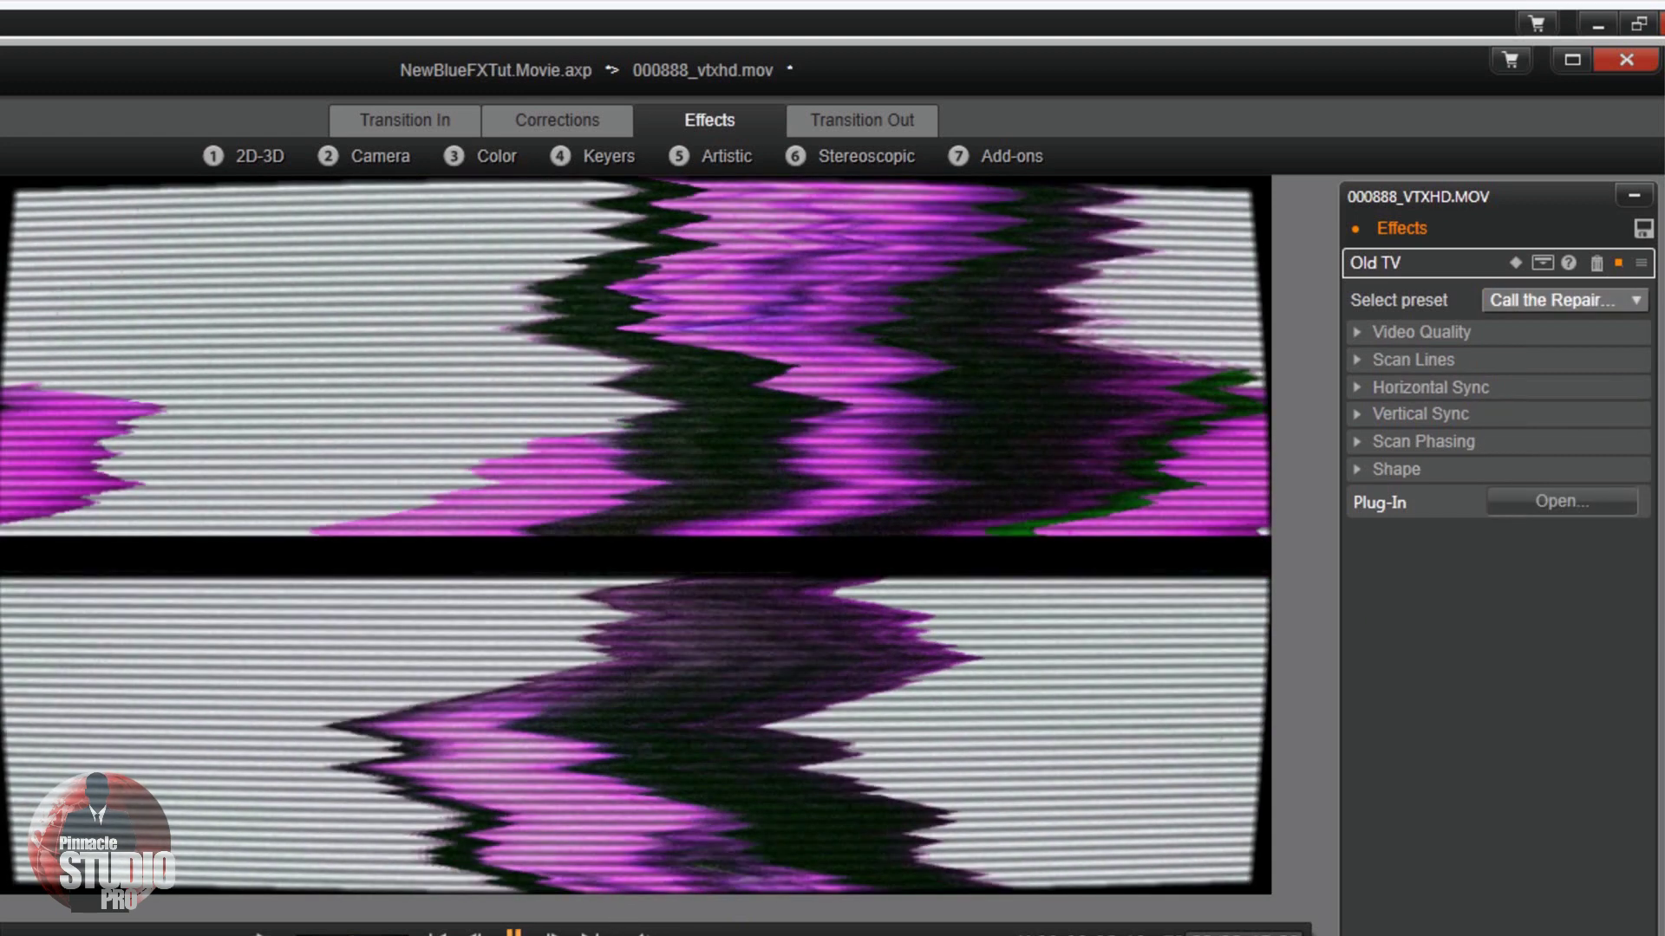
{"action": "key", "text": "space"}
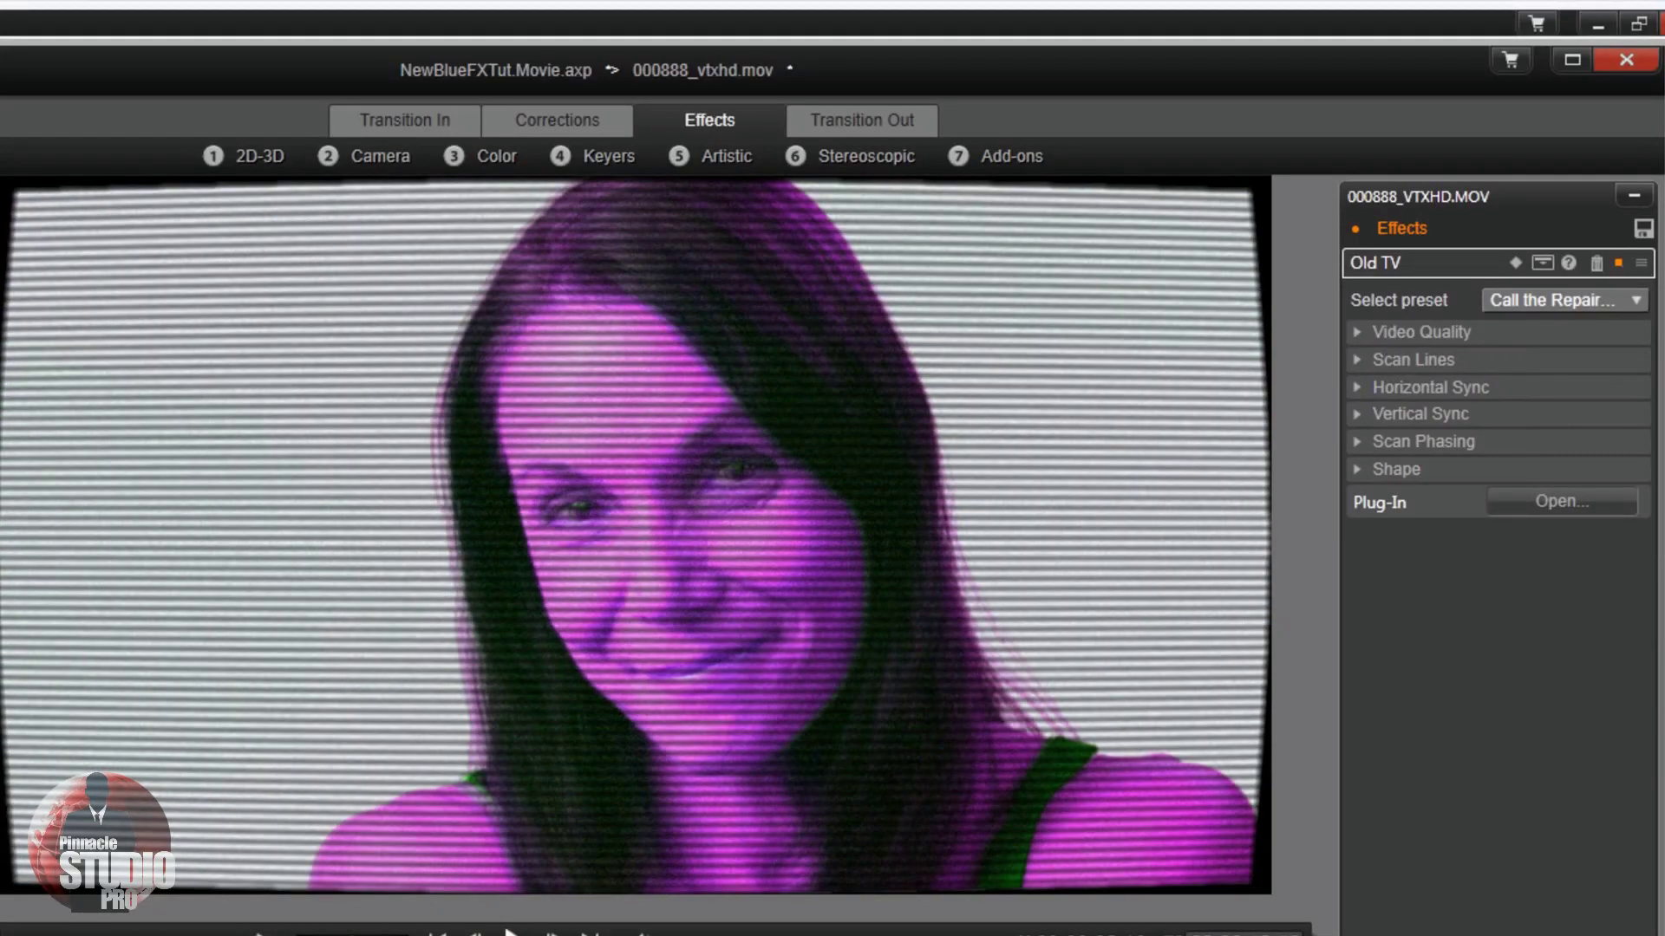
Step: Start playback of the portrait clip and switch the Old TV effect to No Preset
{"action": "key", "text": "space"}
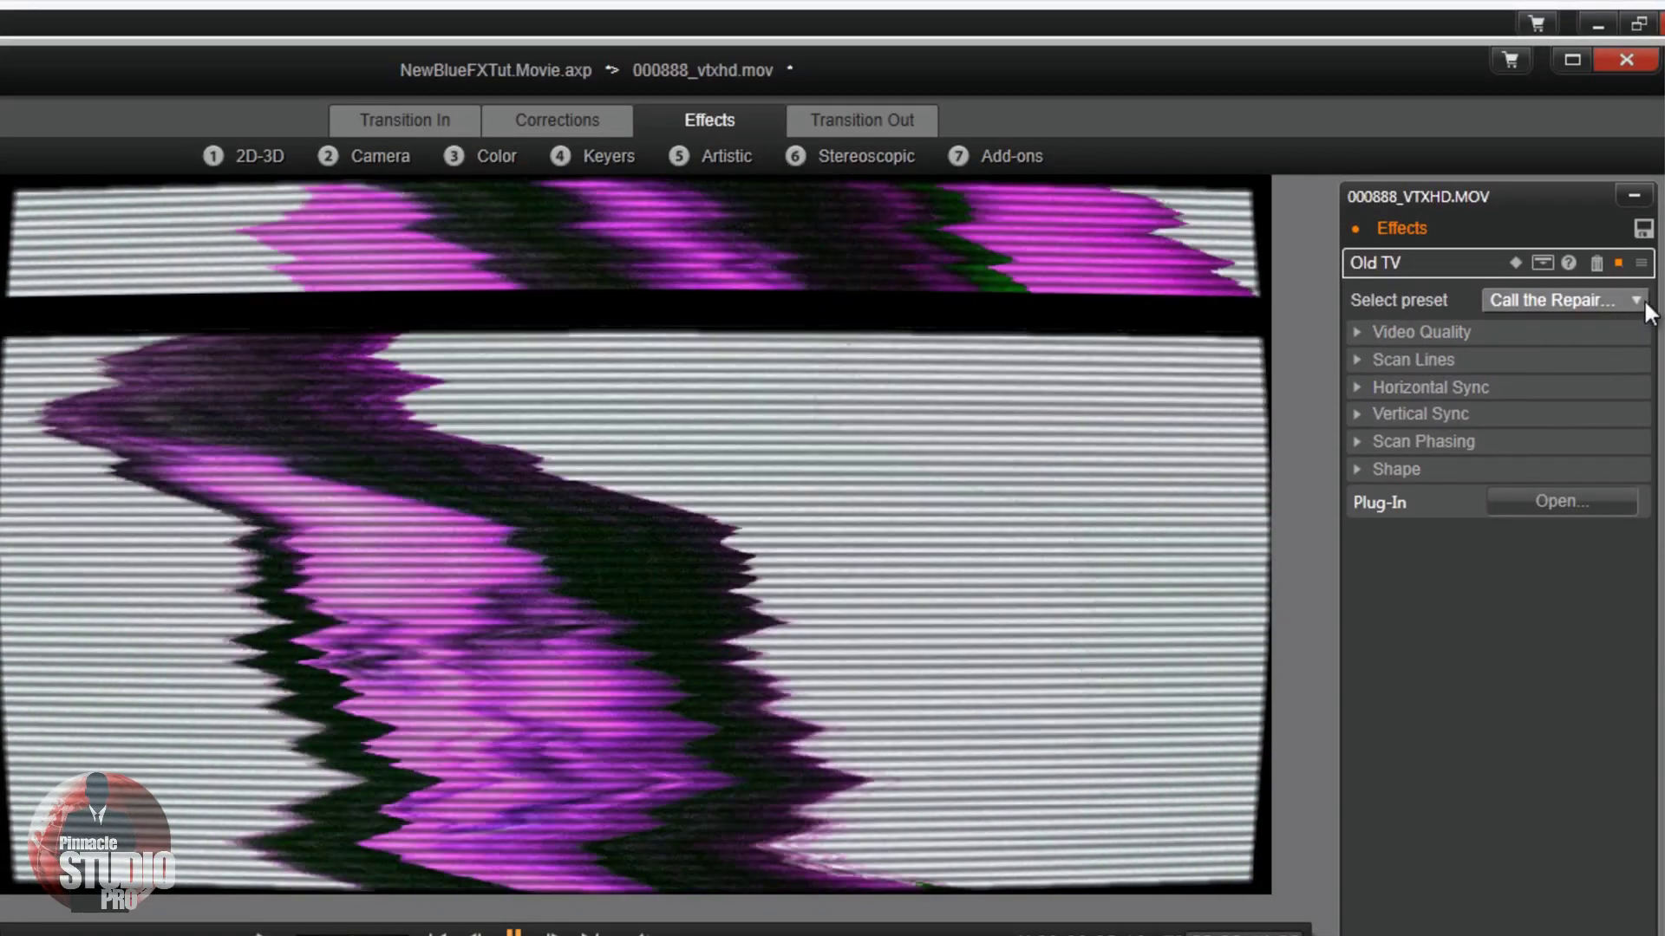
{"action": "left_click", "coordinate": [1638, 300]}
{"action": "left_click", "coordinate": [1580, 329]}
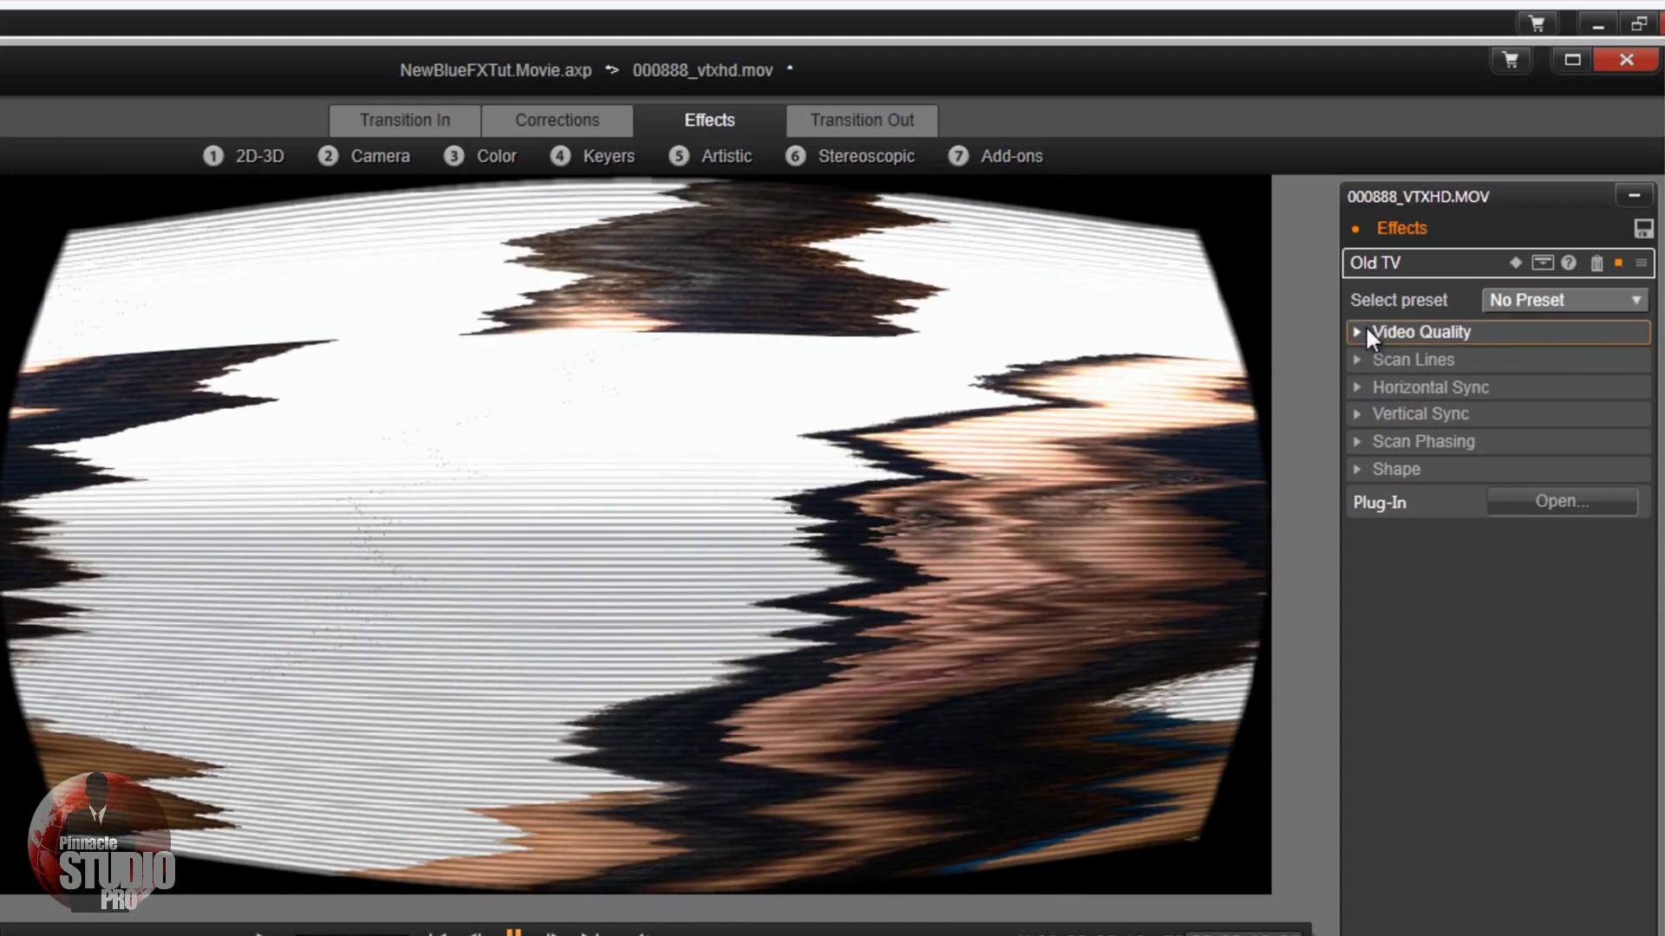
Step: Pause the clip and set the Old TV effect's Contrast to 43.4, scan line Resolution to 183.6 and Intensity to 78.6
{"action": "left_click", "coordinate": [1366, 329]}
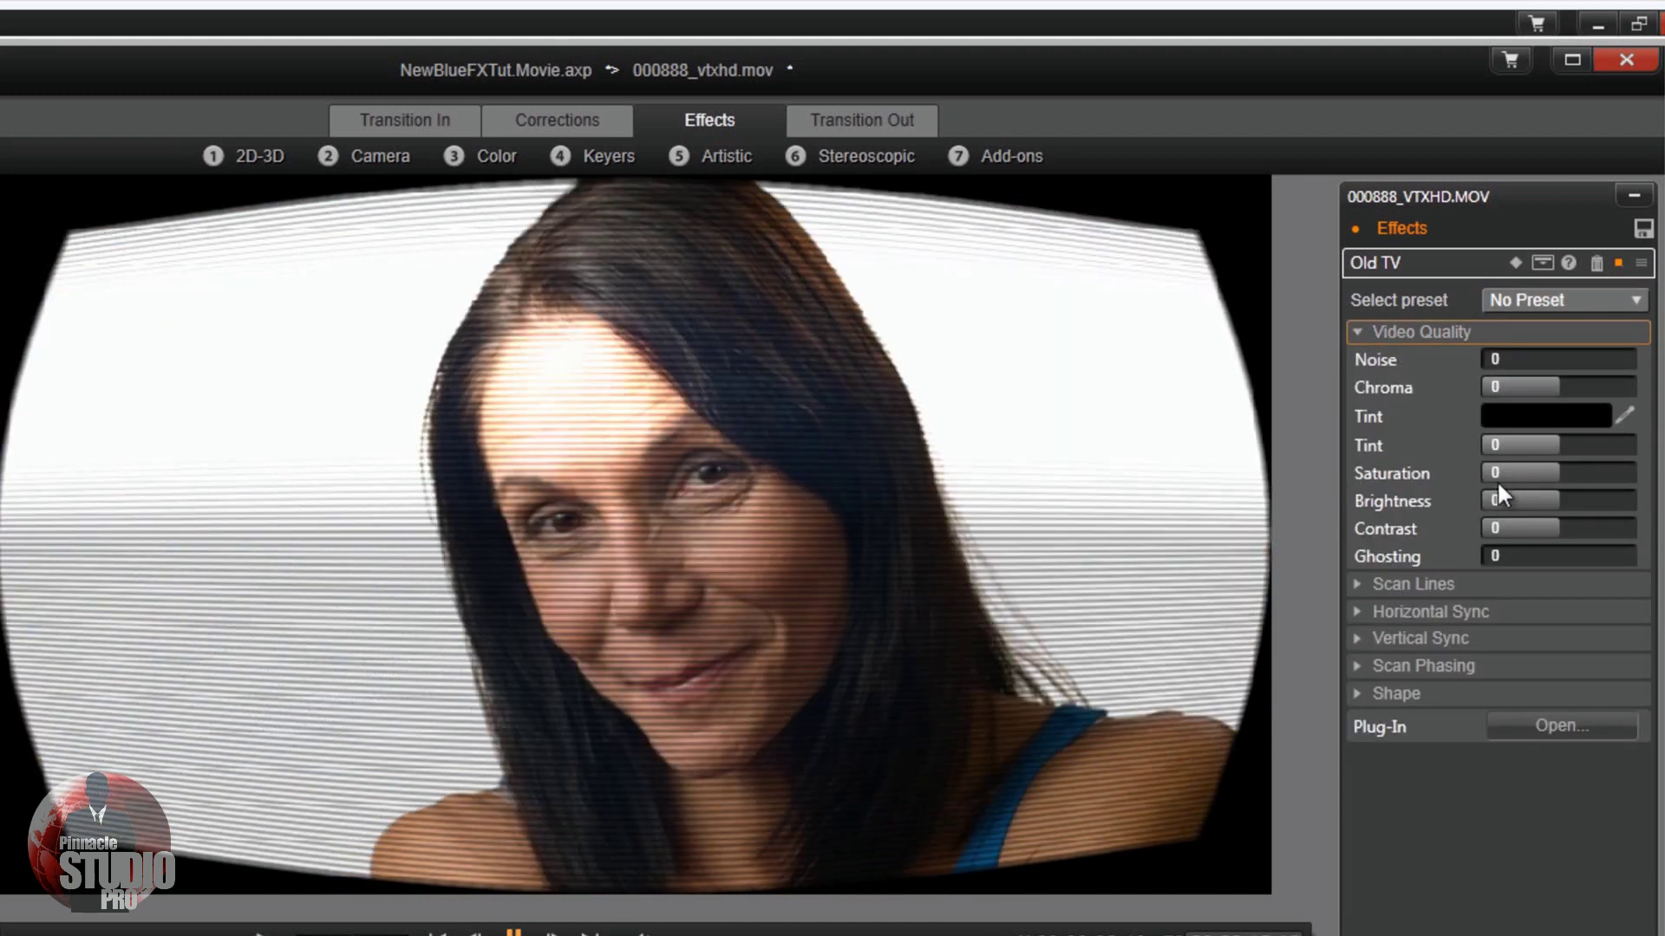
{"action": "key", "text": "space"}
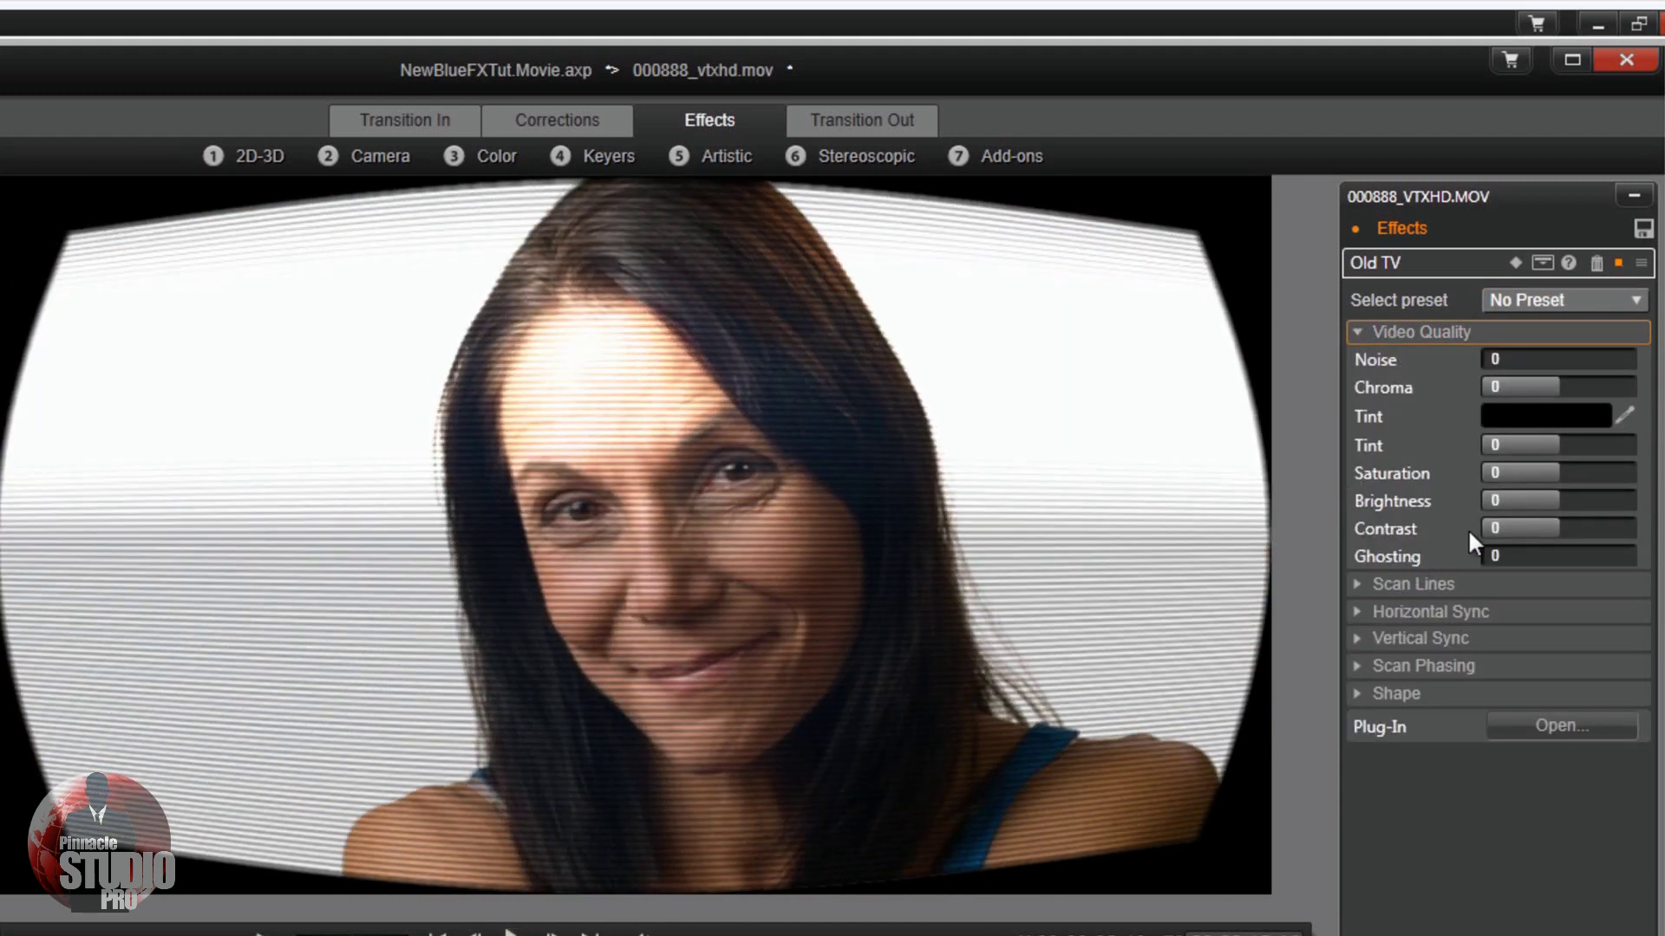
{"action": "left_click_drag", "start_coordinate": [1558, 532], "coordinate": [1623, 528]}
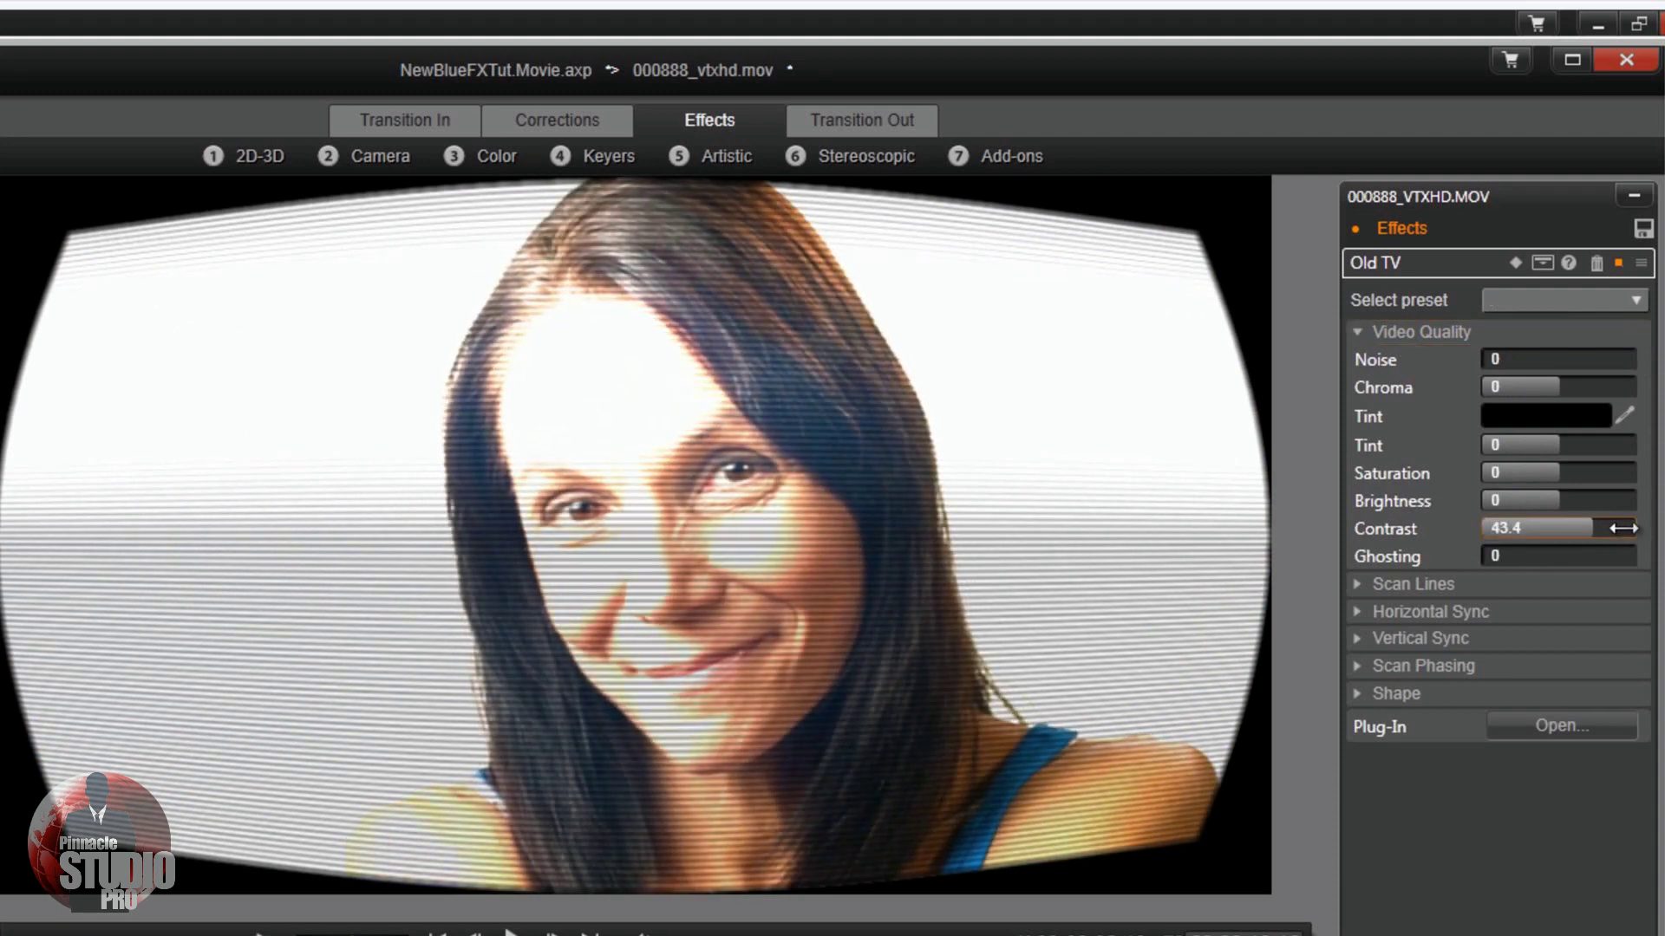
{"action": "left_click", "coordinate": [1353, 584]}
{"action": "left_click_drag", "start_coordinate": [1554, 612], "coordinate": [1603, 636]}
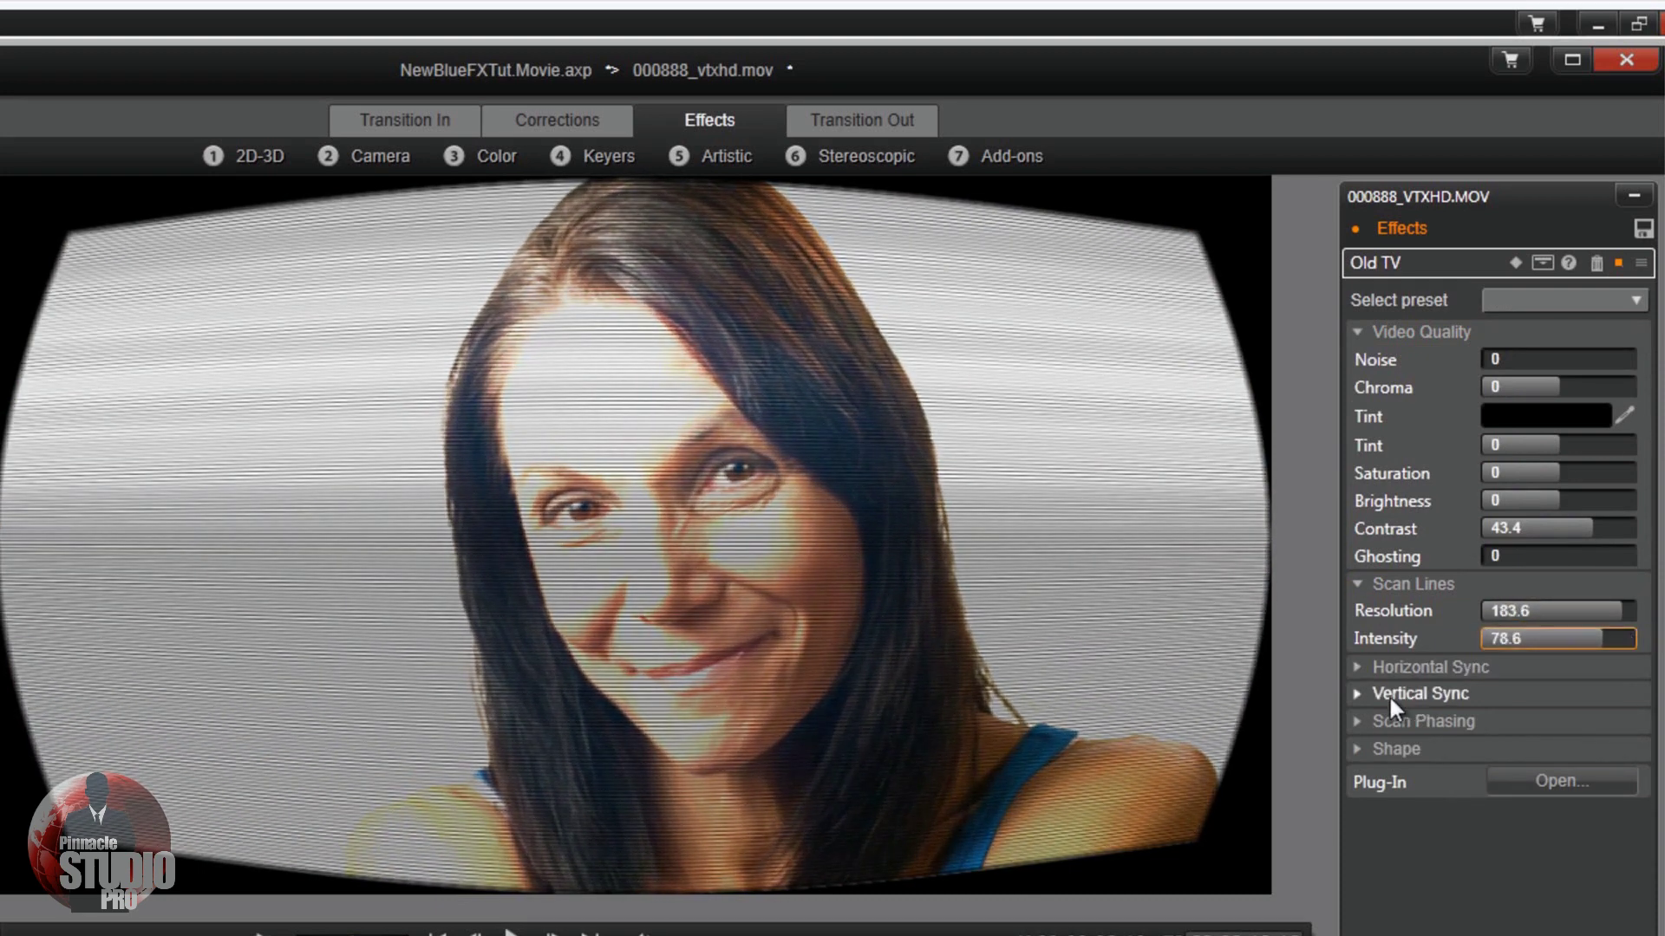
Step: Set the Old TV effect's Horizontal Sync Frequency to 34.7 and its Scan Phasing Rate to 22.5
{"action": "left_click", "coordinate": [1356, 669]}
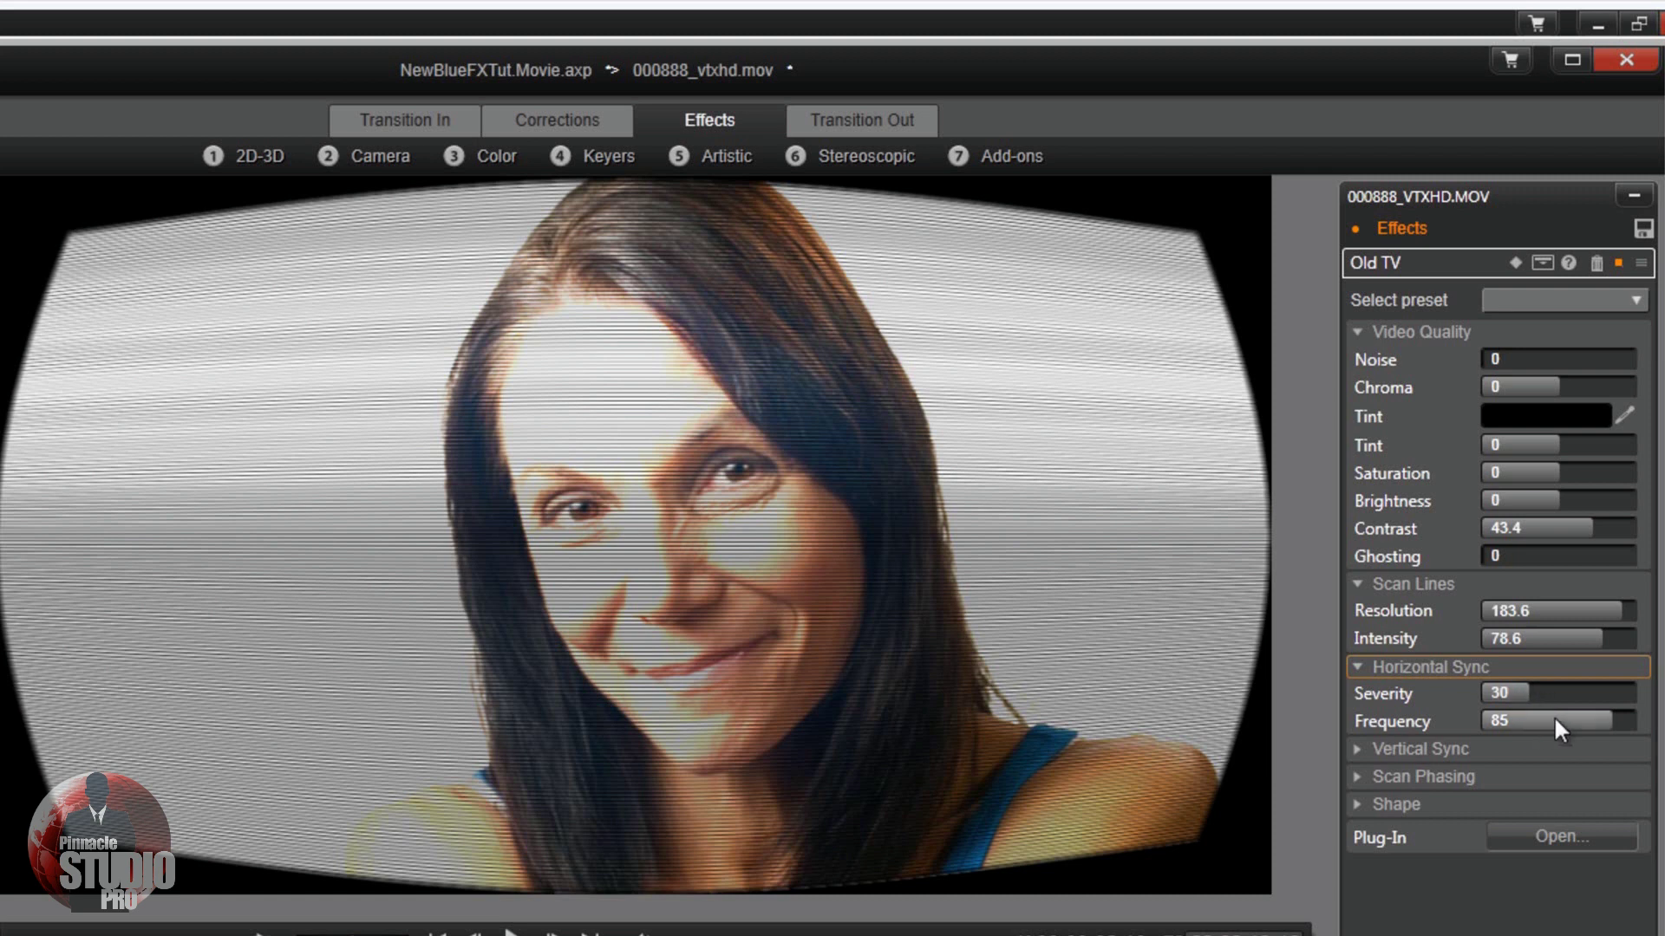
{"action": "left_click_drag", "start_coordinate": [1592, 722], "coordinate": [1535, 723]}
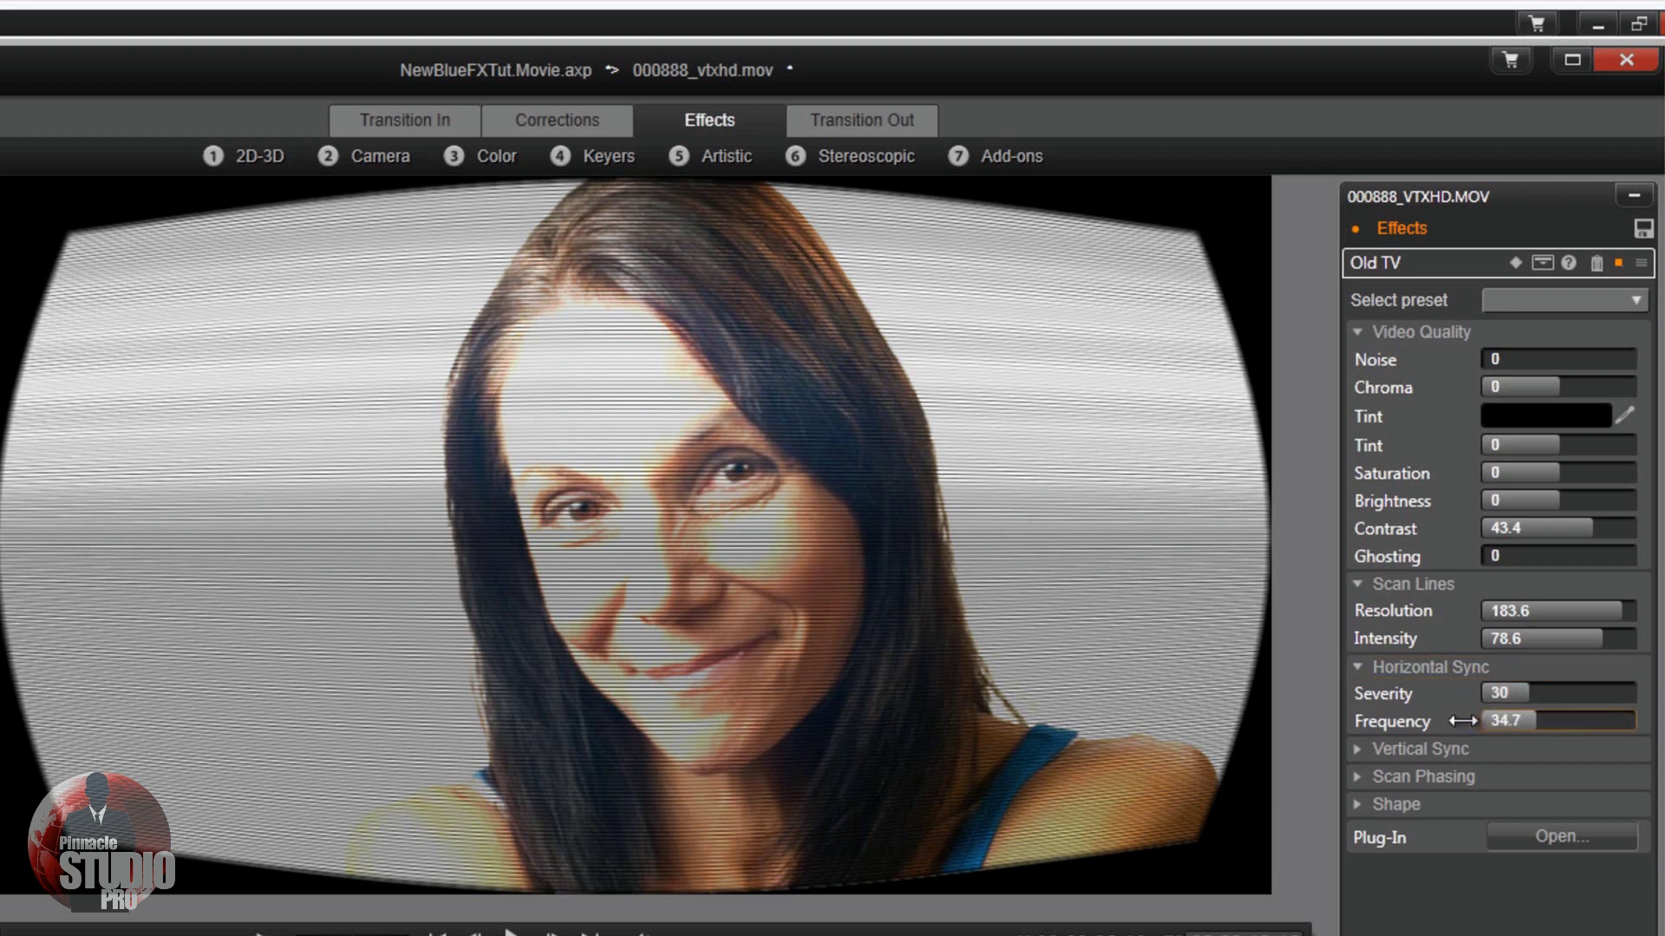
{"action": "left_click", "coordinate": [1357, 779]}
{"action": "left_click", "coordinate": [1552, 805]}
{"action": "left_click_drag", "start_coordinate": [1556, 803], "coordinate": [1591, 800]}
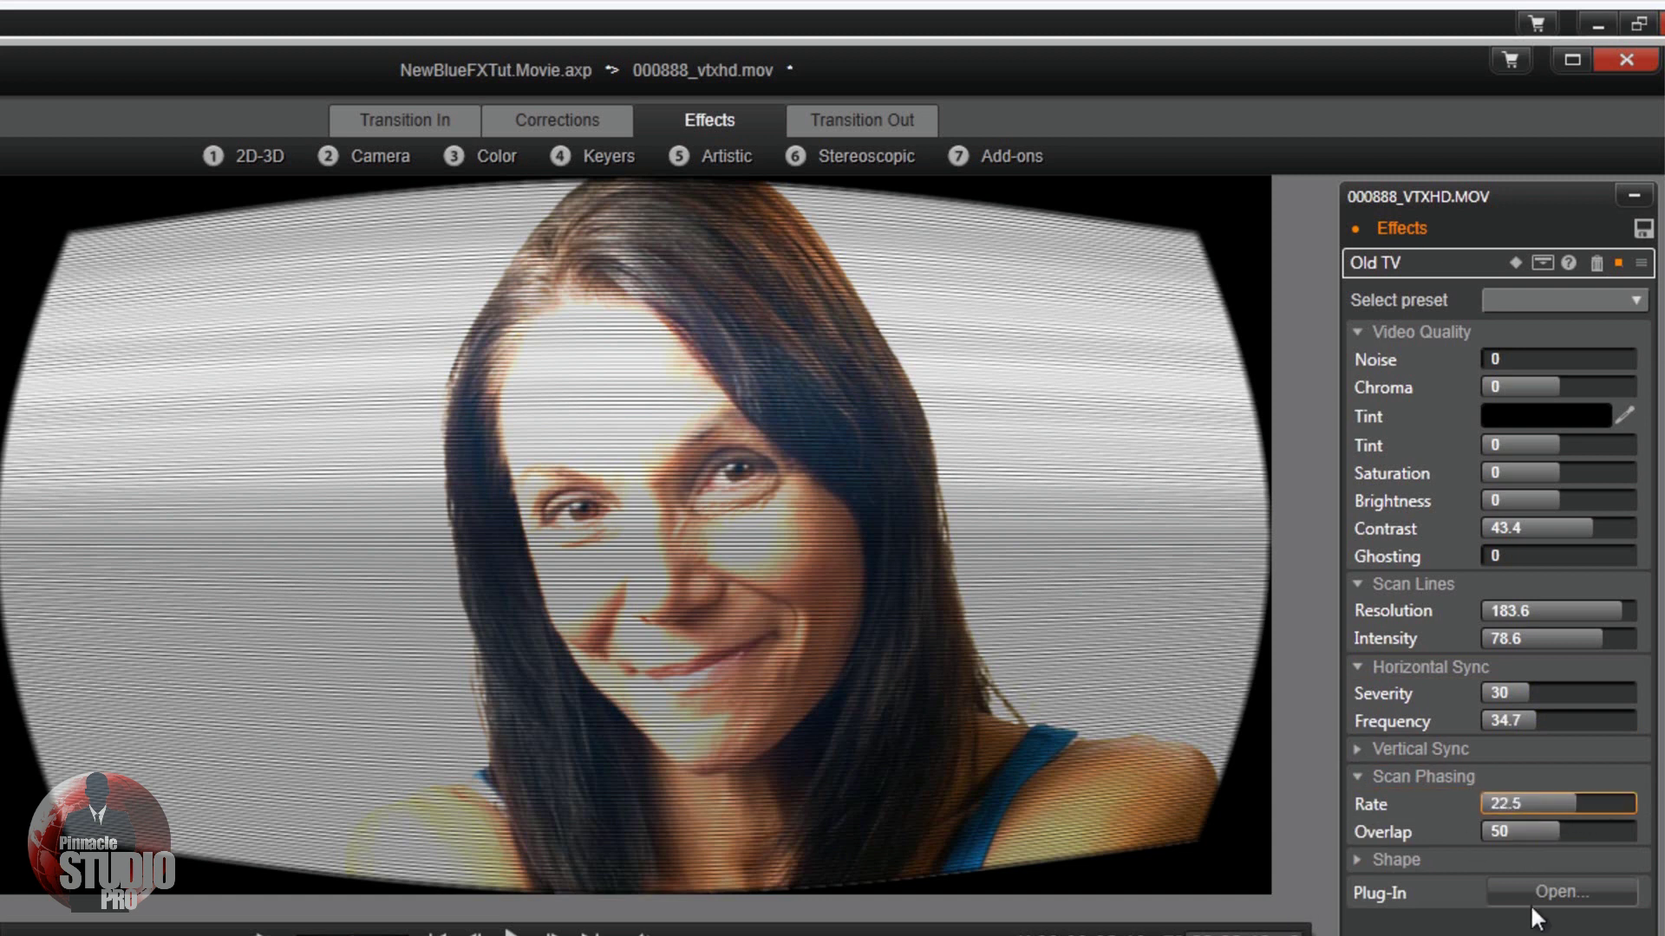
Step: Preview the portrait clip with the adjusted Old TV settings and accept the changes to return to the movie timeline
{"action": "left_click", "coordinate": [1552, 891]}
{"action": "key", "text": "space"}
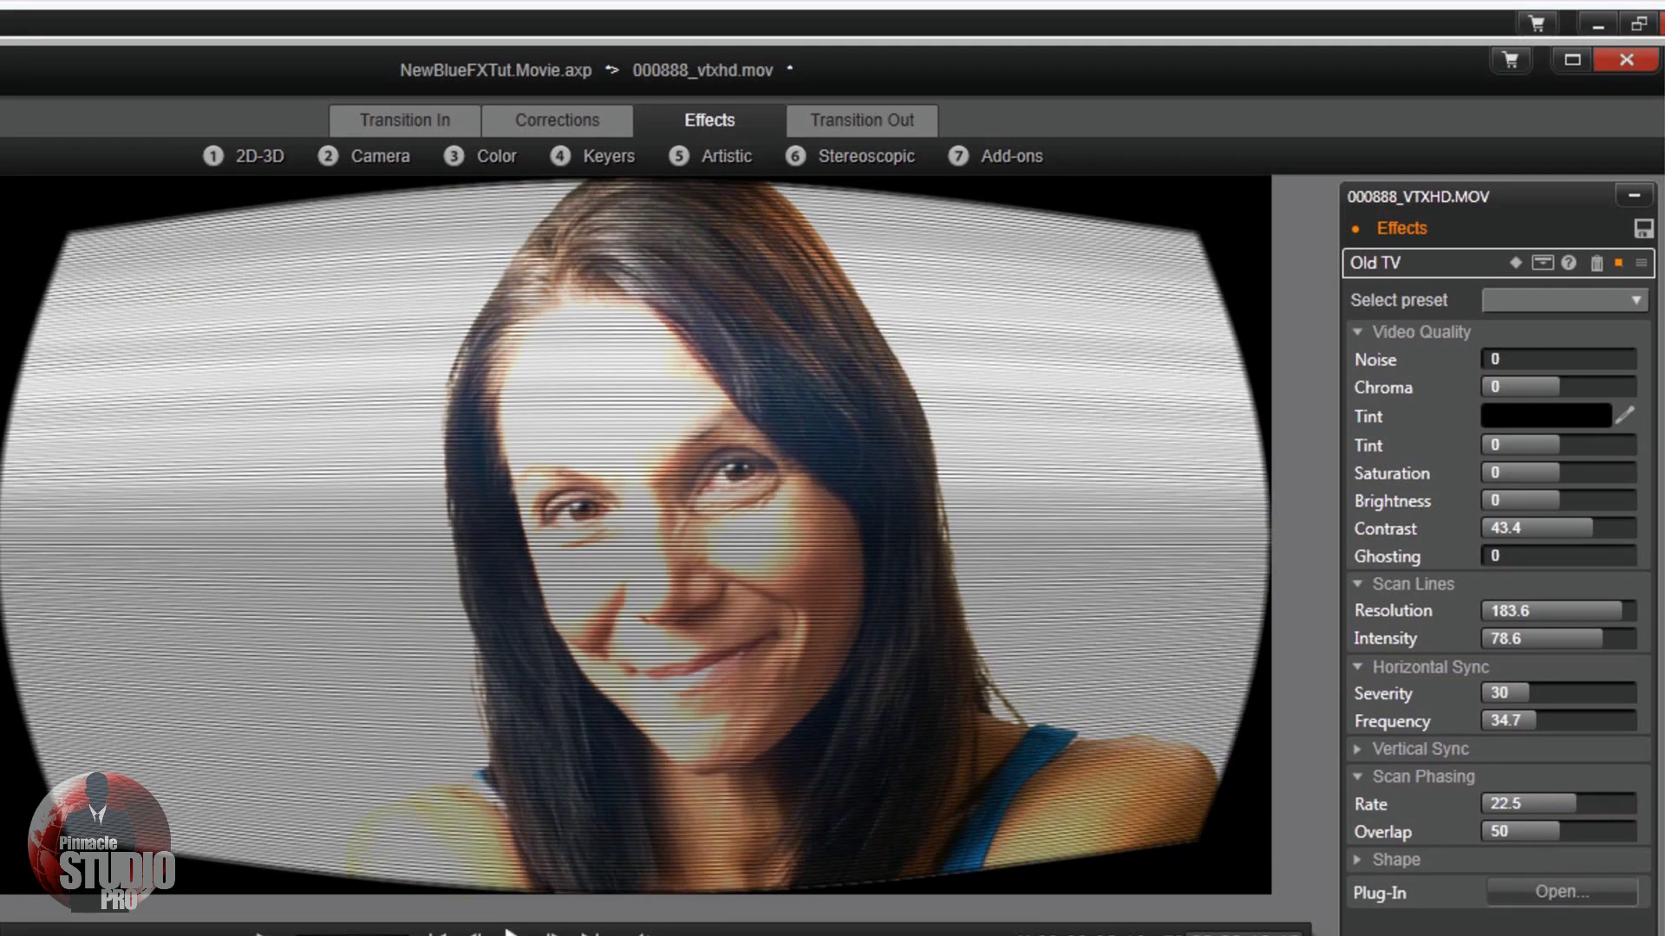
{"action": "left_click", "coordinate": [514, 932]}
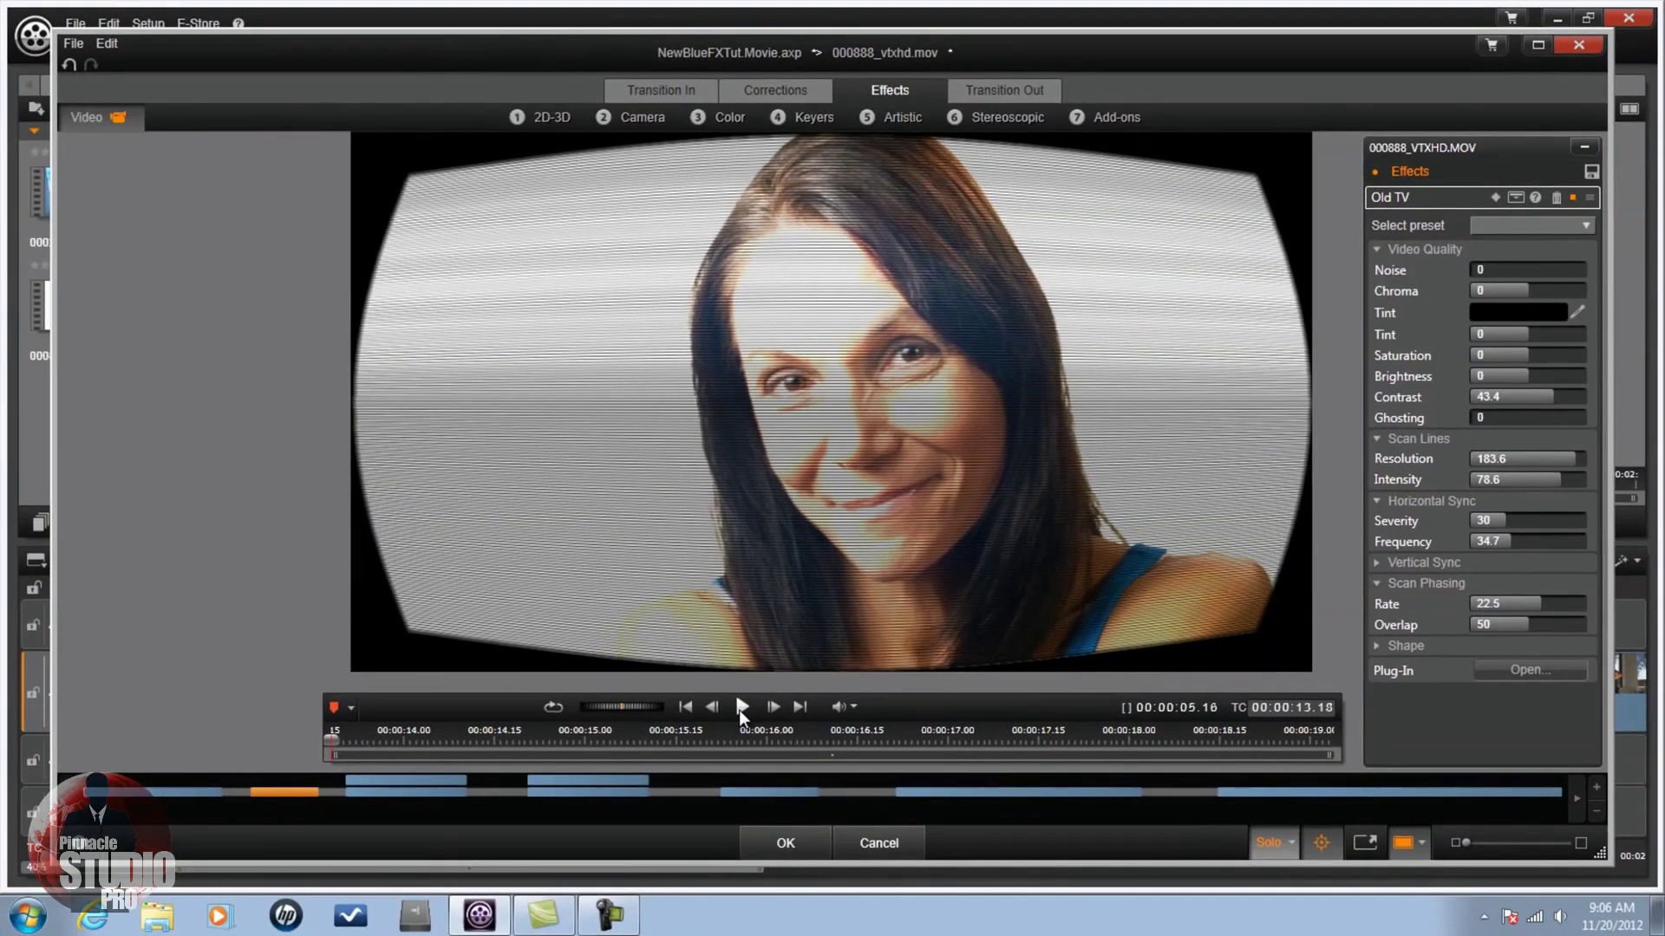
{"action": "left_click", "coordinate": [787, 847]}
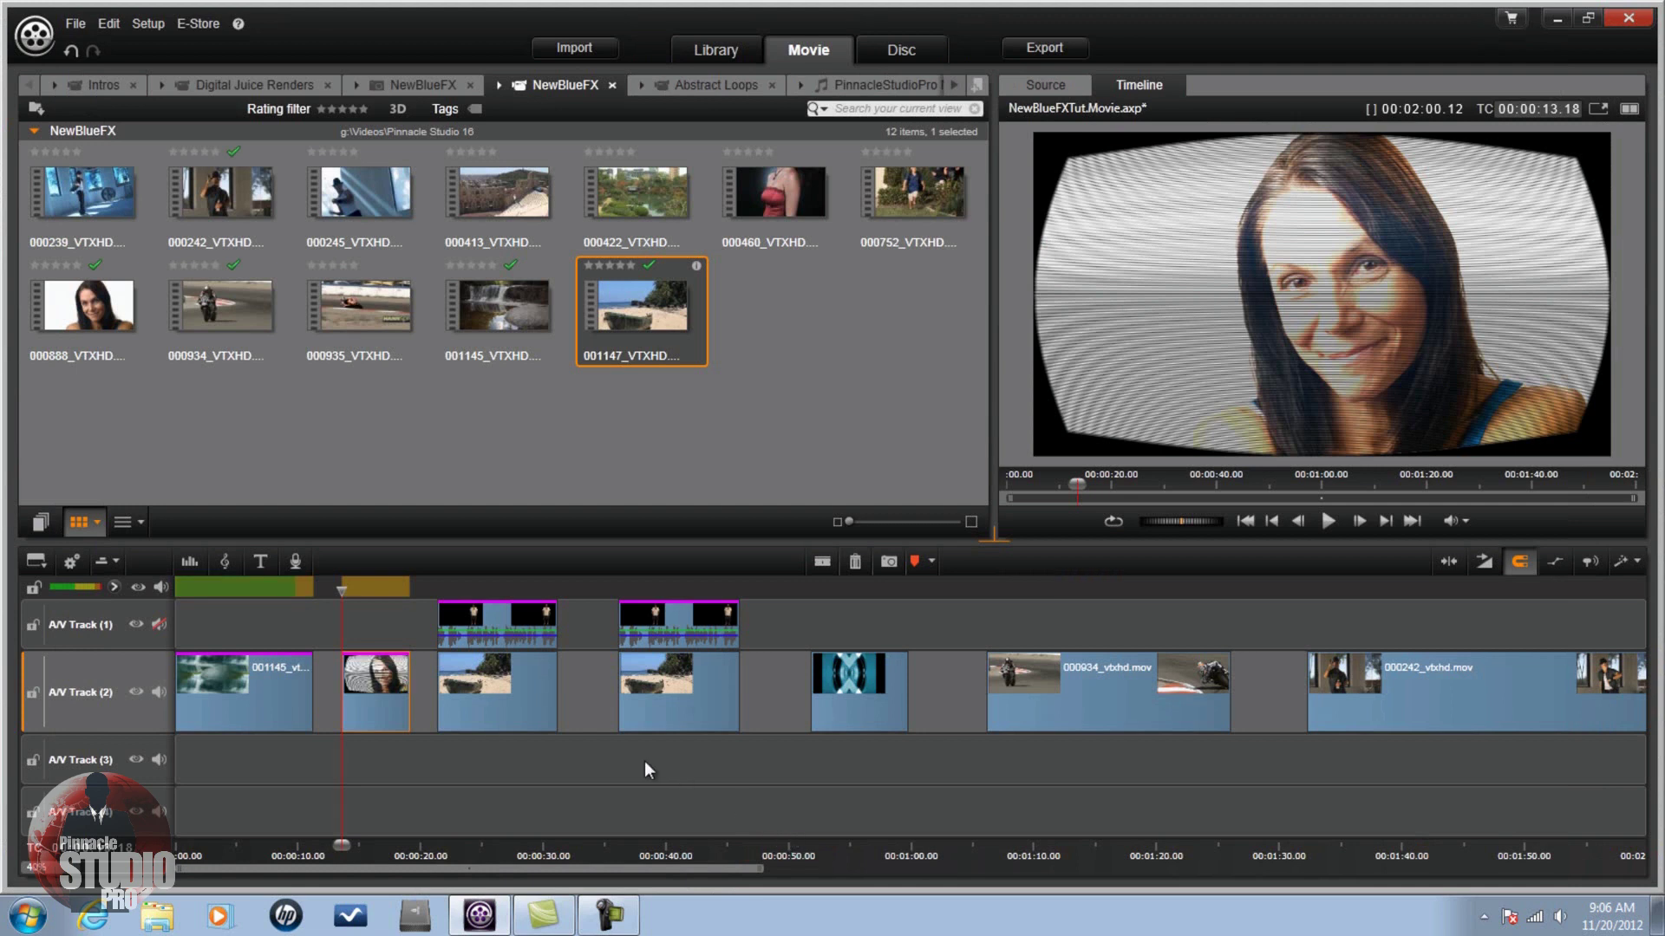
Step: Add the NewBlue Video Essentials V Outline effect to the first MBL 1st .MTS clip on A/V Track (1)
{"action": "left_click_drag", "start_coordinate": [339, 591], "coordinate": [492, 590]}
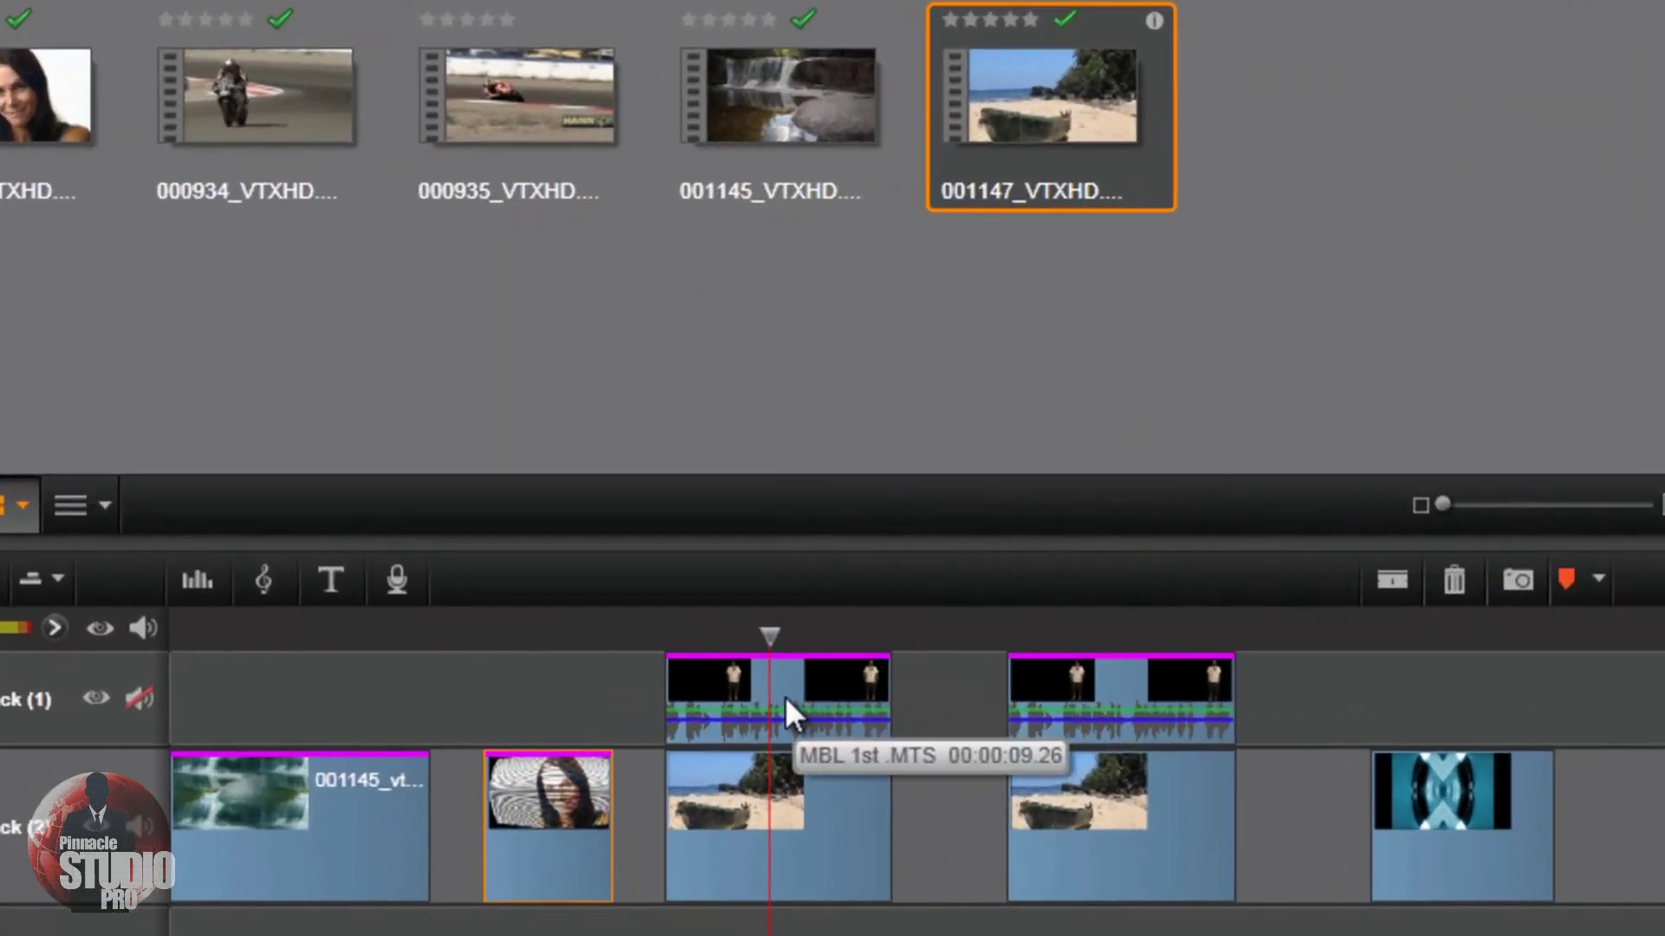
{"action": "right_click", "coordinate": [786, 701]}
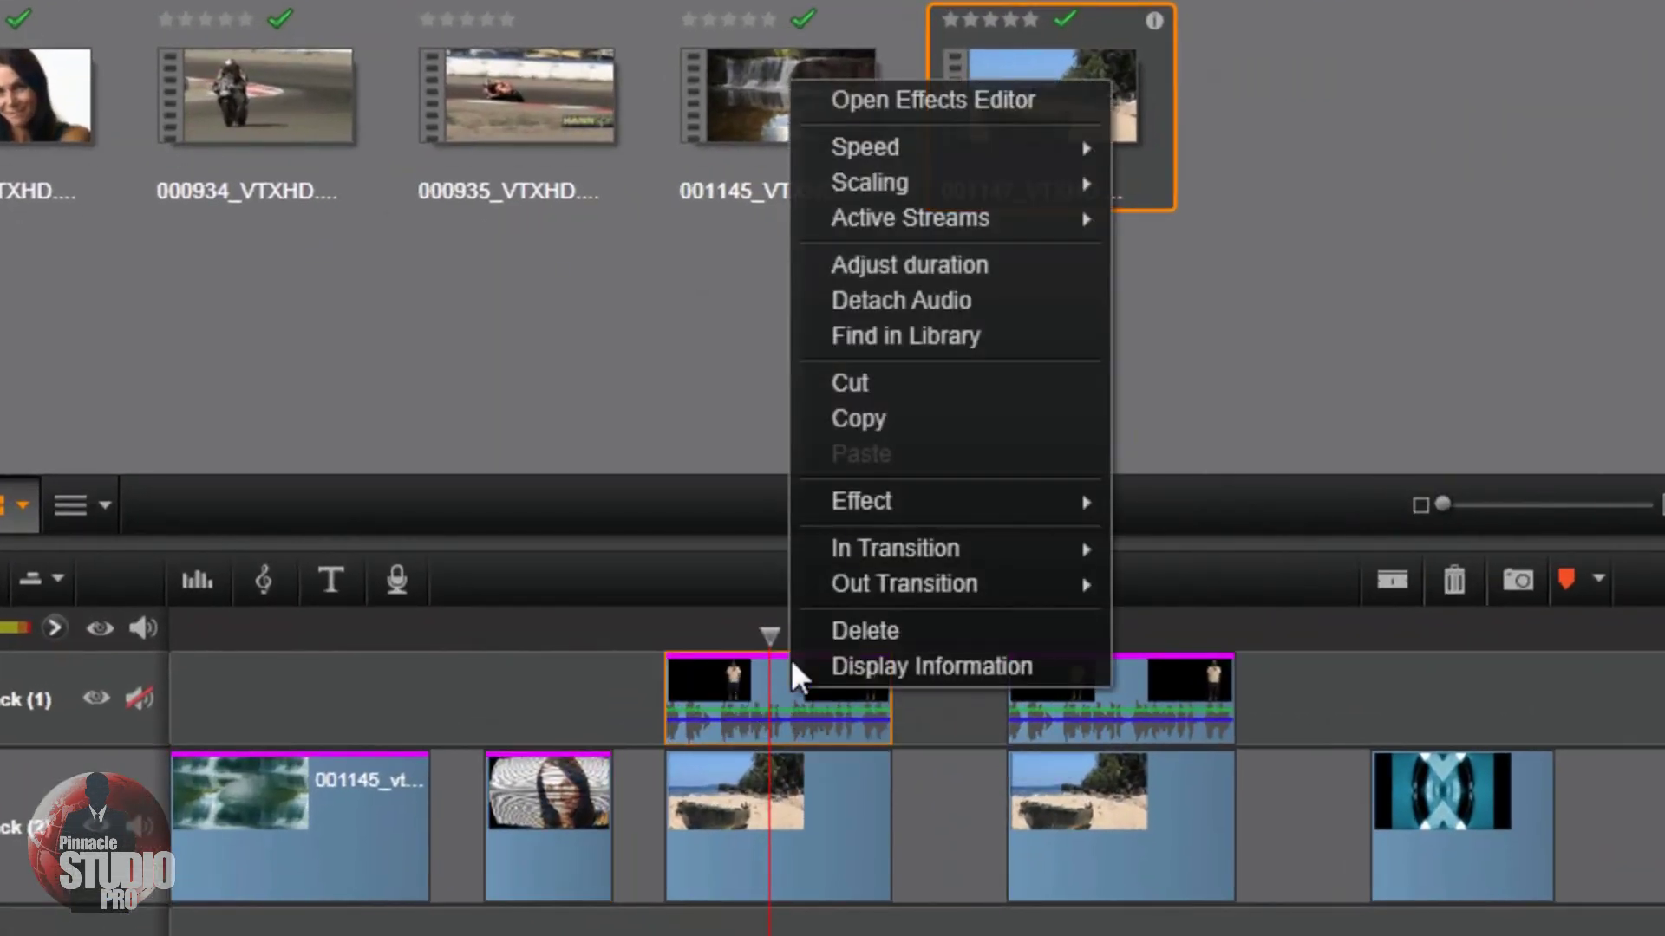
{"action": "left_click", "coordinate": [945, 109]}
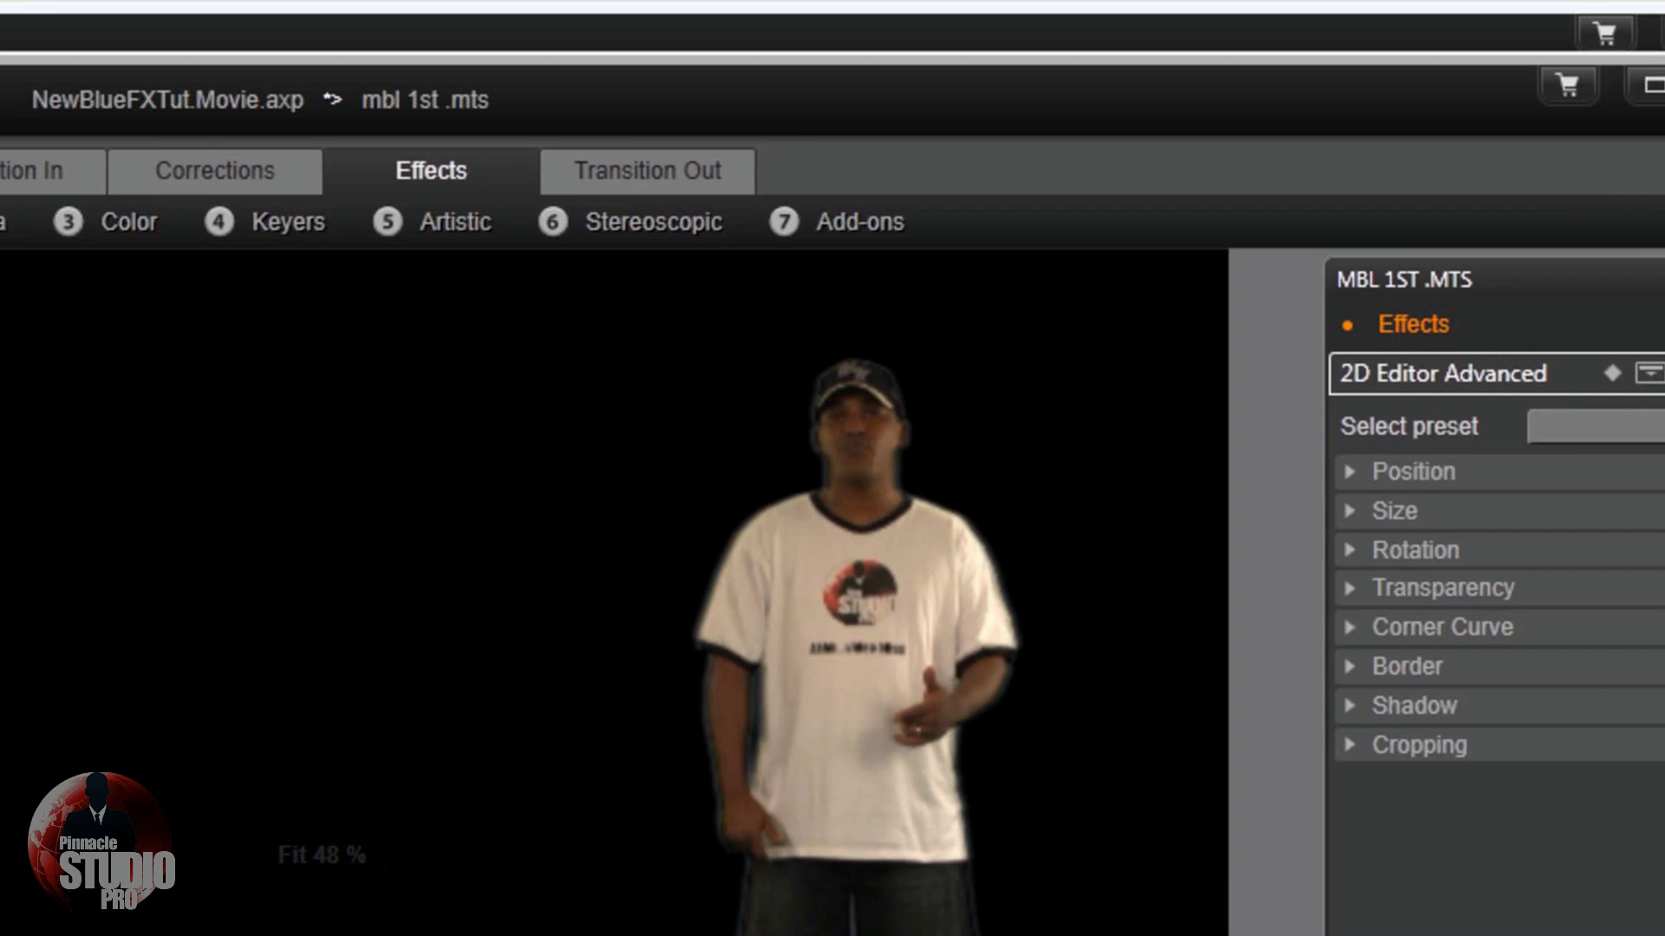
{"action": "left_click", "coordinate": [886, 219]}
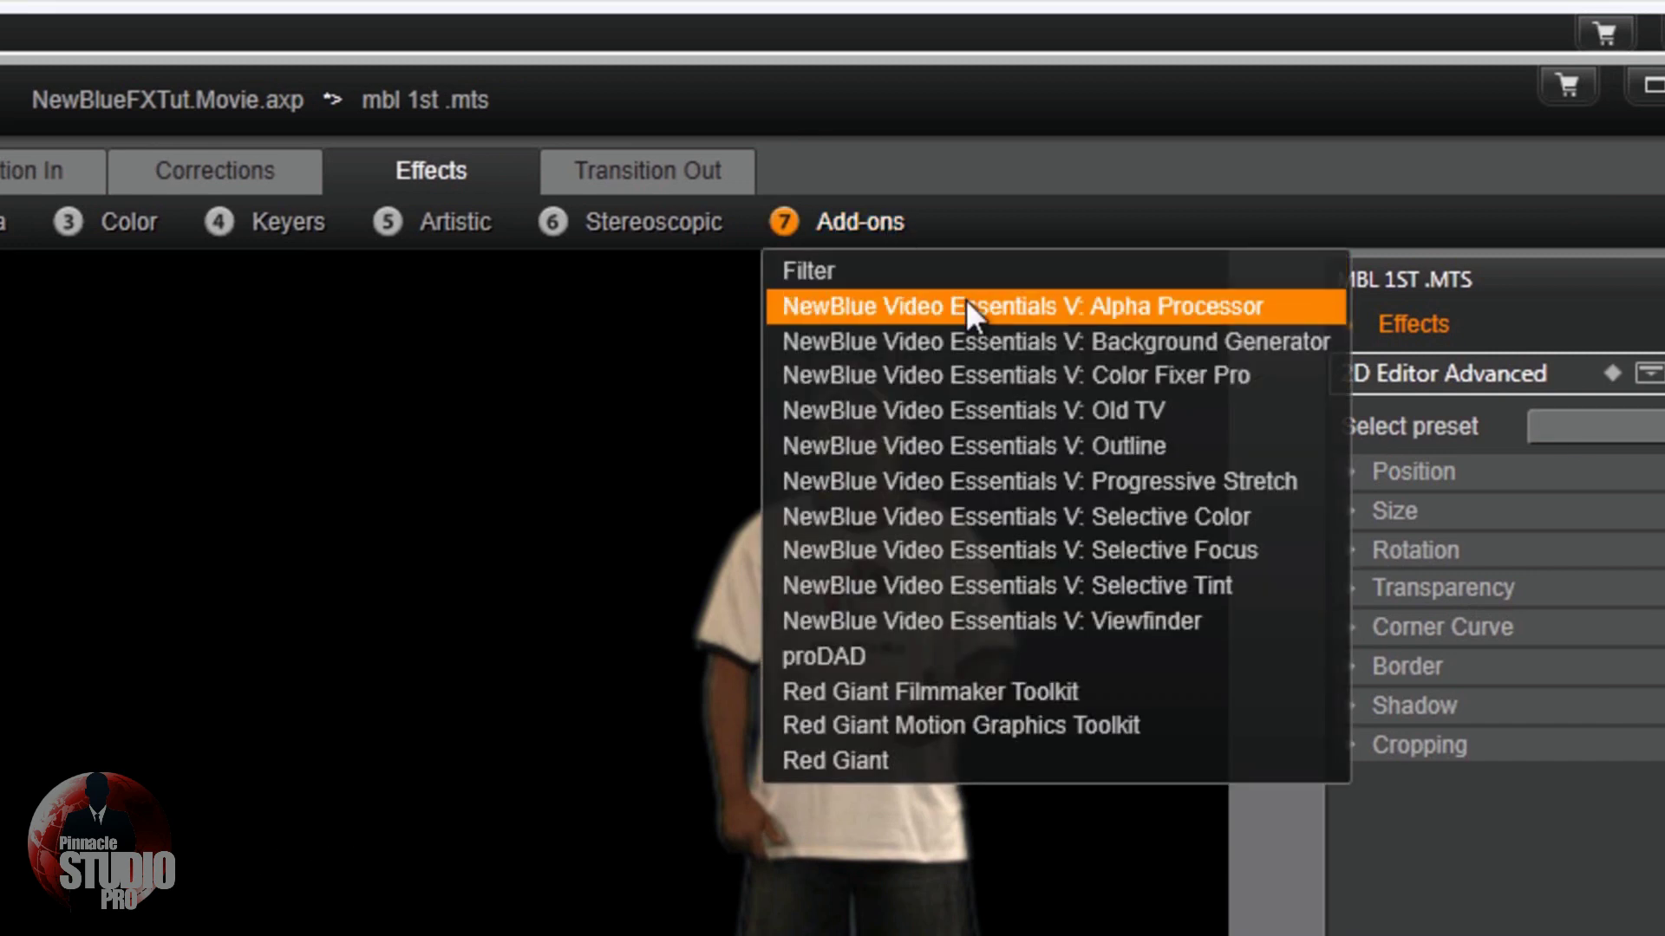
{"action": "left_click", "coordinate": [989, 445]}
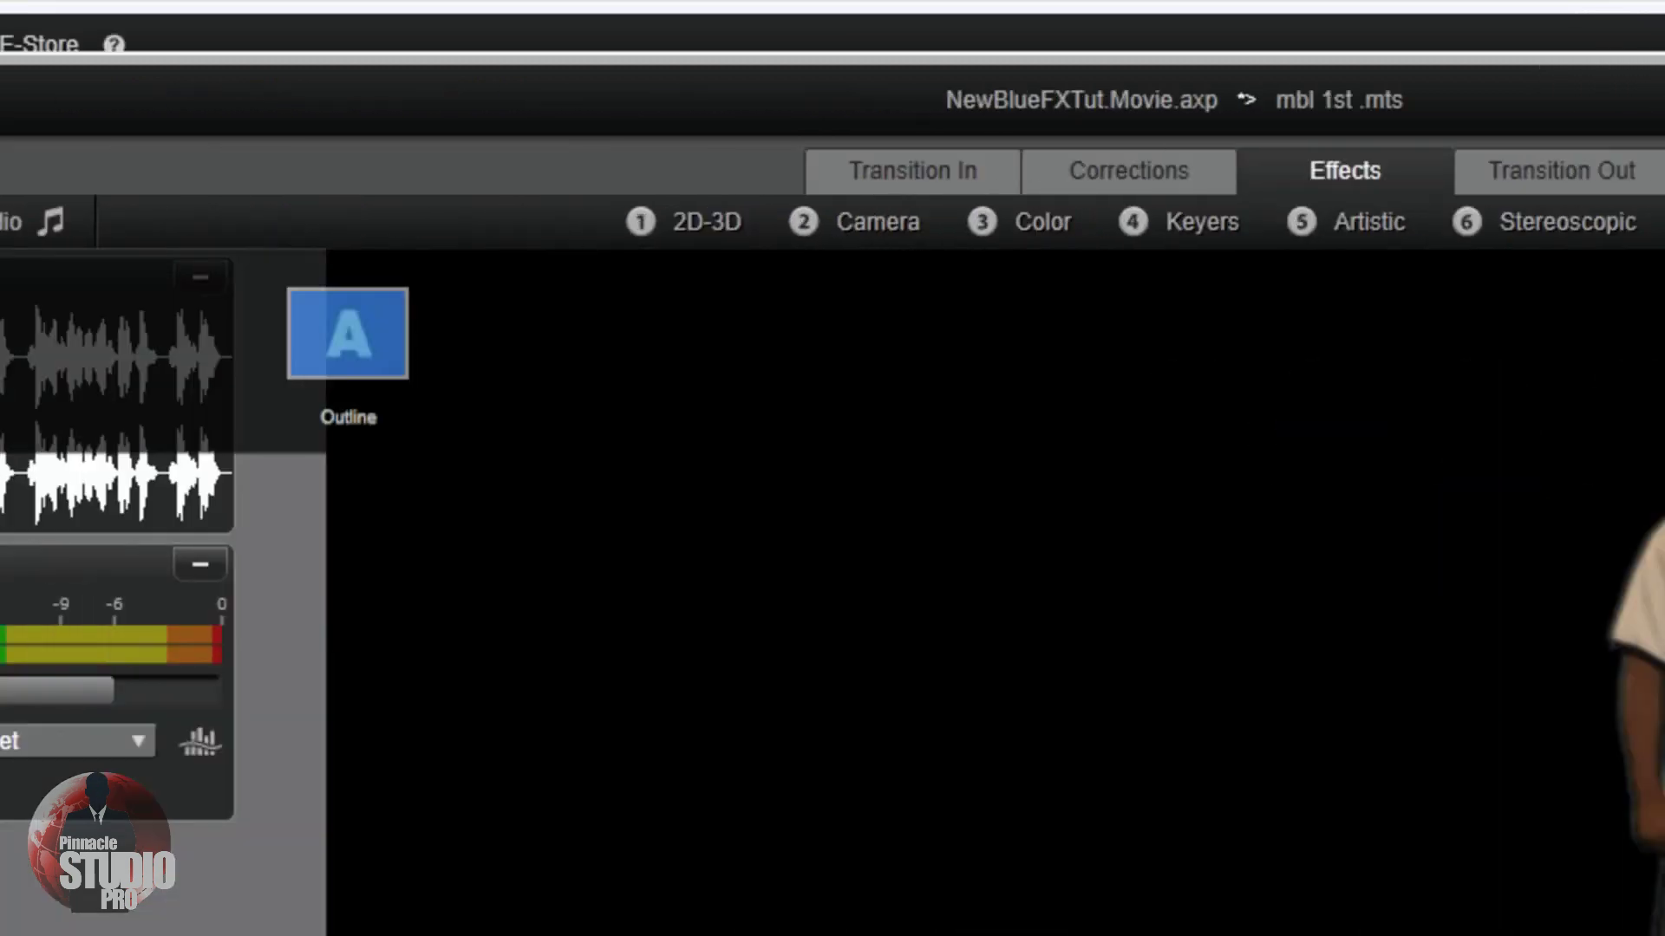
{"action": "left_click", "coordinate": [374, 345]}
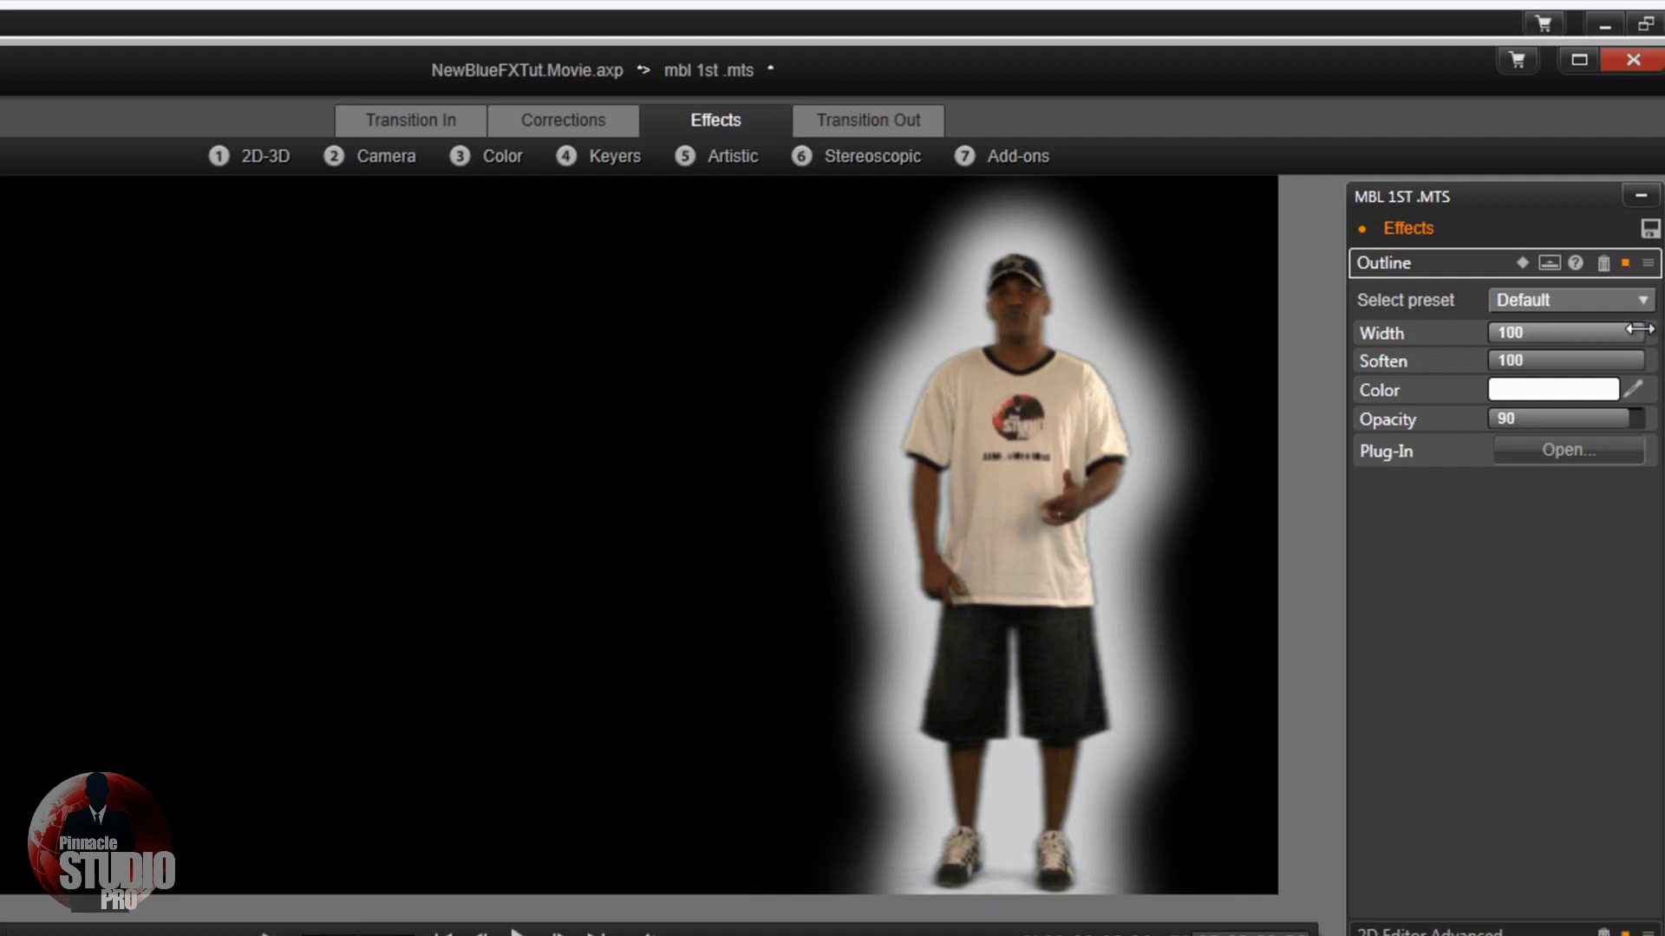
Step: Try an Outline Width of 47.8, Soften of 65.3 and Opacity of 74 on the clip
{"action": "left_click_drag", "start_coordinate": [1630, 332], "coordinate": [1482, 319]}
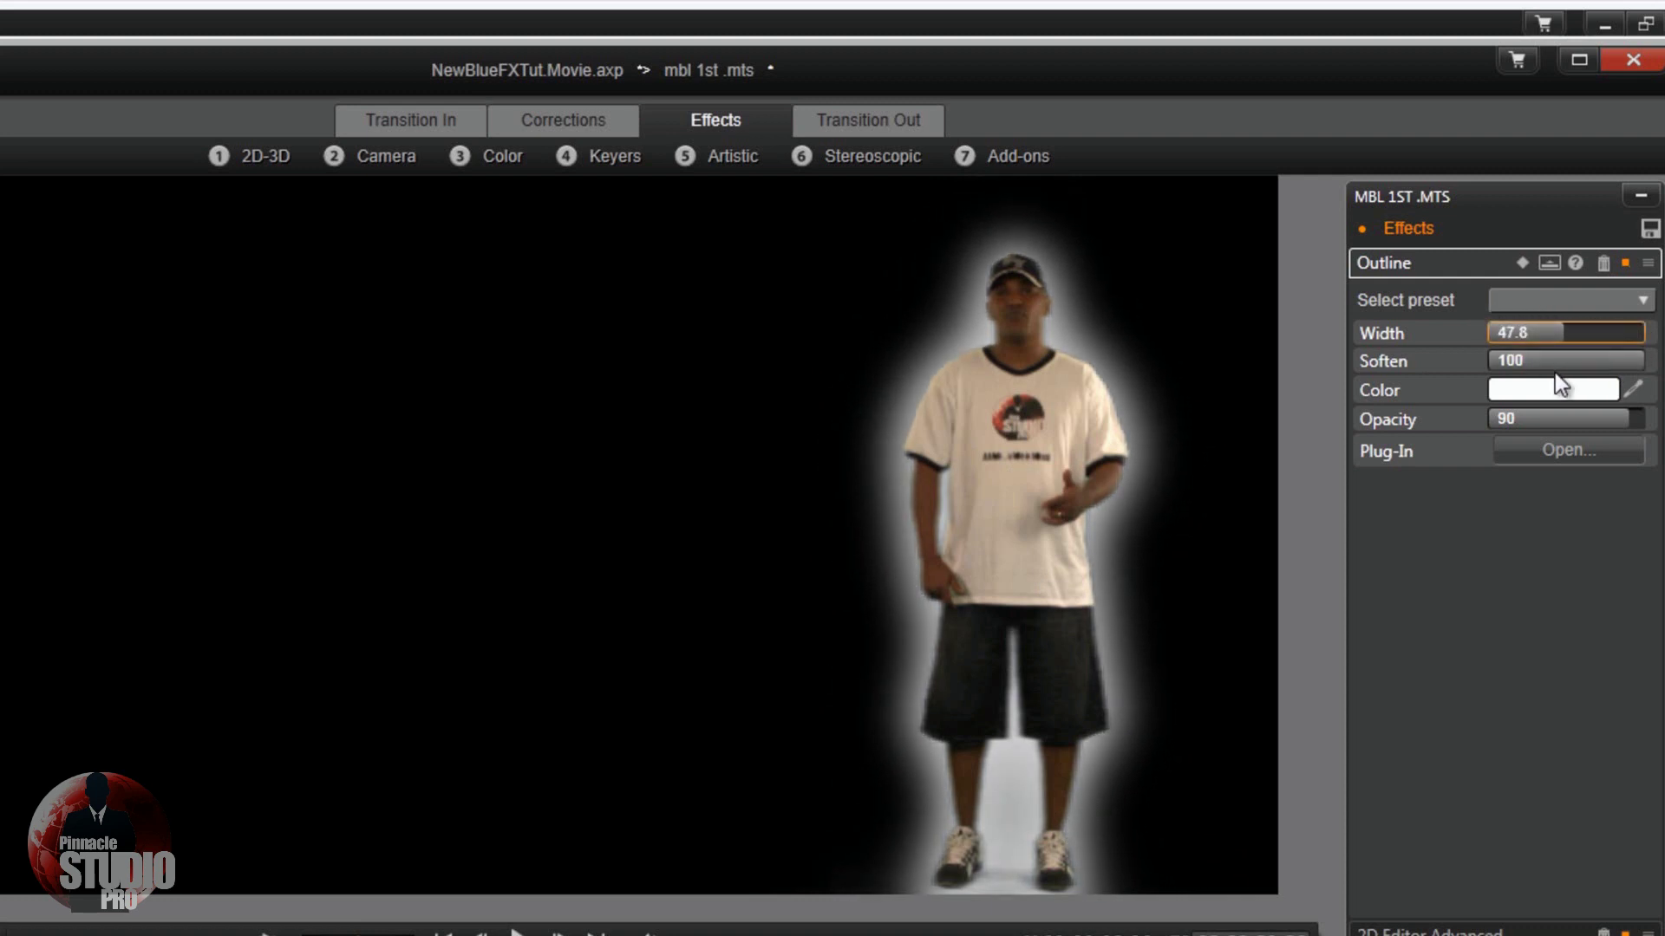
{"action": "left_click_drag", "start_coordinate": [1641, 365], "coordinate": [1532, 358]}
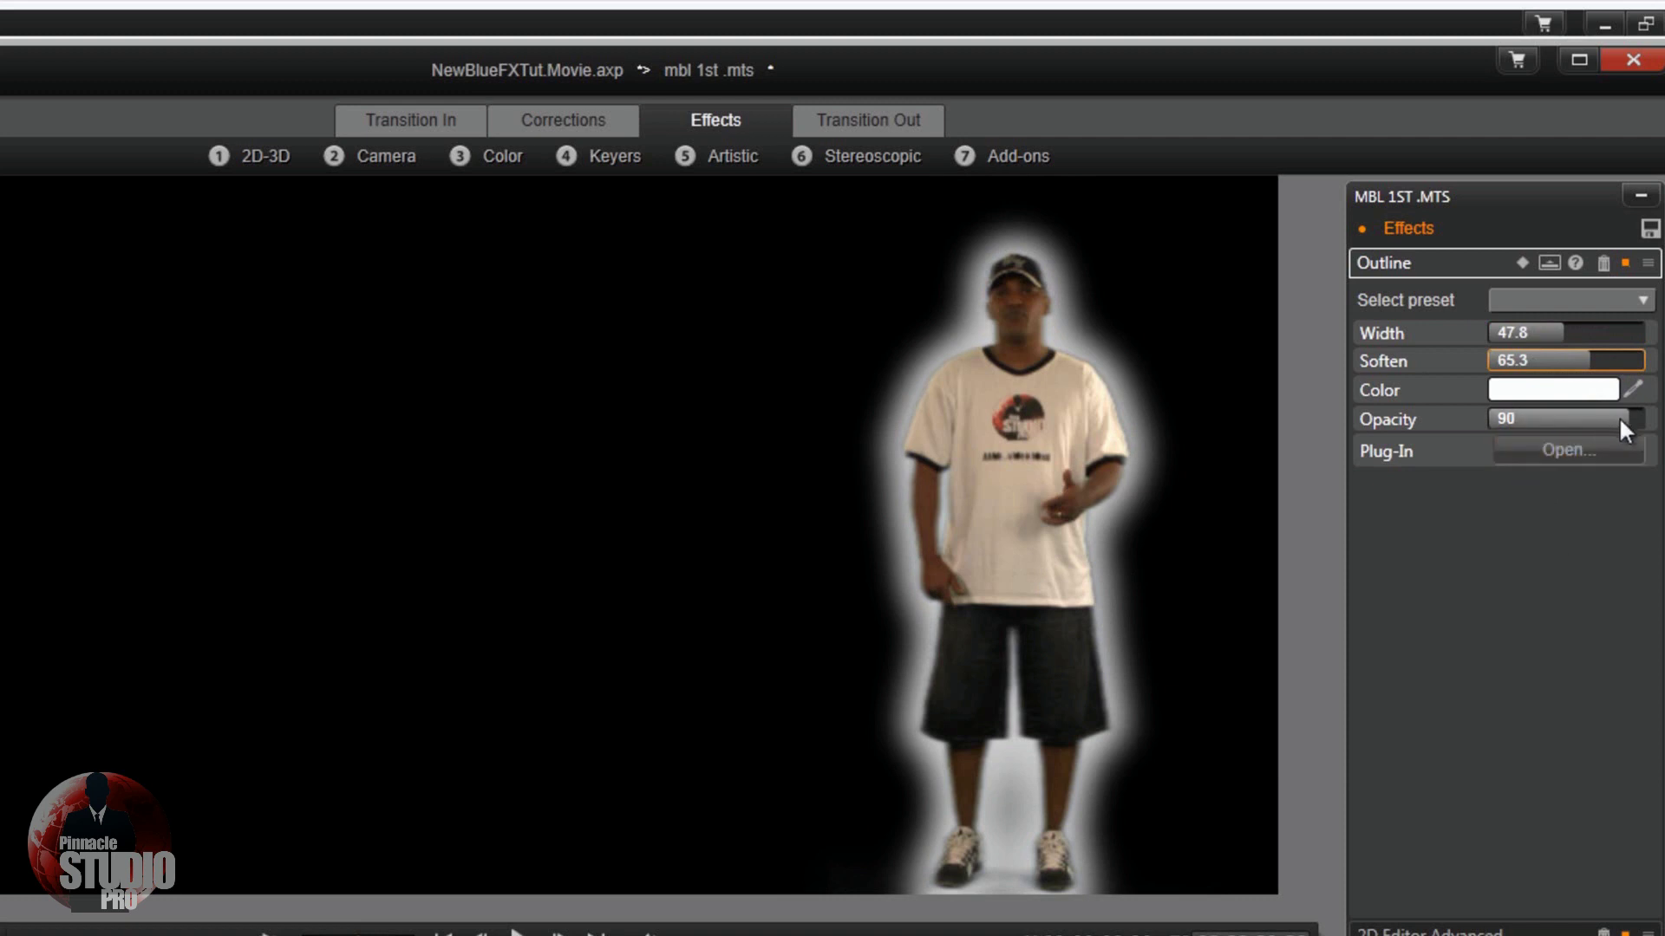
{"action": "left_click_drag", "start_coordinate": [1620, 419], "coordinate": [1576, 427]}
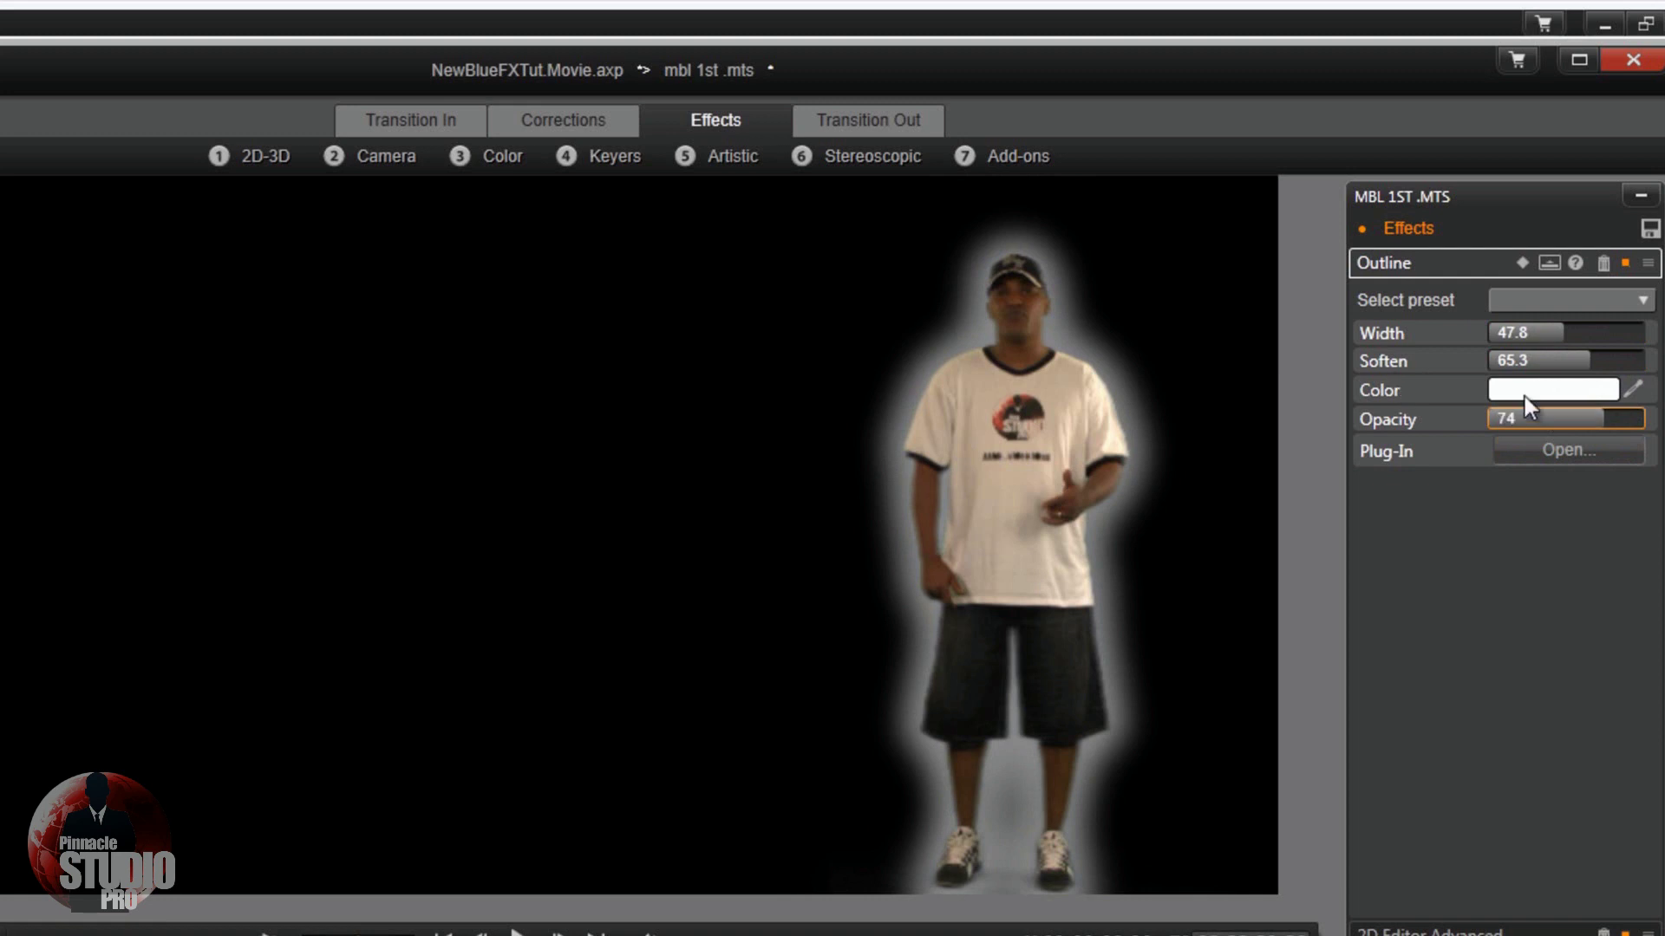
Step: Try the Red Glow, Pumkin Glow and Subtle Edge Definition presets on the Outline effect
{"action": "left_click", "coordinate": [1642, 302]}
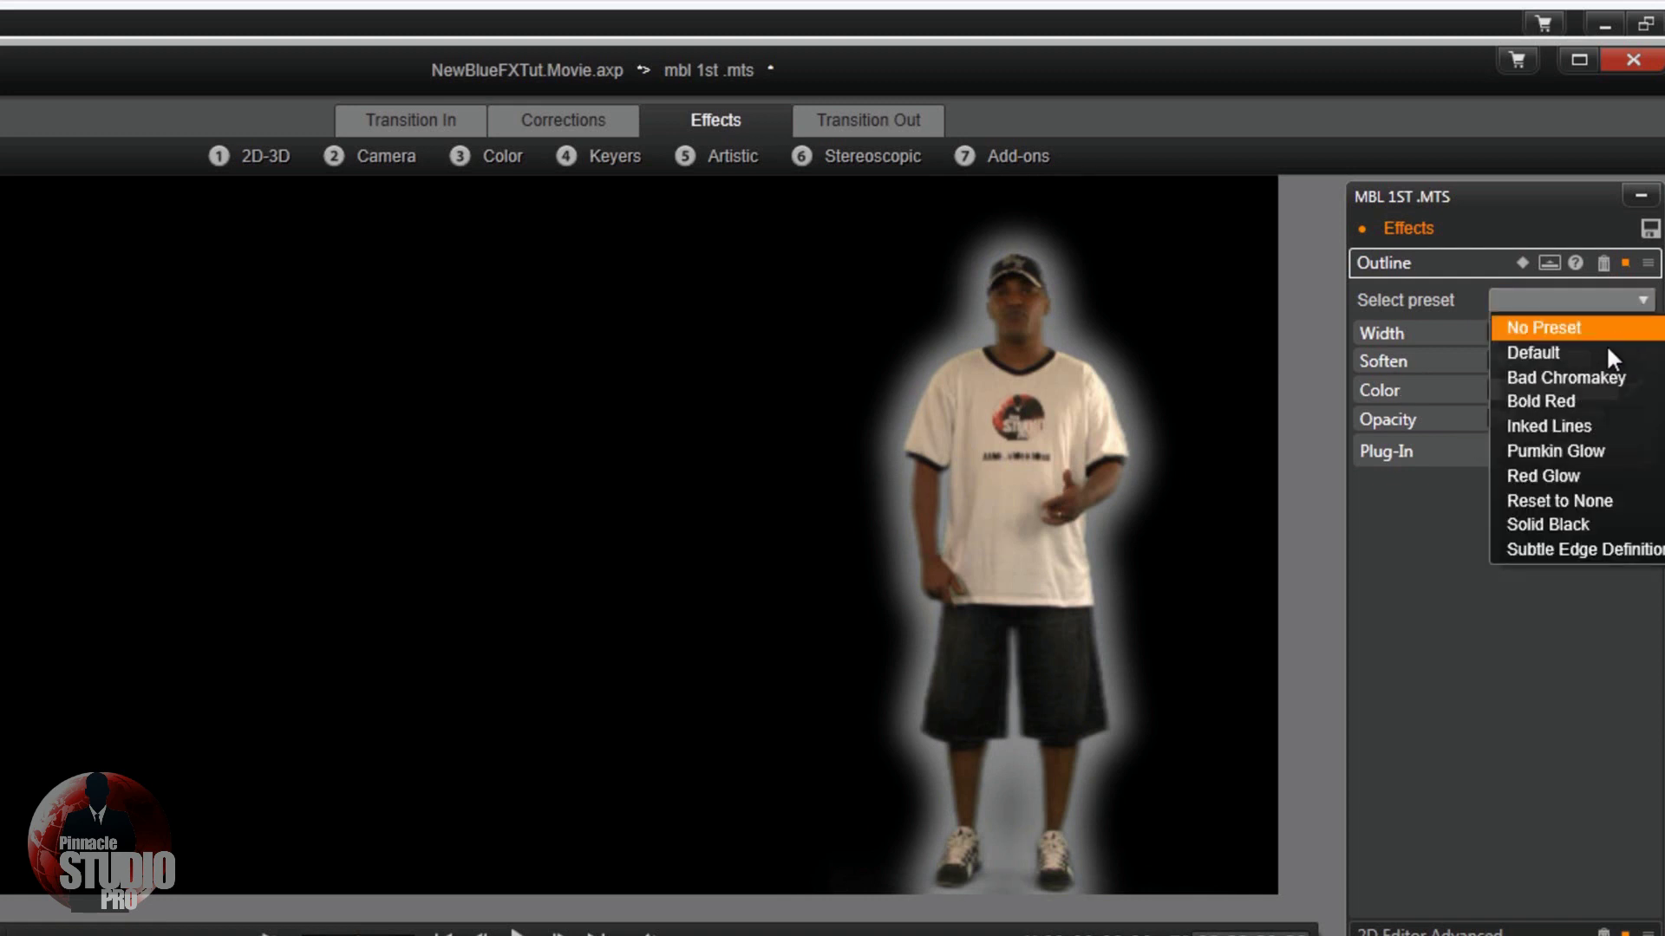
{"action": "left_click", "coordinate": [1569, 475]}
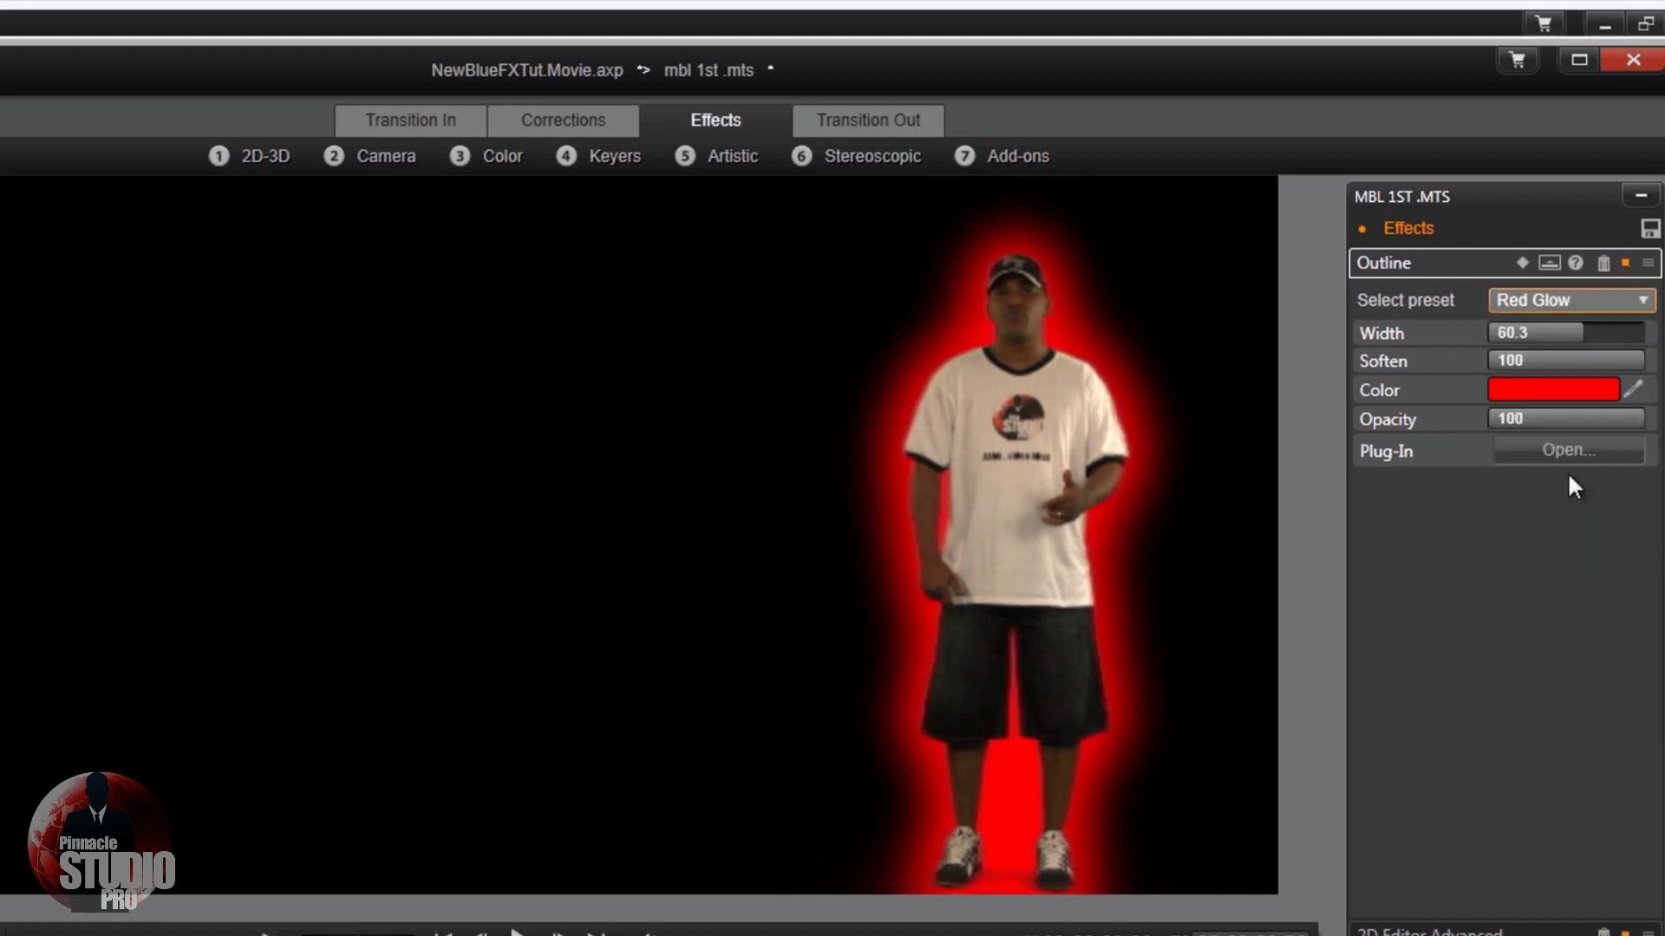
{"action": "left_click", "coordinate": [1647, 300]}
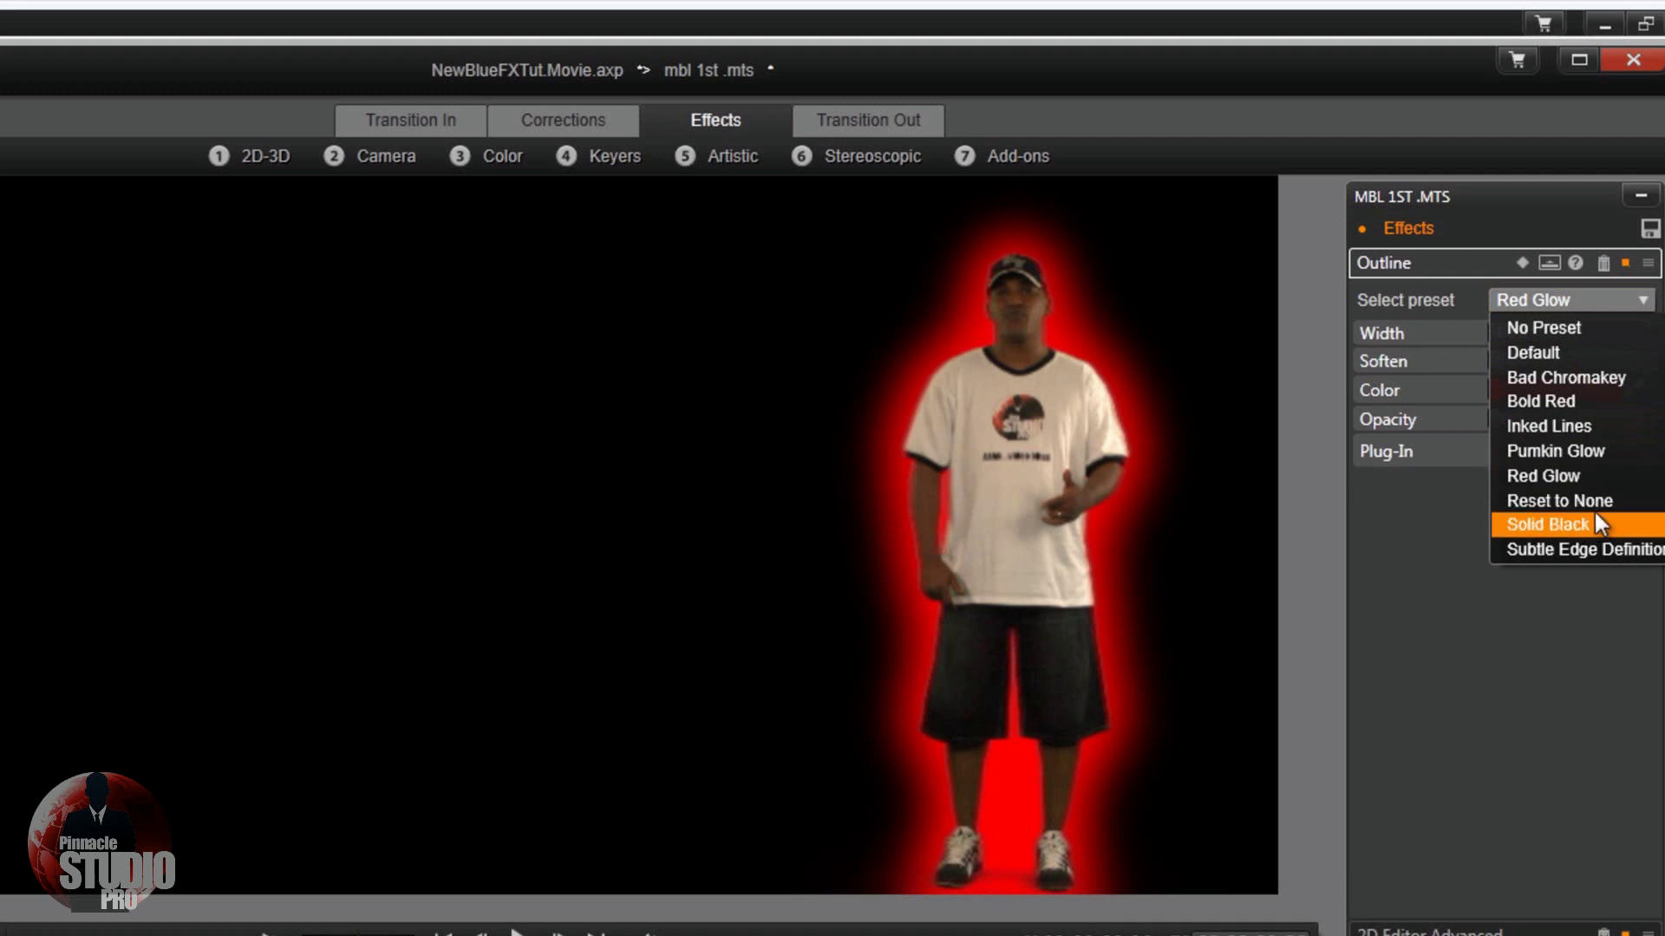
{"action": "left_click", "coordinate": [1606, 448]}
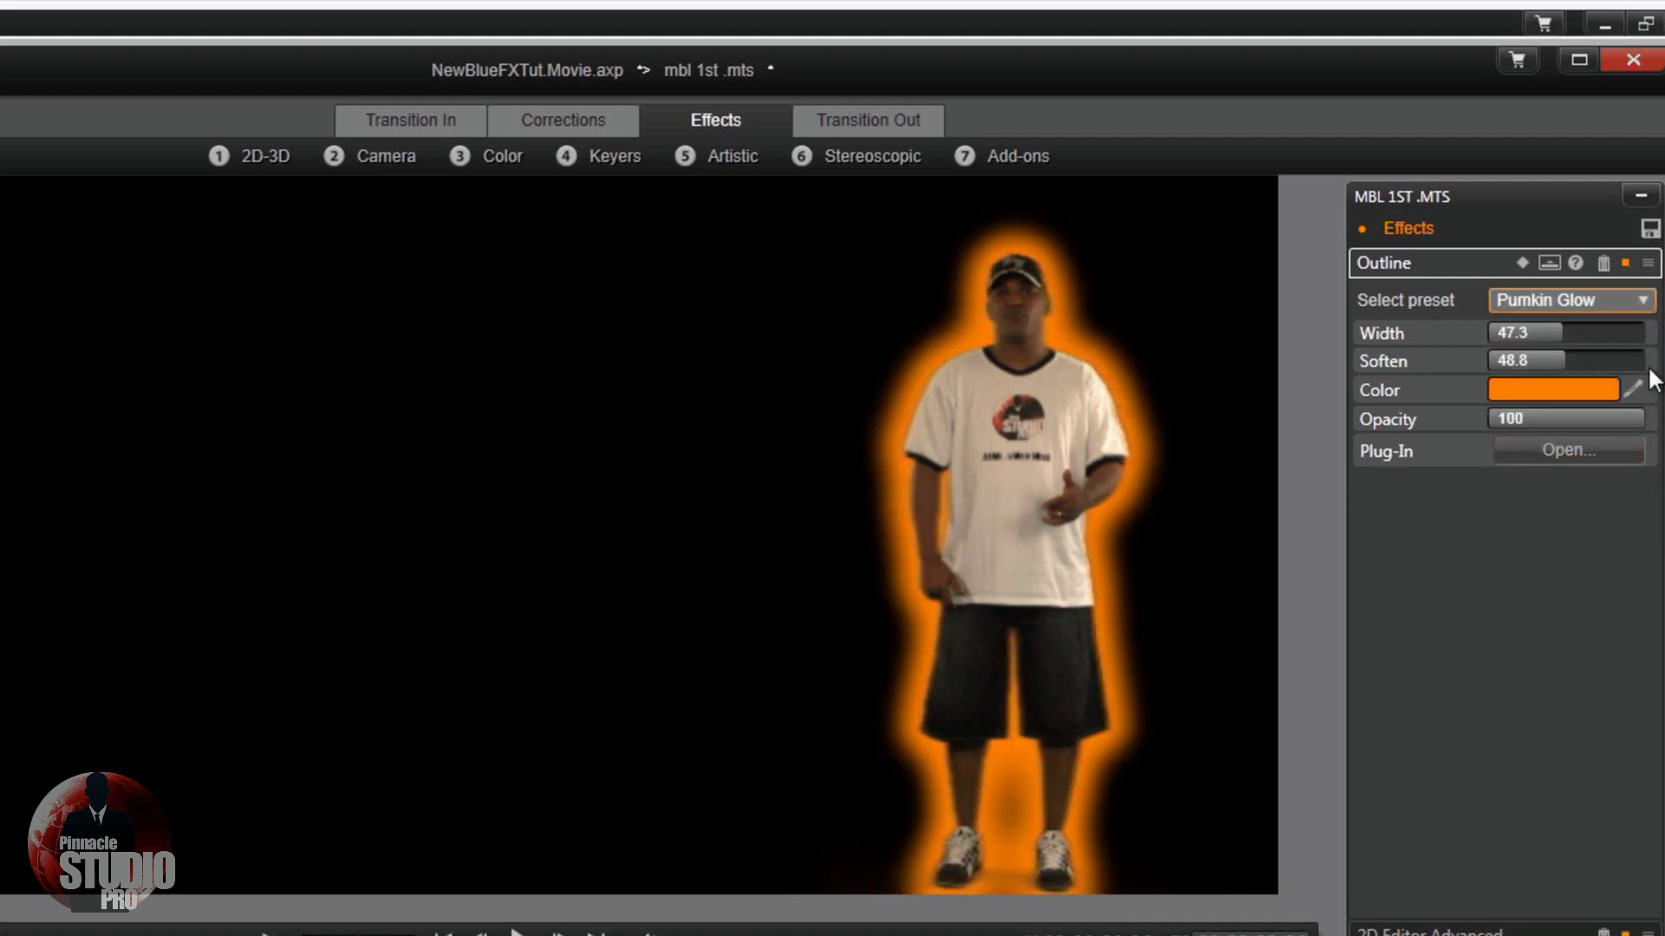
{"action": "left_click", "coordinate": [1640, 309]}
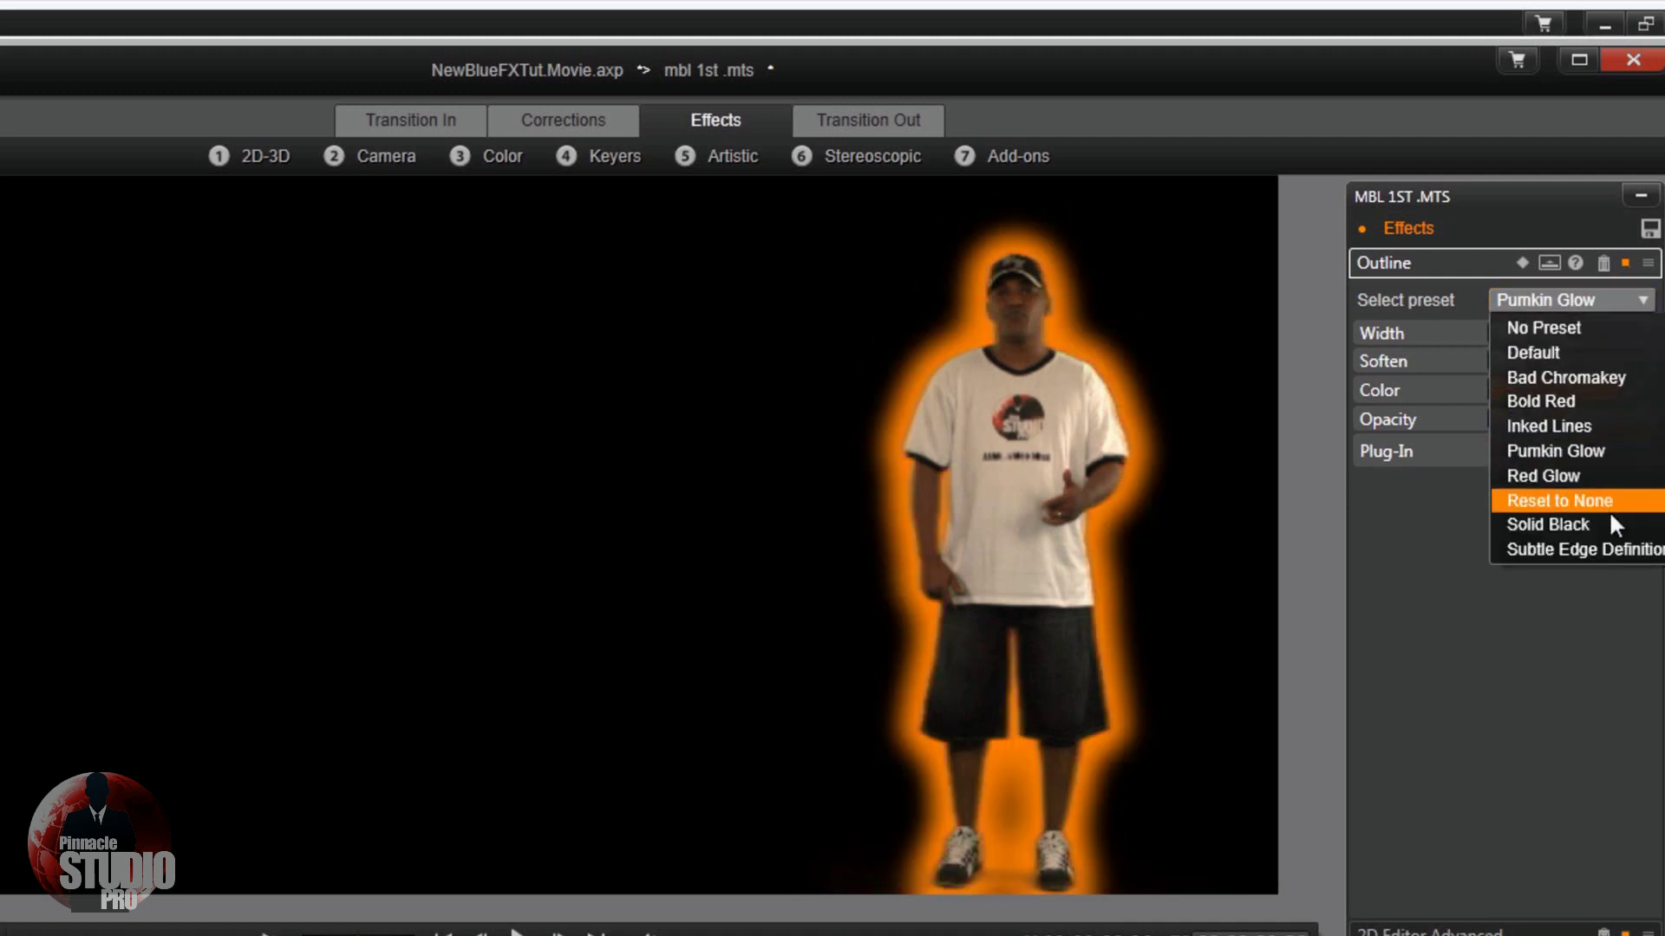
{"action": "left_click", "coordinate": [1604, 549]}
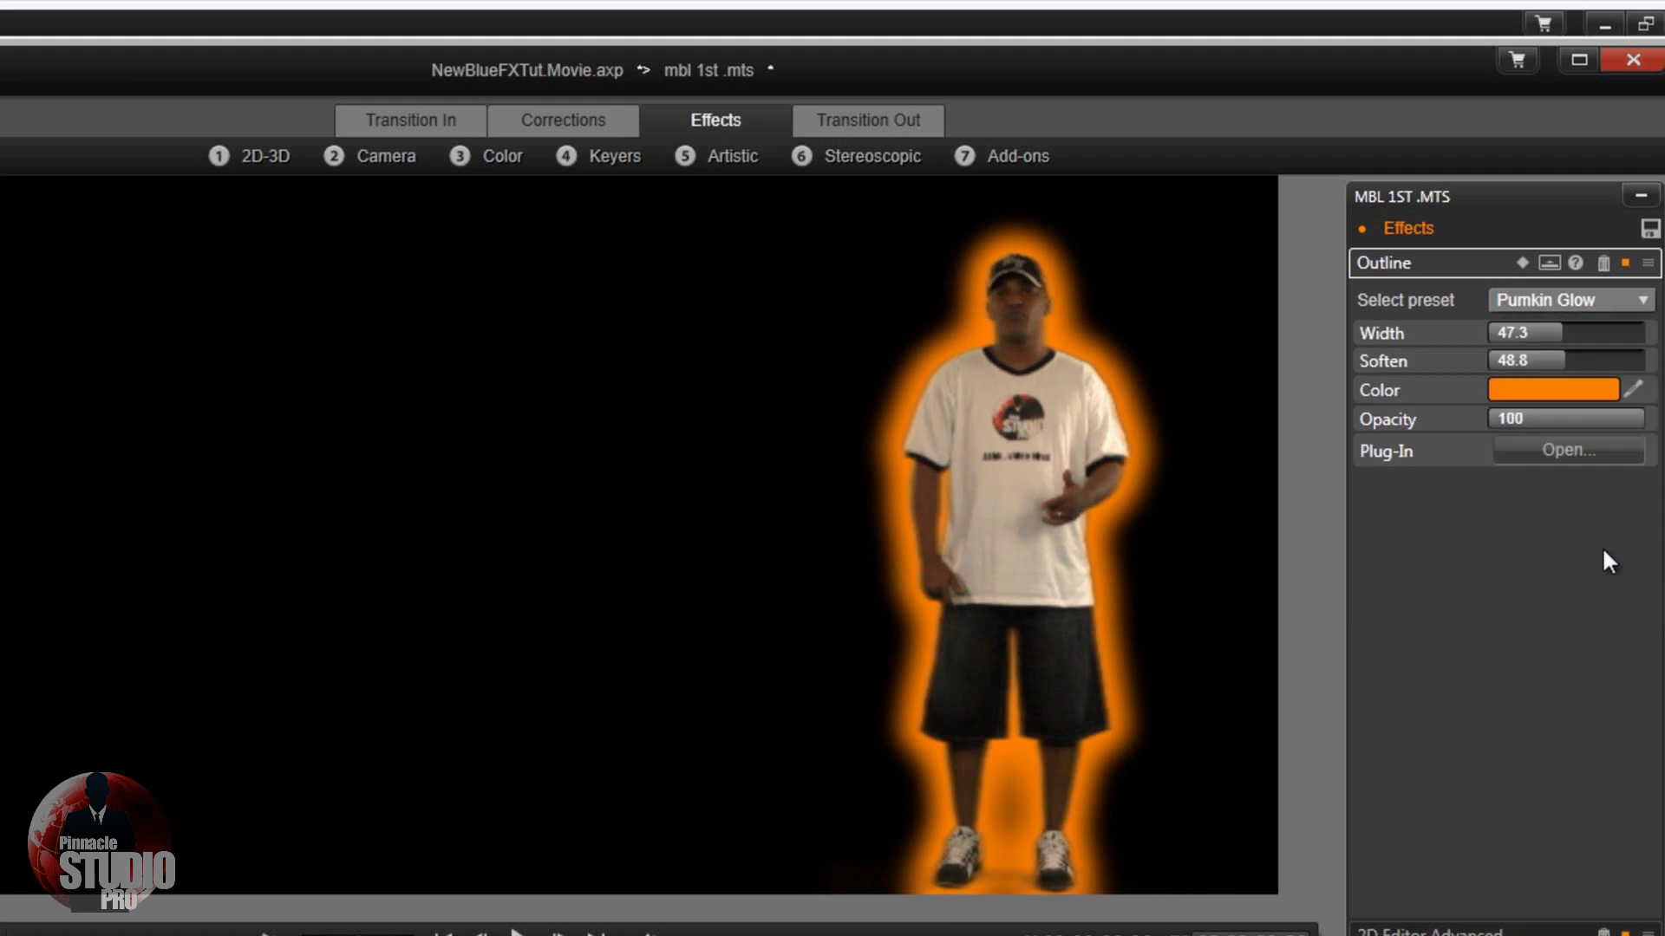
Step: Try the Bold Red and Bad Chromakey presets on the Outline effect, and switch it to No Preset
{"action": "left_click", "coordinate": [1645, 301]}
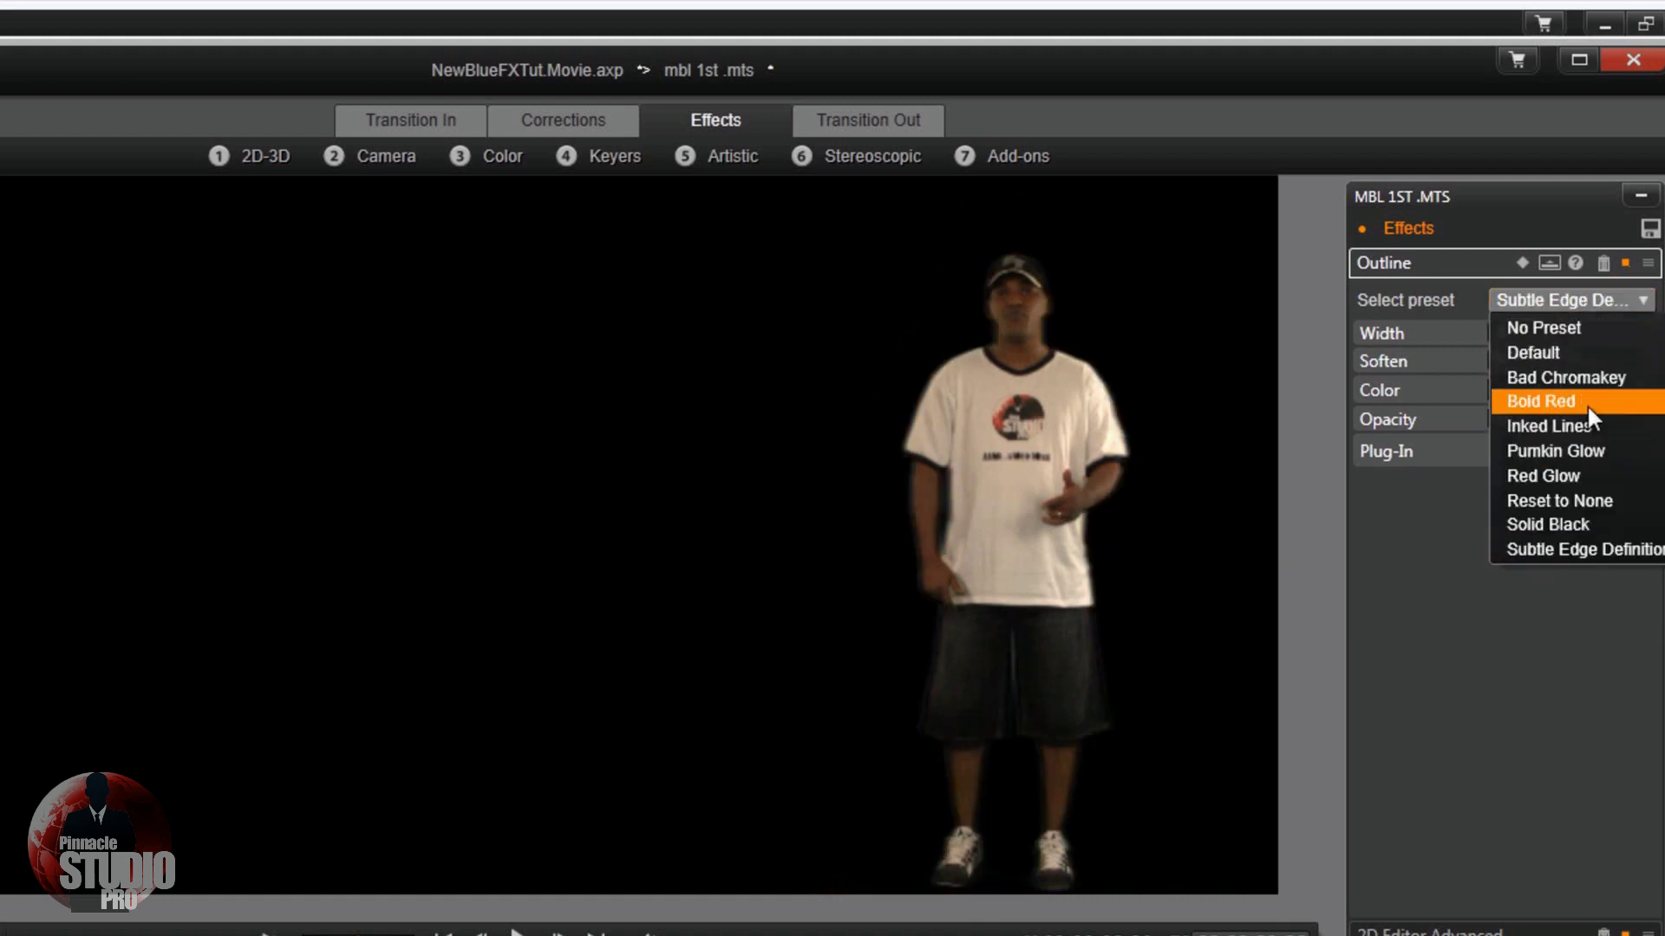
{"action": "left_click", "coordinate": [1587, 404]}
{"action": "left_click", "coordinate": [1641, 302]}
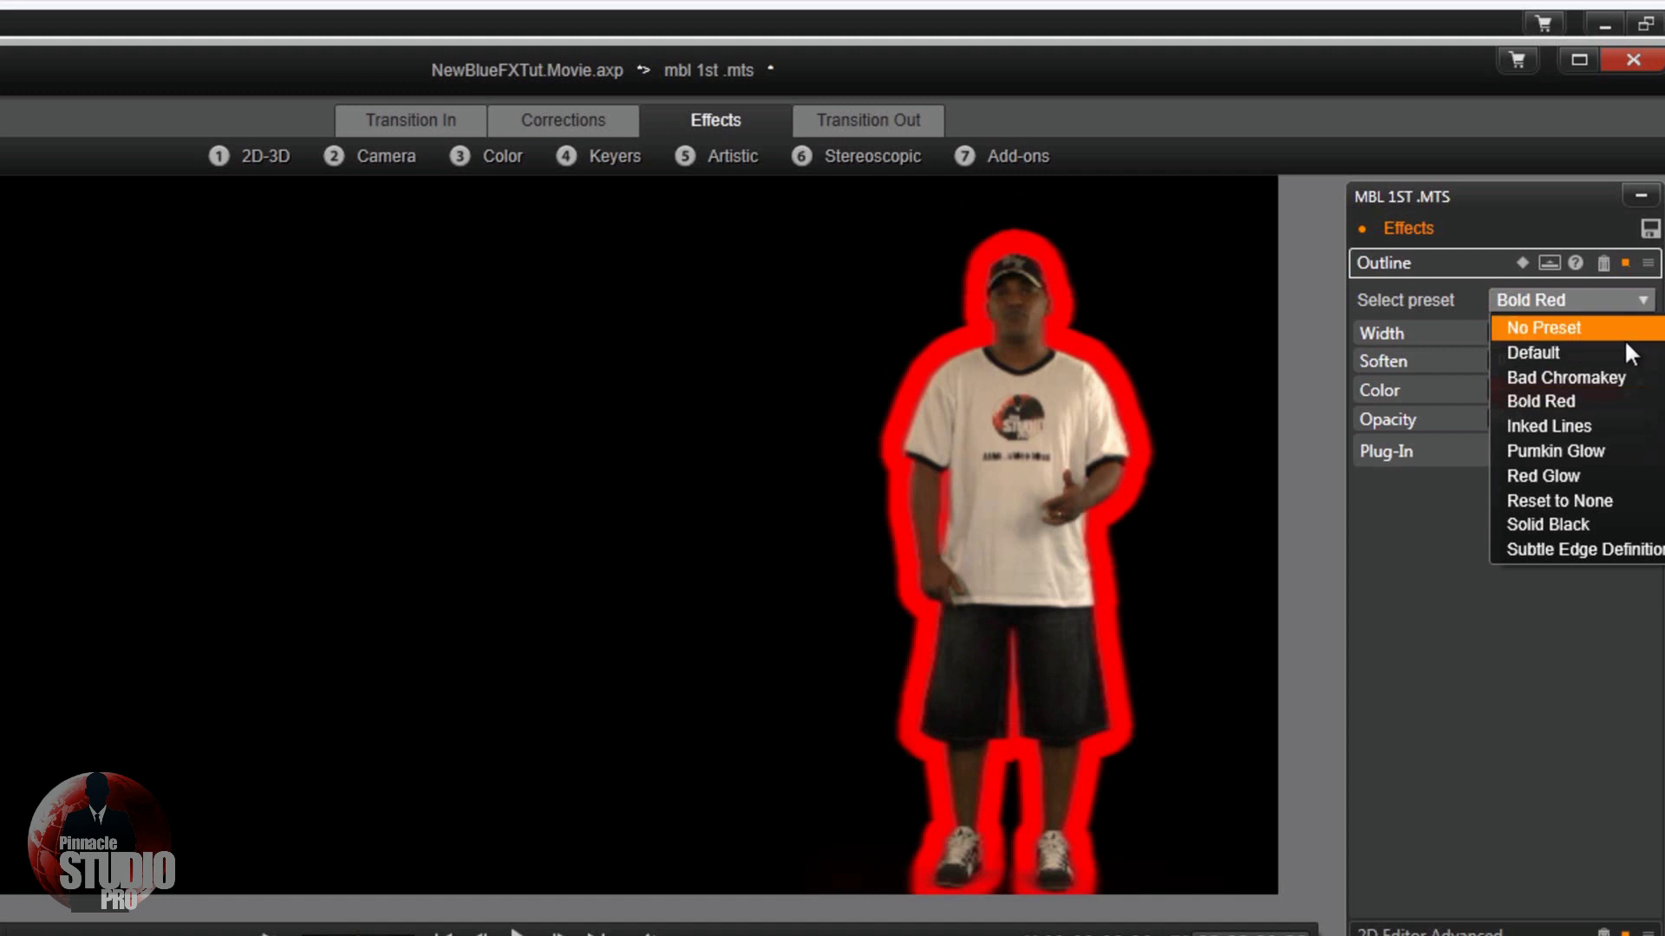
{"action": "left_click", "coordinate": [1609, 376]}
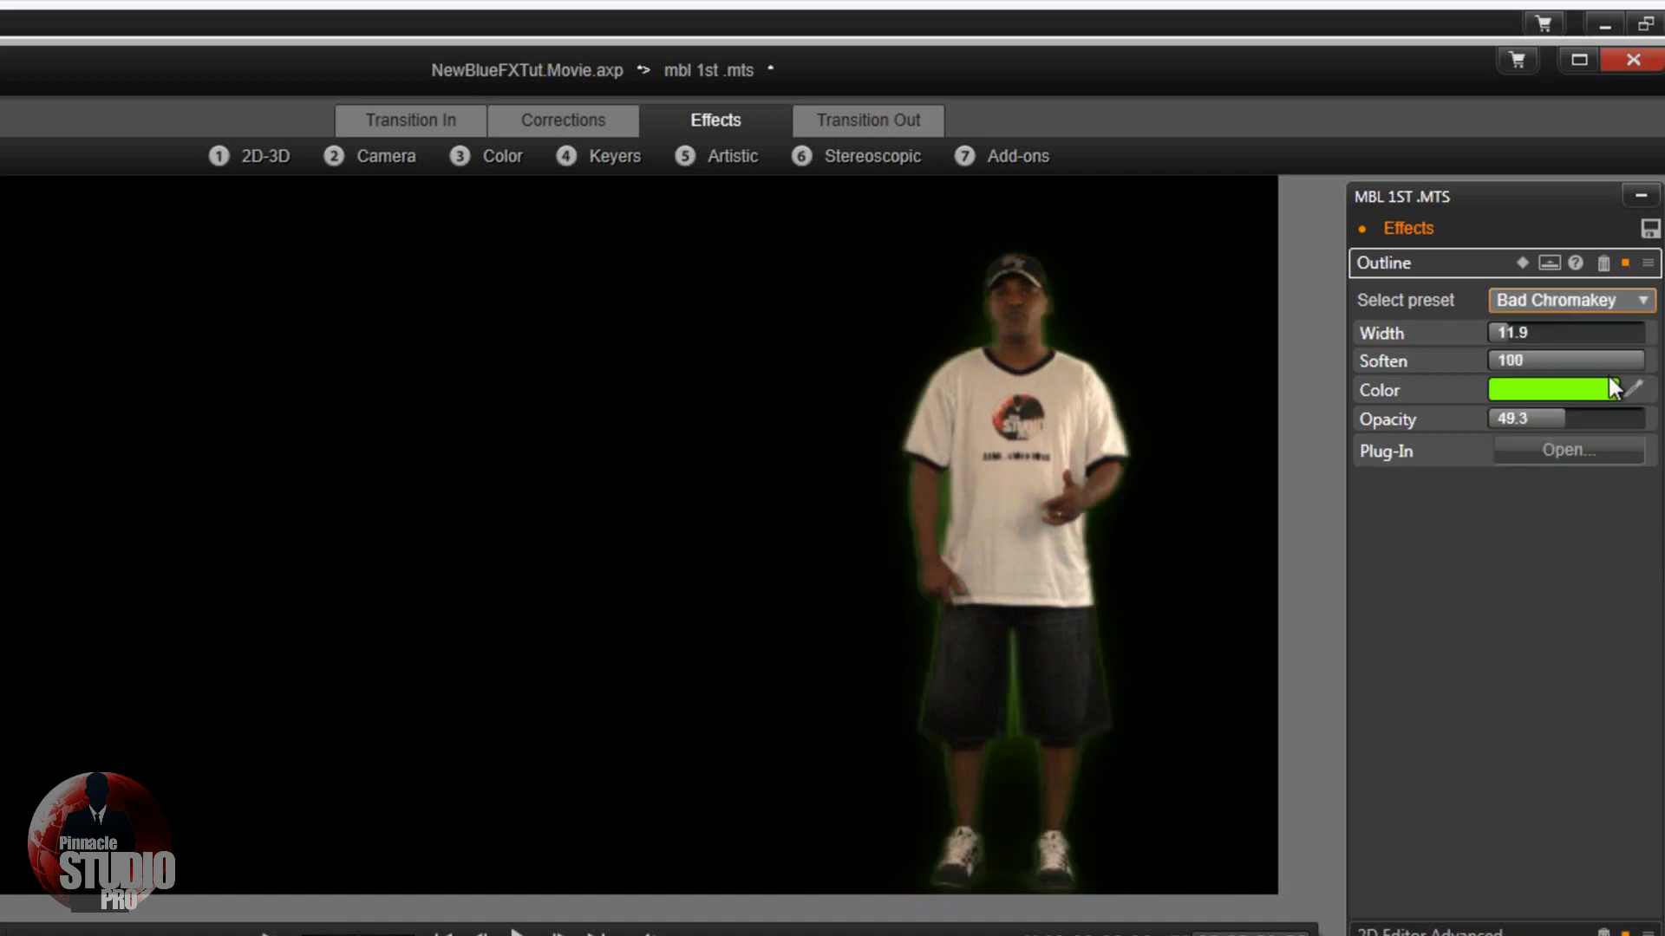
{"action": "left_click", "coordinate": [1643, 301]}
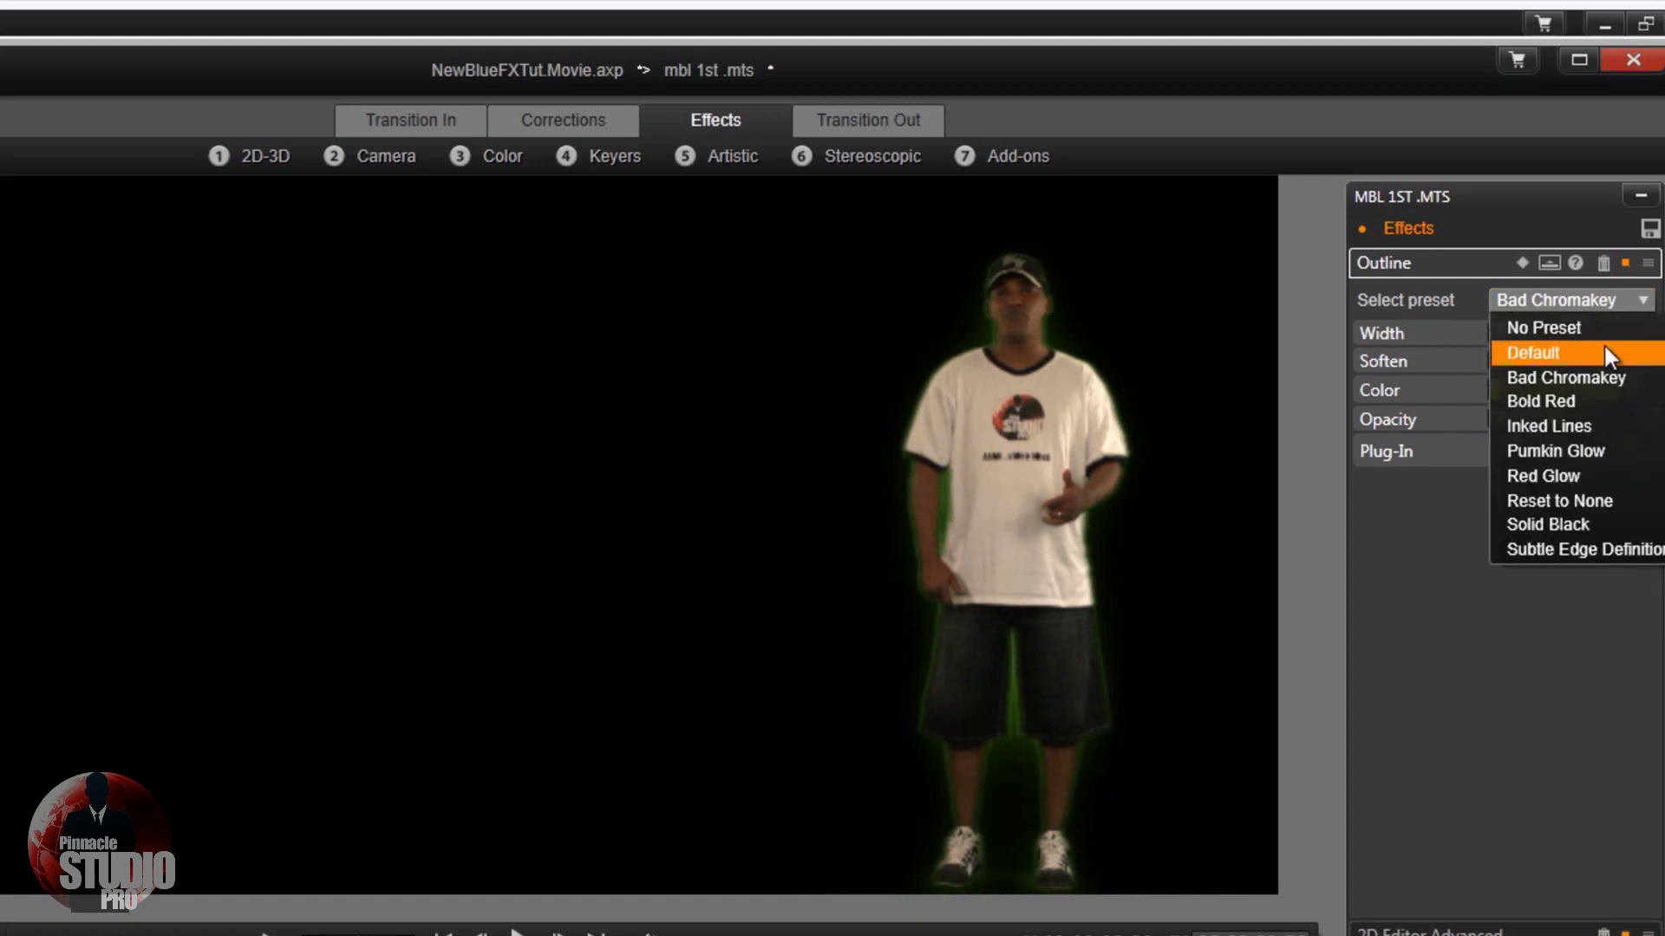
{"action": "left_click", "coordinate": [1599, 322]}
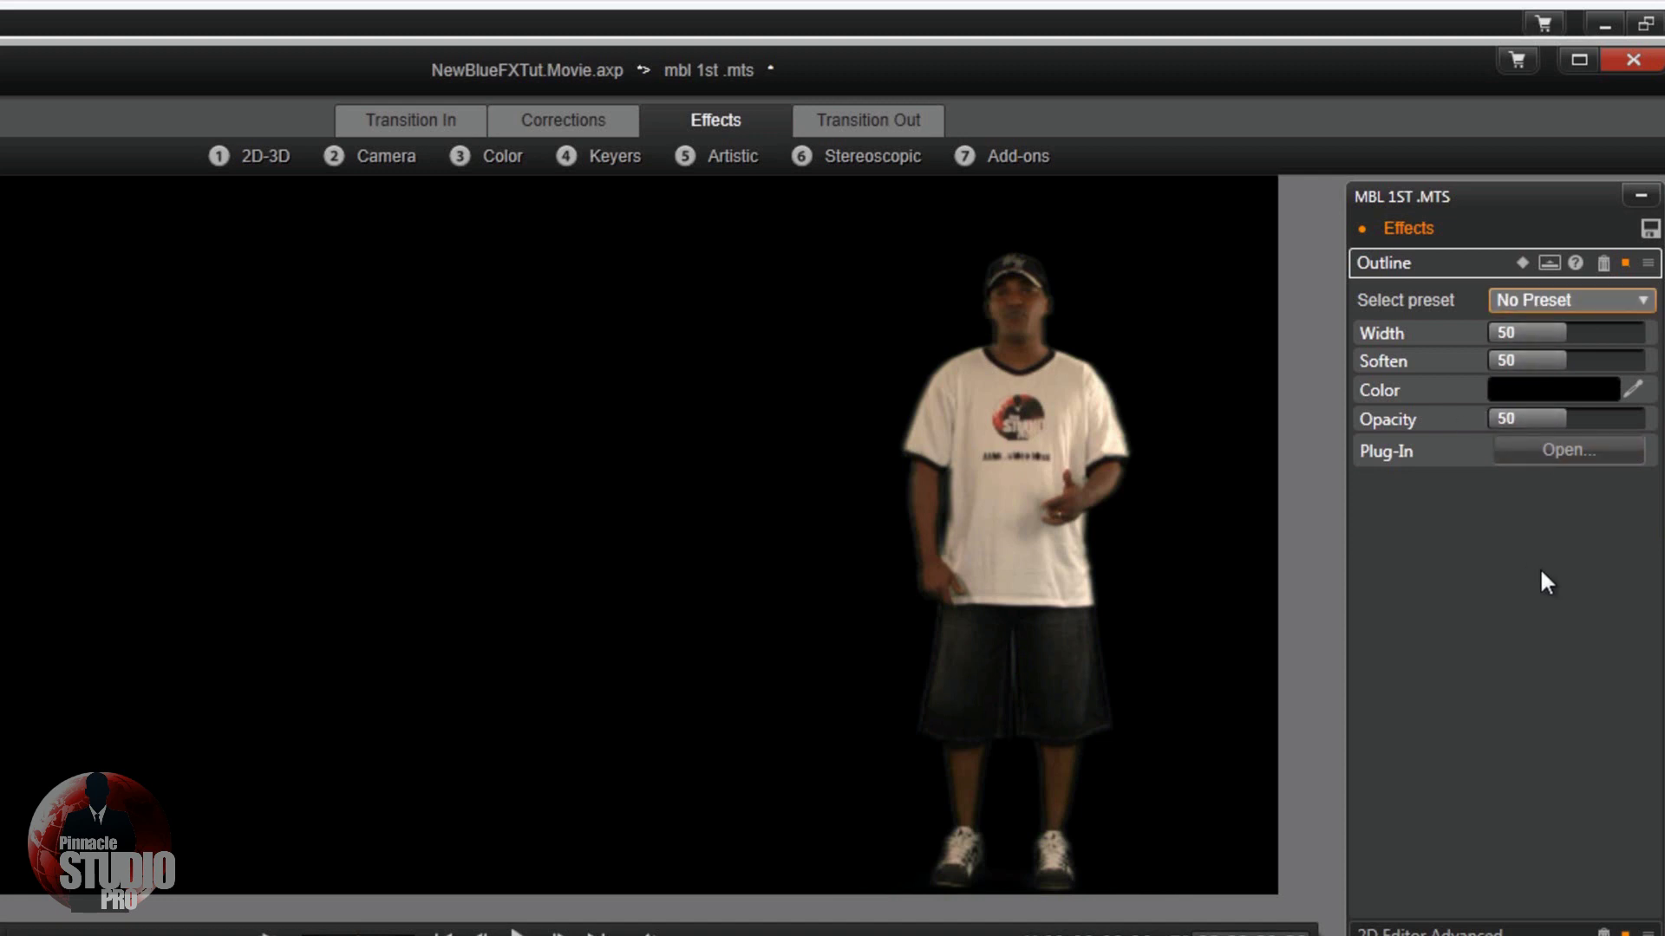
Step: Apply the Default preset to the Outline effect with its Width reduced to 50.2, and accept the changes
{"action": "left_click", "coordinate": [1651, 308]}
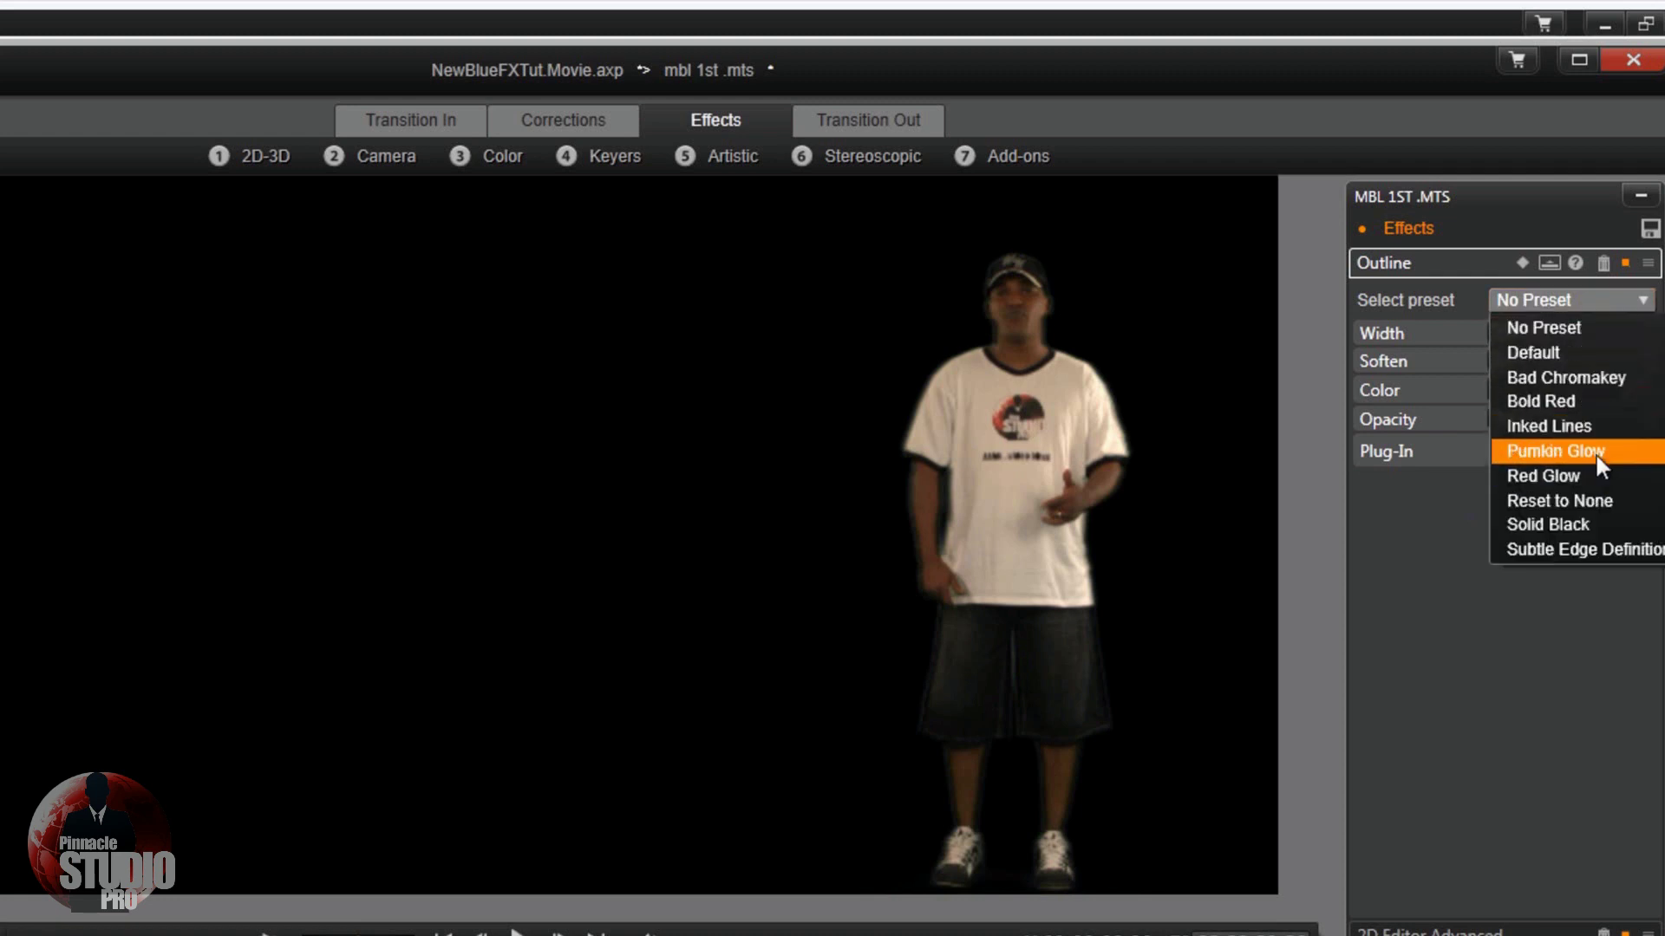
{"action": "left_click", "coordinate": [1583, 353]}
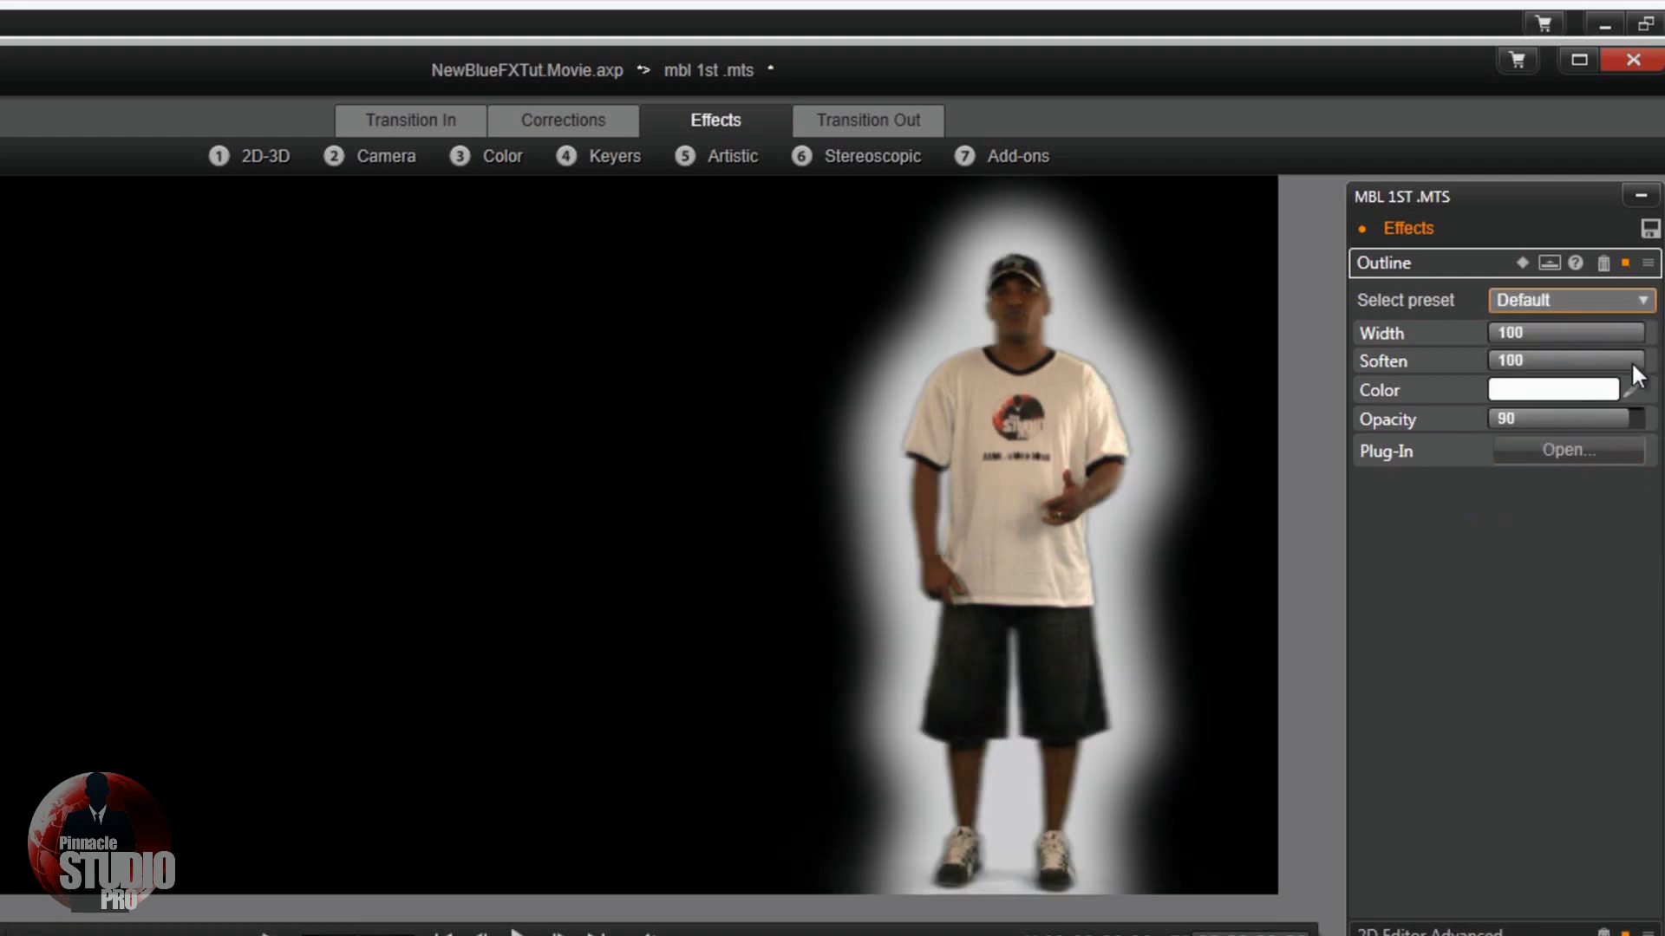
{"action": "left_click_drag", "start_coordinate": [1634, 326], "coordinate": [1501, 356]}
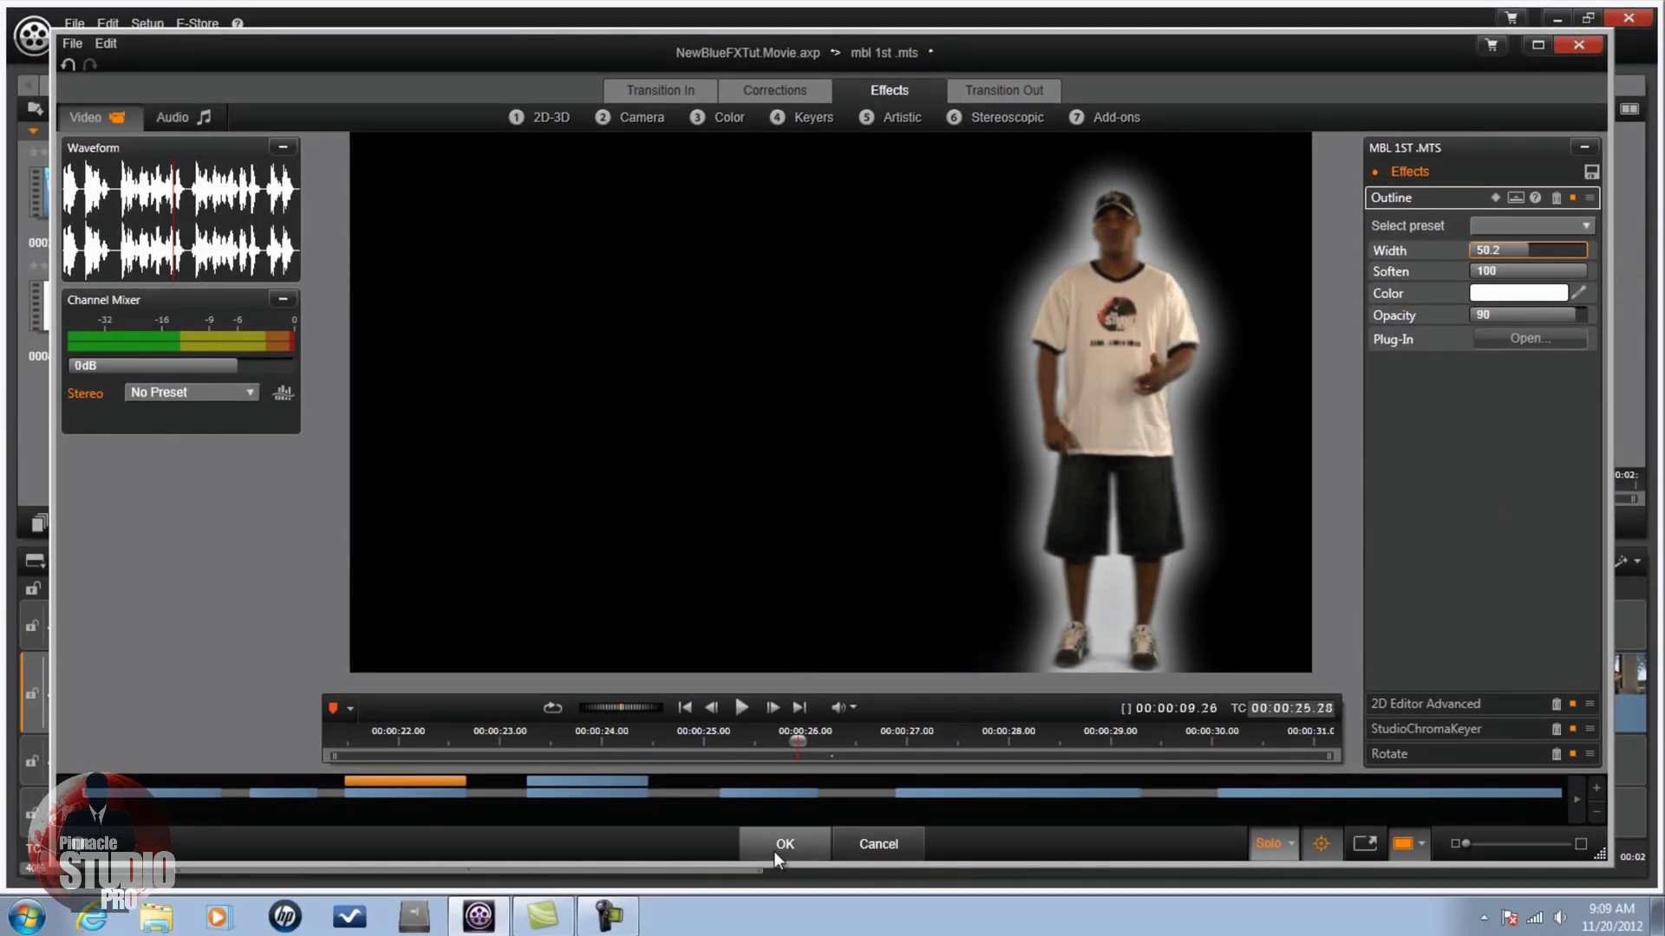
{"action": "left_click", "coordinate": [775, 855]}
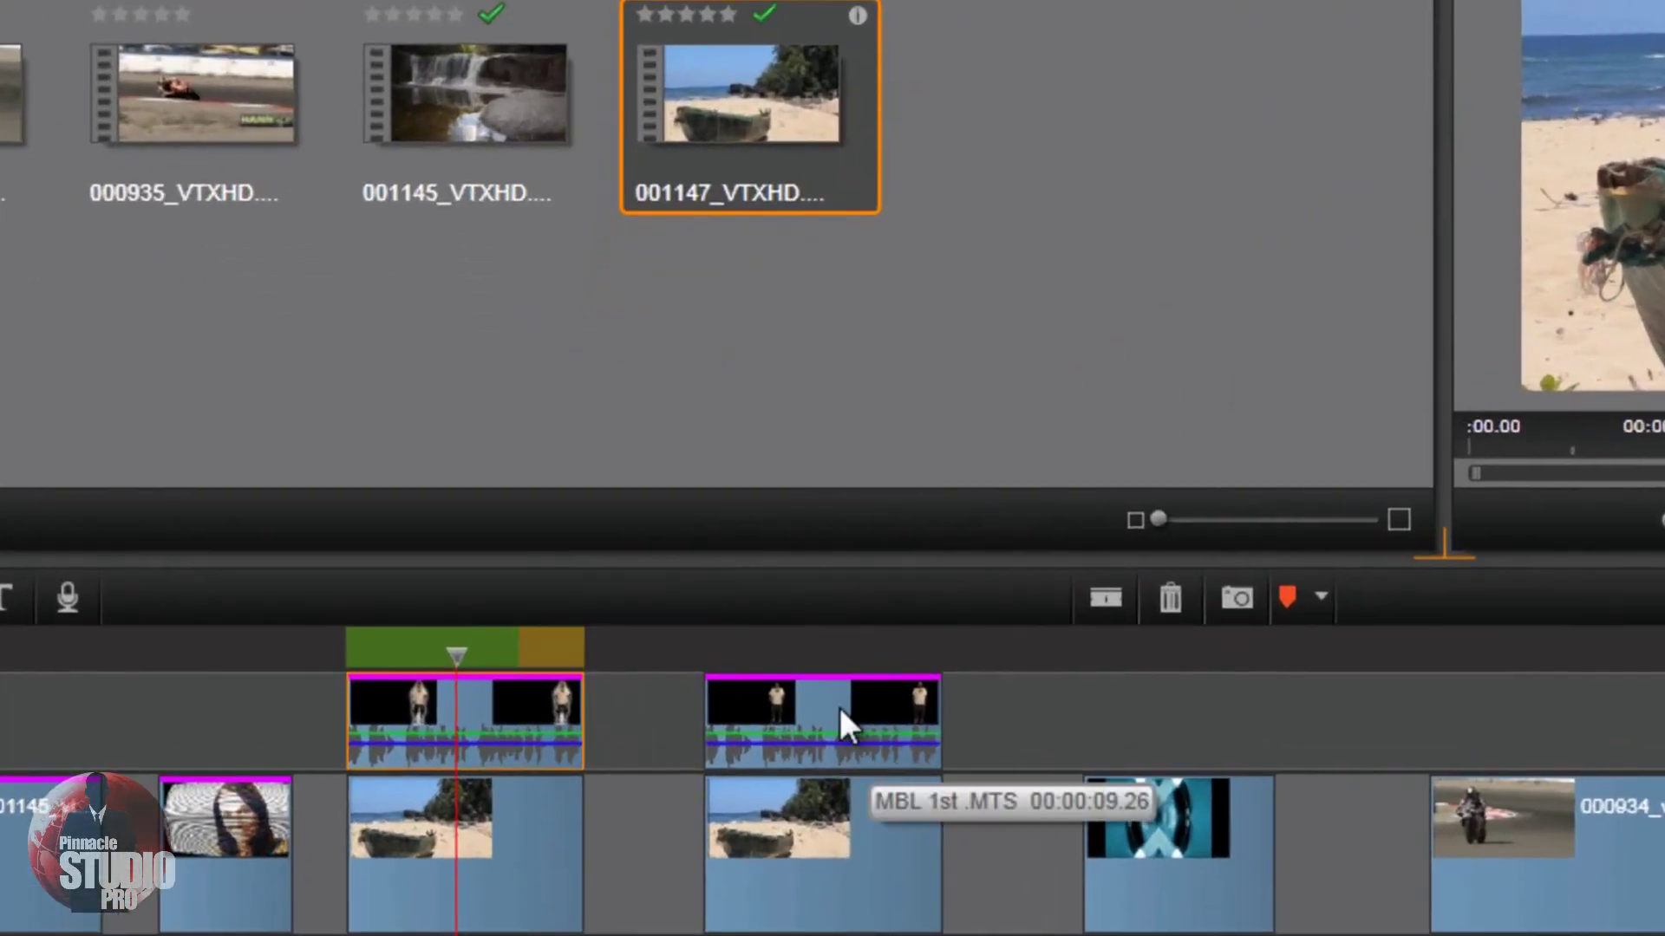
Step: Apply the NewBlue Video Essentials V Alpha Processor effect to the second MBL 1st .MTS clip on the timeline
{"action": "right_click", "coordinate": [840, 707]}
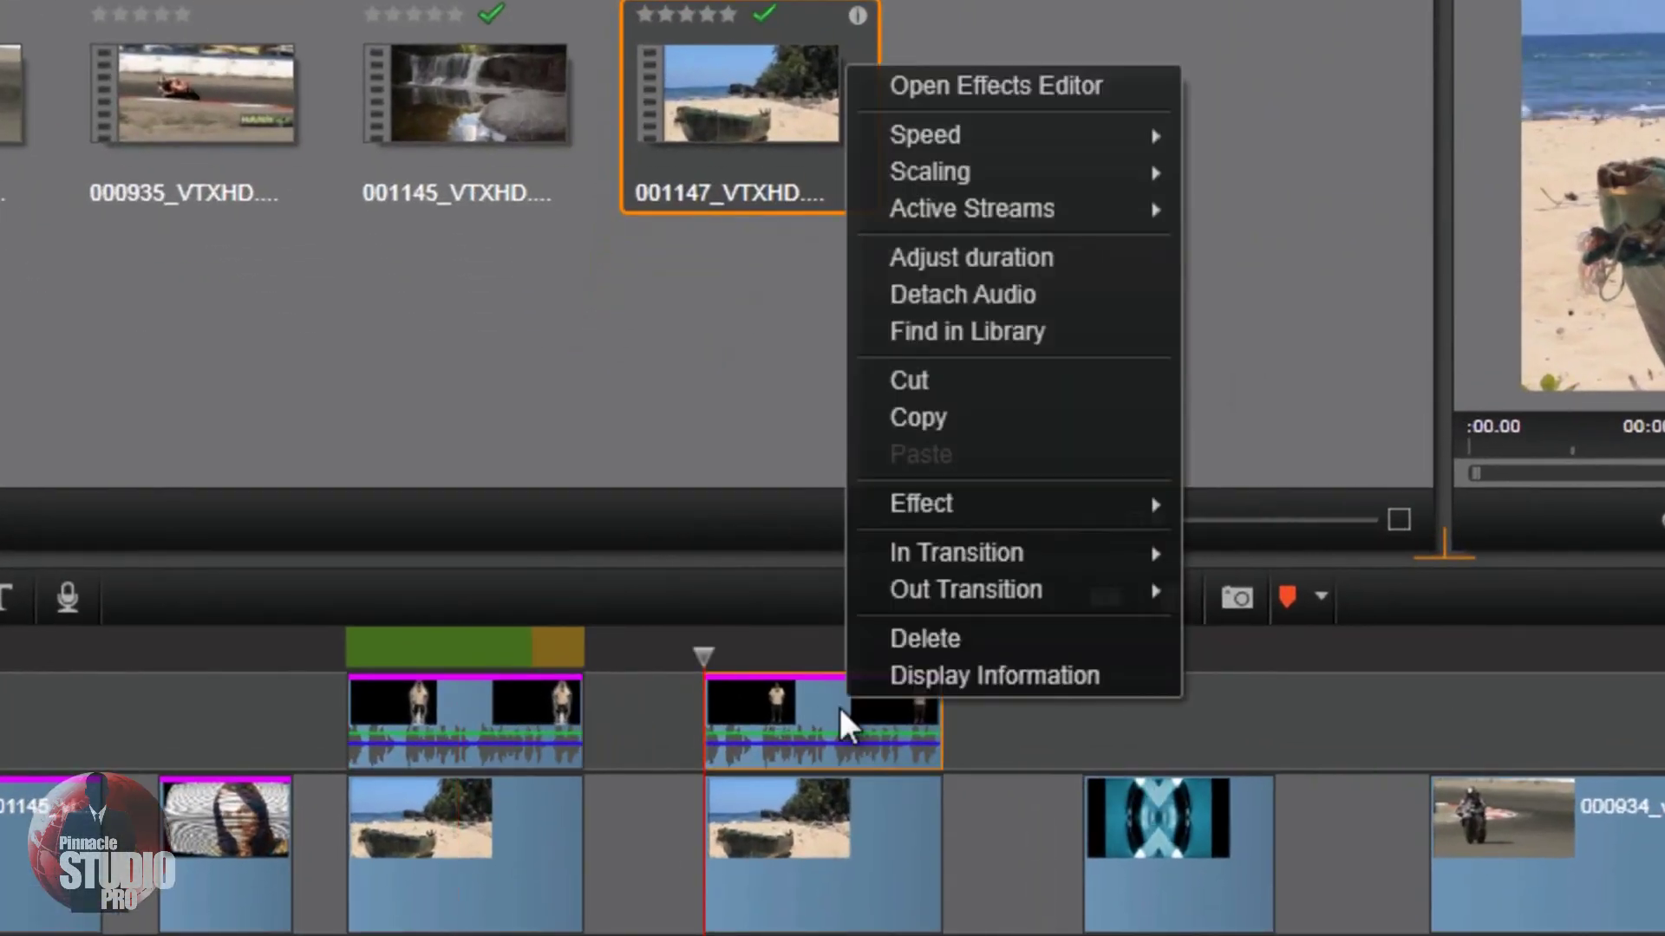
{"action": "left_click", "coordinate": [1017, 94]}
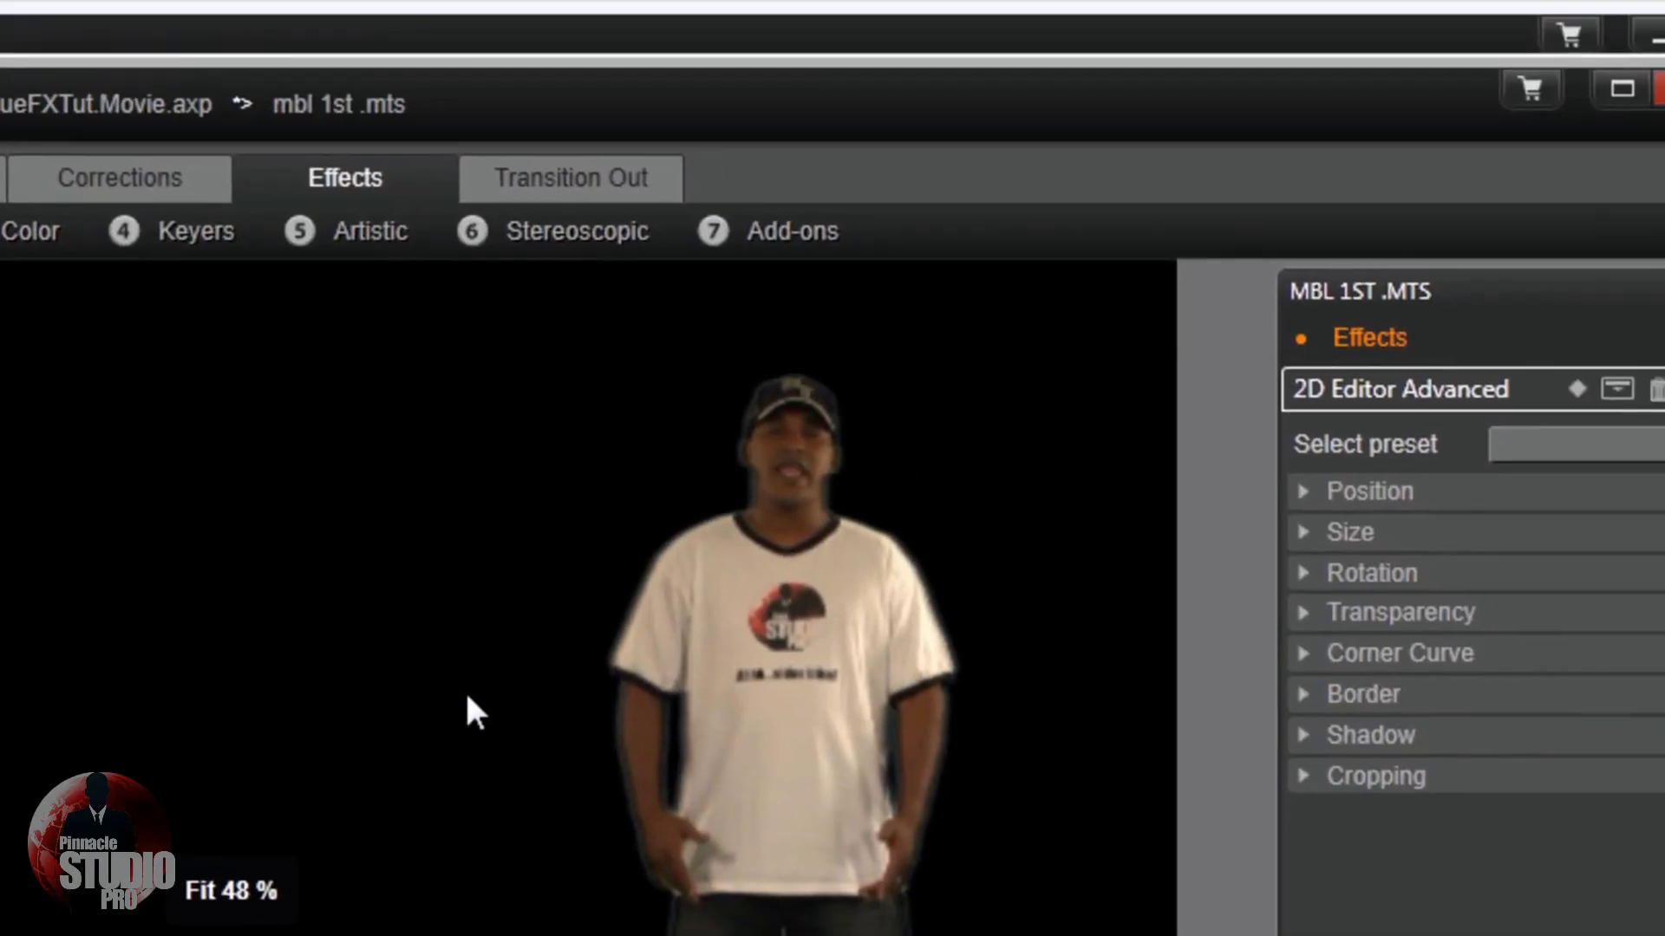
{"action": "left_click", "coordinate": [812, 230]}
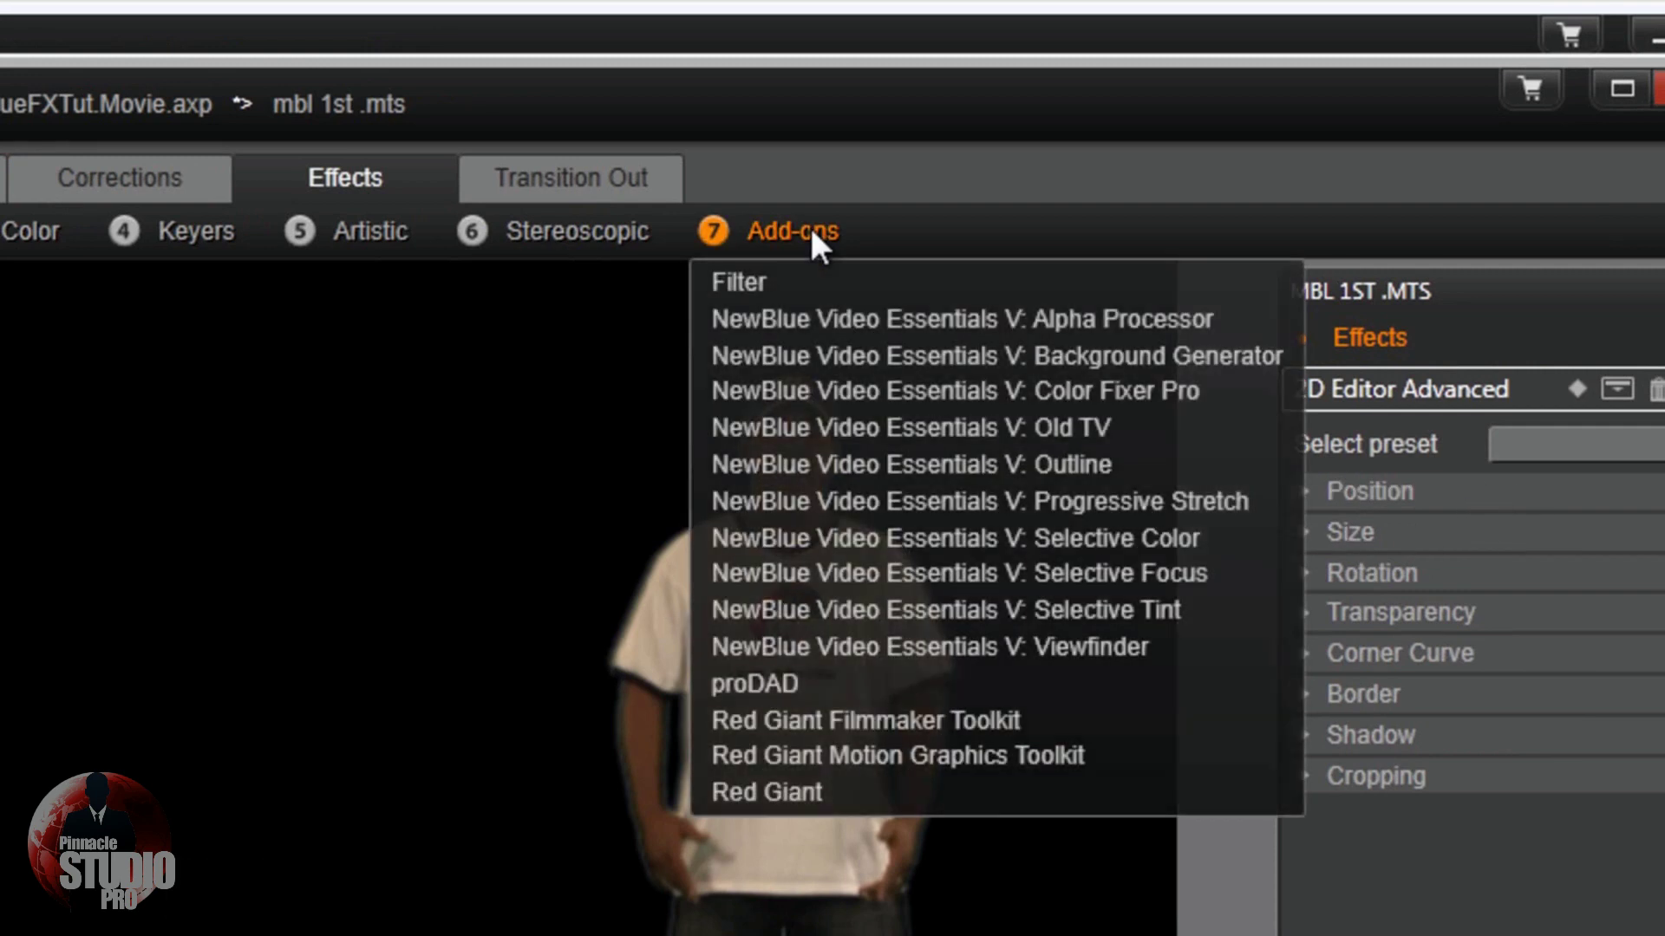
{"action": "left_click", "coordinate": [989, 321]}
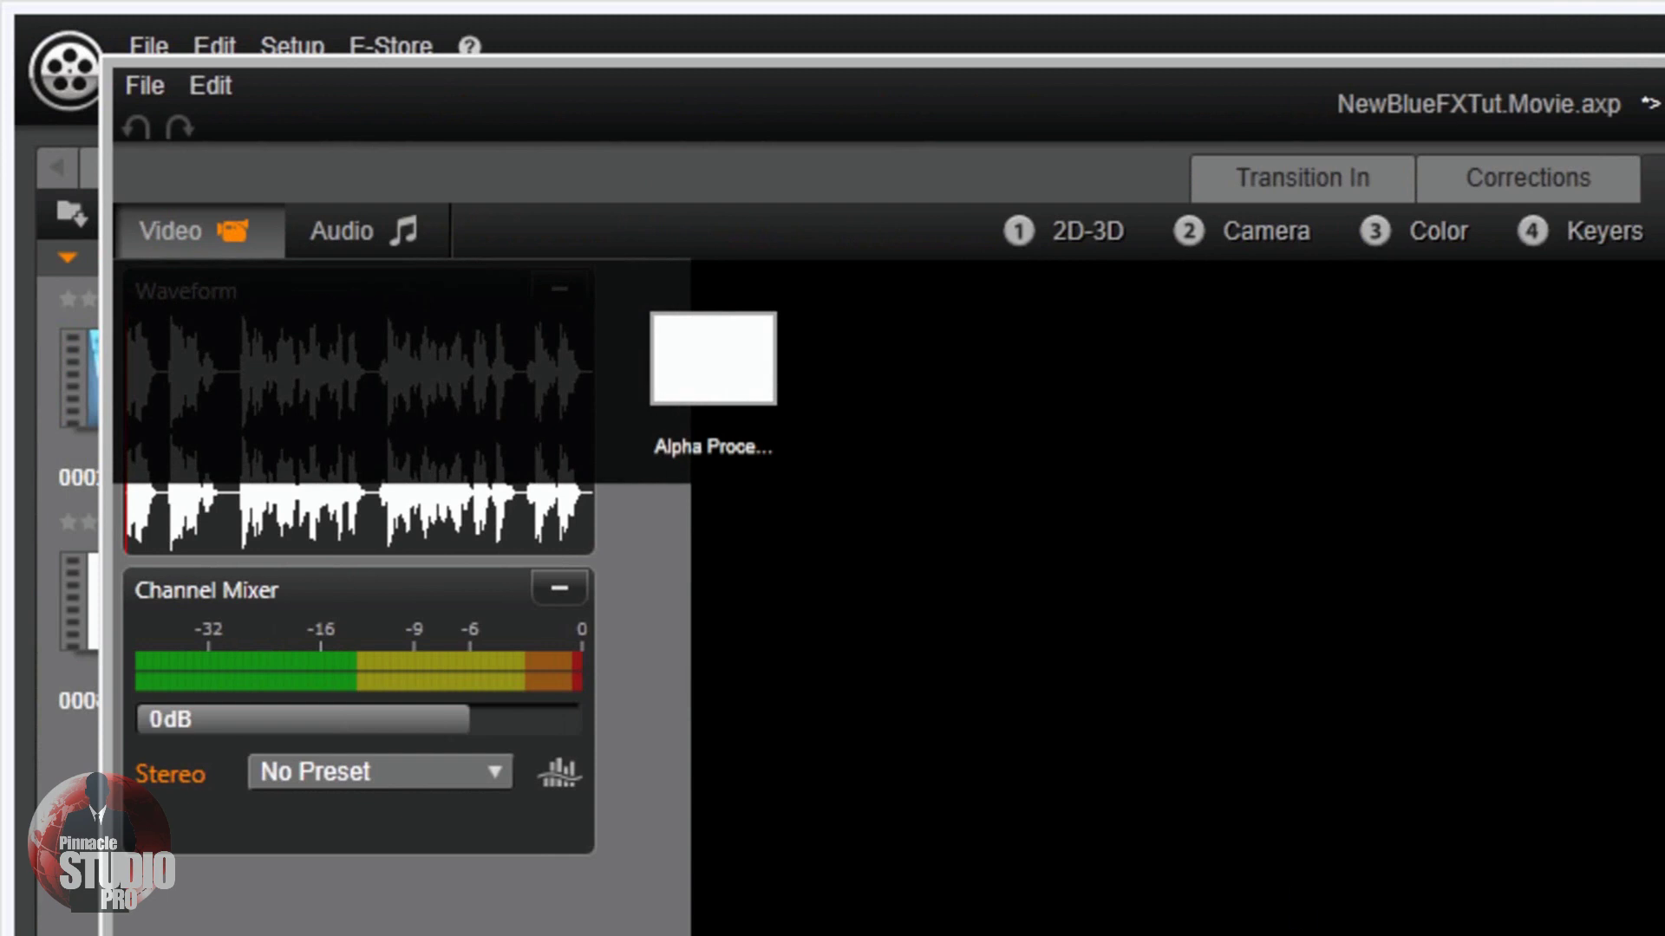
{"action": "left_click", "coordinate": [694, 378]}
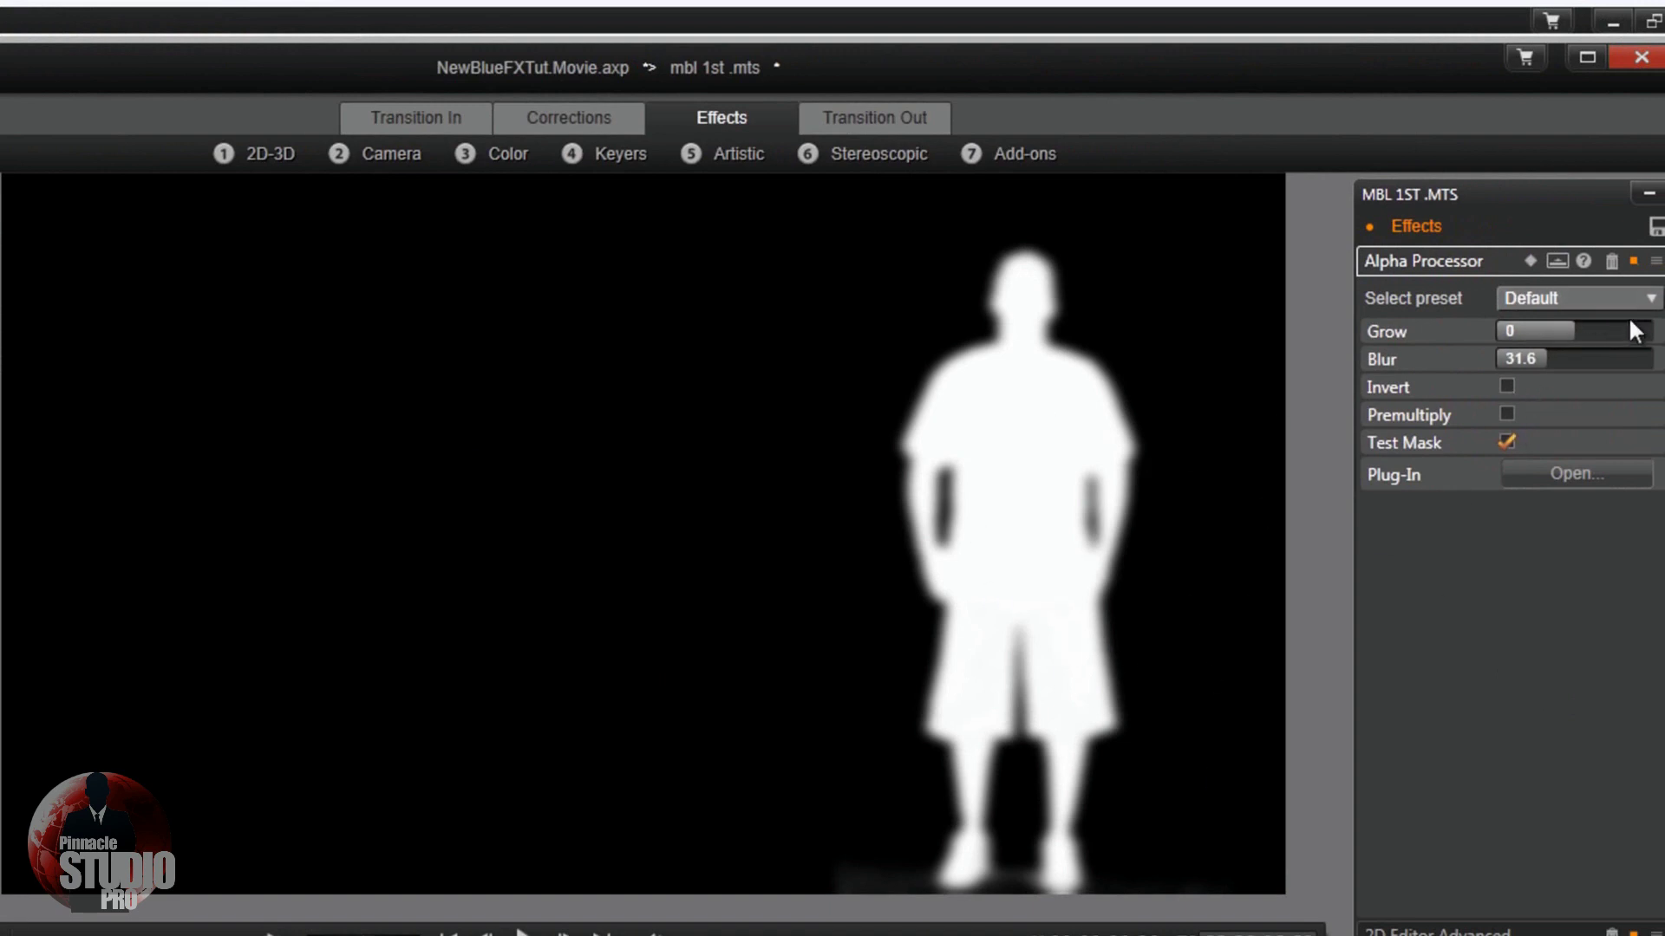
Step: Try the Black Halo and Clean Chromakey presets on the Alpha Processor effect, raising Grow to -6.9 on the latter
{"action": "left_click", "coordinate": [1652, 299]}
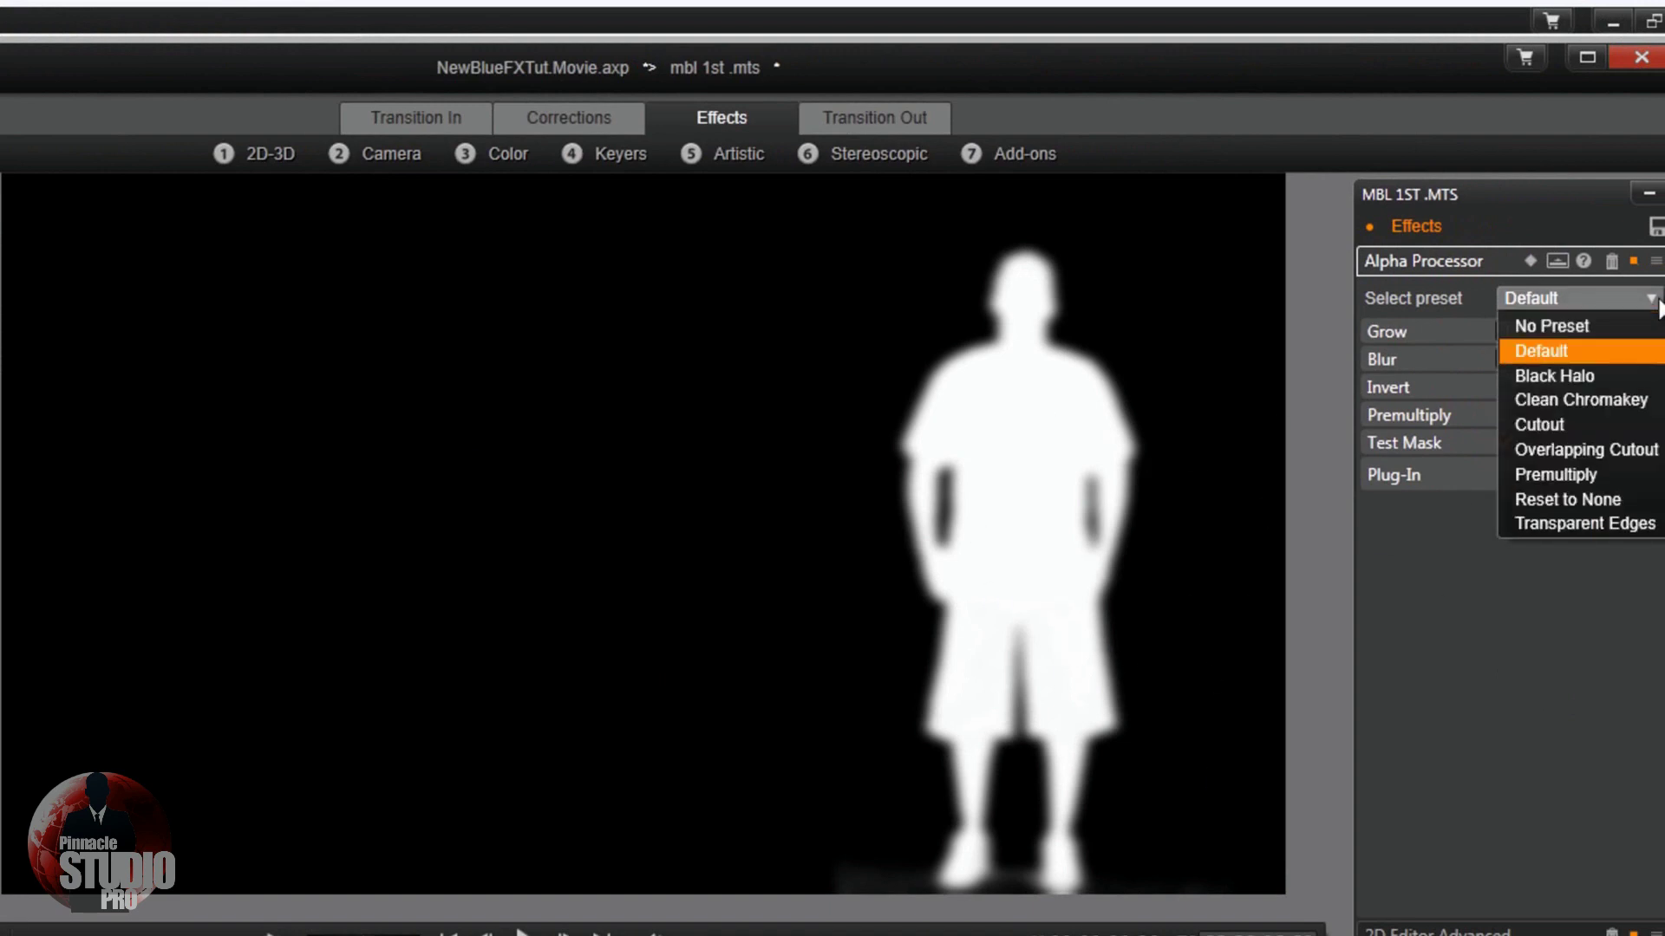
{"action": "left_click", "coordinate": [1616, 378]}
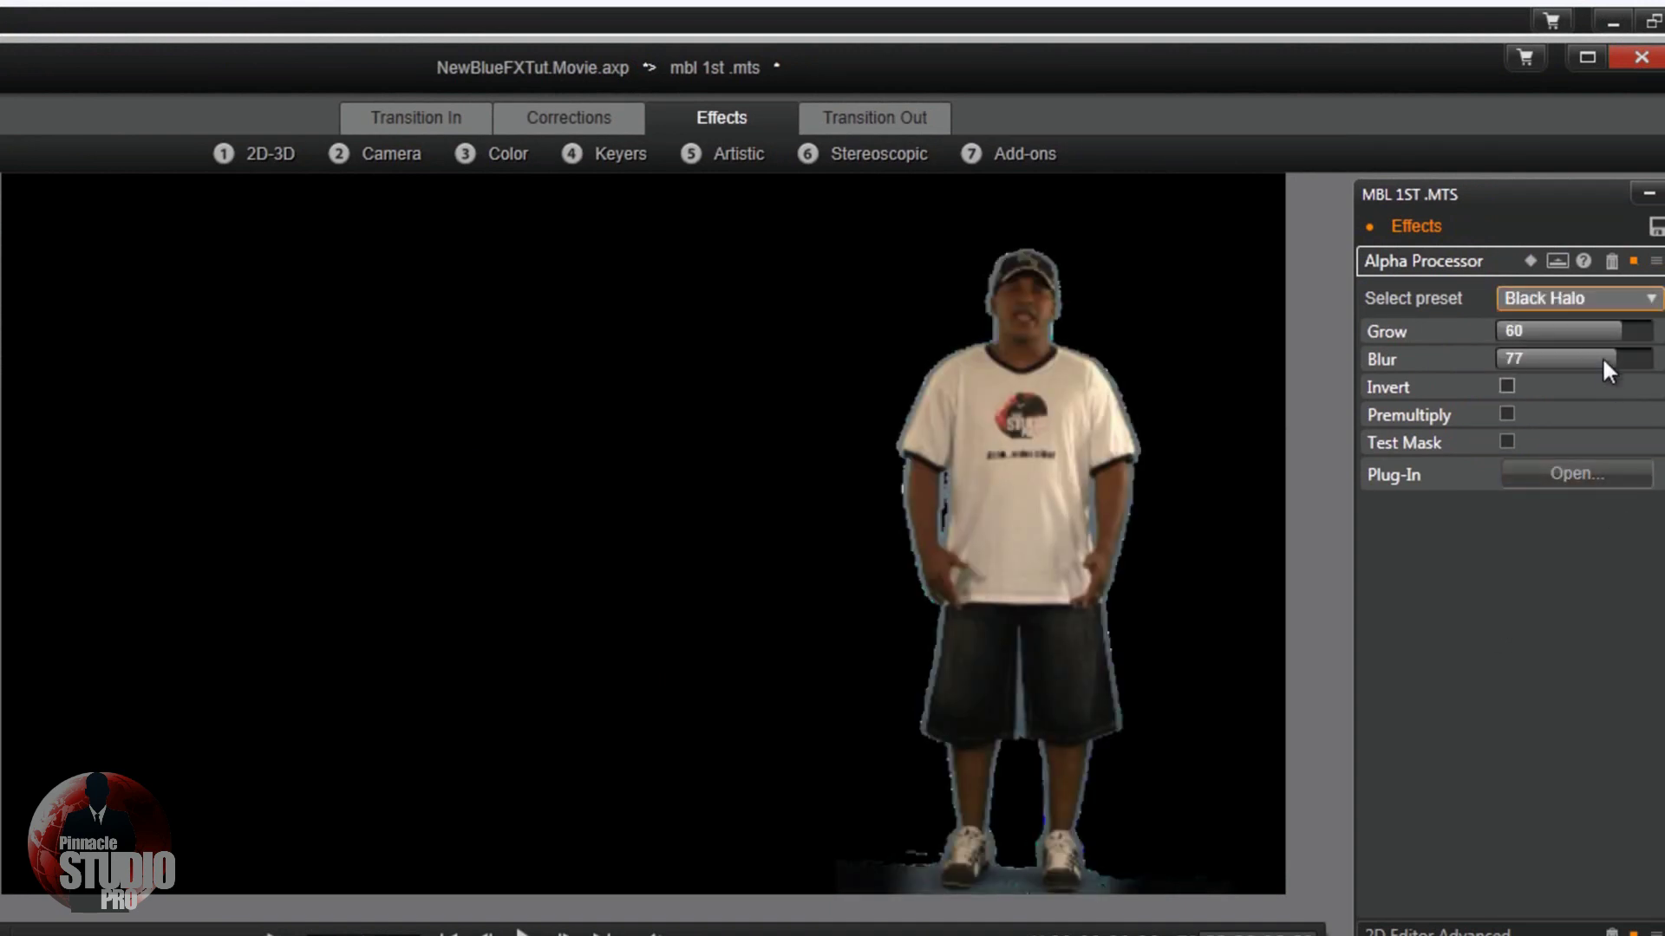
{"action": "left_click", "coordinate": [1625, 305]}
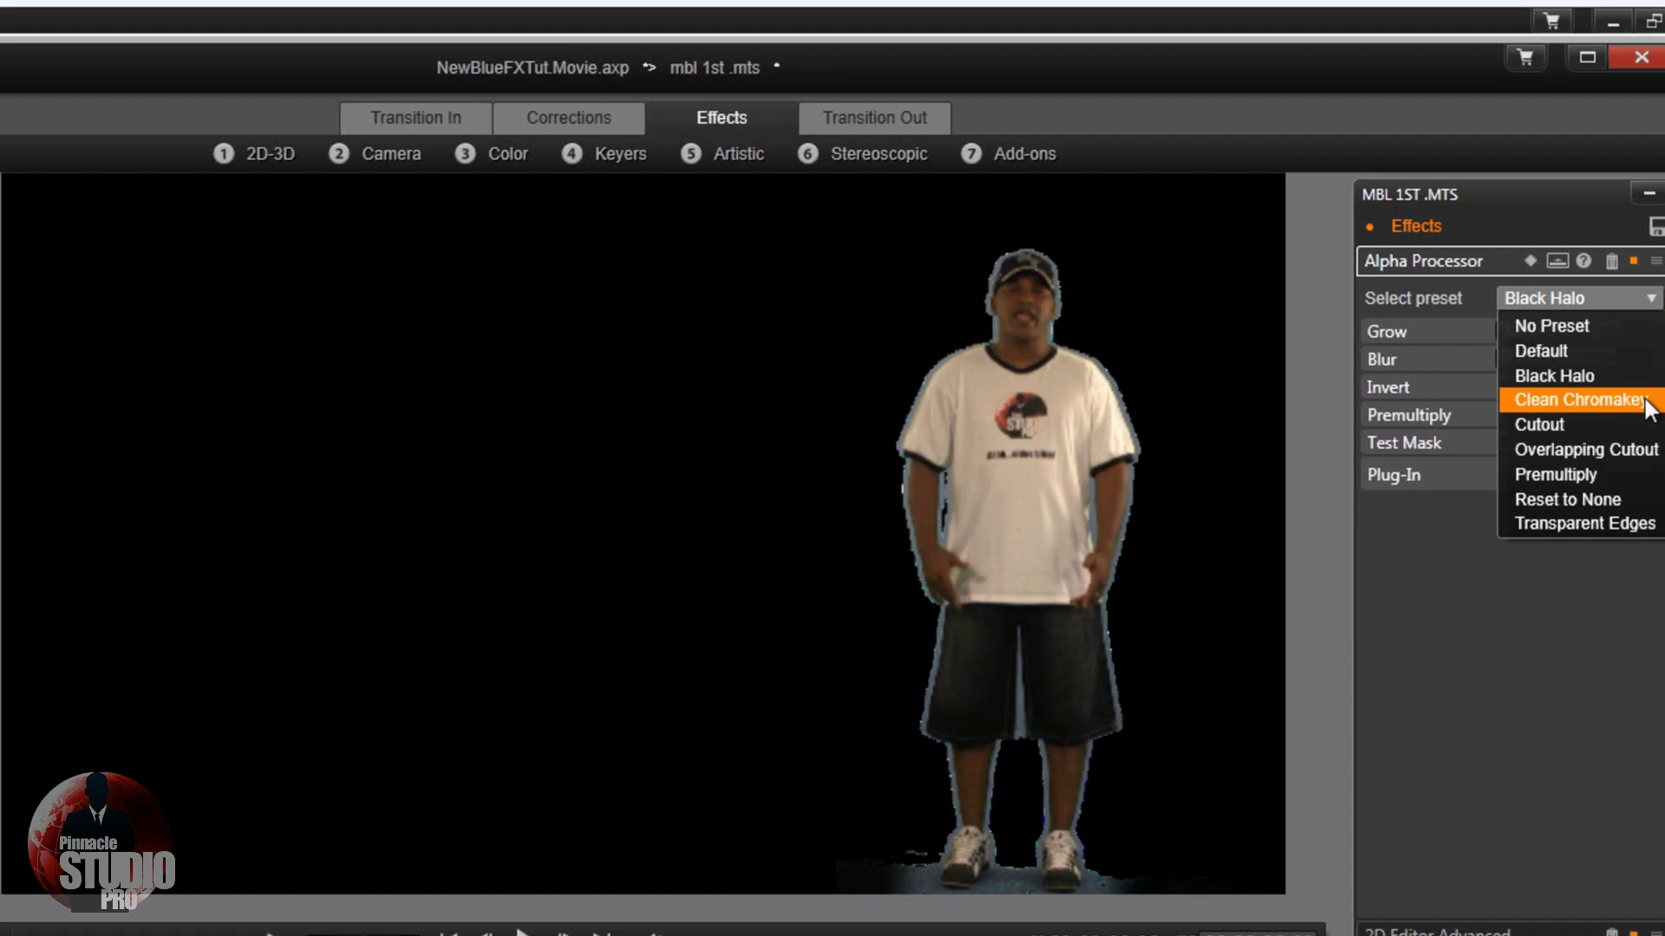
{"action": "left_click", "coordinate": [1632, 399]}
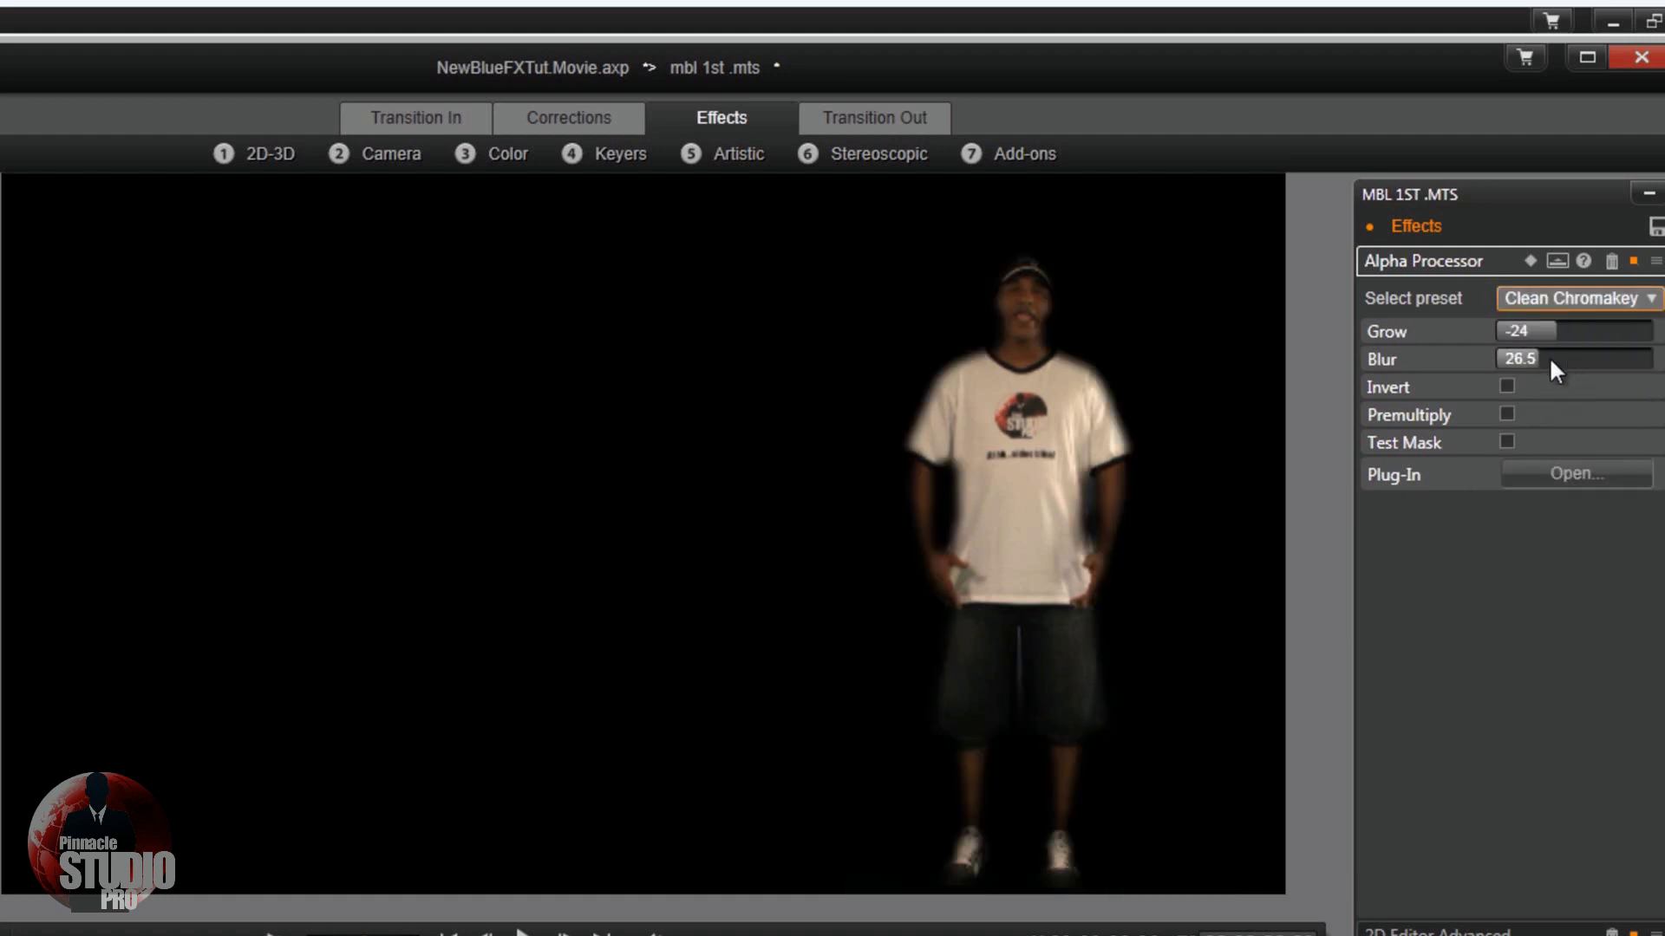
{"action": "left_click_drag", "start_coordinate": [1556, 331], "coordinate": [1583, 332]}
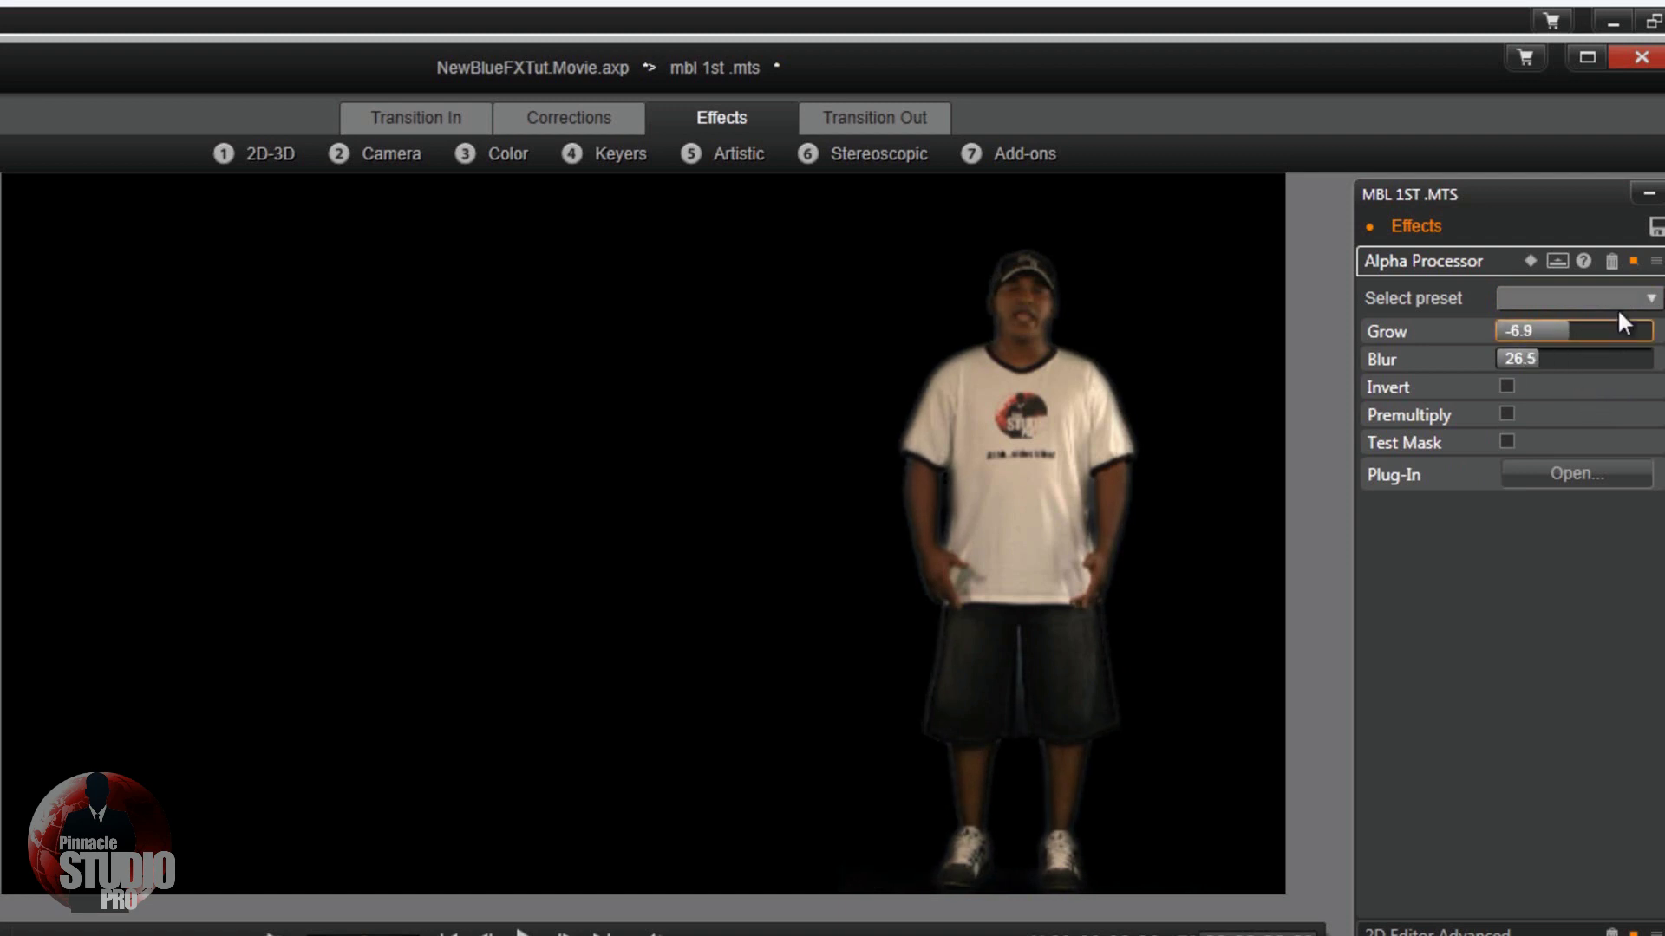
Step: Try the Cutout, Overlapping Cutout and Transparent Edges presets on the Alpha Processor effect, and switch it to No Preset
{"action": "left_click", "coordinate": [1650, 299]}
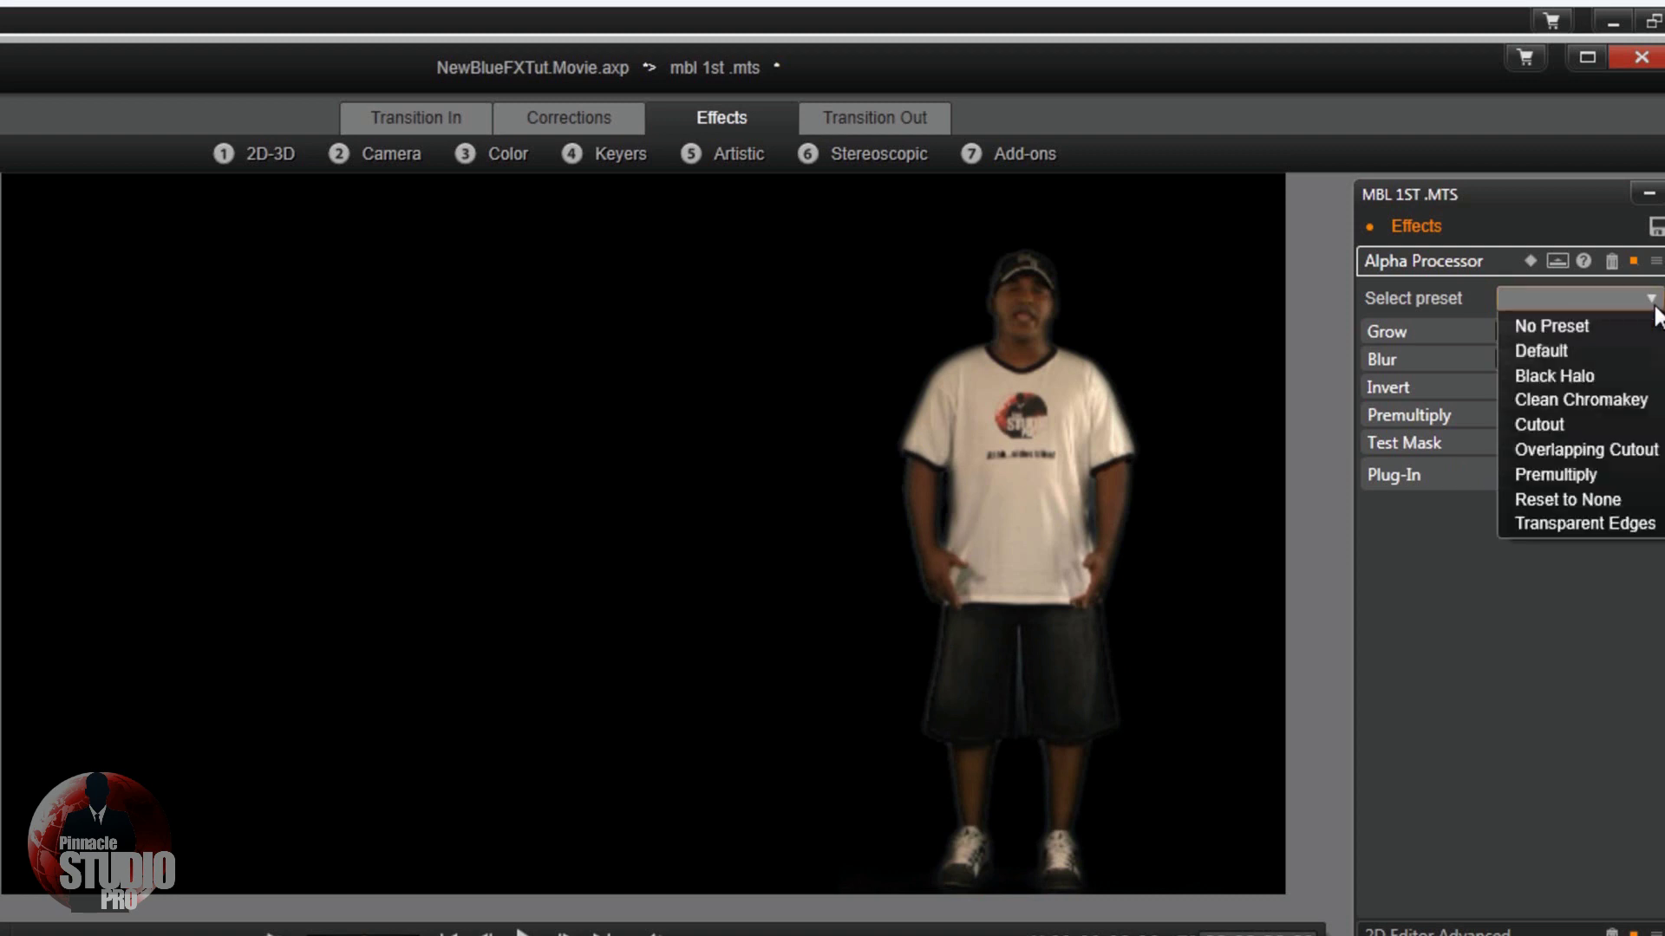
{"action": "left_click", "coordinate": [1612, 425]}
{"action": "left_click", "coordinate": [1649, 299]}
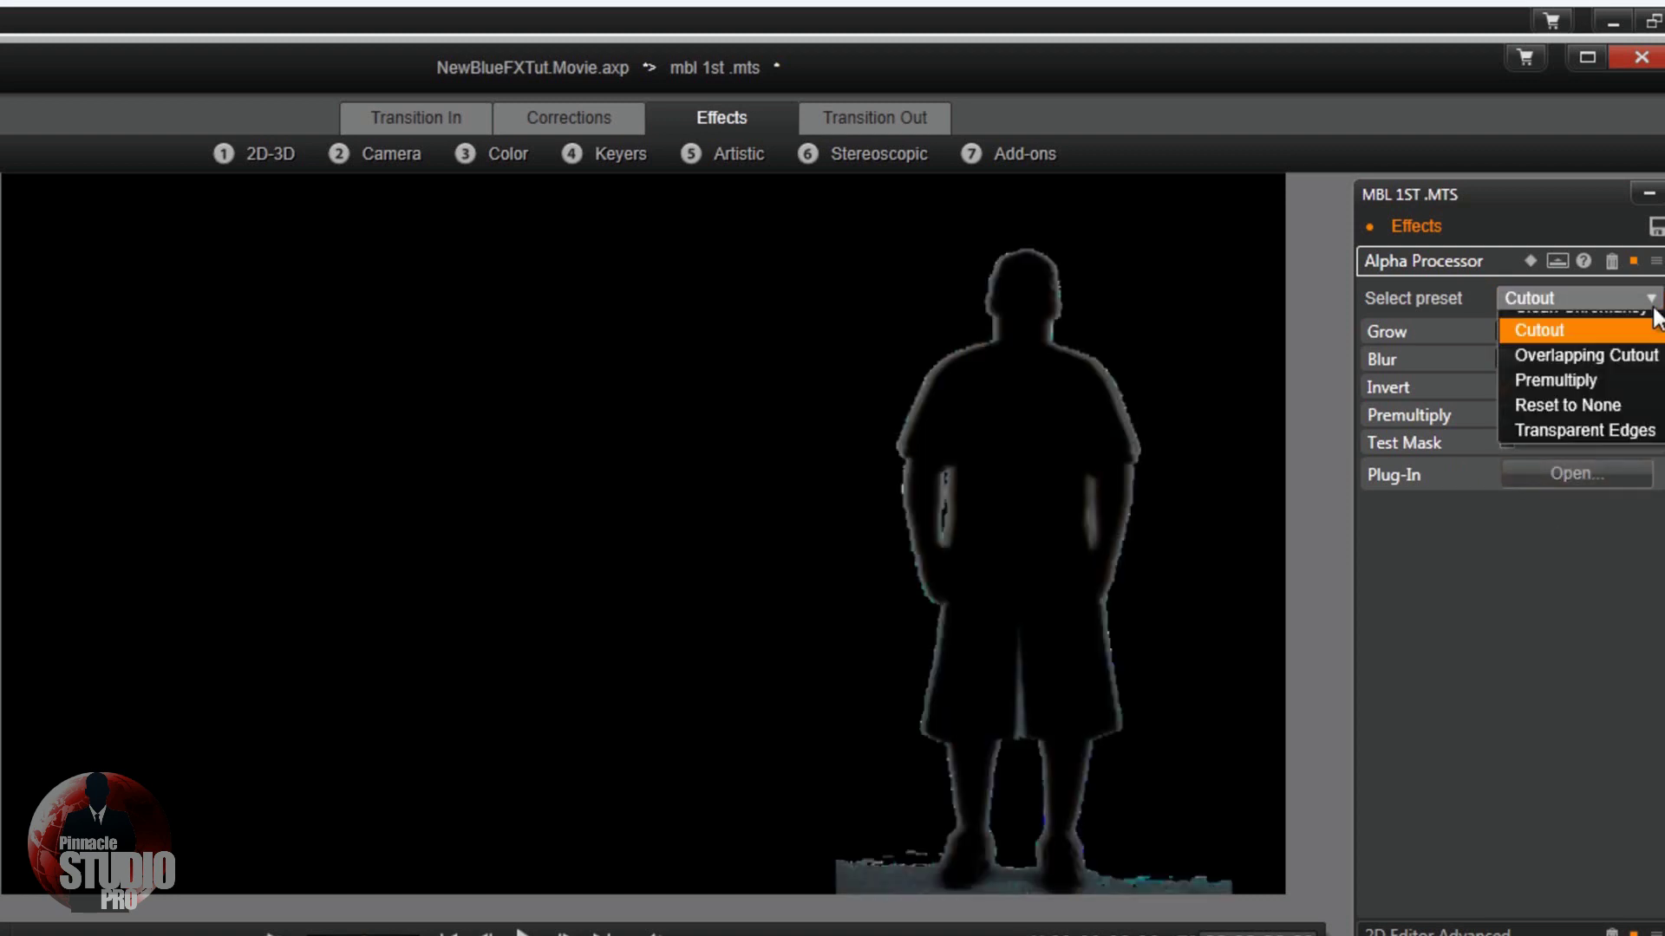
{"action": "left_click", "coordinate": [1580, 450]}
{"action": "left_click", "coordinate": [1650, 299]}
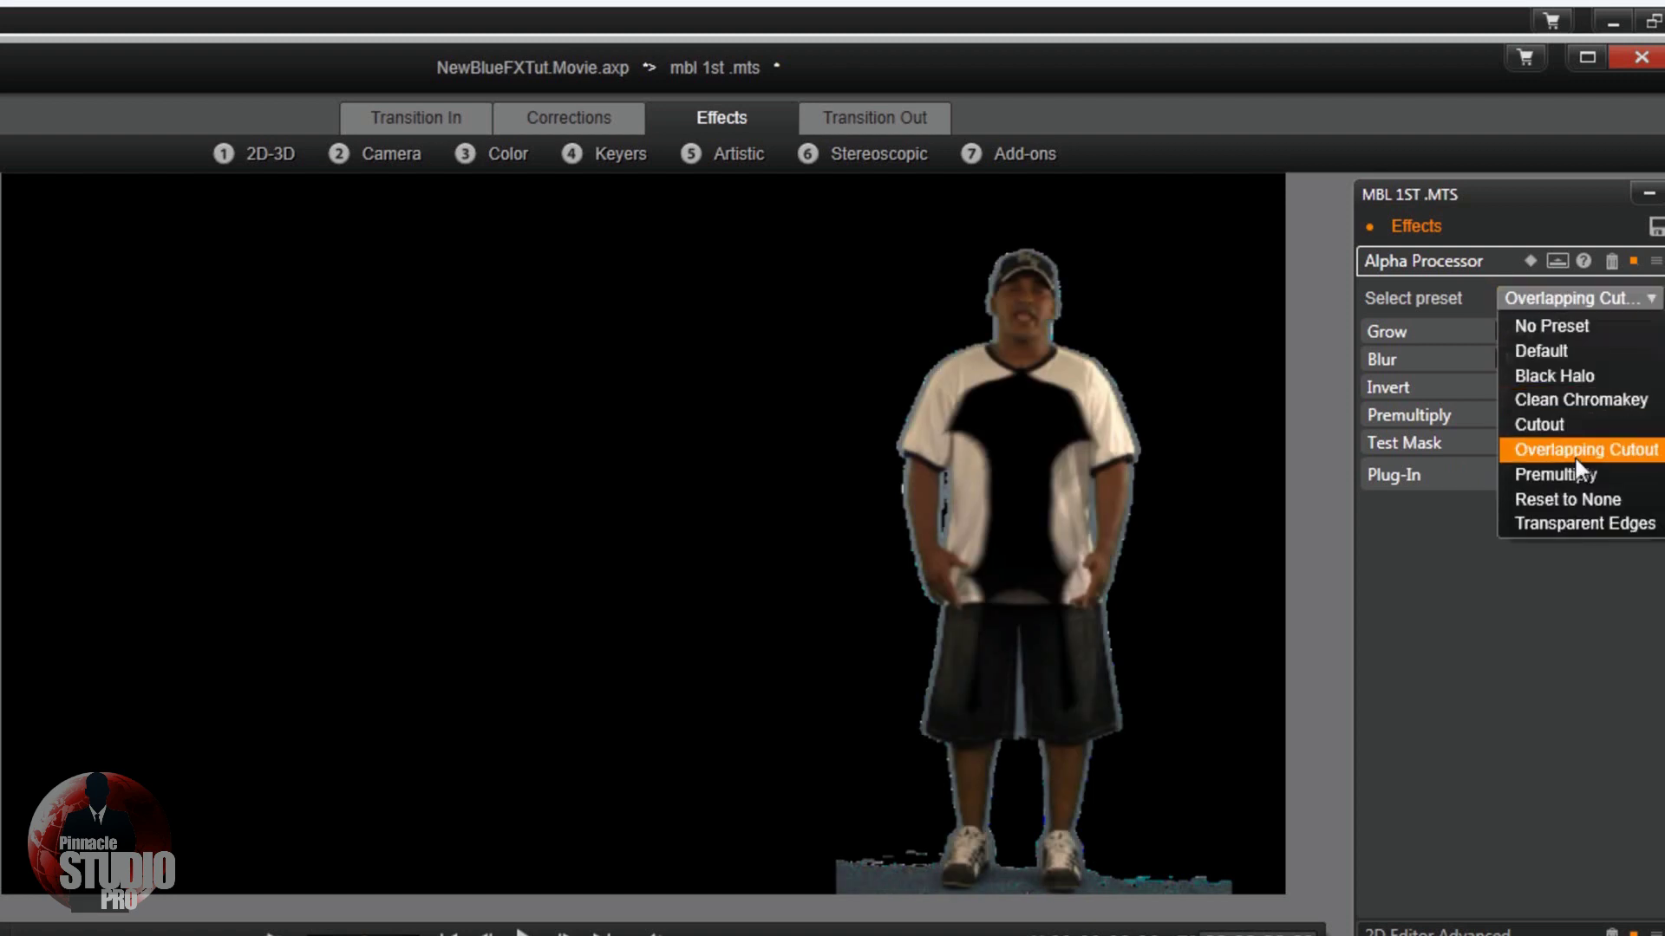
{"action": "left_click", "coordinate": [1573, 523]}
{"action": "left_click", "coordinate": [1650, 299]}
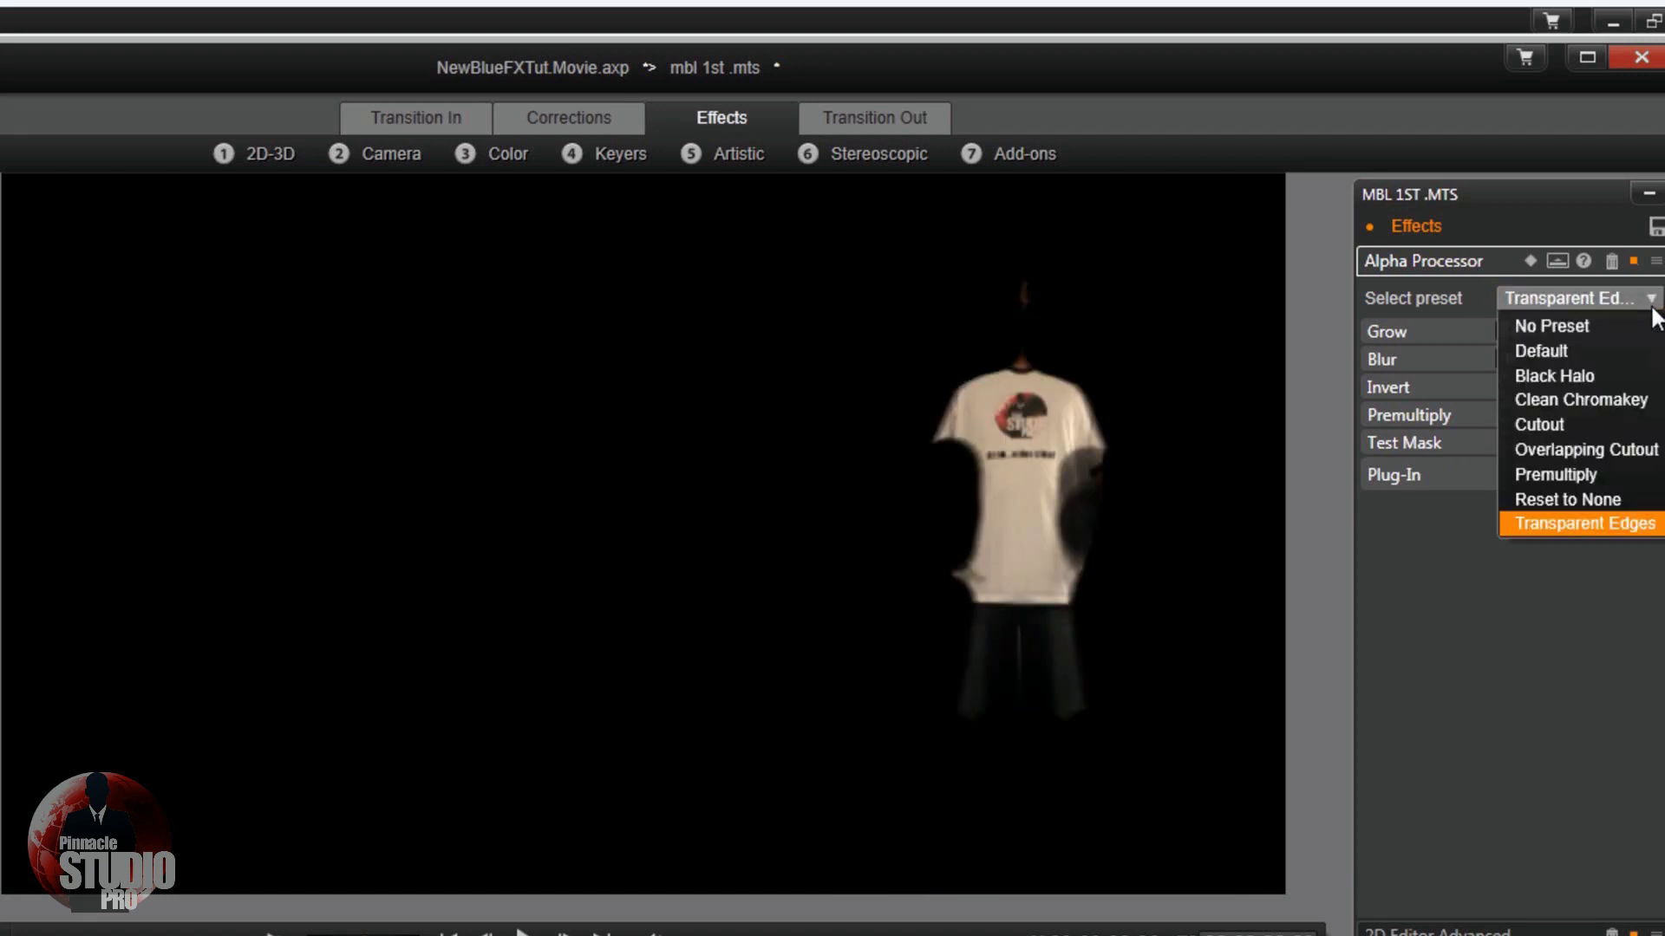
{"action": "left_click", "coordinate": [1604, 326]}
Step: Try a Grow of -3.7 on the Alpha Processor effect with the Invert, Premultiply and Test Mask options
{"action": "left_click_drag", "start_coordinate": [1561, 331], "coordinate": [1502, 331]}
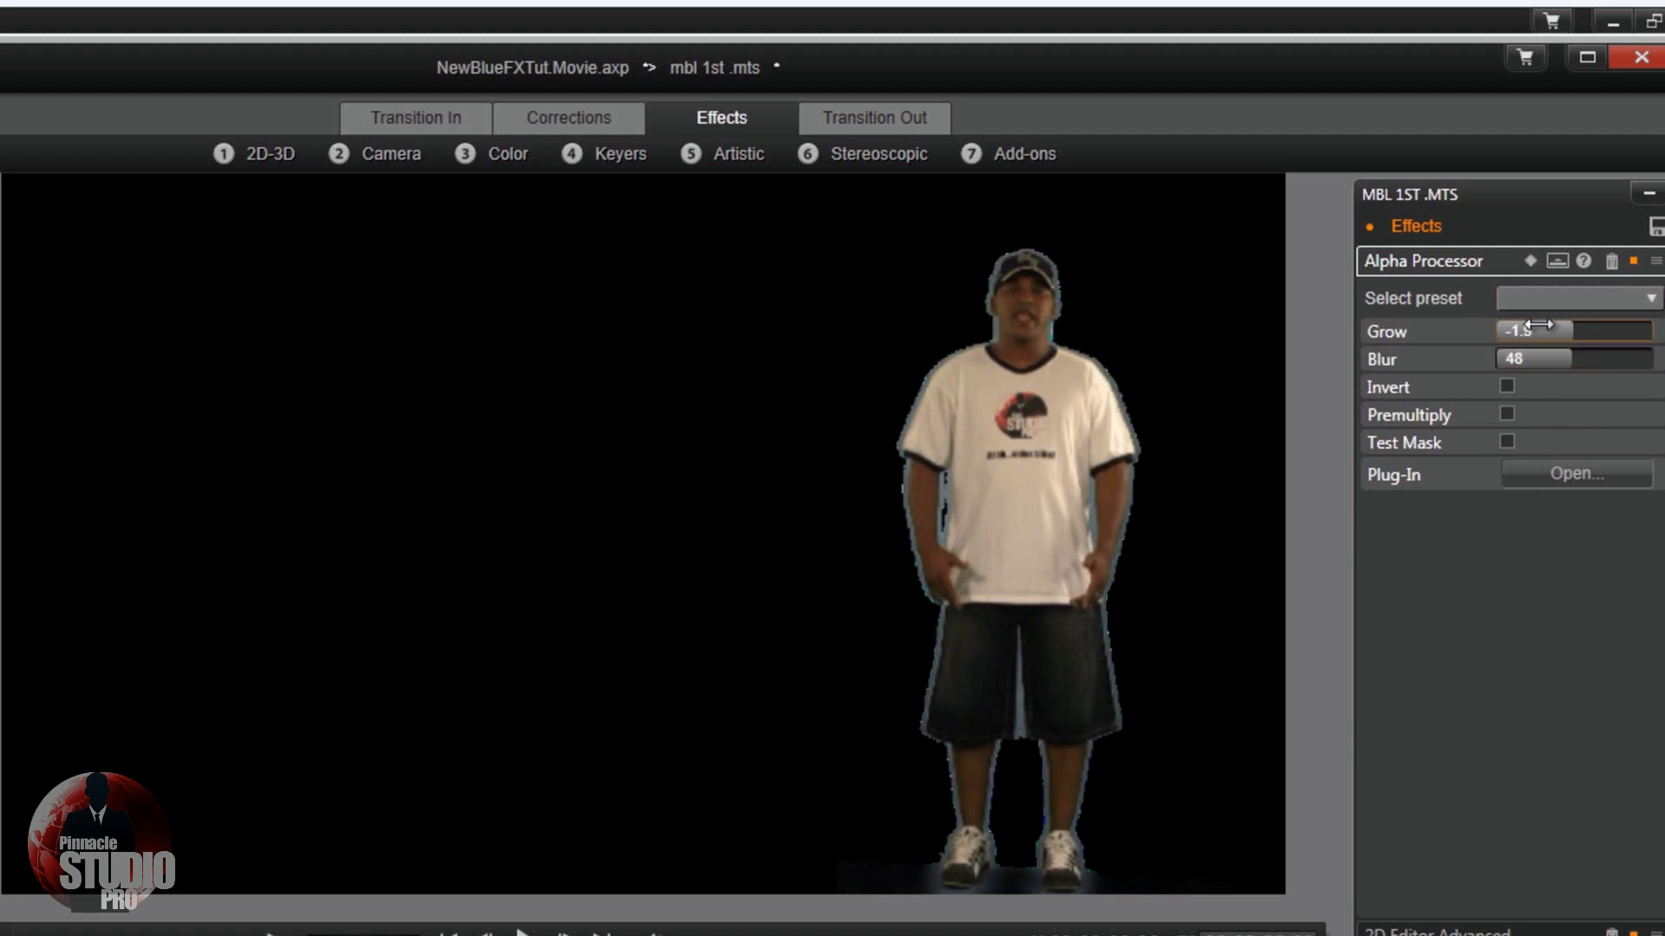
{"action": "left_click", "coordinate": [1506, 387]}
{"action": "left_click", "coordinate": [1506, 387]}
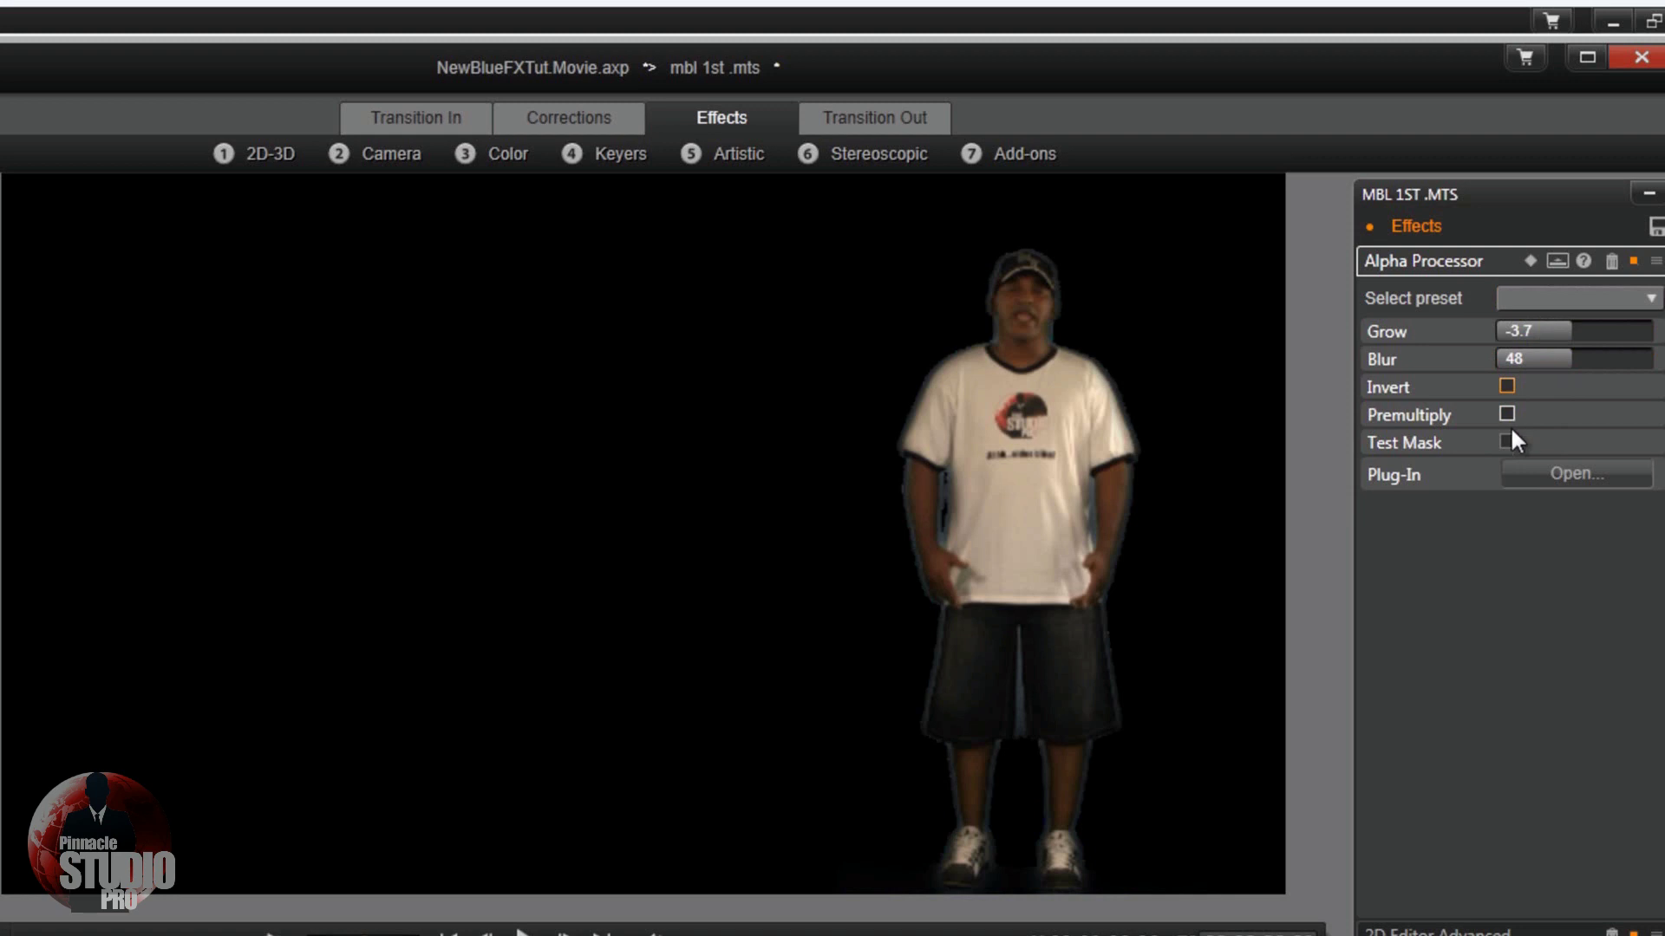
{"action": "left_click", "coordinate": [1506, 441]}
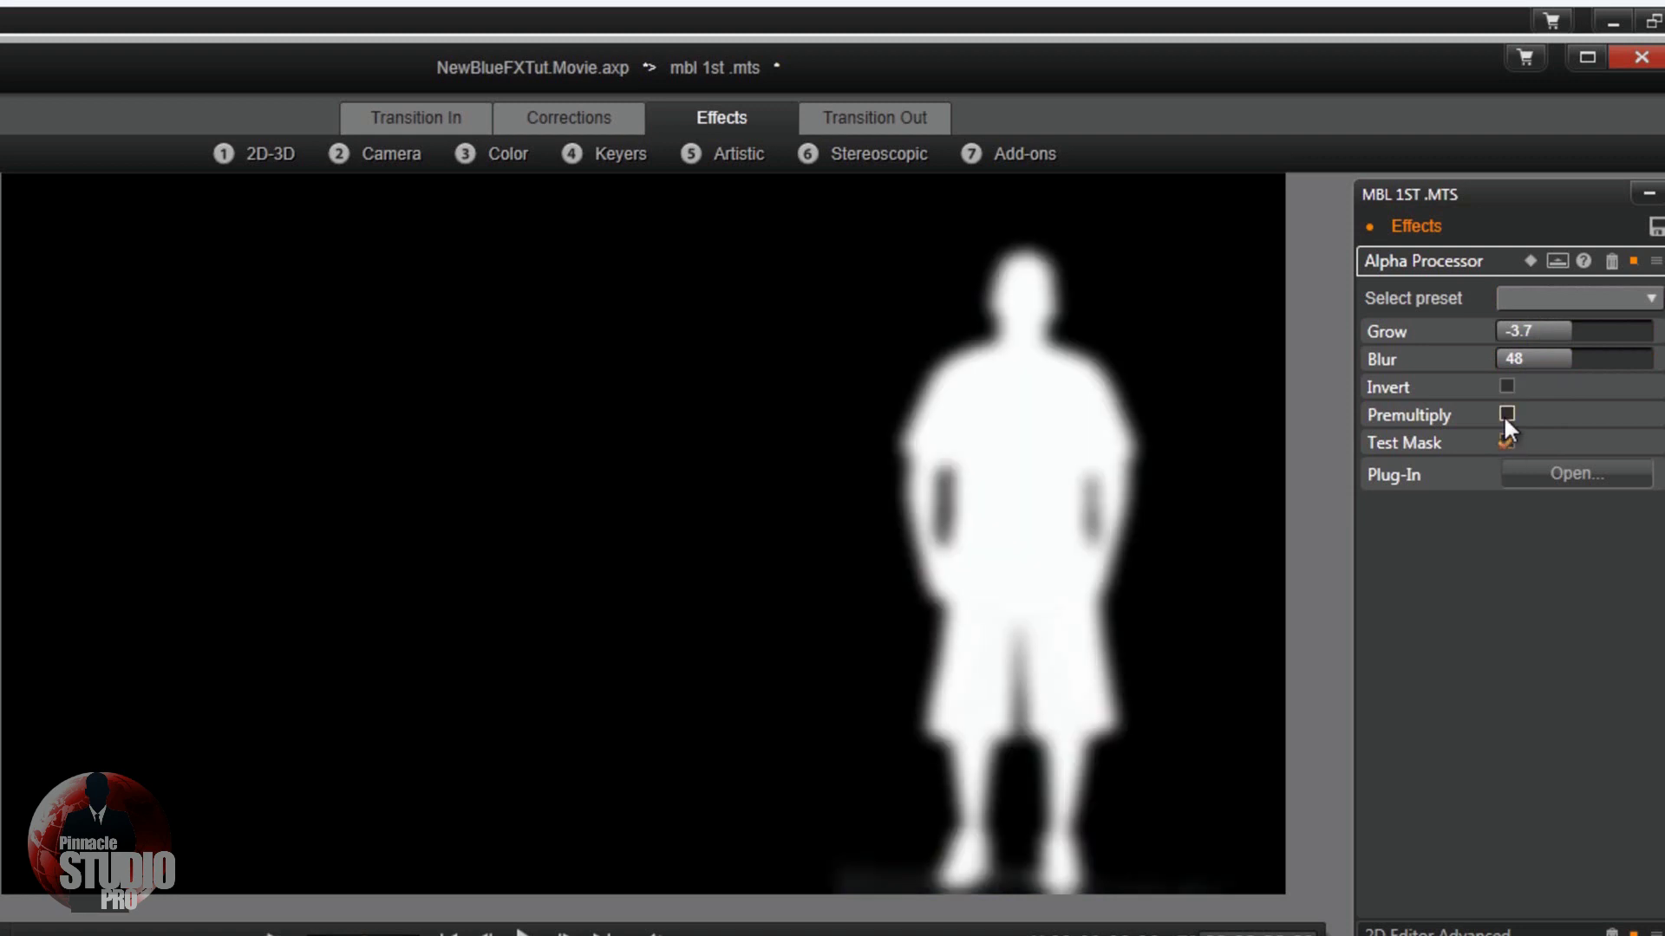
{"action": "left_click", "coordinate": [1507, 442]}
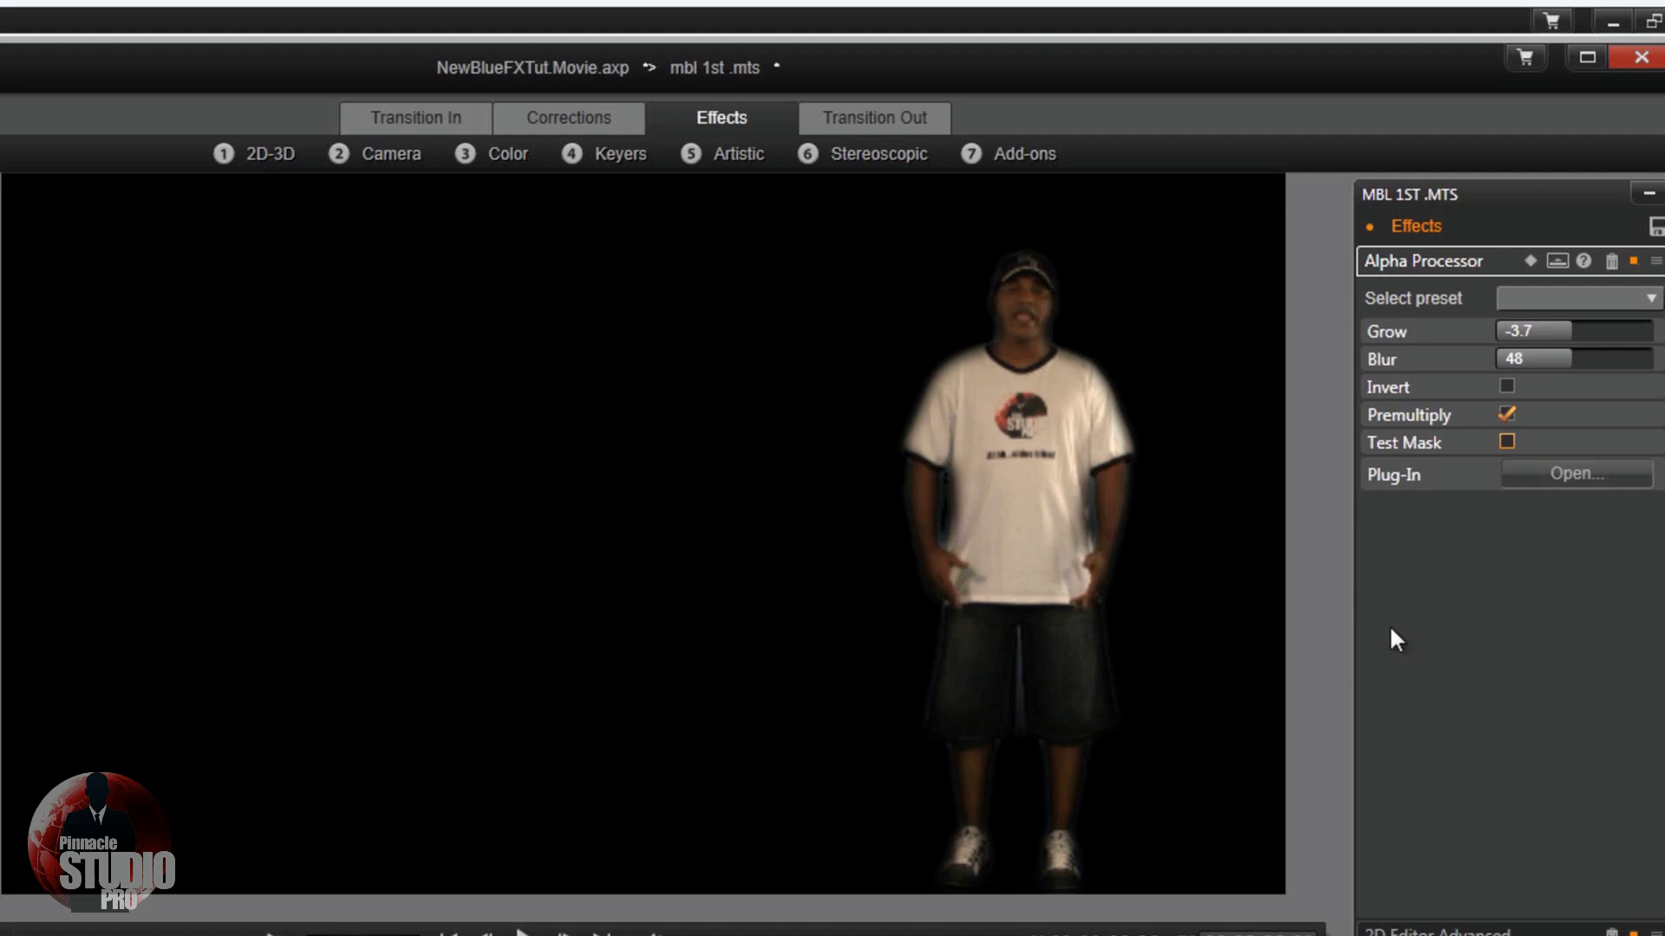
Step: Apply the Default preset to the Alpha Processor effect and accept the changes
{"action": "left_click", "coordinate": [1595, 294]}
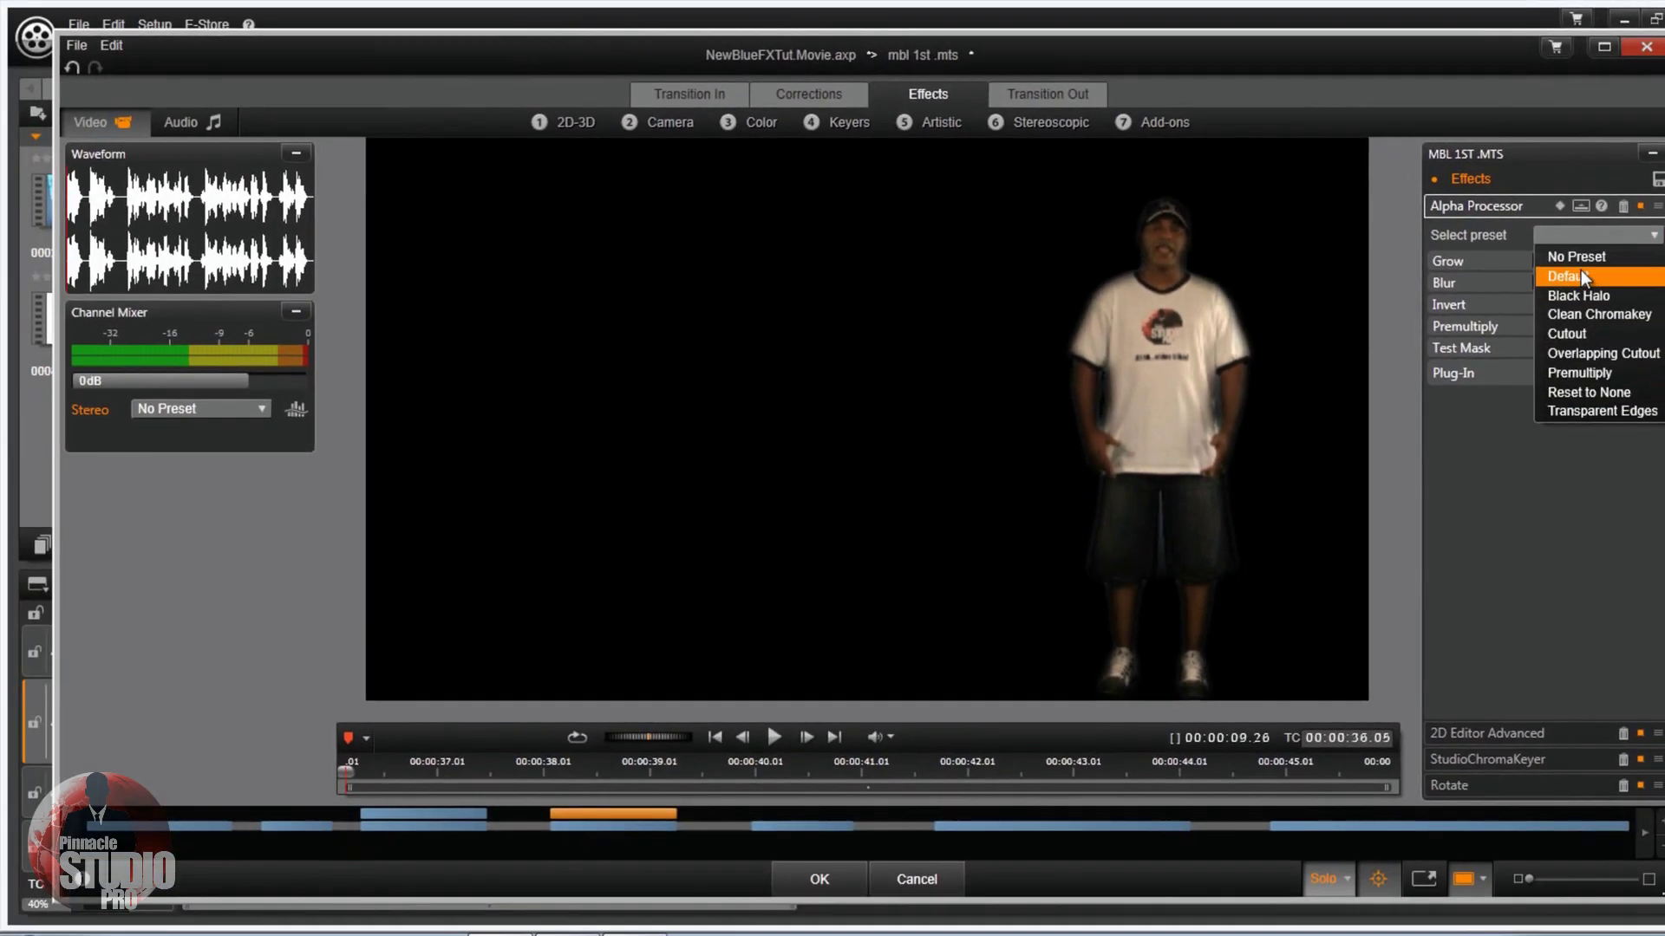
{"action": "left_click", "coordinate": [1551, 351]}
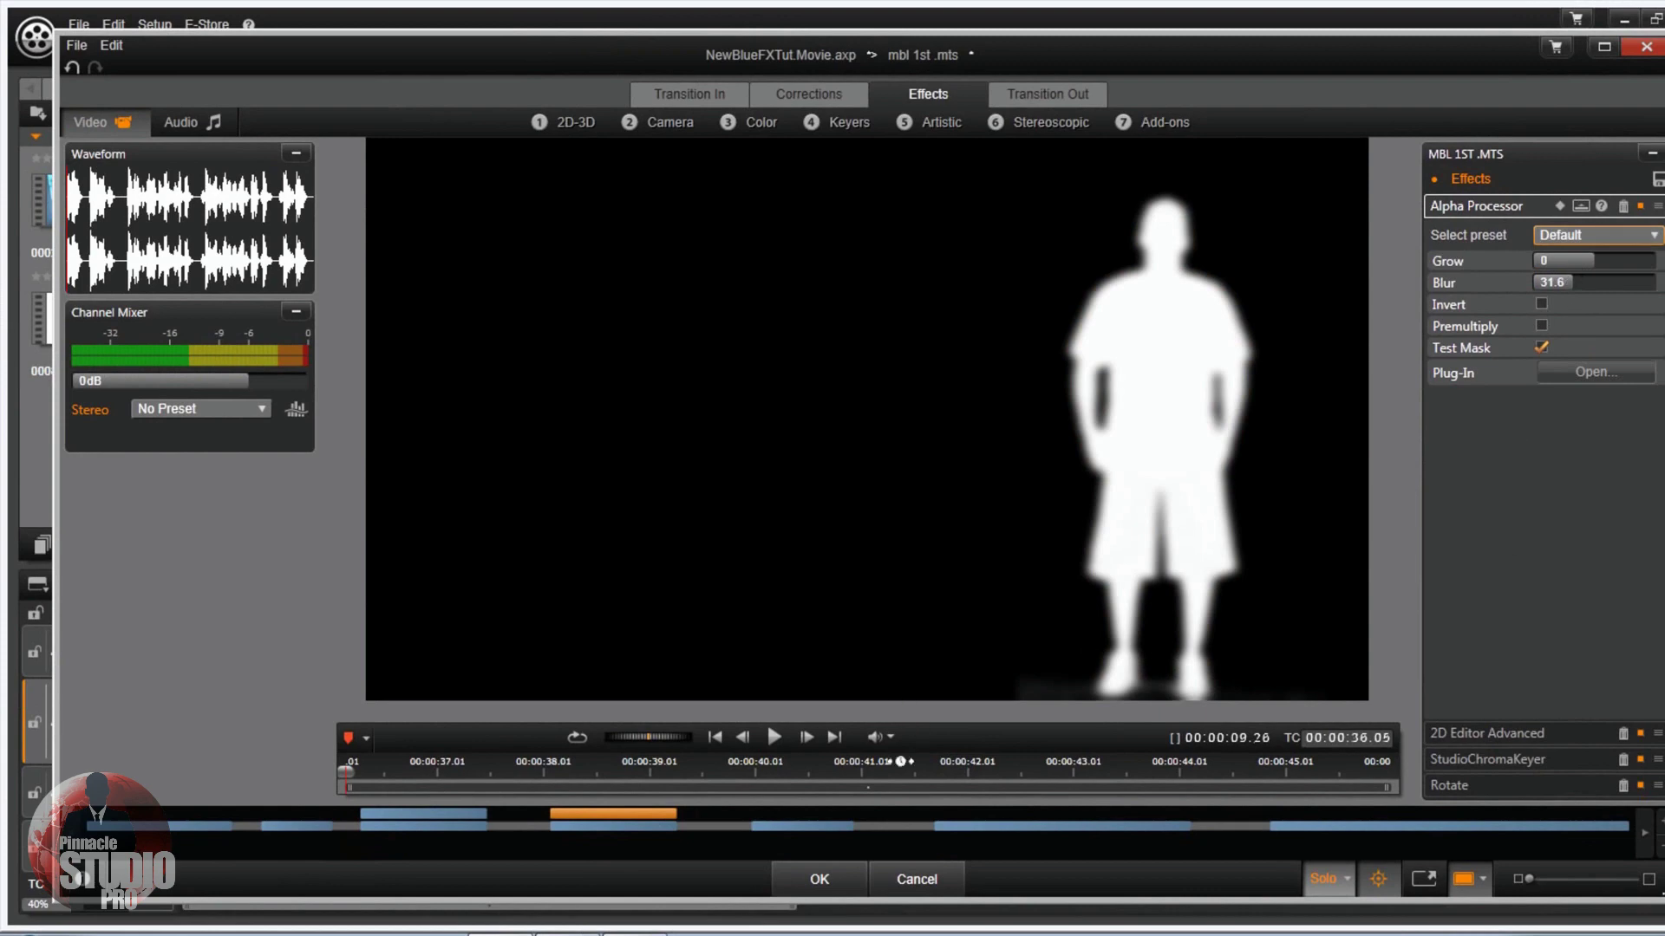
{"action": "left_click", "coordinate": [801, 881]}
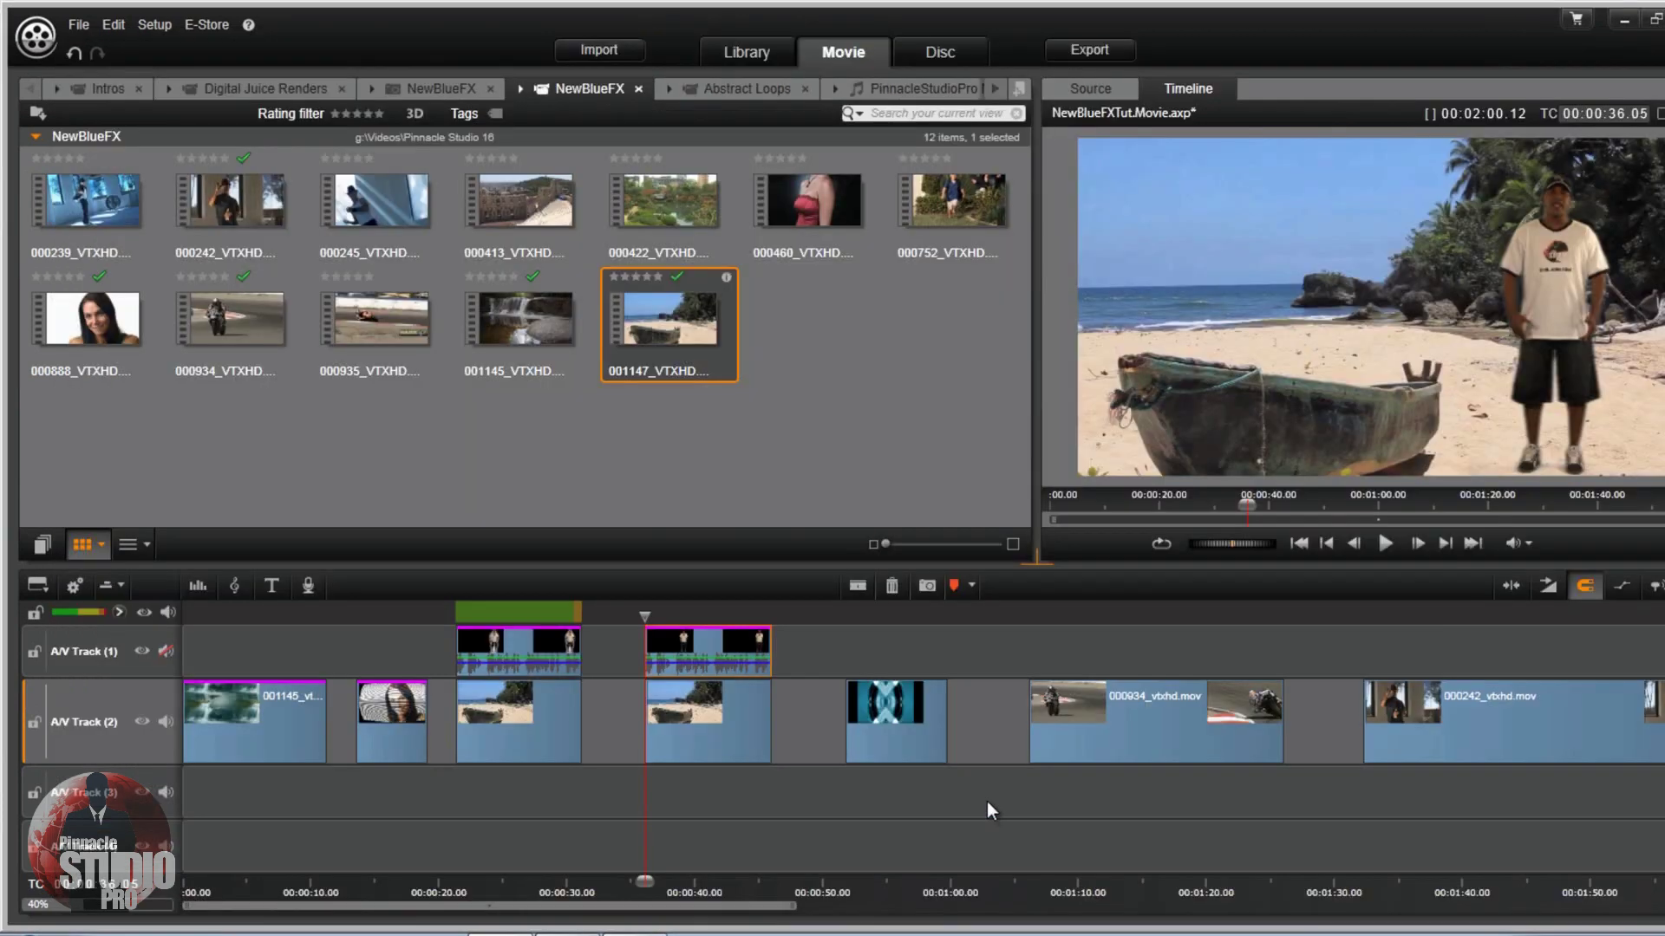
Step: Apply the NewBlue Video Essentials V Progressive Stretch effect to the multilayer_mirror.mov clip, and compare the picture with the effect off and on
{"action": "left_click", "coordinate": [897, 711]}
{"action": "right_click", "coordinate": [897, 711]}
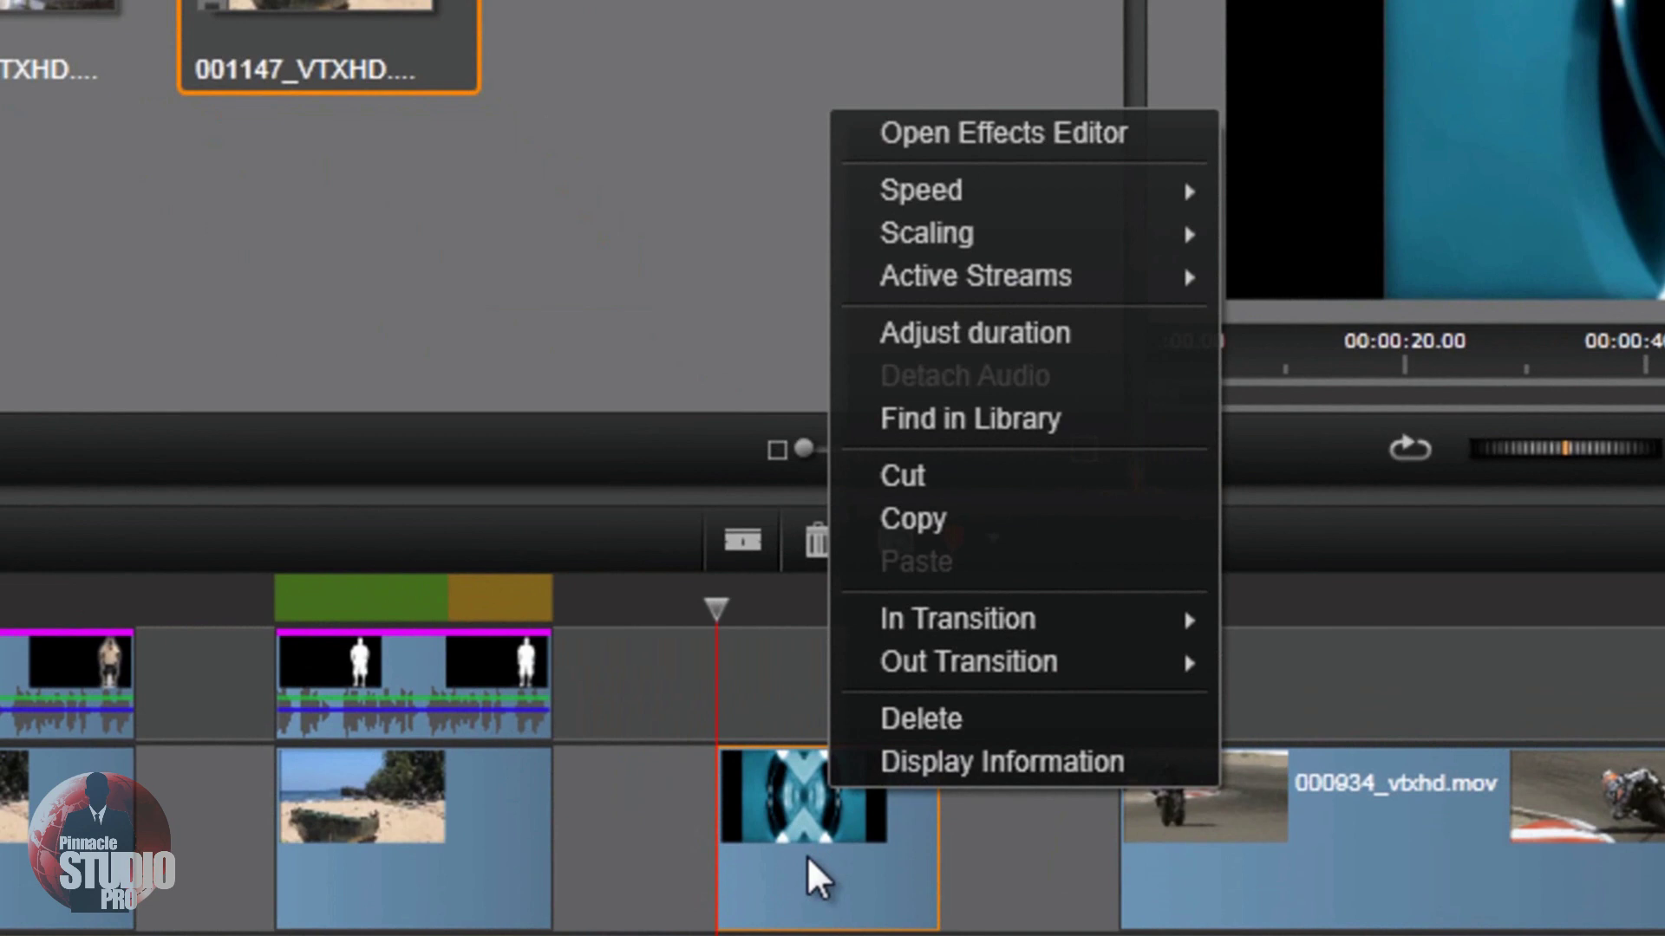
{"action": "right_click", "coordinate": [794, 850]}
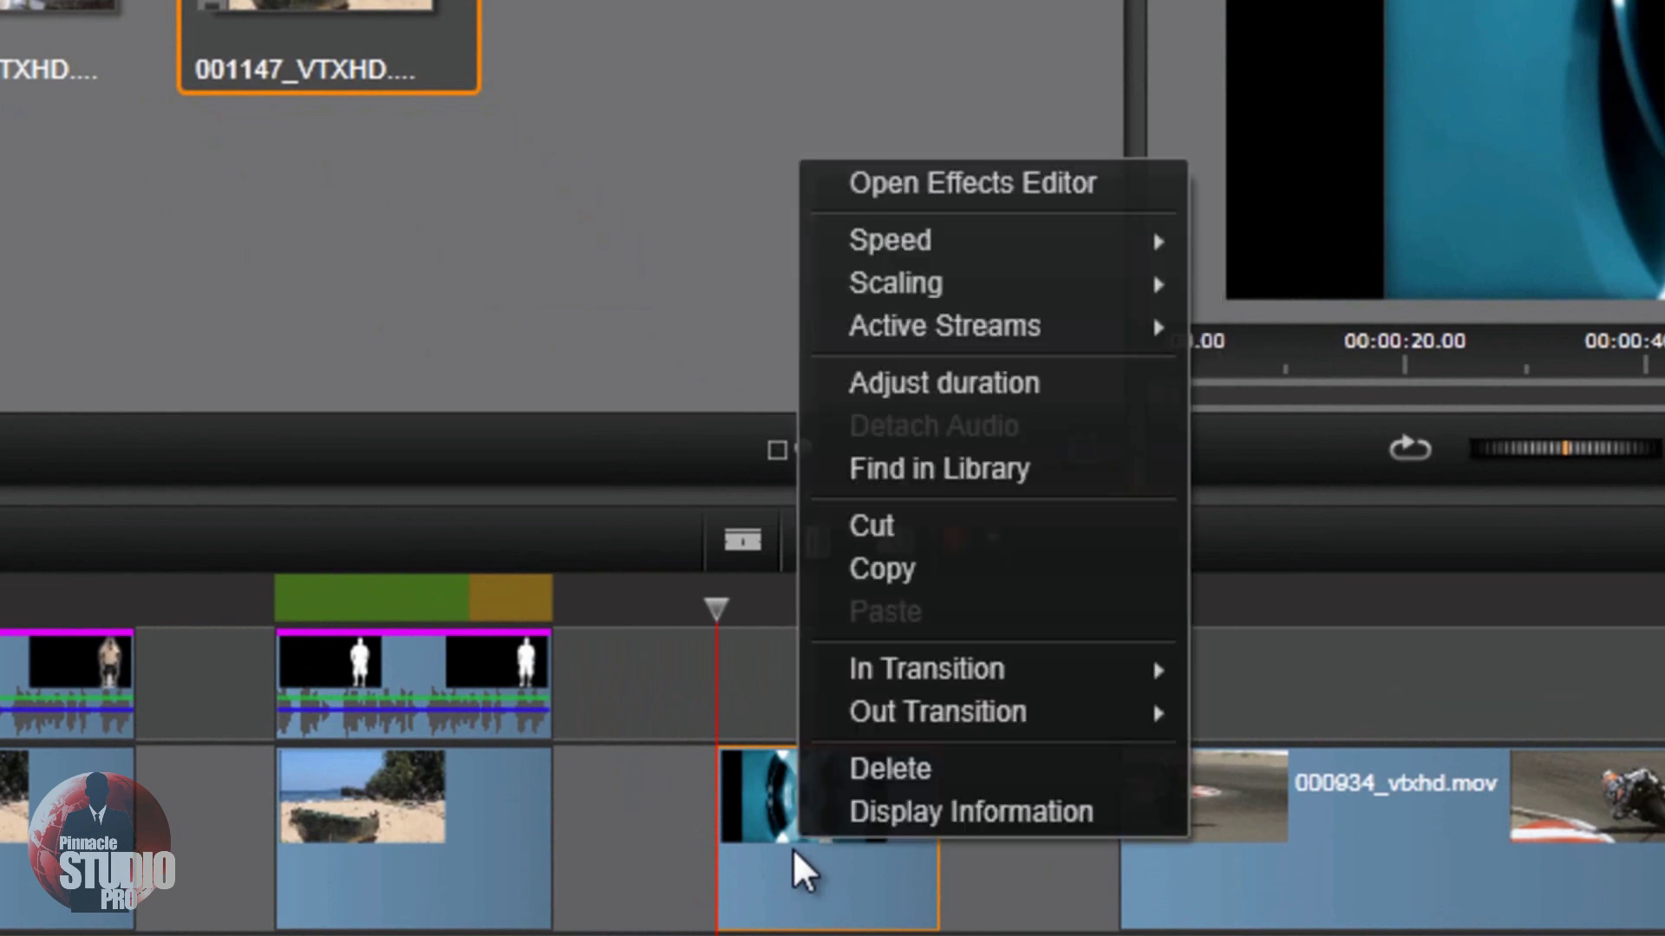
{"action": "left_click", "coordinate": [1021, 178]}
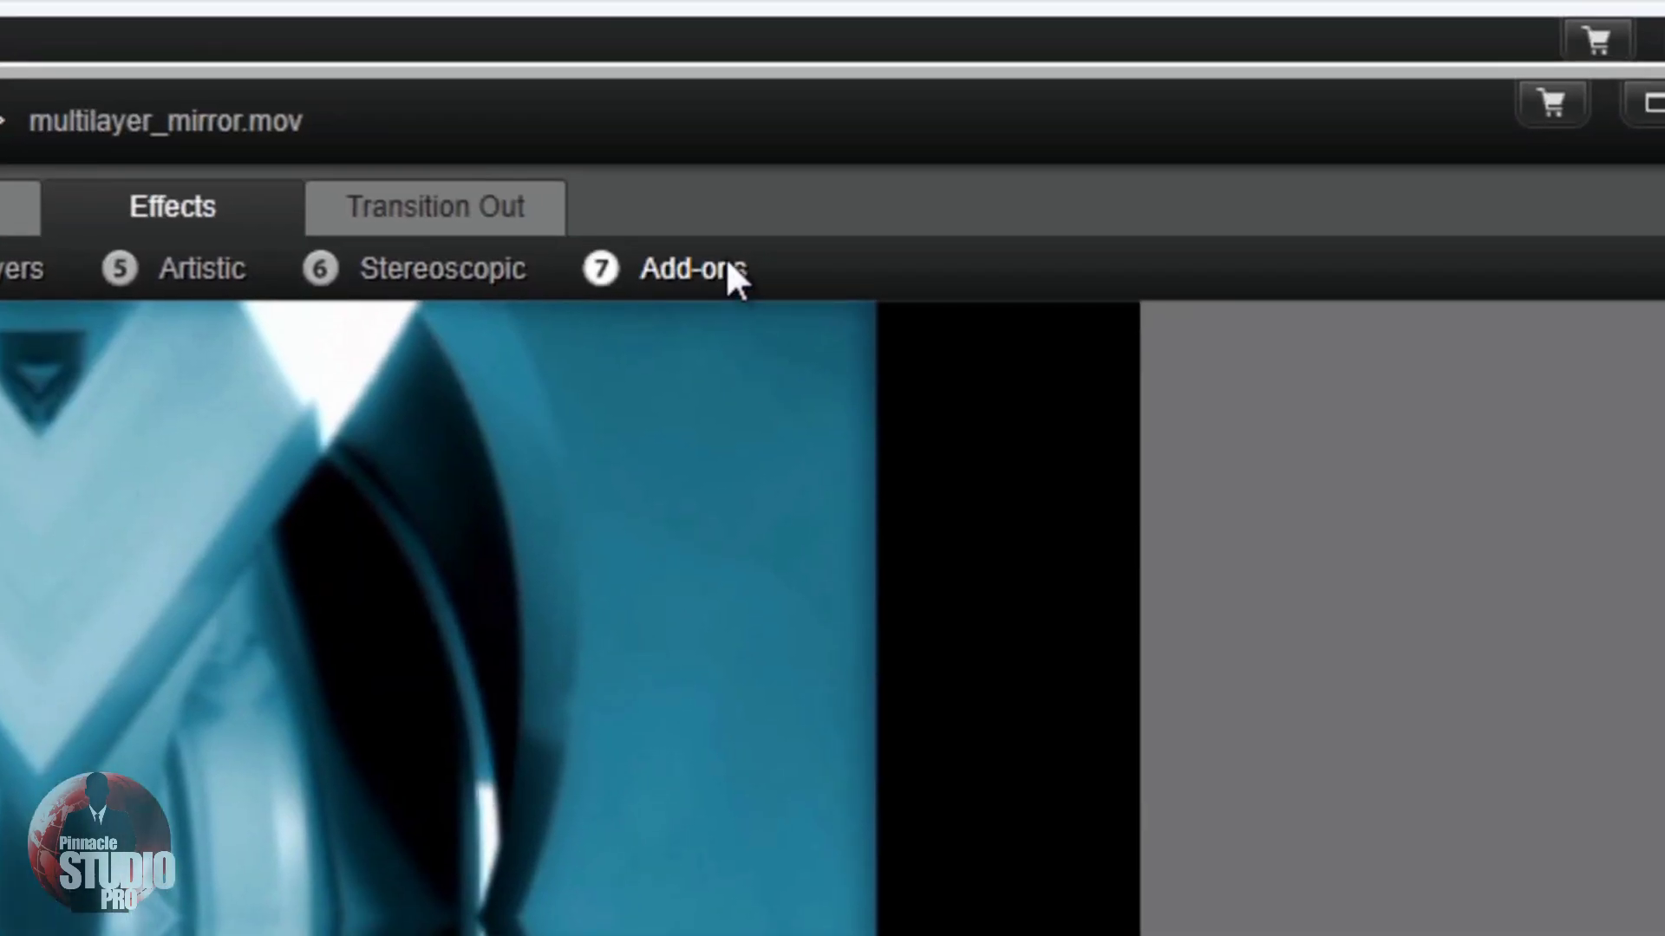
{"action": "left_click", "coordinate": [726, 257]}
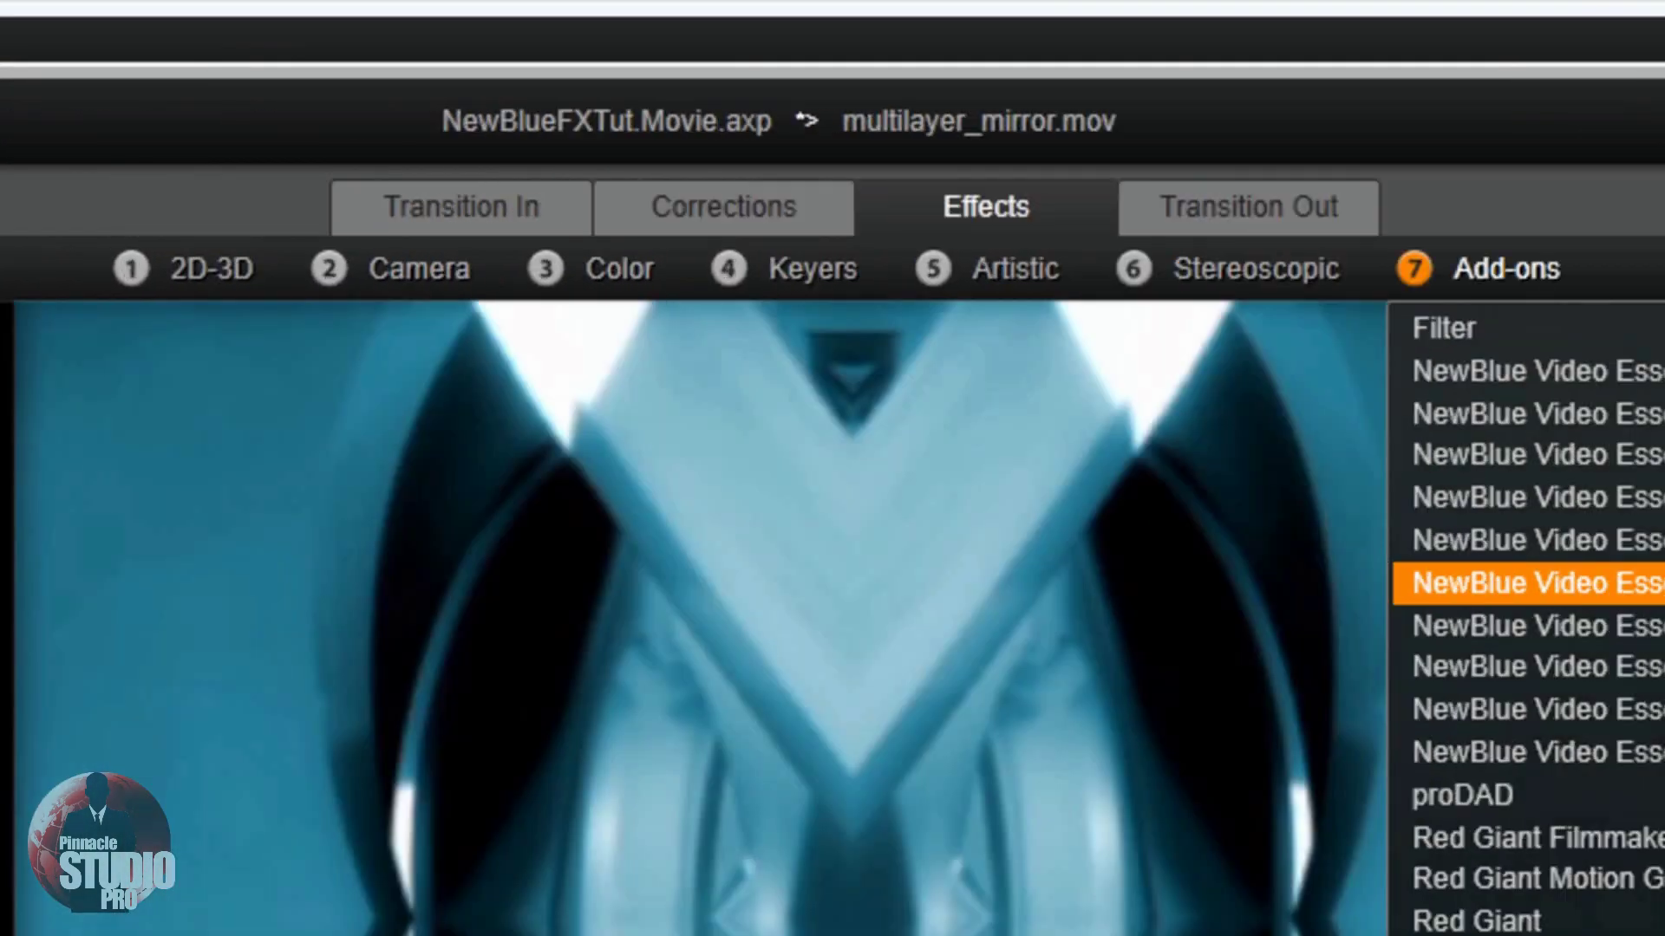
{"action": "left_click", "coordinate": [901, 582]}
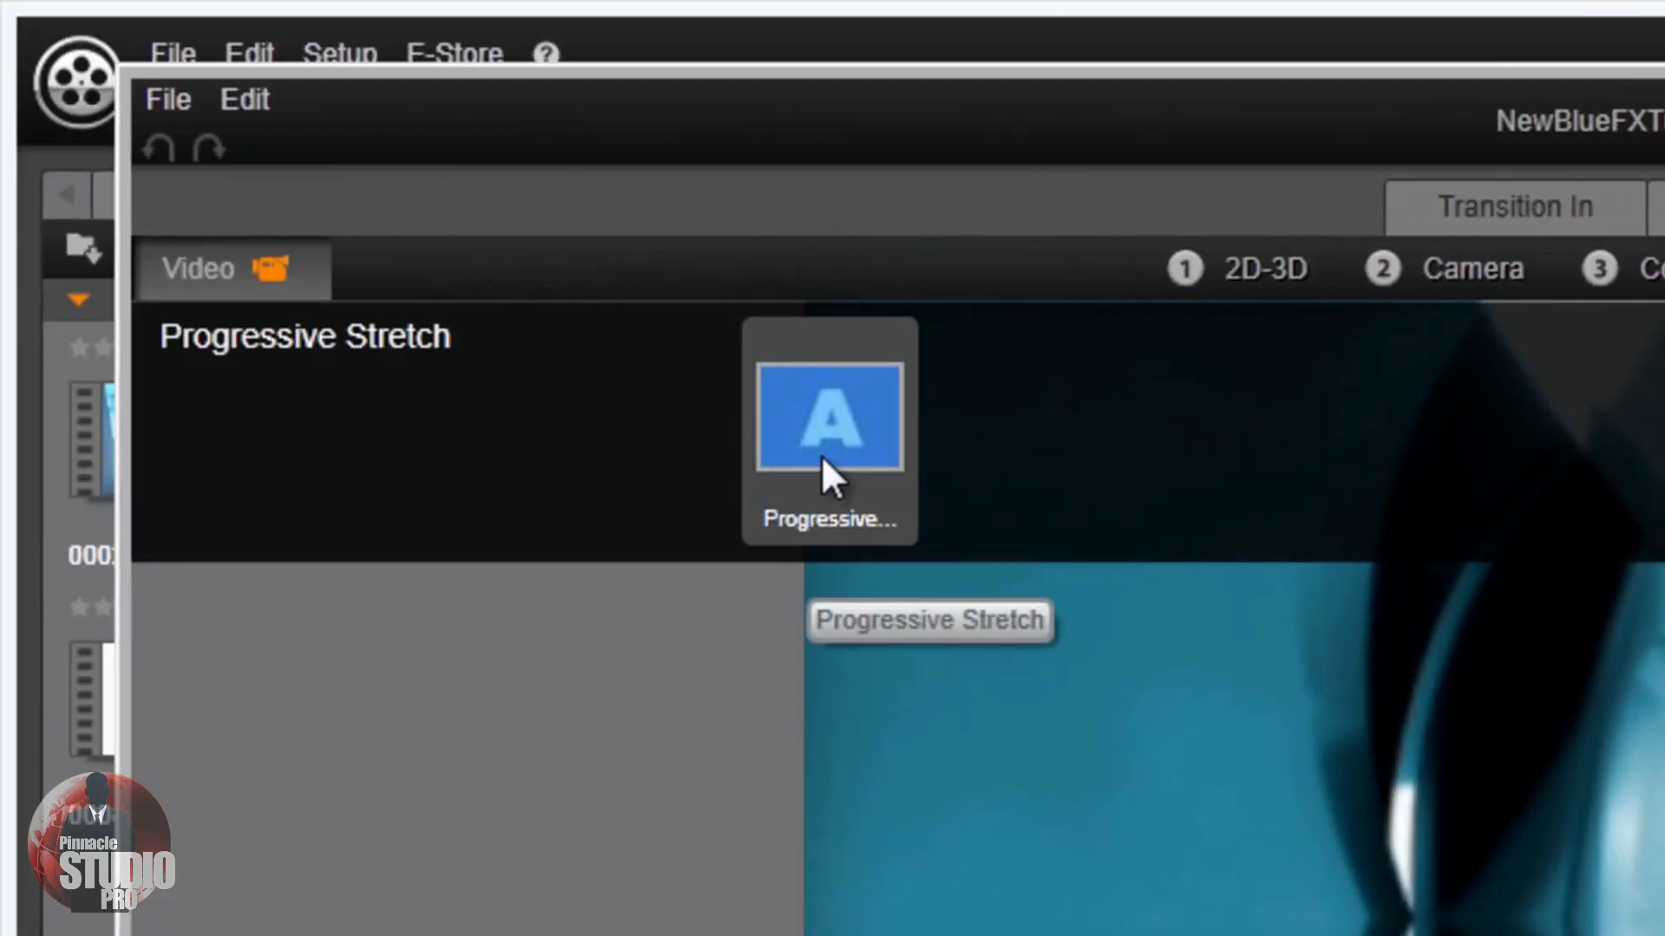
{"action": "left_click", "coordinate": [820, 455]}
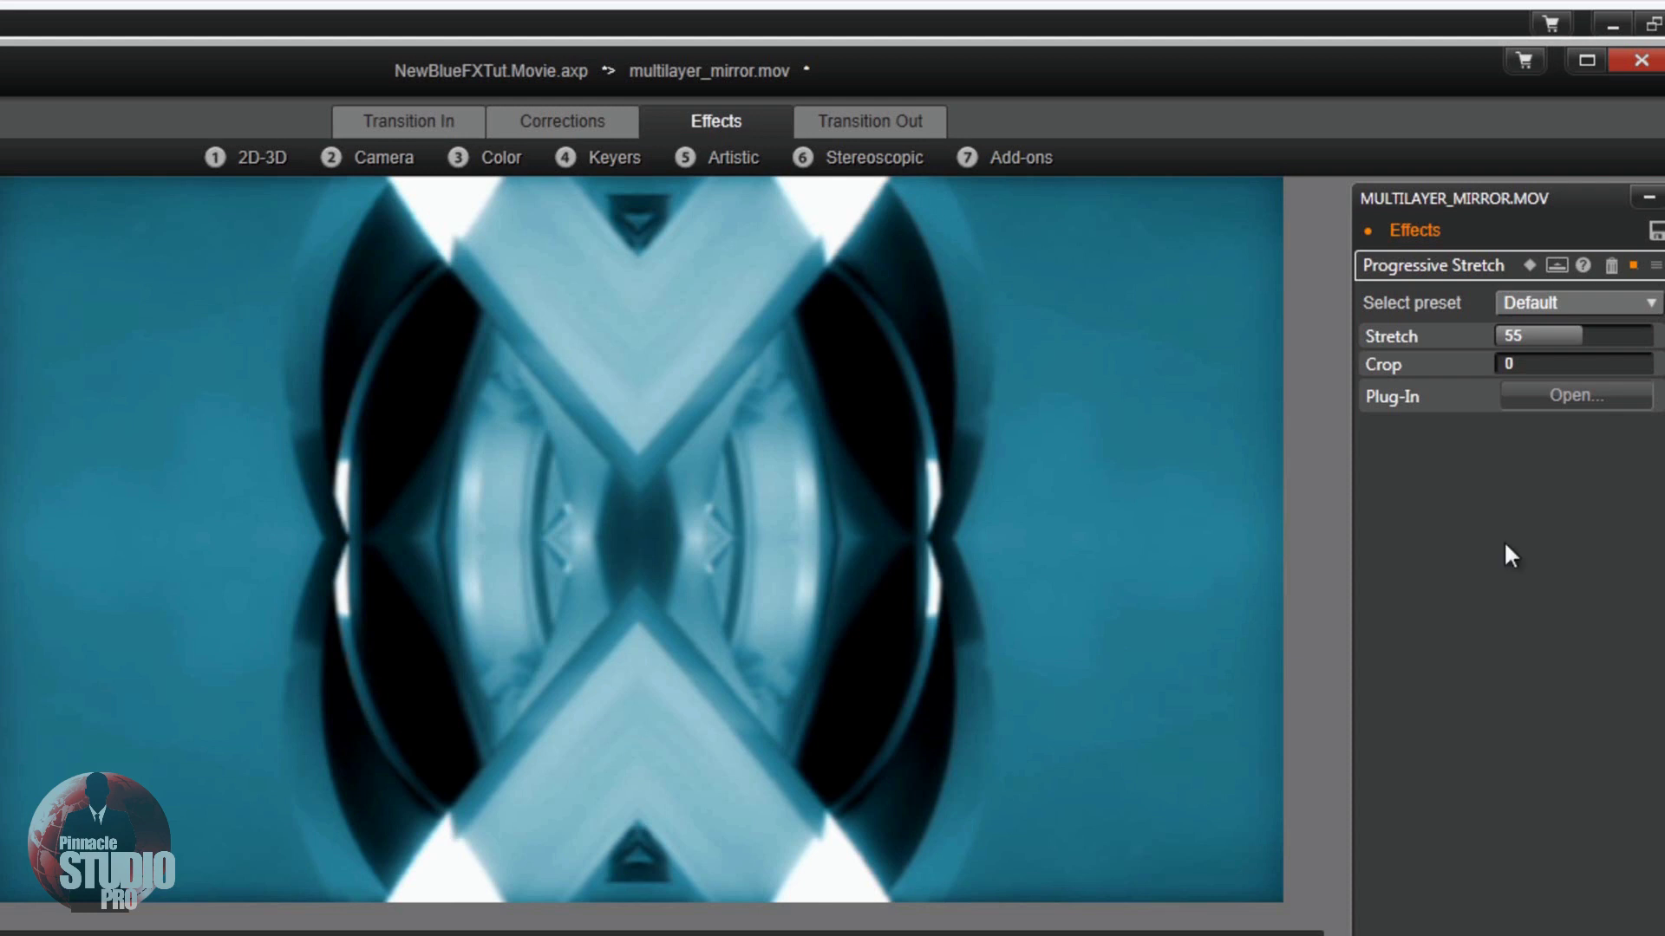
{"action": "left_click", "coordinate": [1633, 265]}
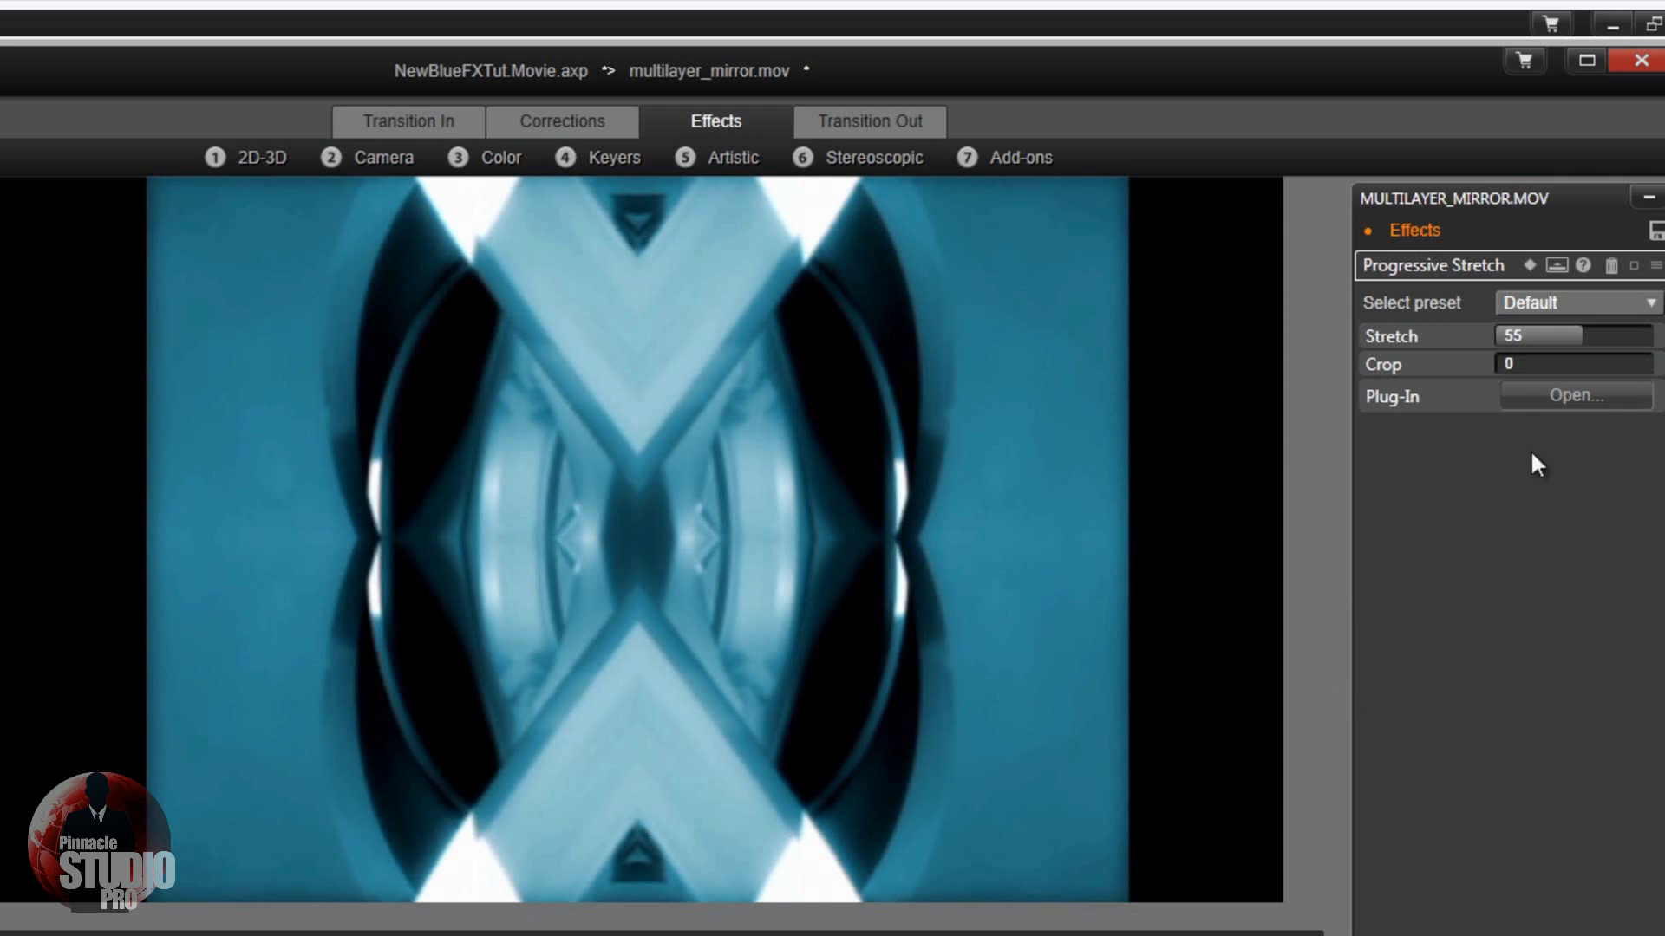
{"action": "left_click", "coordinate": [1633, 266]}
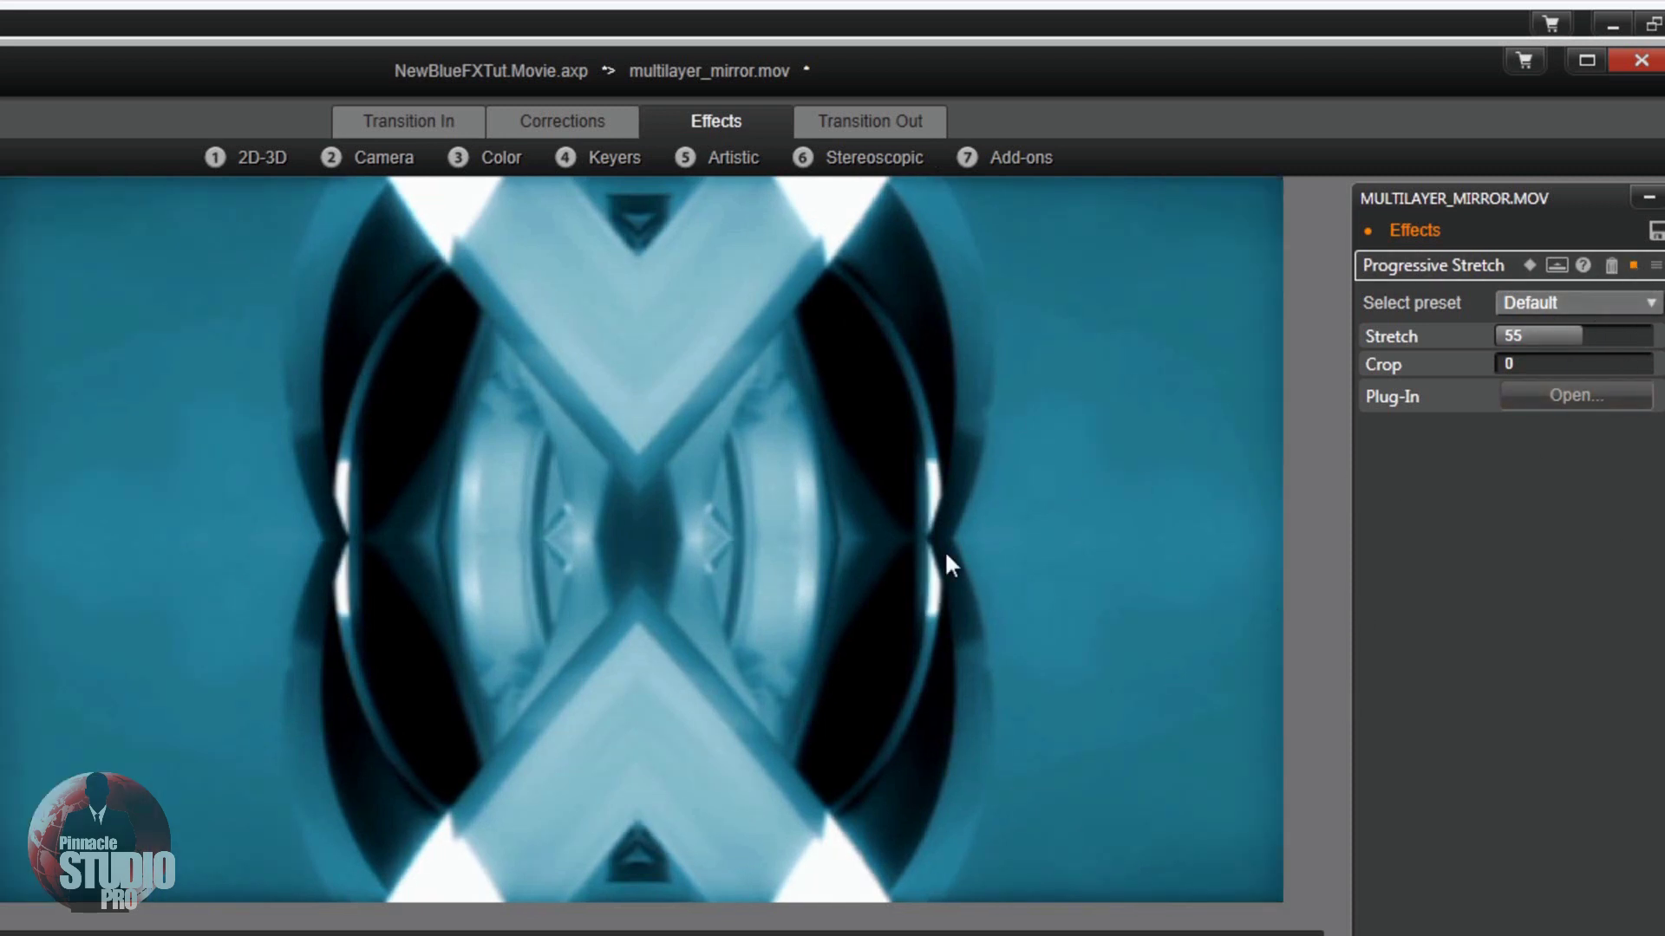
Step: Try the Blurred Edges, Partial Crop and Uniform Stretch presets on the Progressive Stretch effect, and return to the Default preset
{"action": "left_click", "coordinate": [1649, 303]}
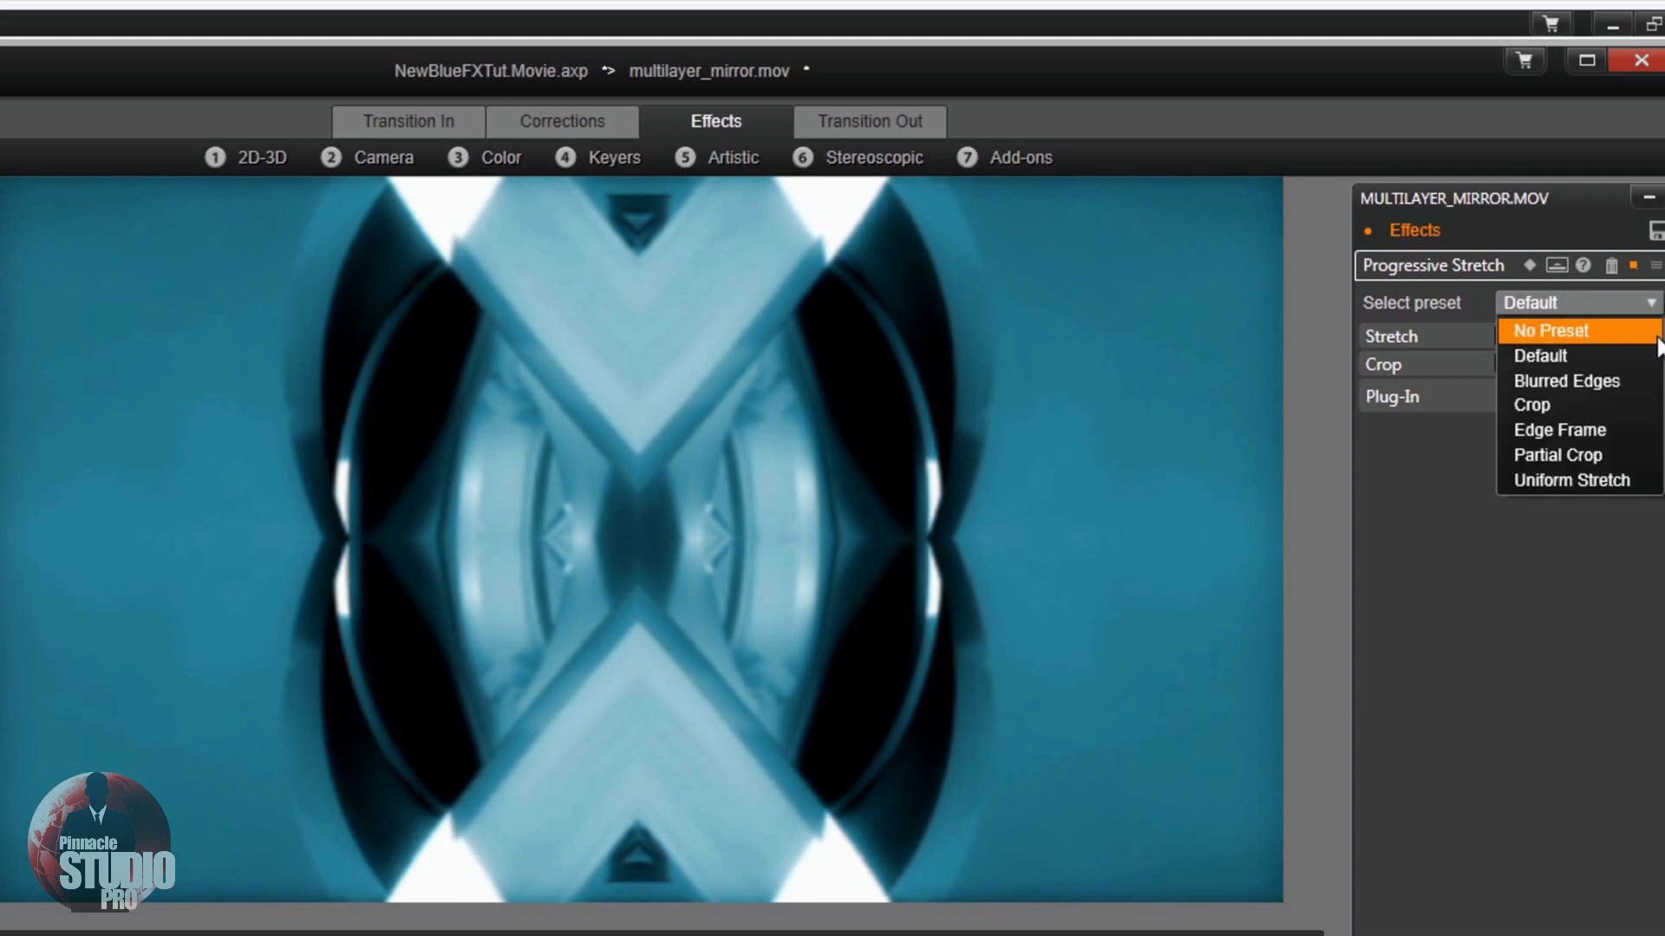
{"action": "left_click", "coordinate": [1617, 381]}
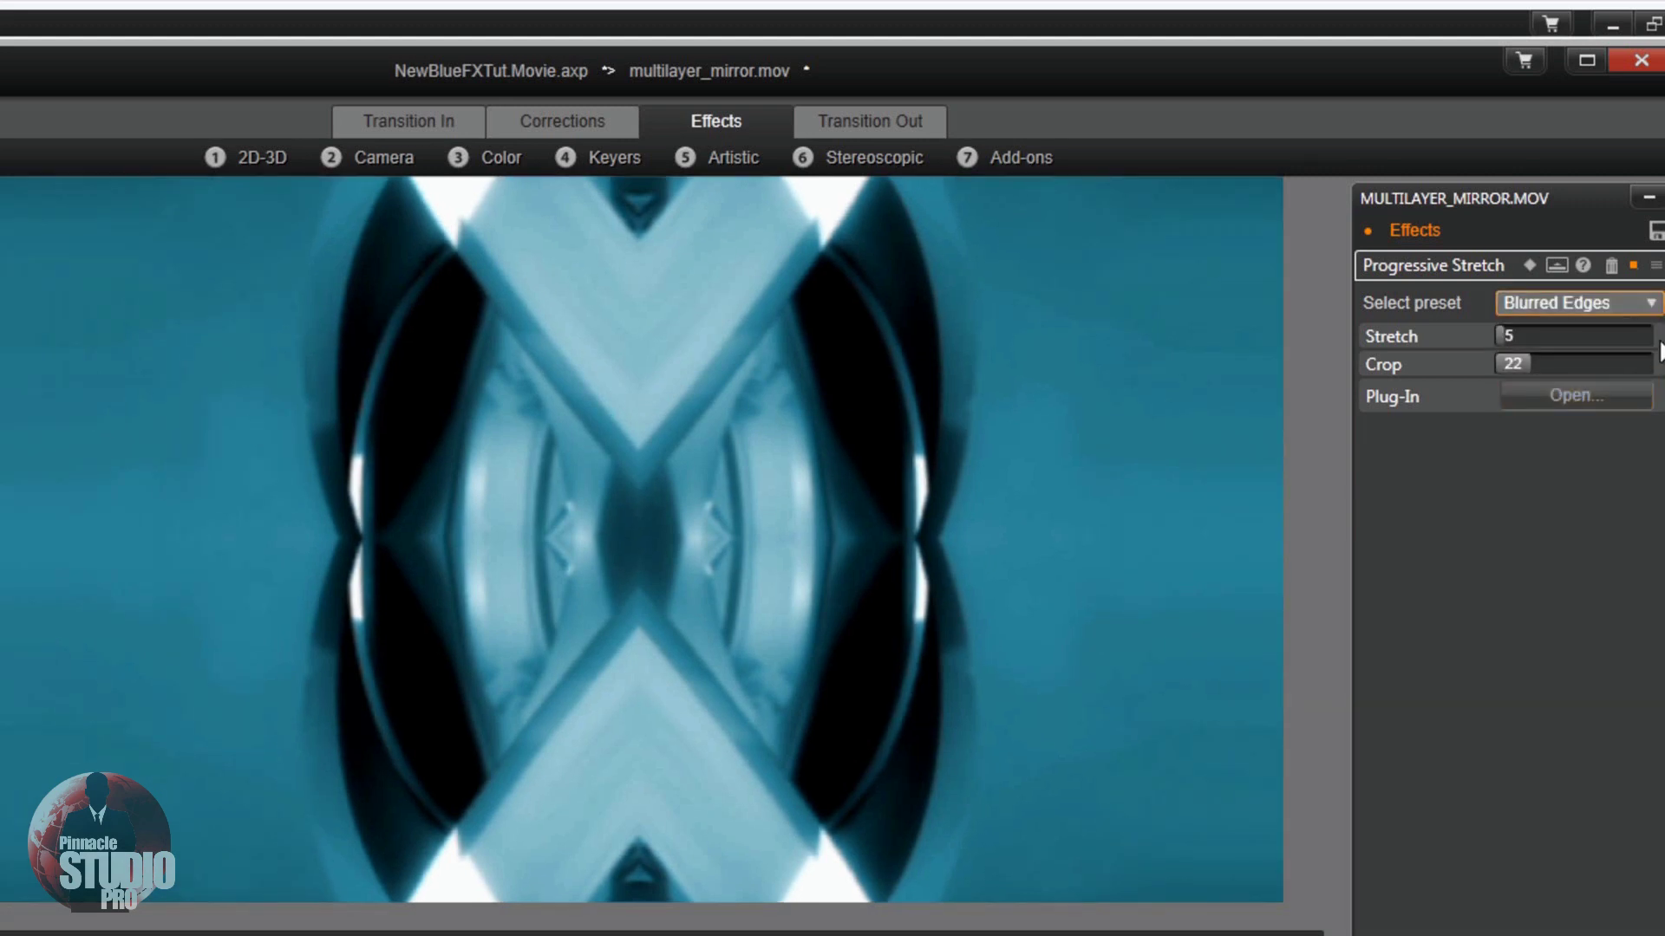
{"action": "left_click", "coordinate": [1642, 305]}
{"action": "key", "text": "Escape"}
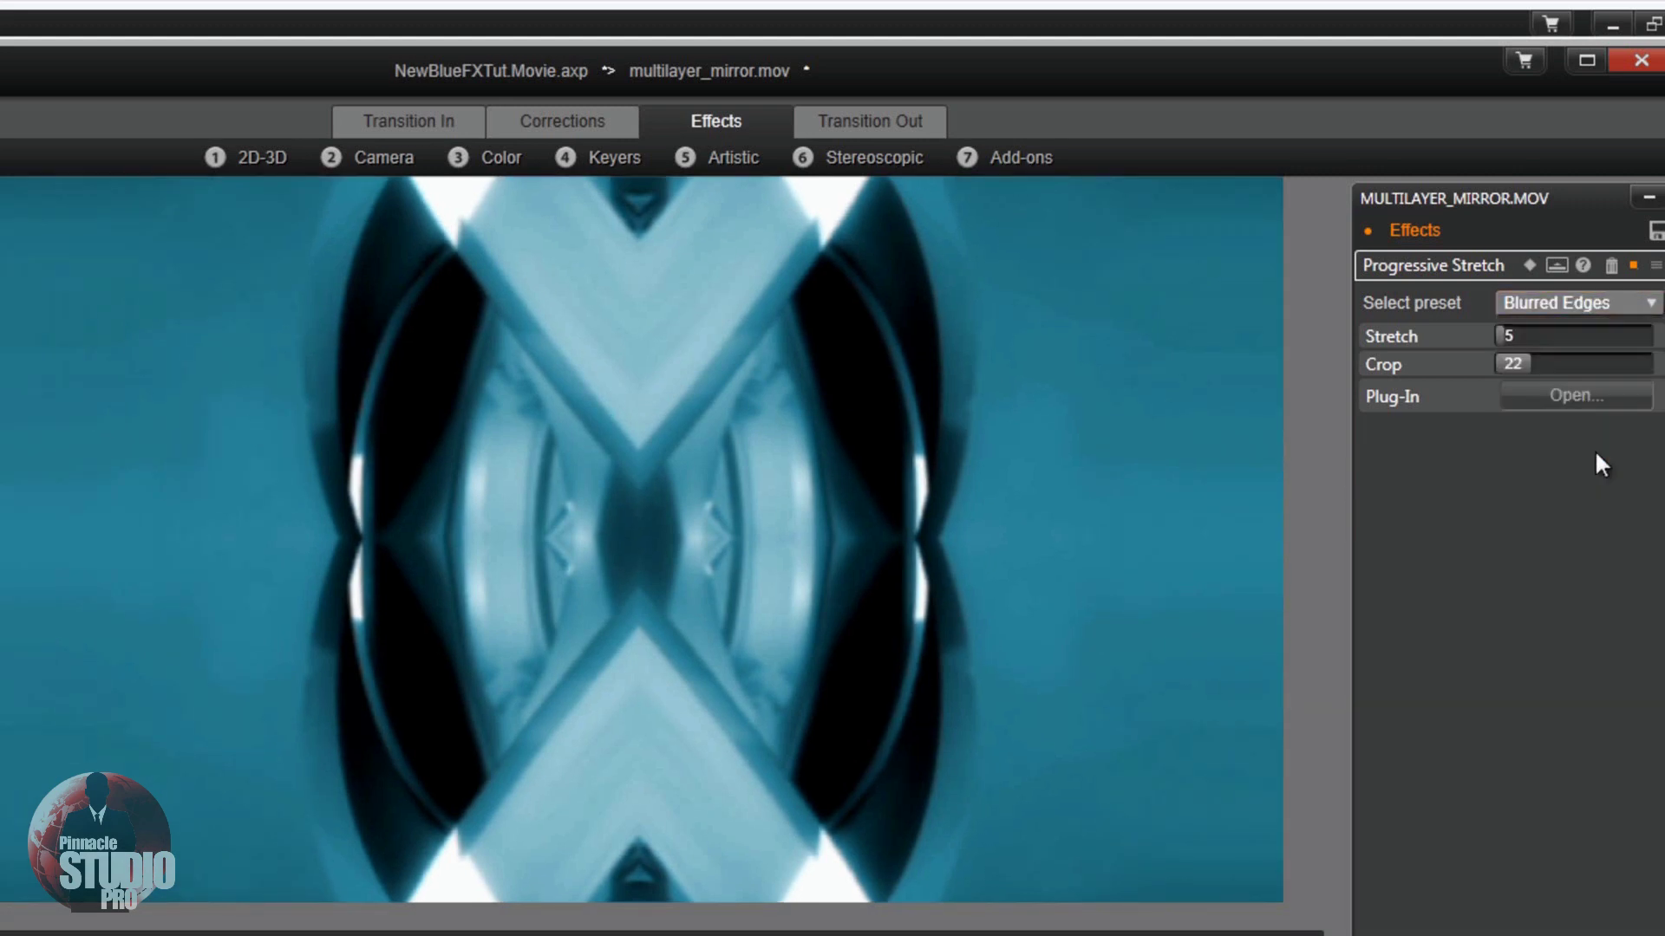
{"action": "left_click", "coordinate": [1651, 306]}
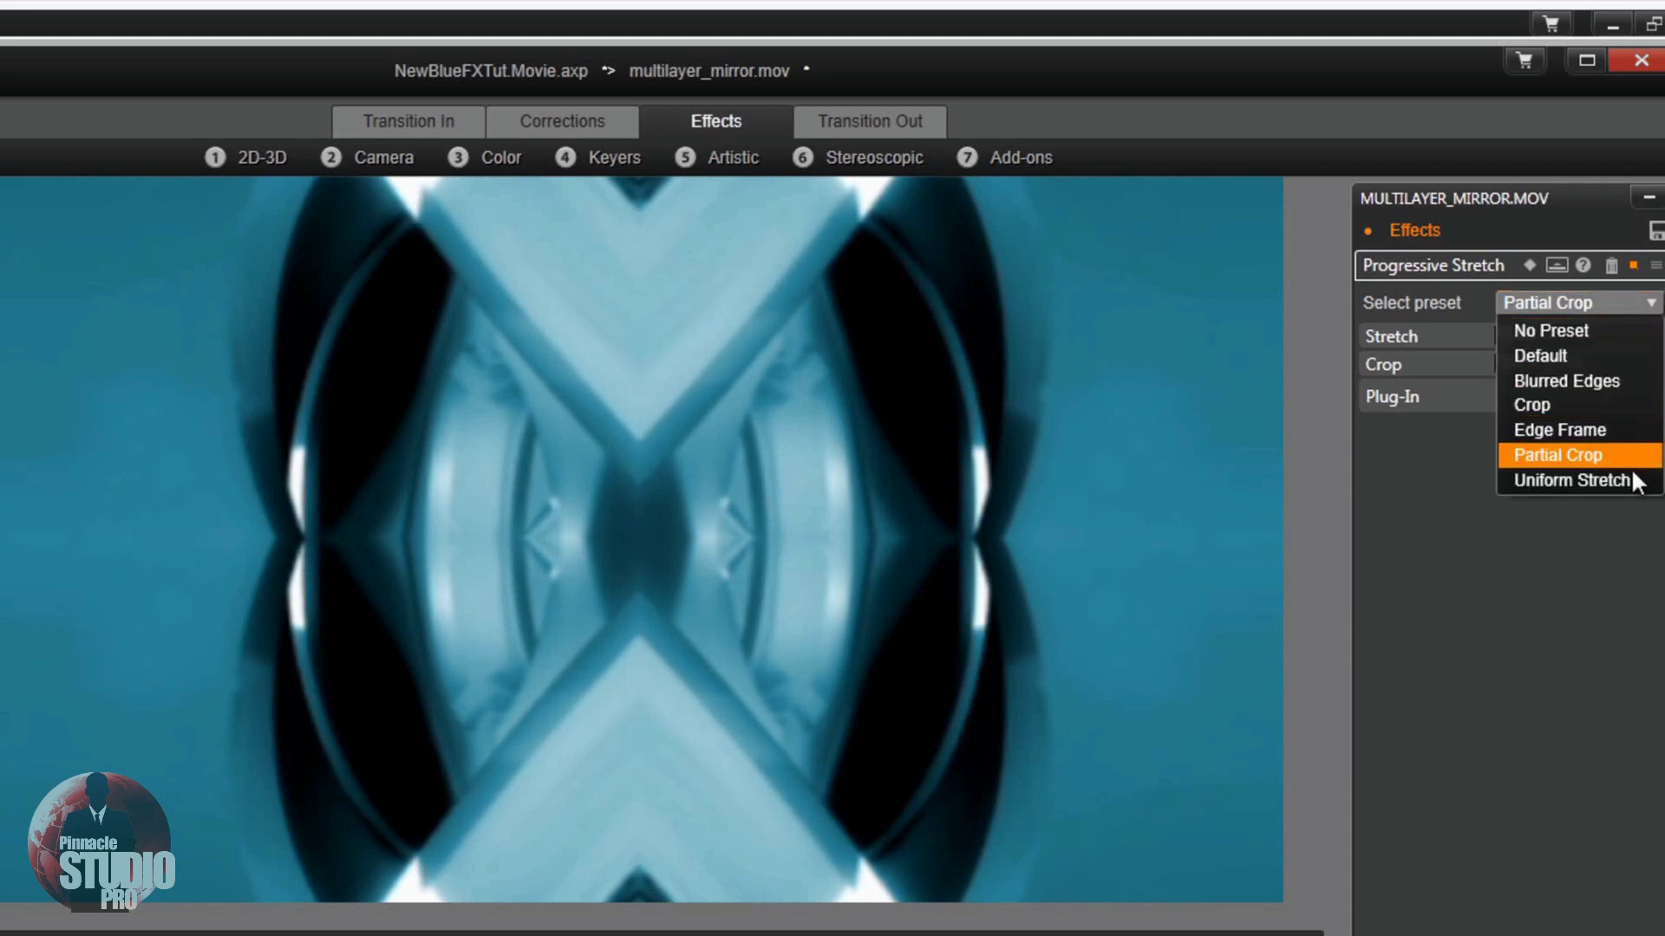
{"action": "left_click", "coordinate": [1621, 481]}
{"action": "left_click", "coordinate": [1651, 303]}
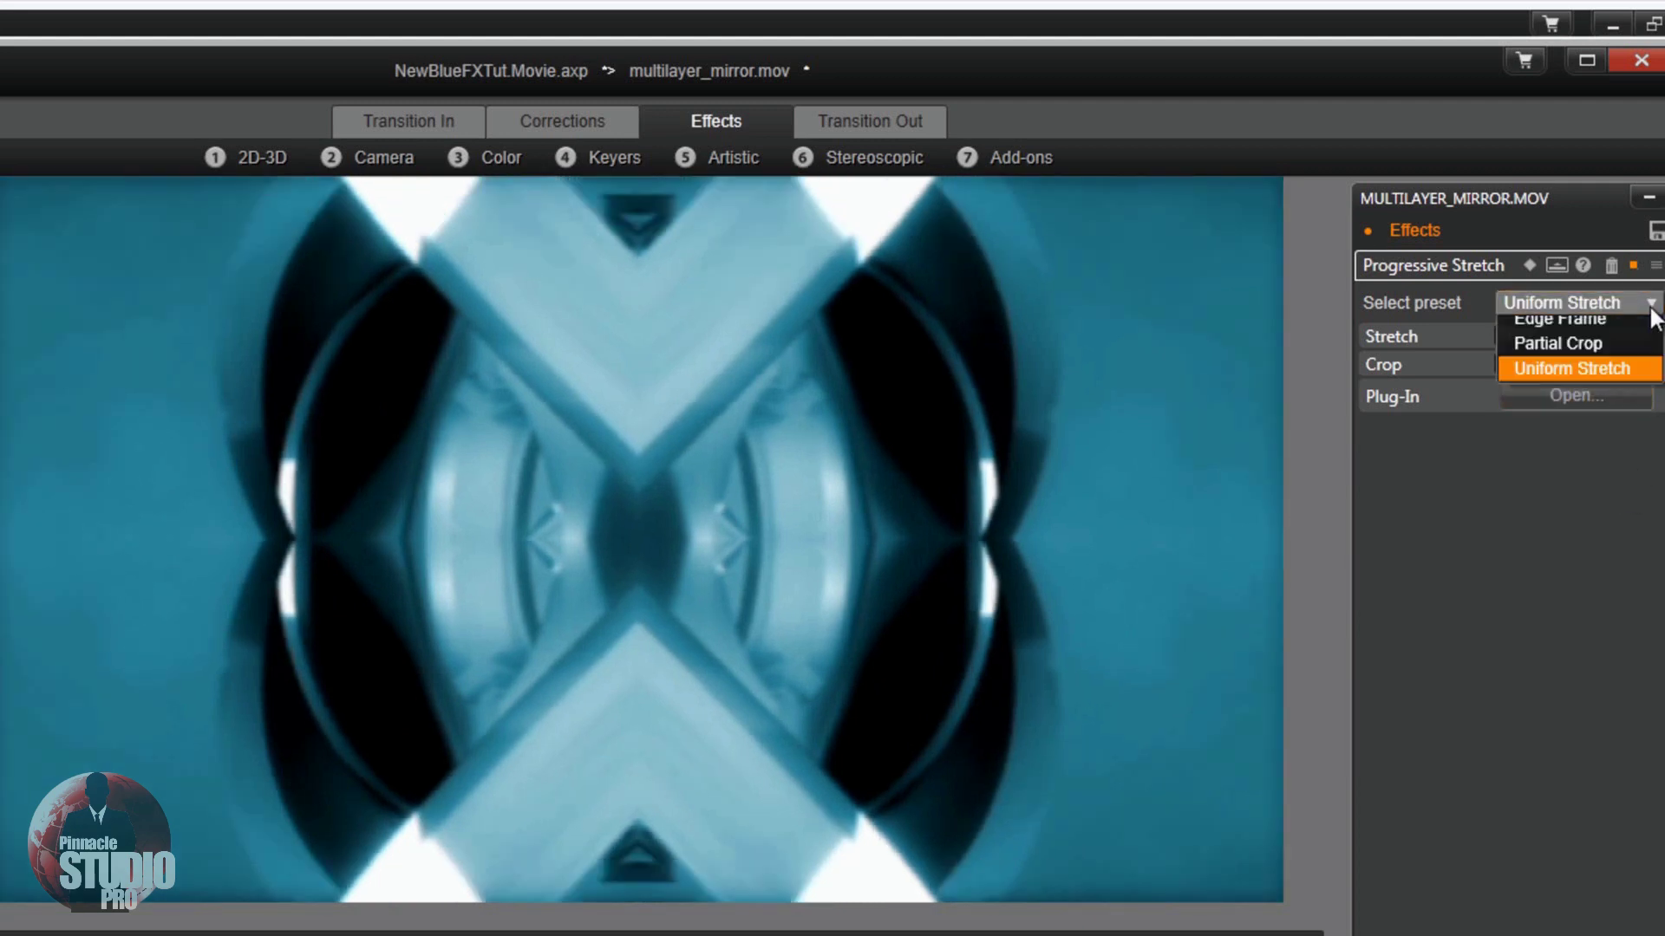
{"action": "left_click", "coordinate": [1596, 350]}
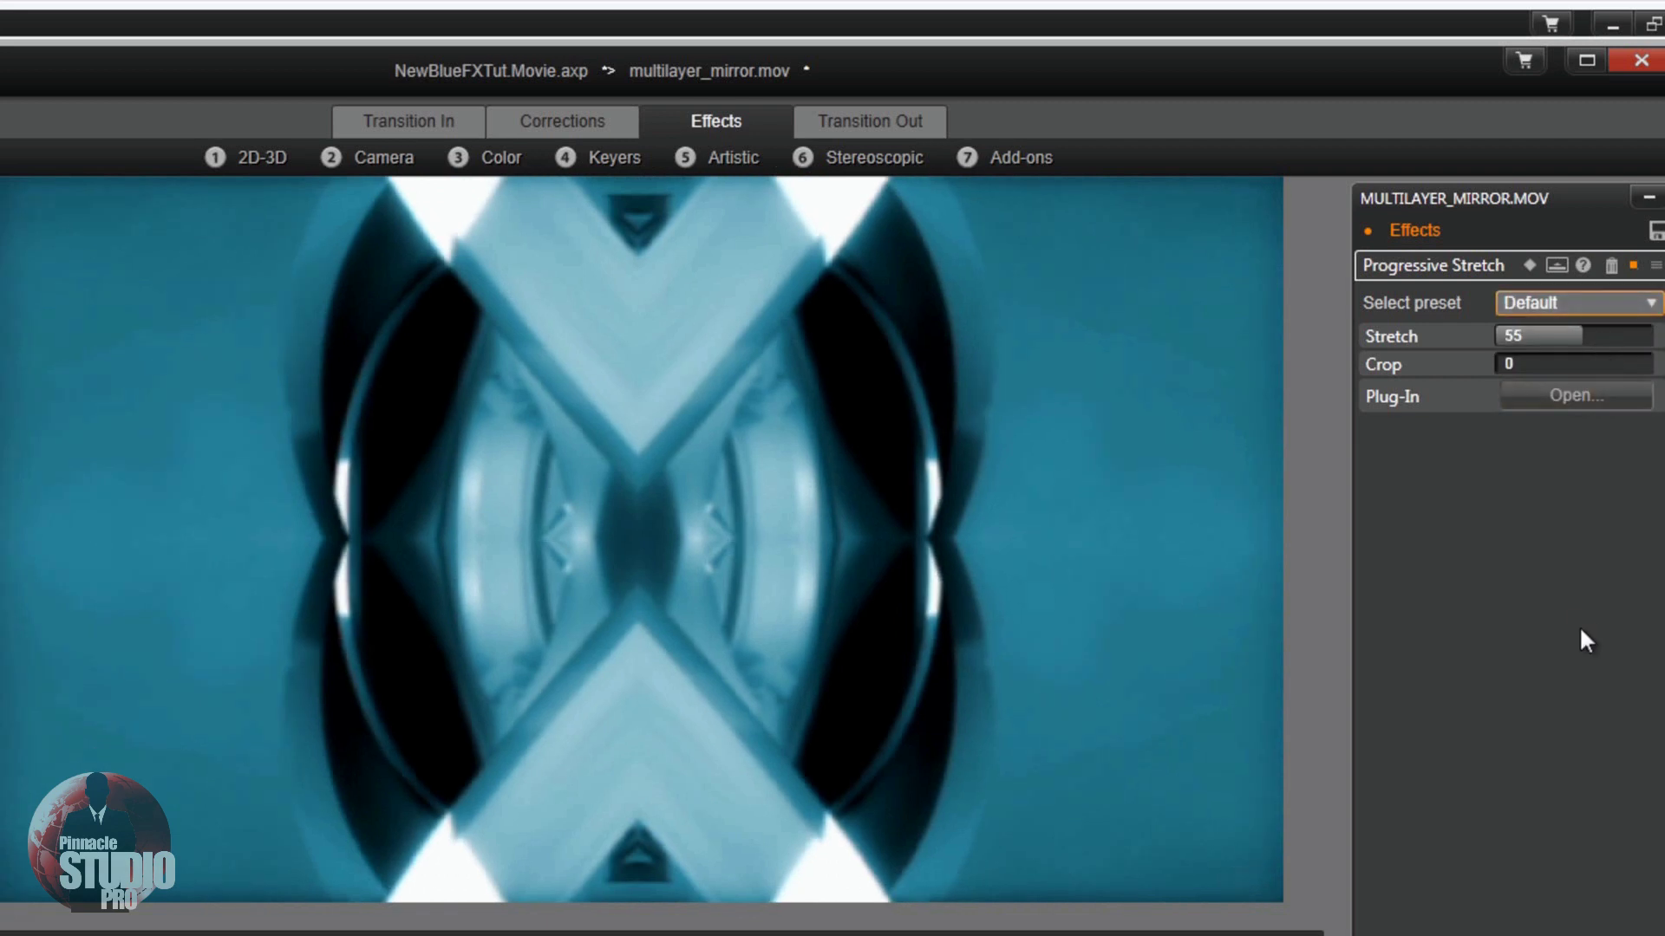
Step: Keep the Default preset on the Progressive Stretch effect and accept the changes to the multilayer_mirror.mov clip
{"action": "left_click", "coordinate": [1651, 303]}
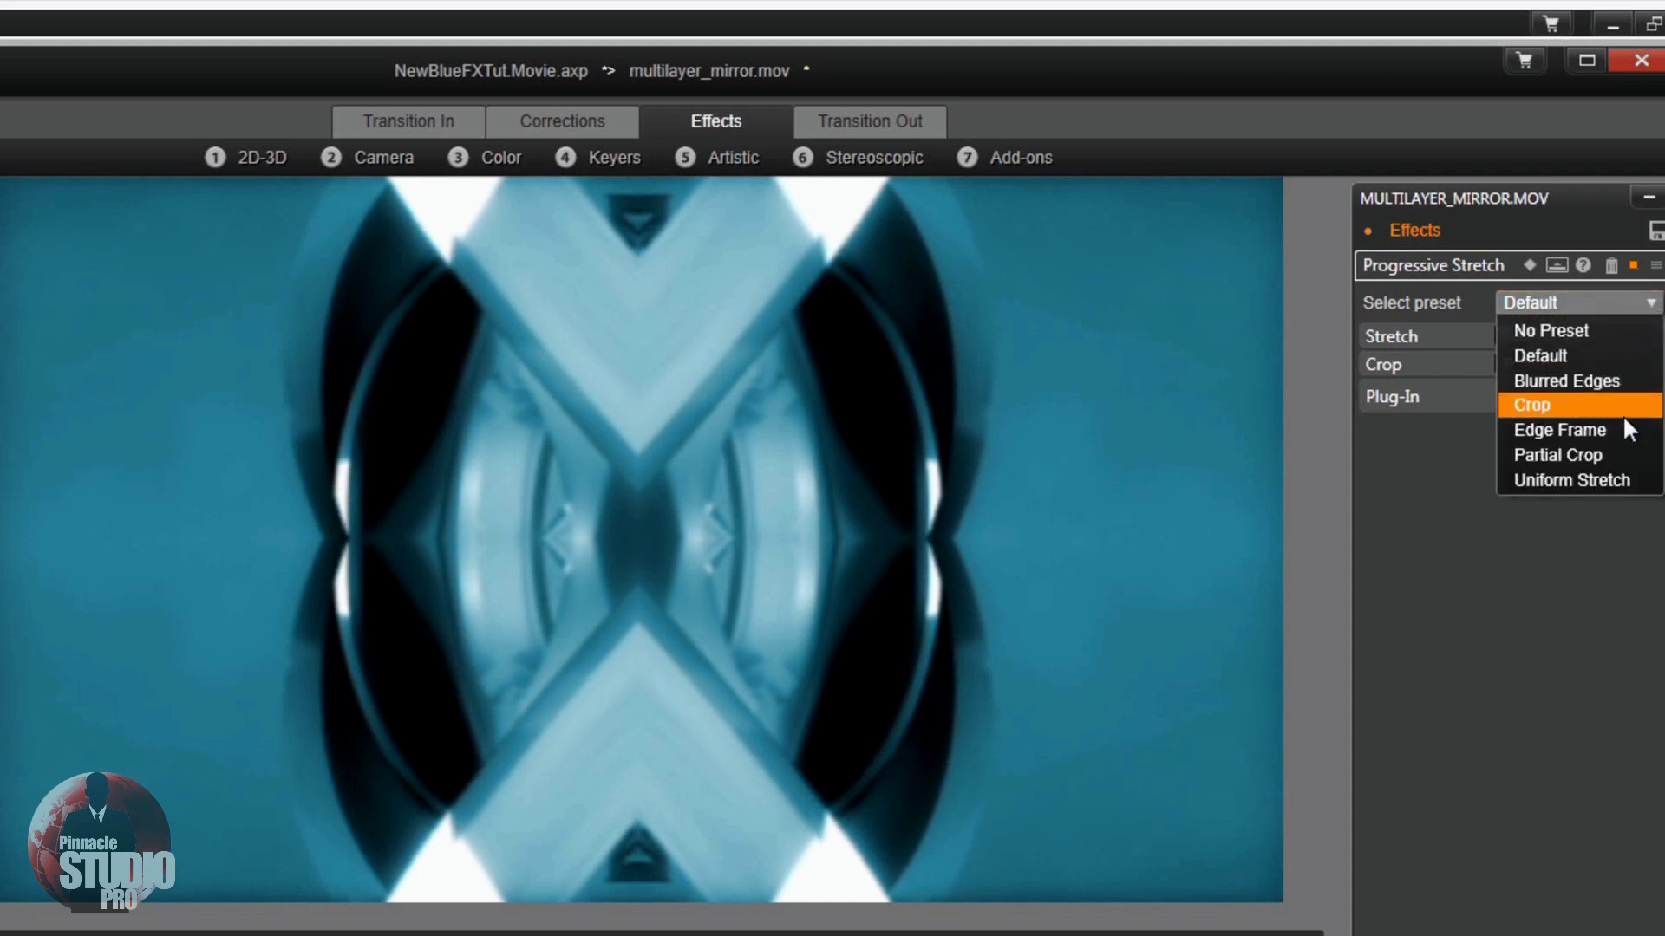
{"action": "left_click", "coordinate": [1432, 544]}
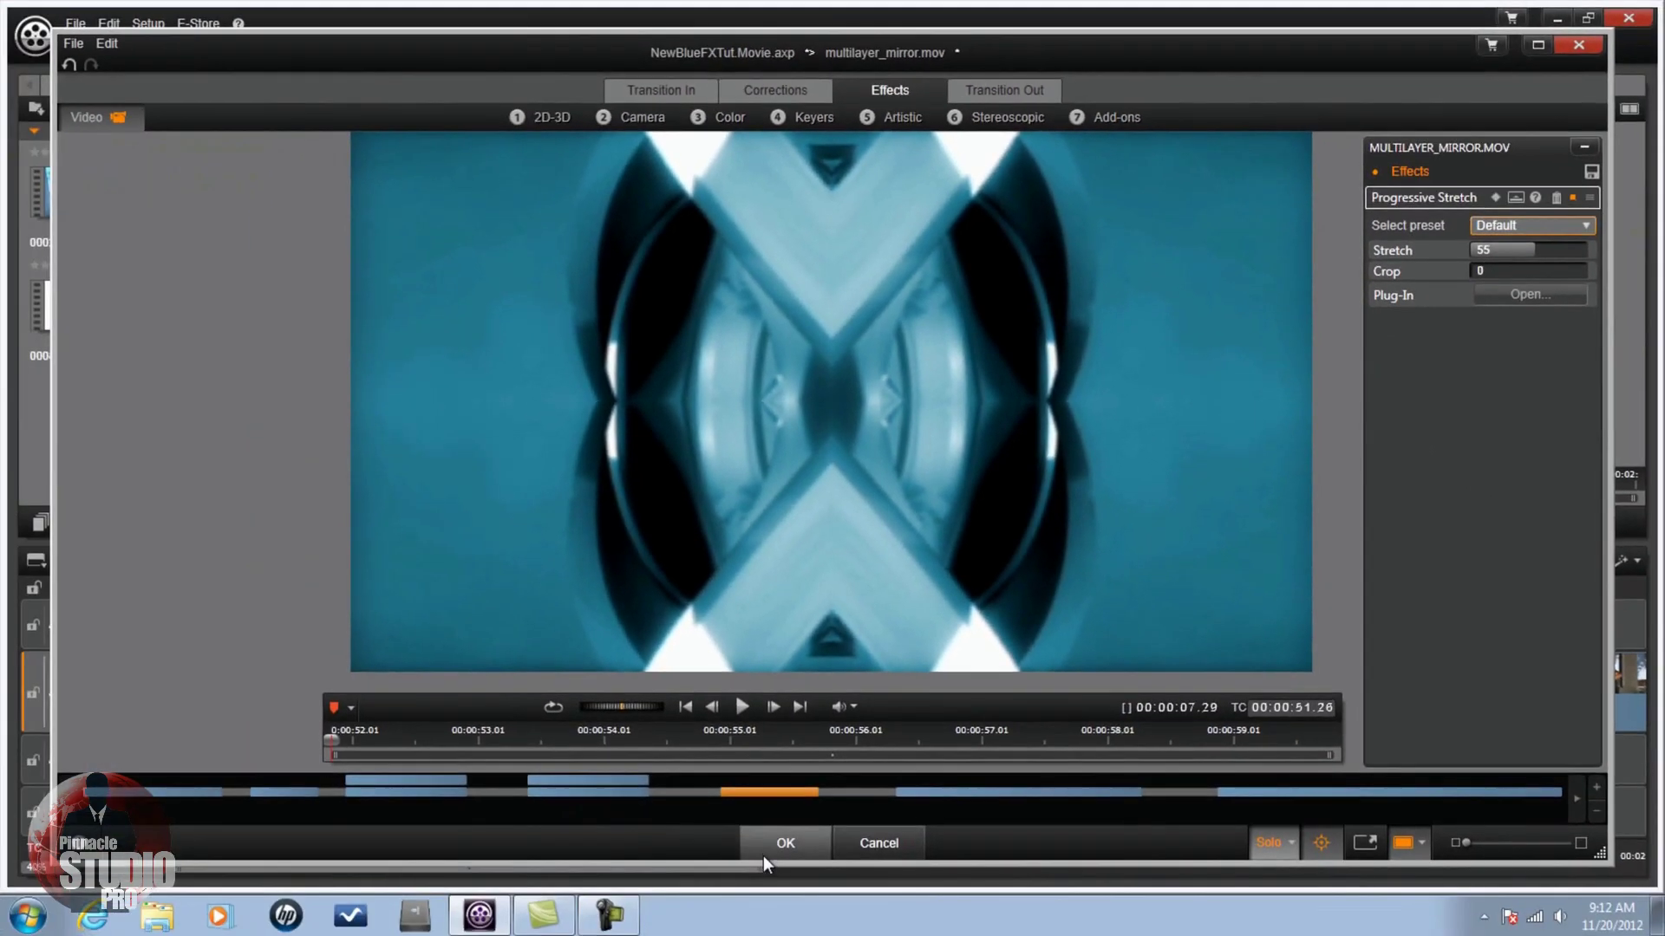
{"action": "left_click", "coordinate": [780, 847]}
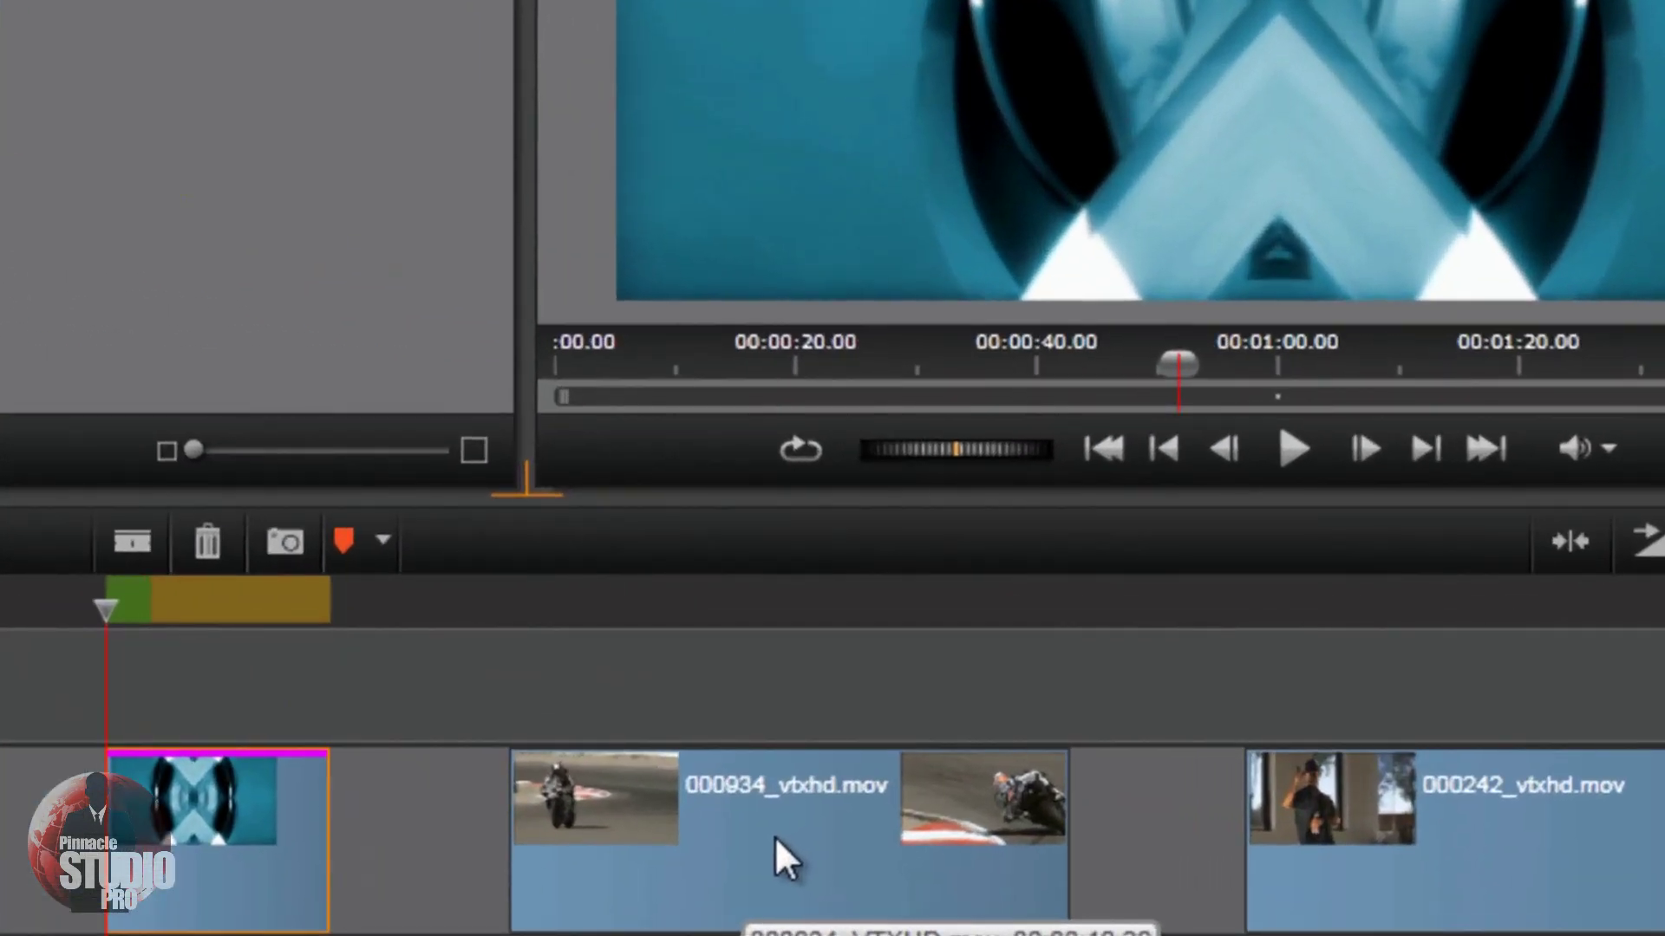
Step: Apply the NewBlue Video Essentials V Selective Focus effect to the 000934_vtxhd.mov clip, and compare the picture with the effect off and on
{"action": "right_click", "coordinate": [776, 839]}
{"action": "left_click", "coordinate": [981, 178]}
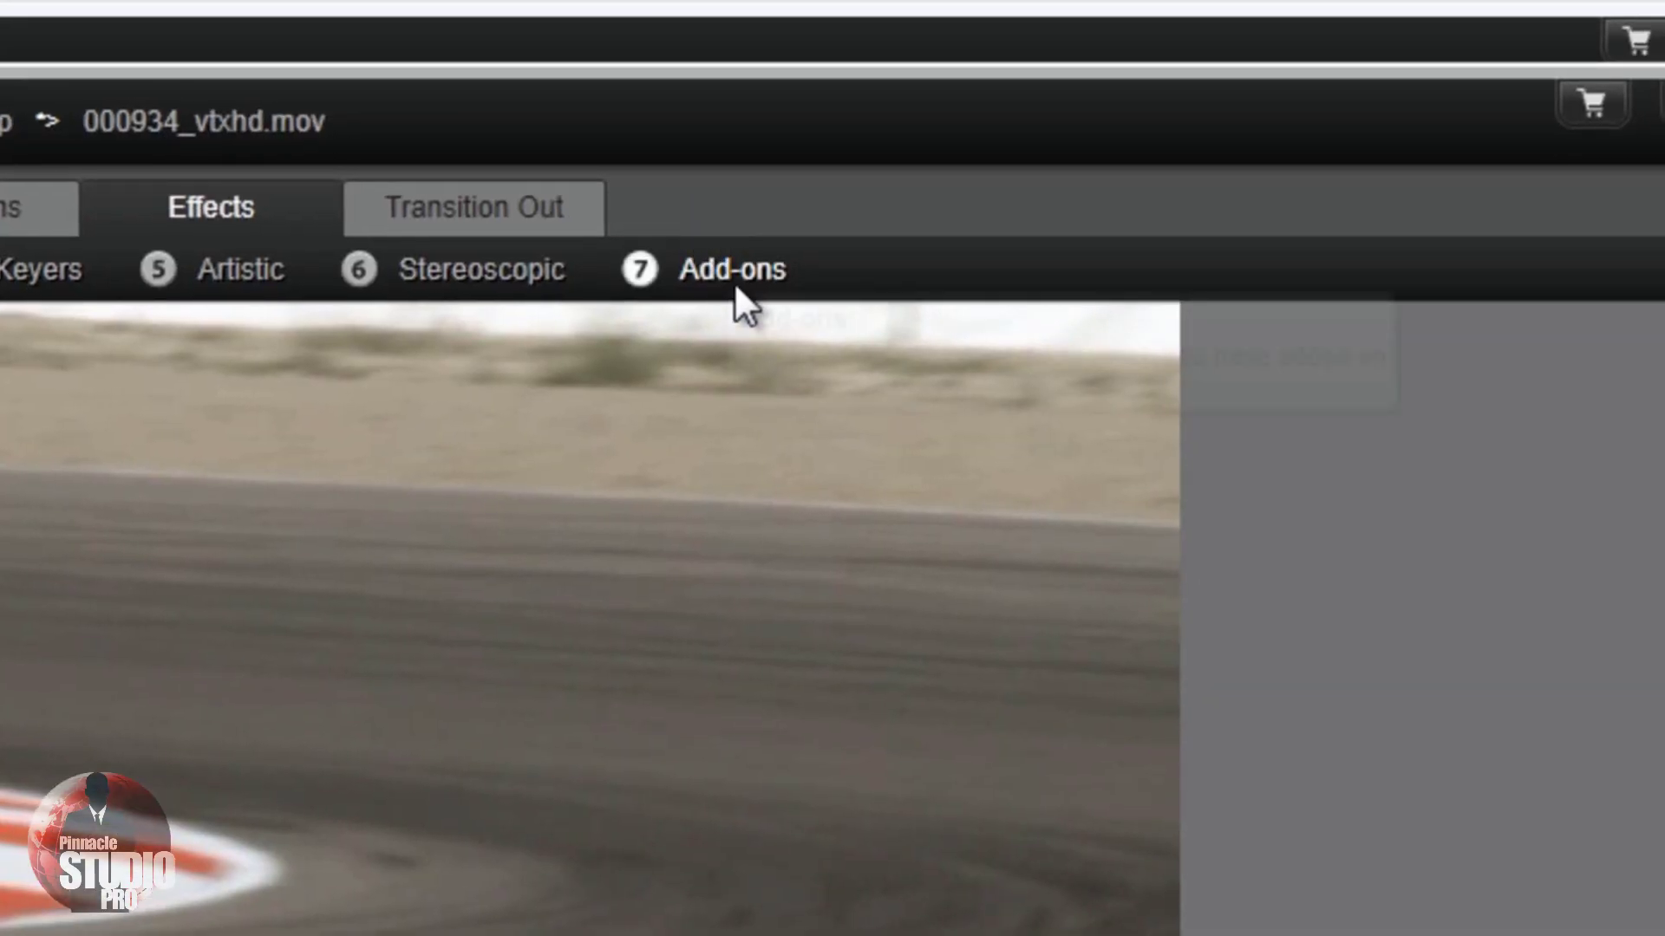
{"action": "left_click", "coordinate": [735, 286]}
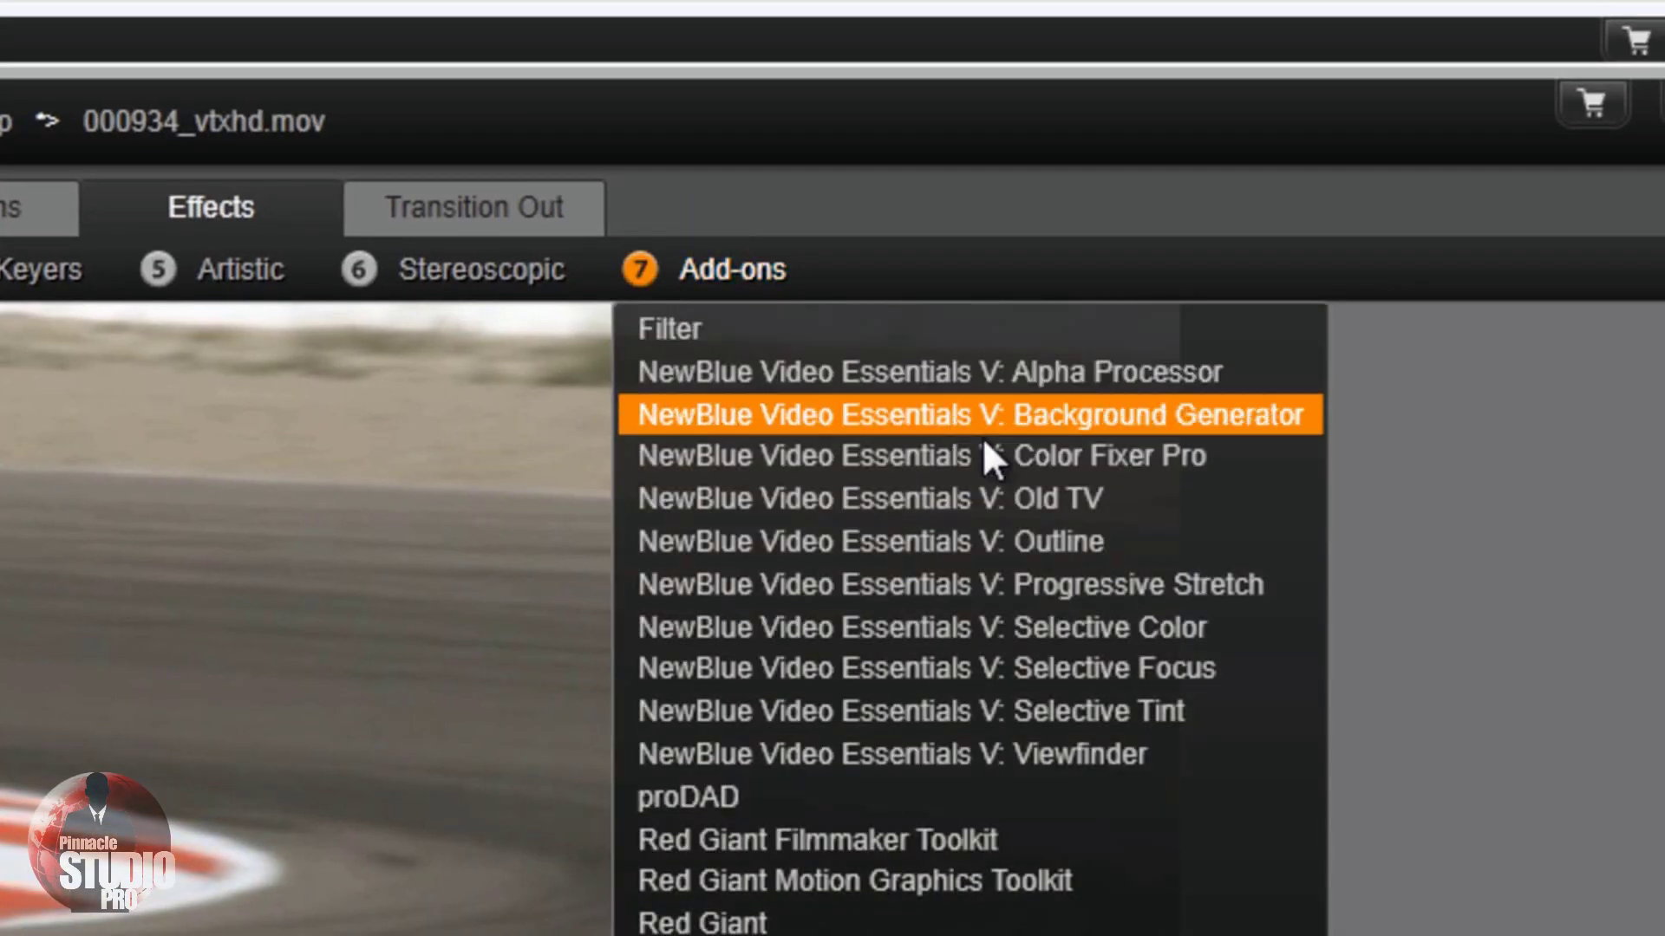
{"action": "left_click", "coordinate": [1011, 671]}
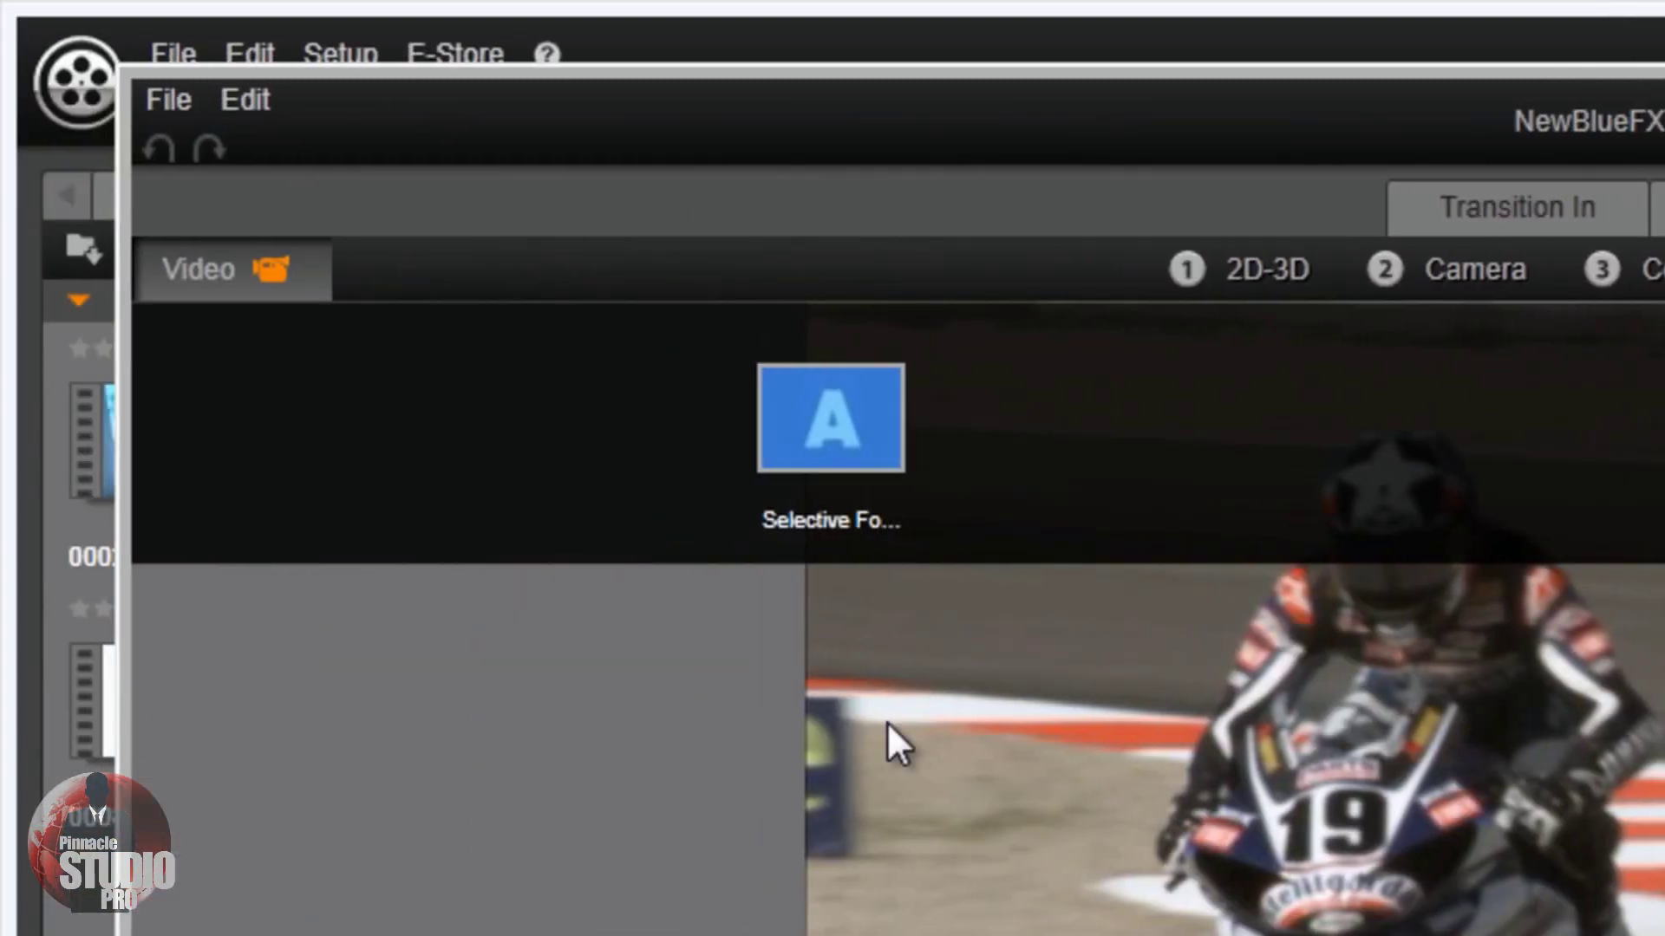
{"action": "left_click", "coordinate": [815, 451]}
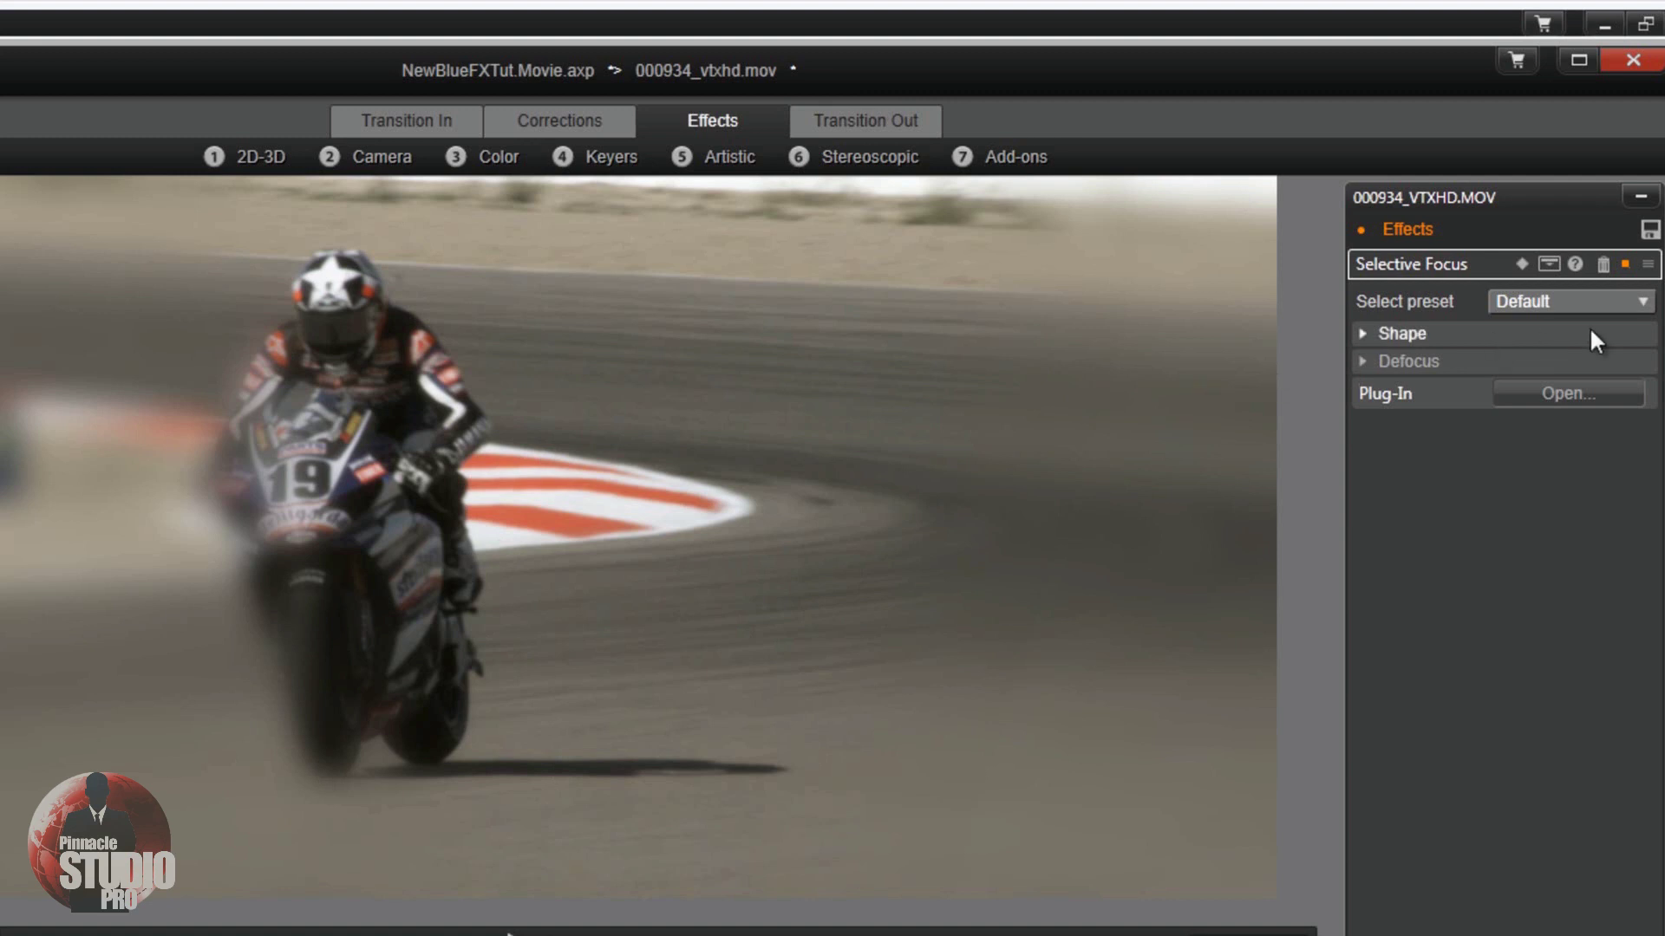
{"action": "left_click", "coordinate": [1622, 268]}
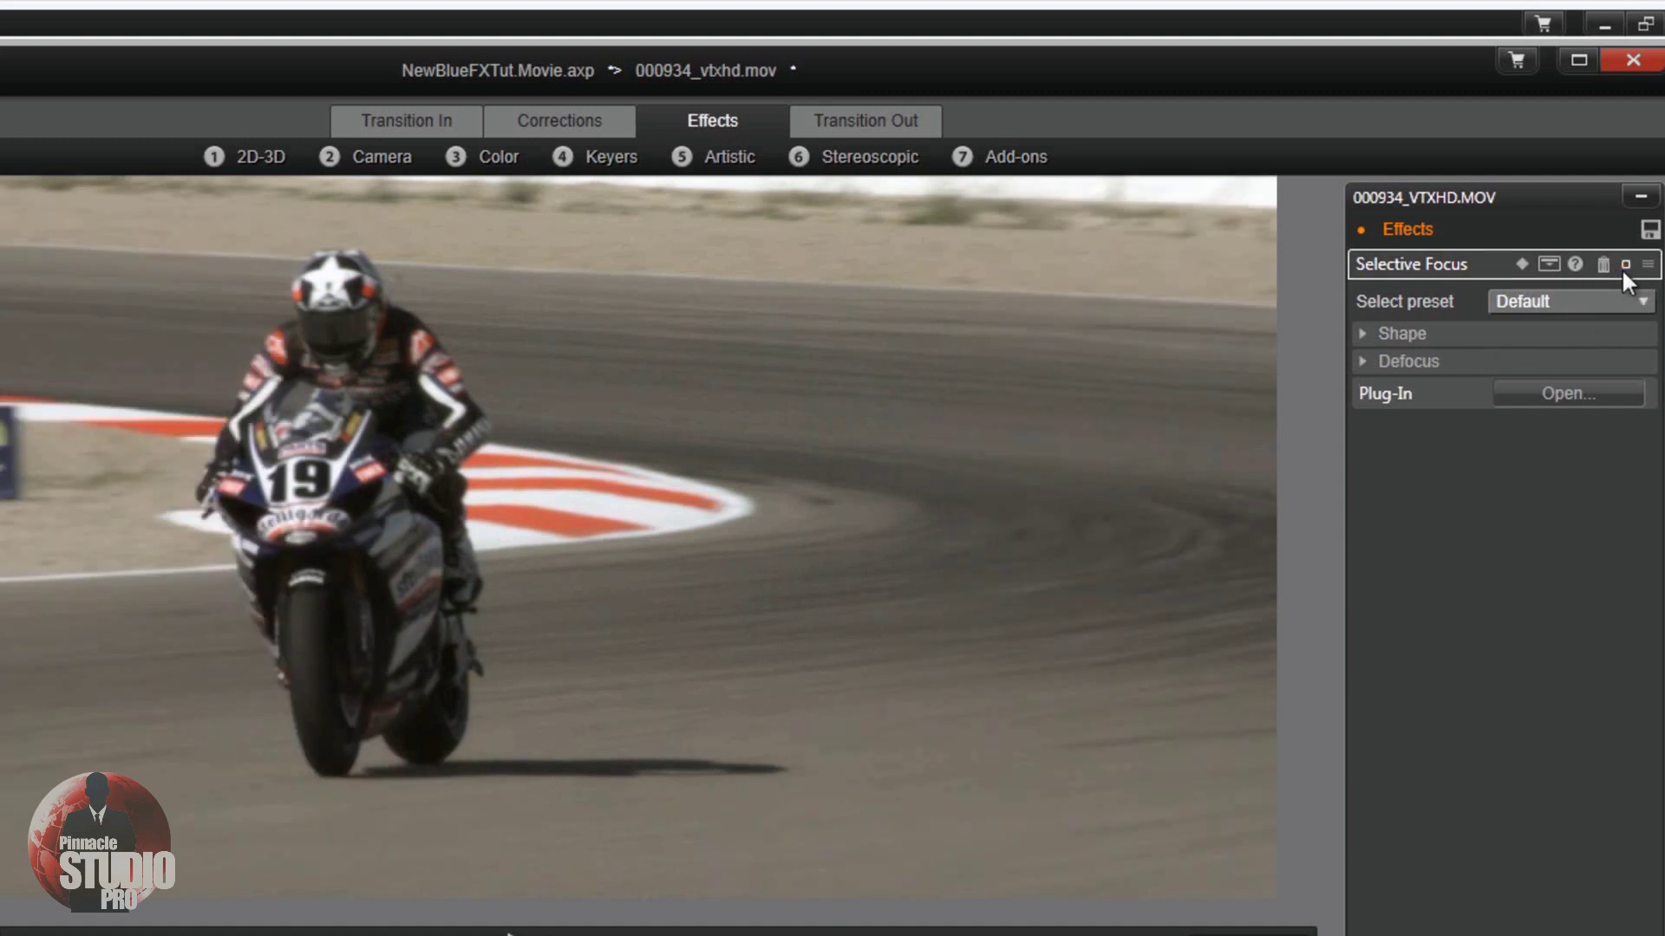
{"action": "left_click", "coordinate": [1622, 268]}
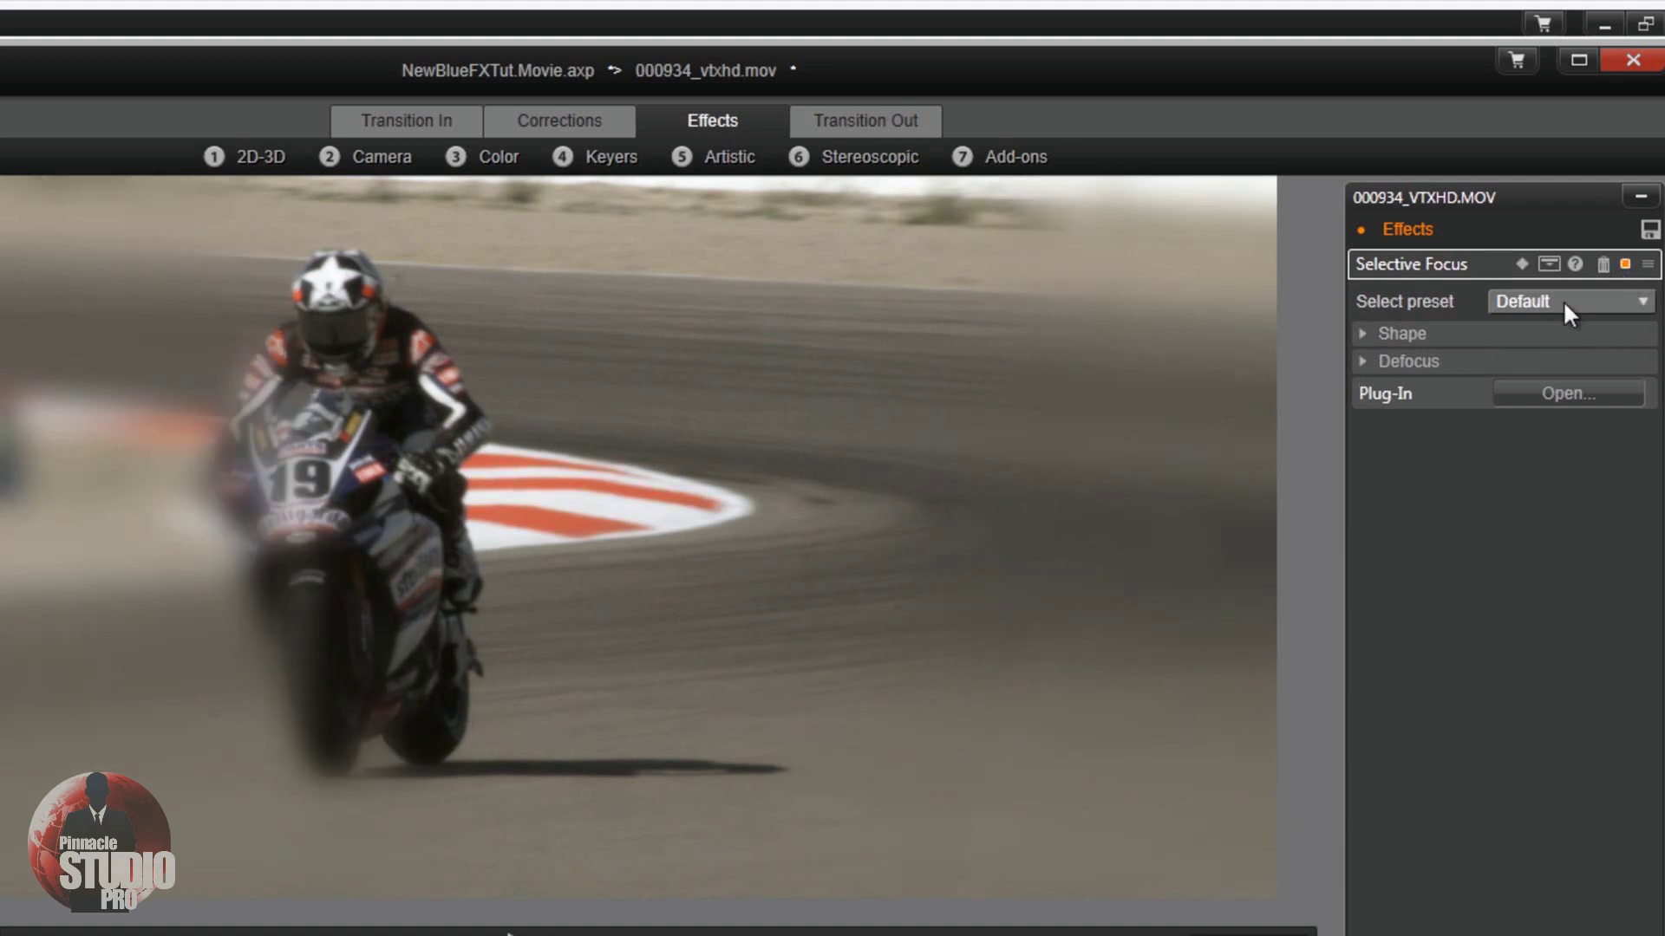
Step: Try the Depth of Field, Peephole and Centered Oval presets on the Selective Focus effect
{"action": "left_click", "coordinate": [1642, 304]}
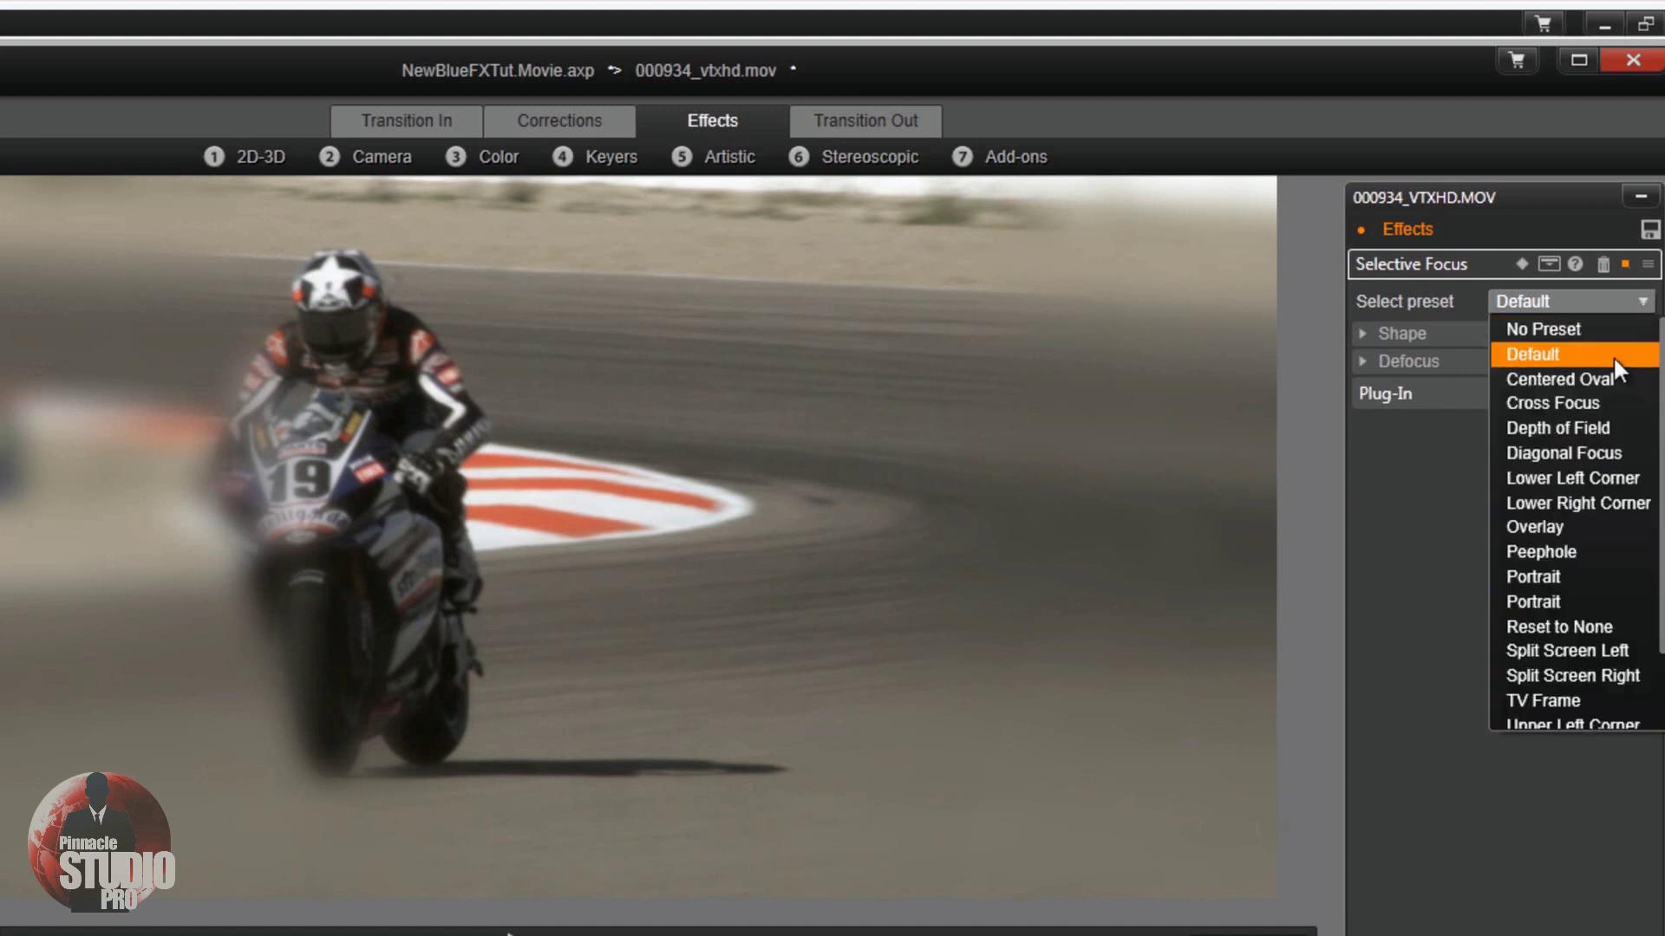
{"action": "left_click", "coordinate": [1598, 430]}
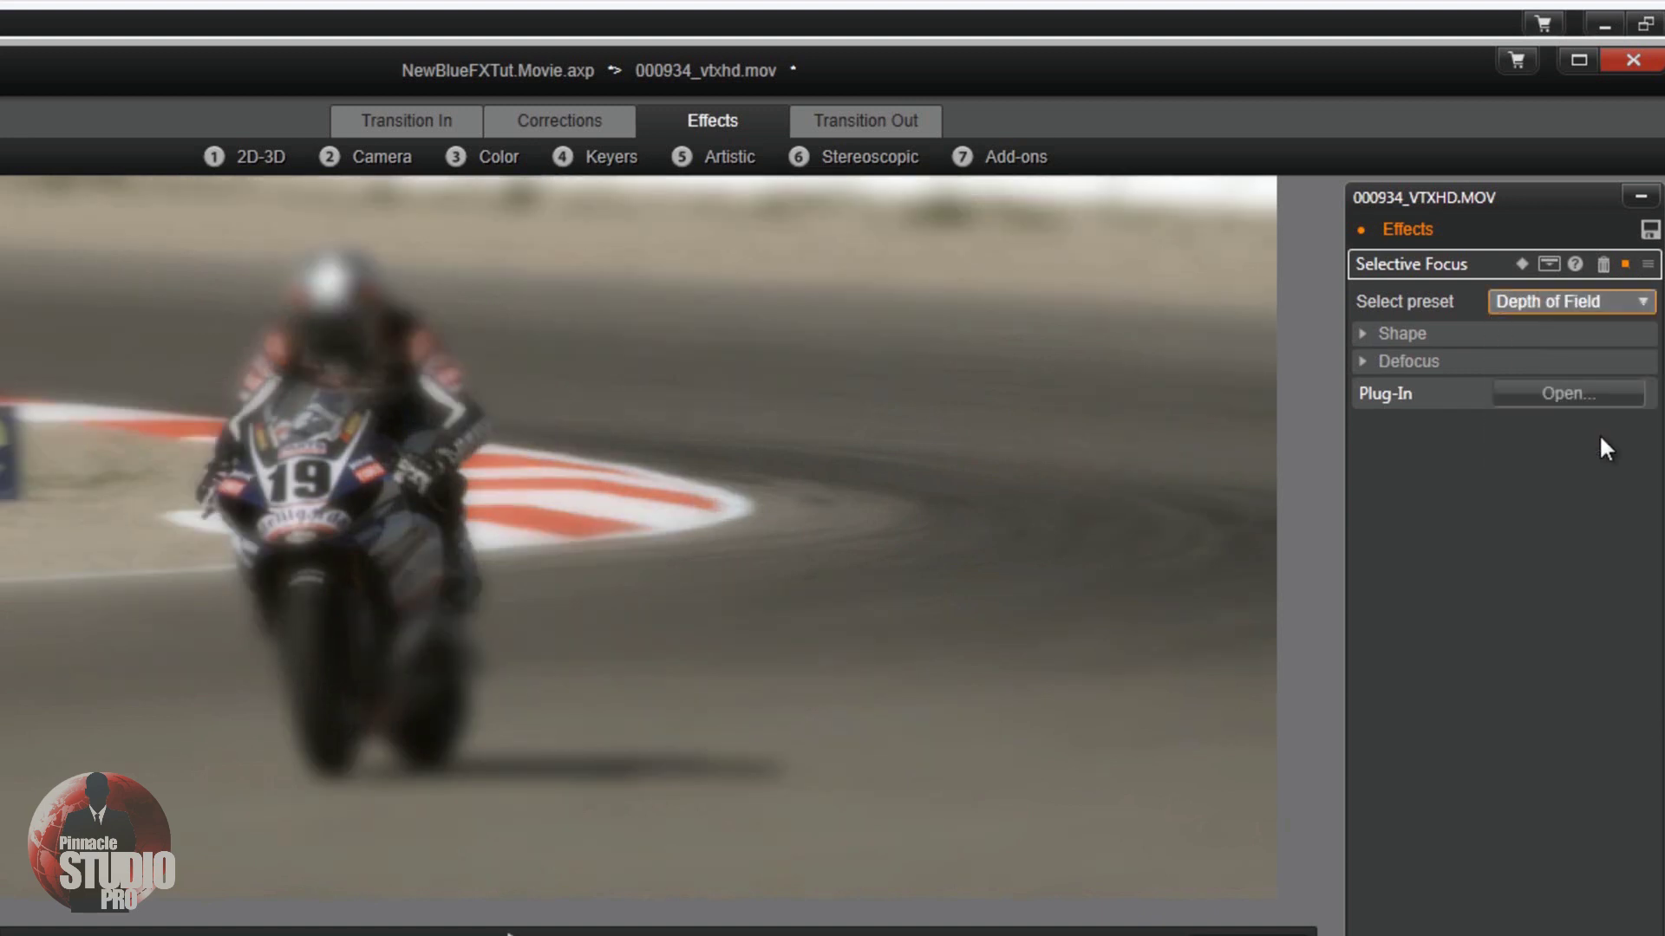
{"action": "left_click", "coordinate": [1639, 308]}
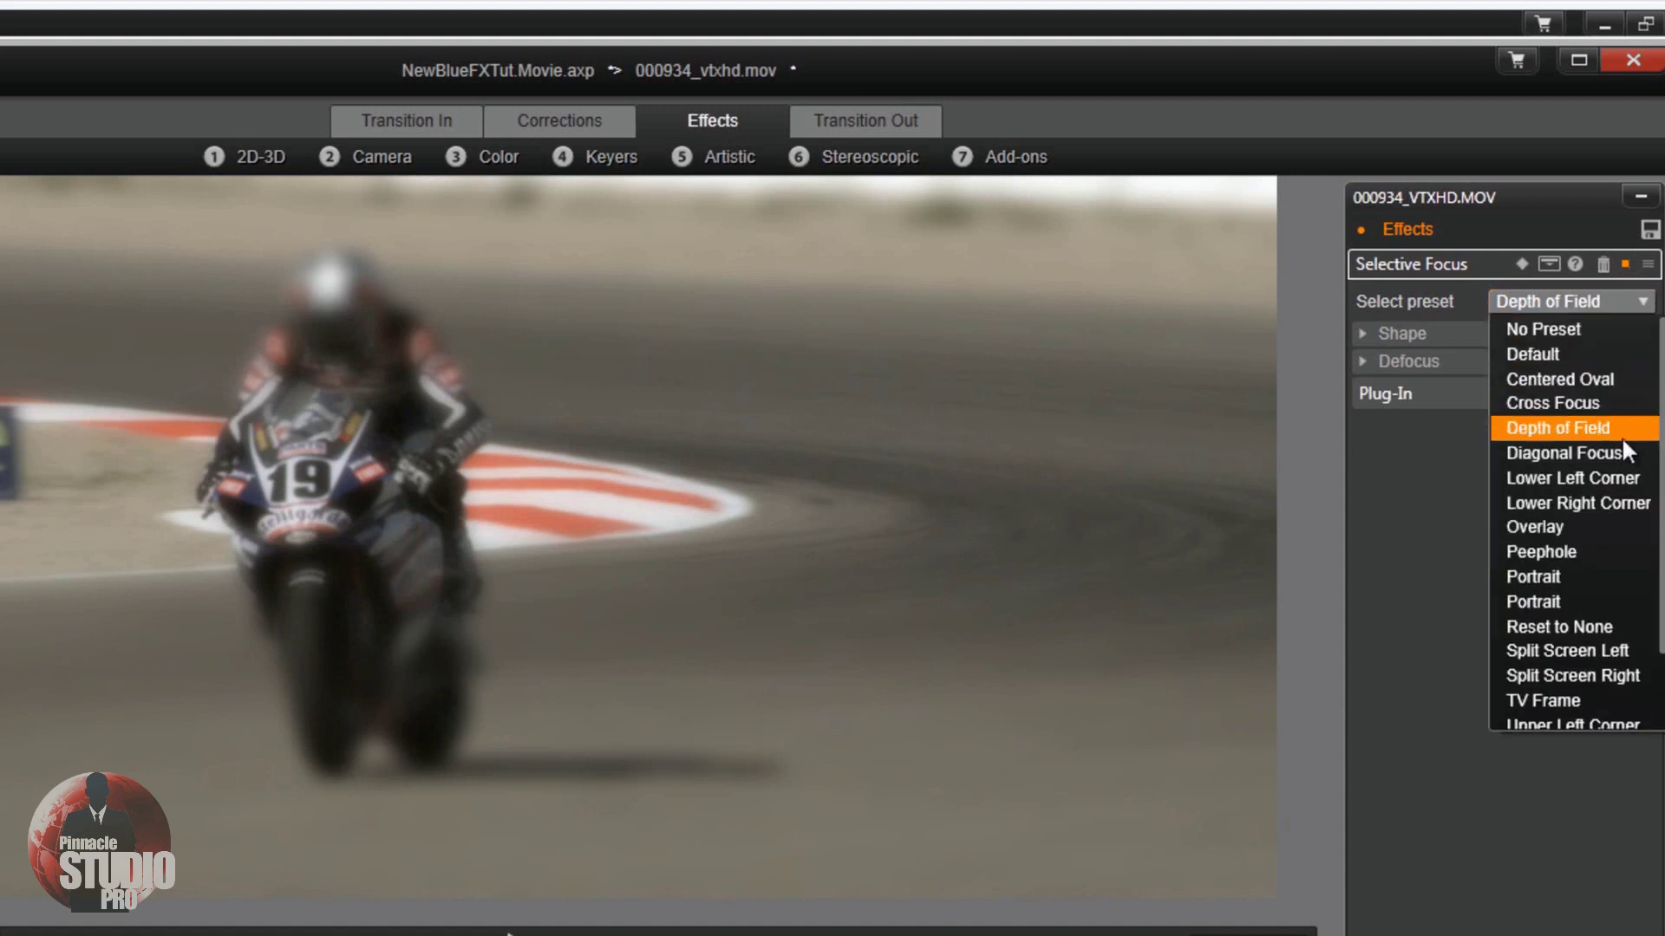
{"action": "key", "text": "Escape"}
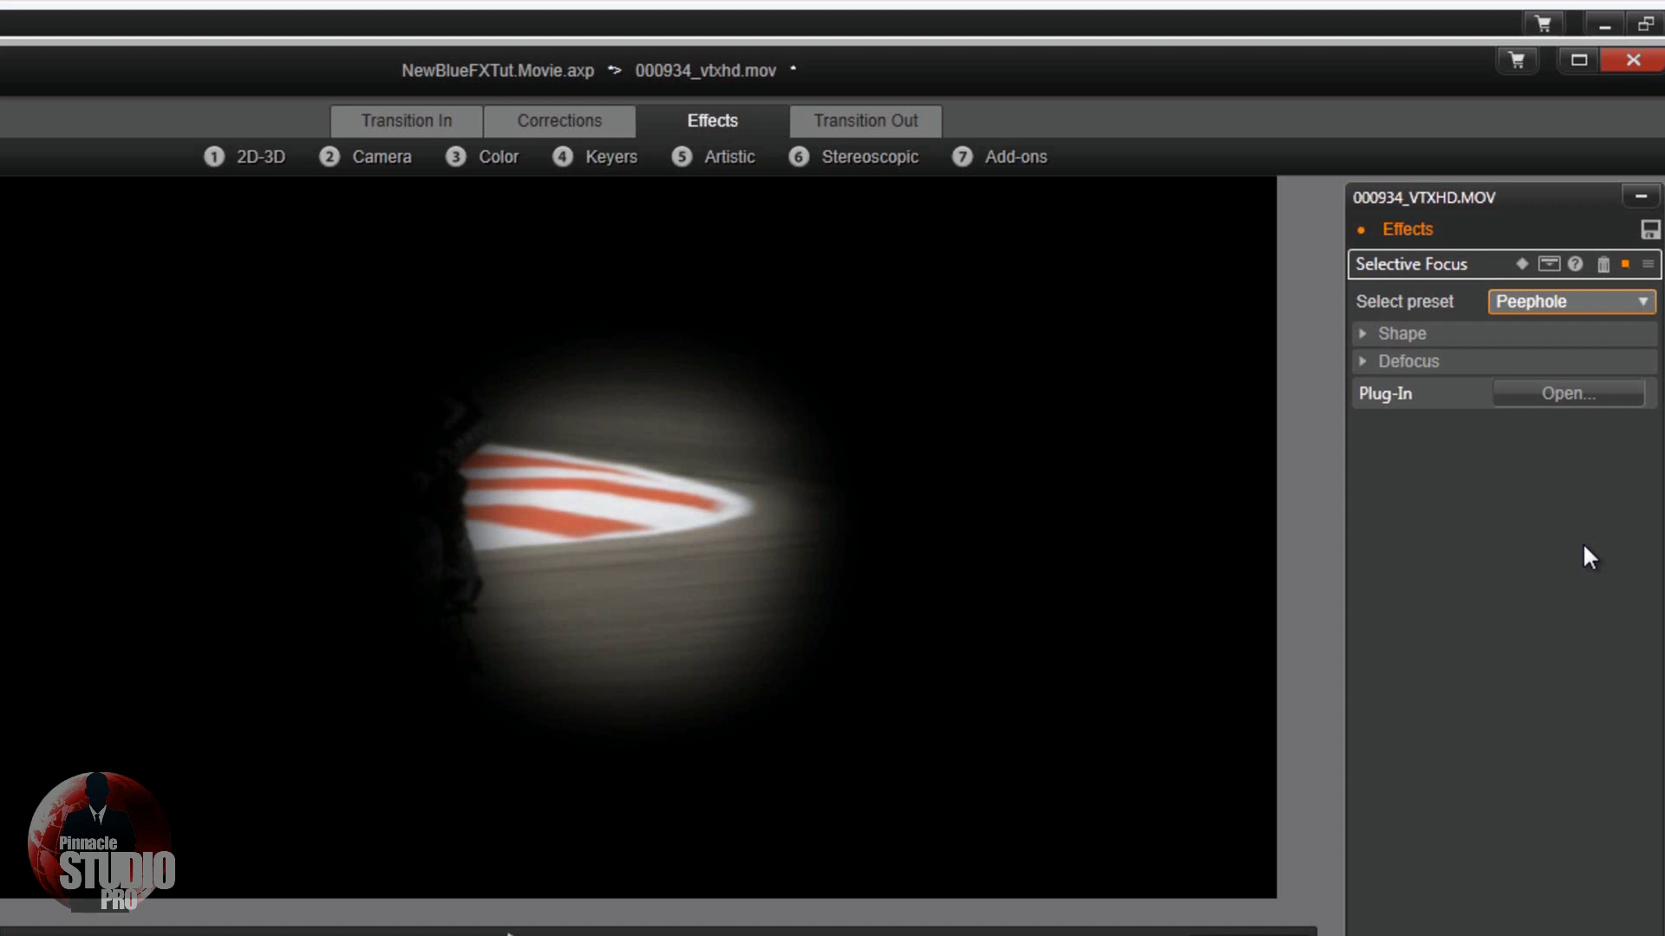
{"action": "left_click", "coordinate": [1646, 305]}
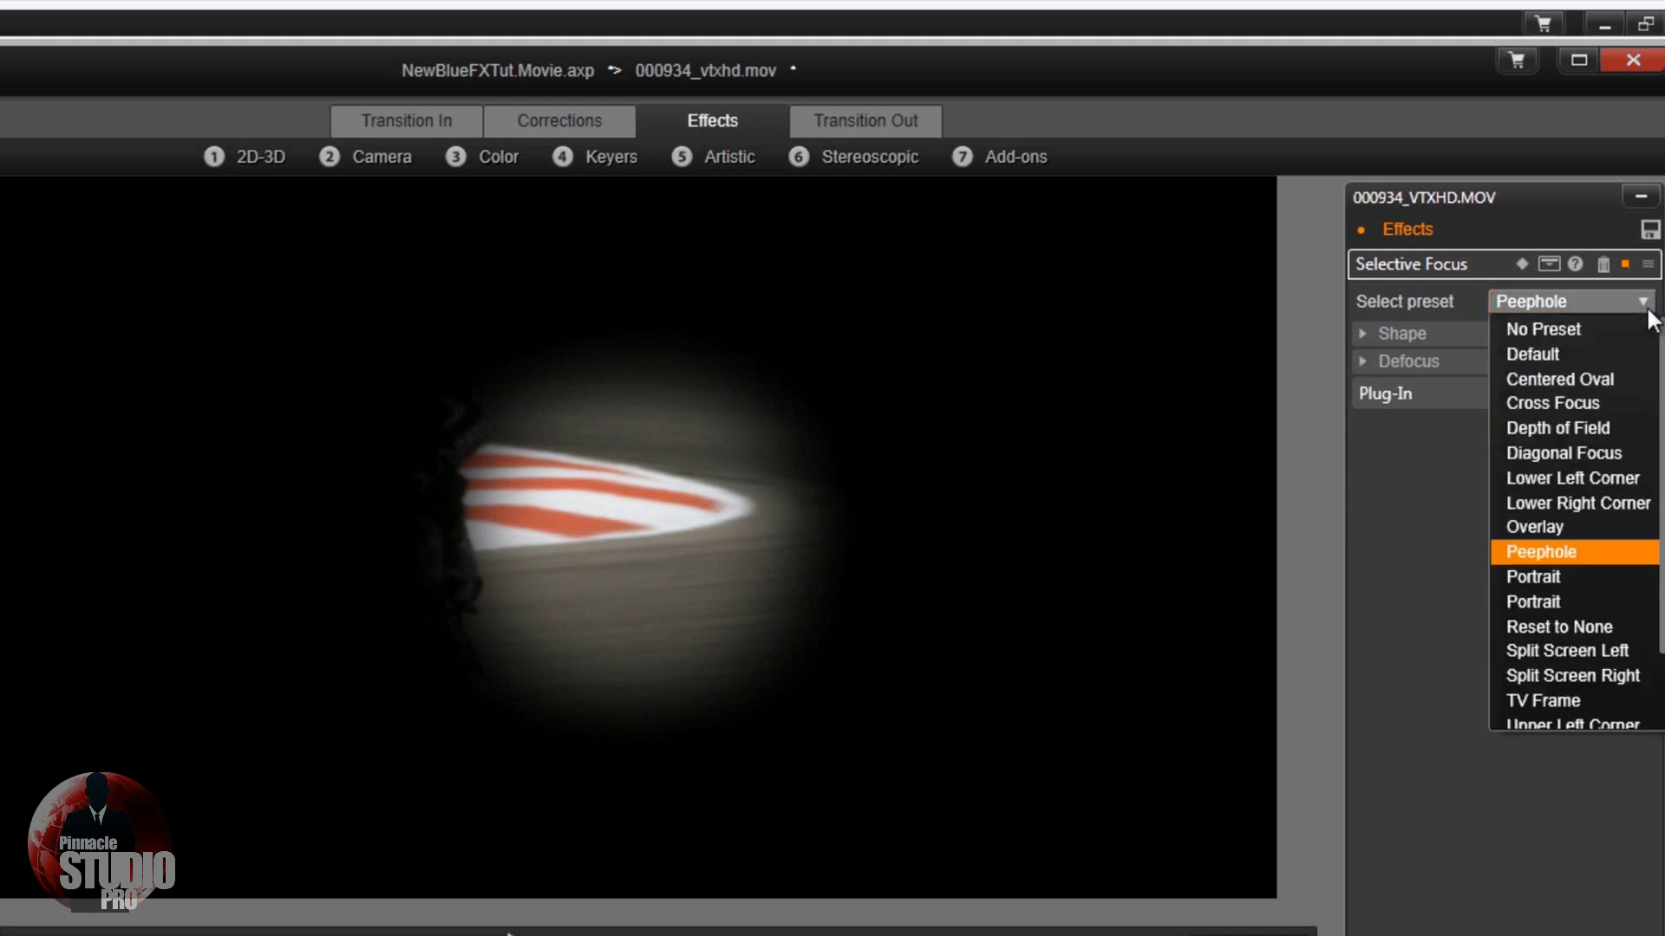
{"action": "key", "text": "Escape"}
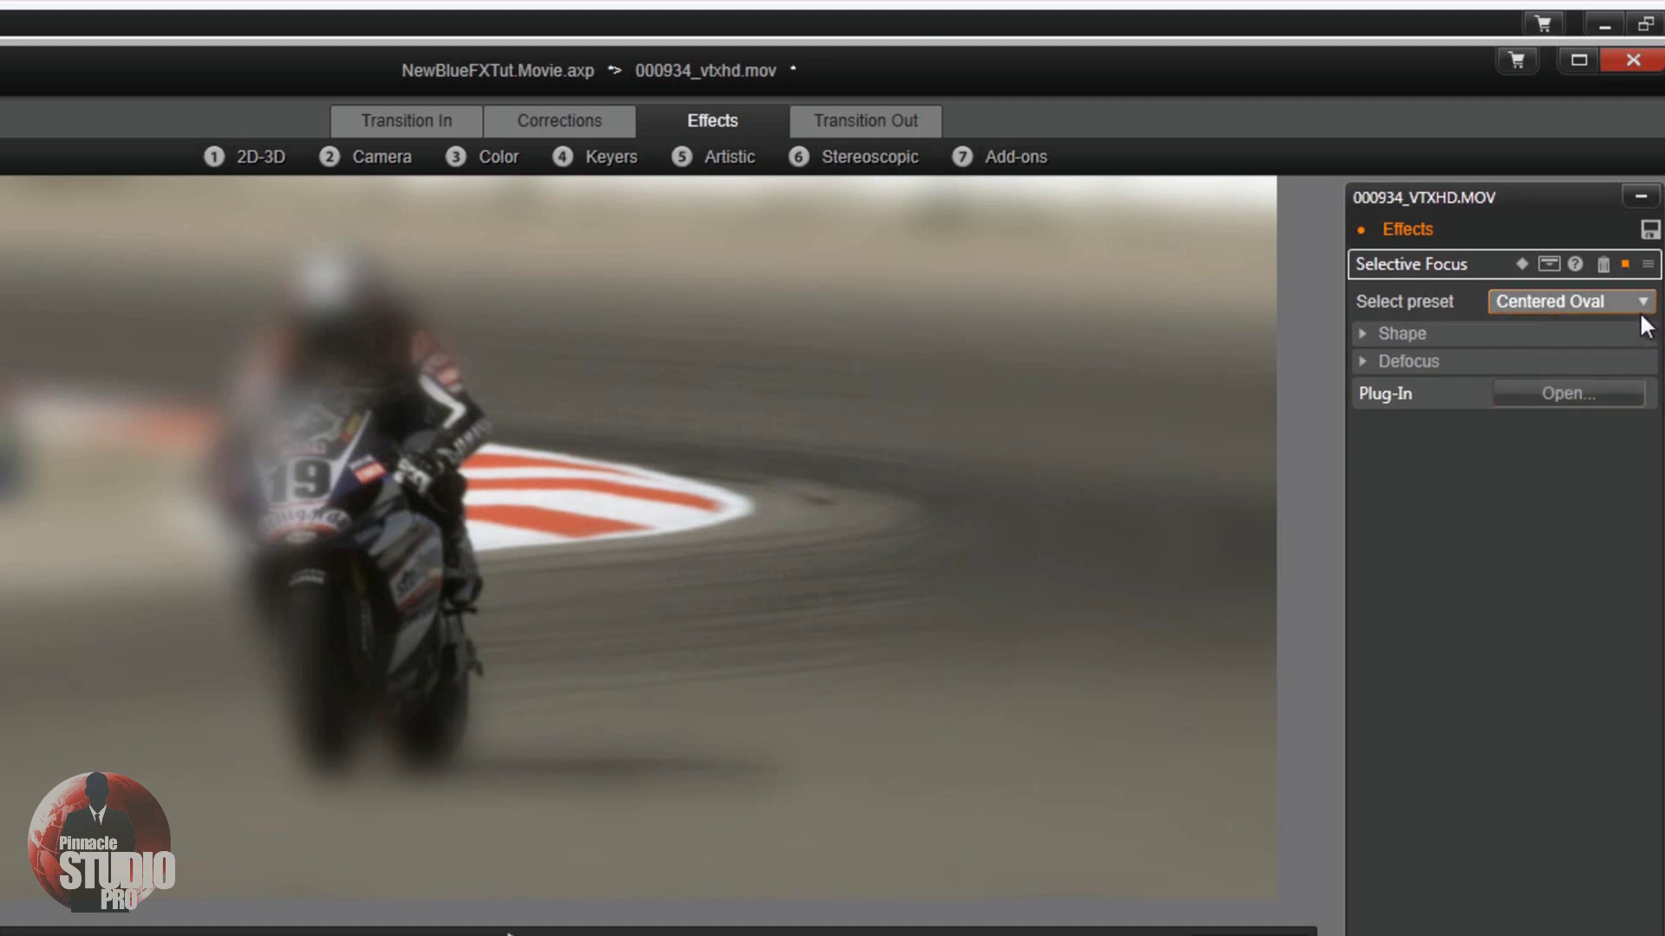
Step: Try Selective Focus shape values: Top Left 50.83/20.92, Top Right X 78.64, Bottom Left Y 70.48, Bottom Right X 60.96 and Curve about 81.7
{"action": "left_click", "coordinate": [1366, 333]}
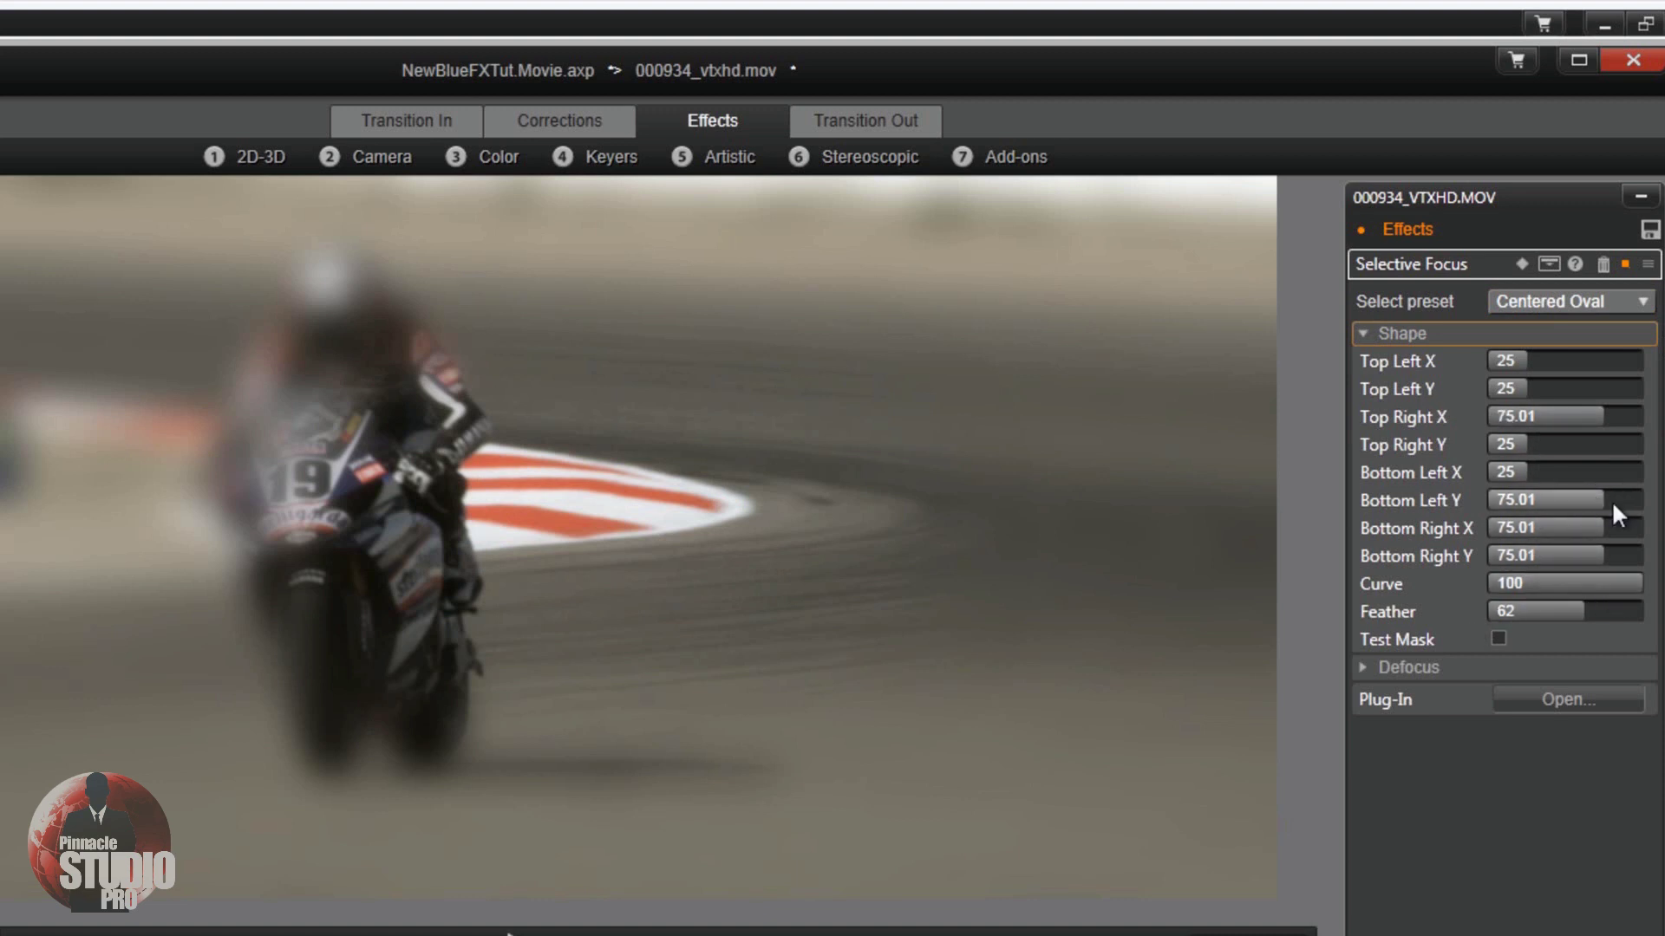
{"action": "left_click_drag", "start_coordinate": [1531, 358], "coordinate": [1609, 347]}
{"action": "left_click_drag", "start_coordinate": [1526, 392], "coordinate": [1619, 417]}
{"action": "left_click_drag", "start_coordinate": [1604, 501], "coordinate": [1583, 530]}
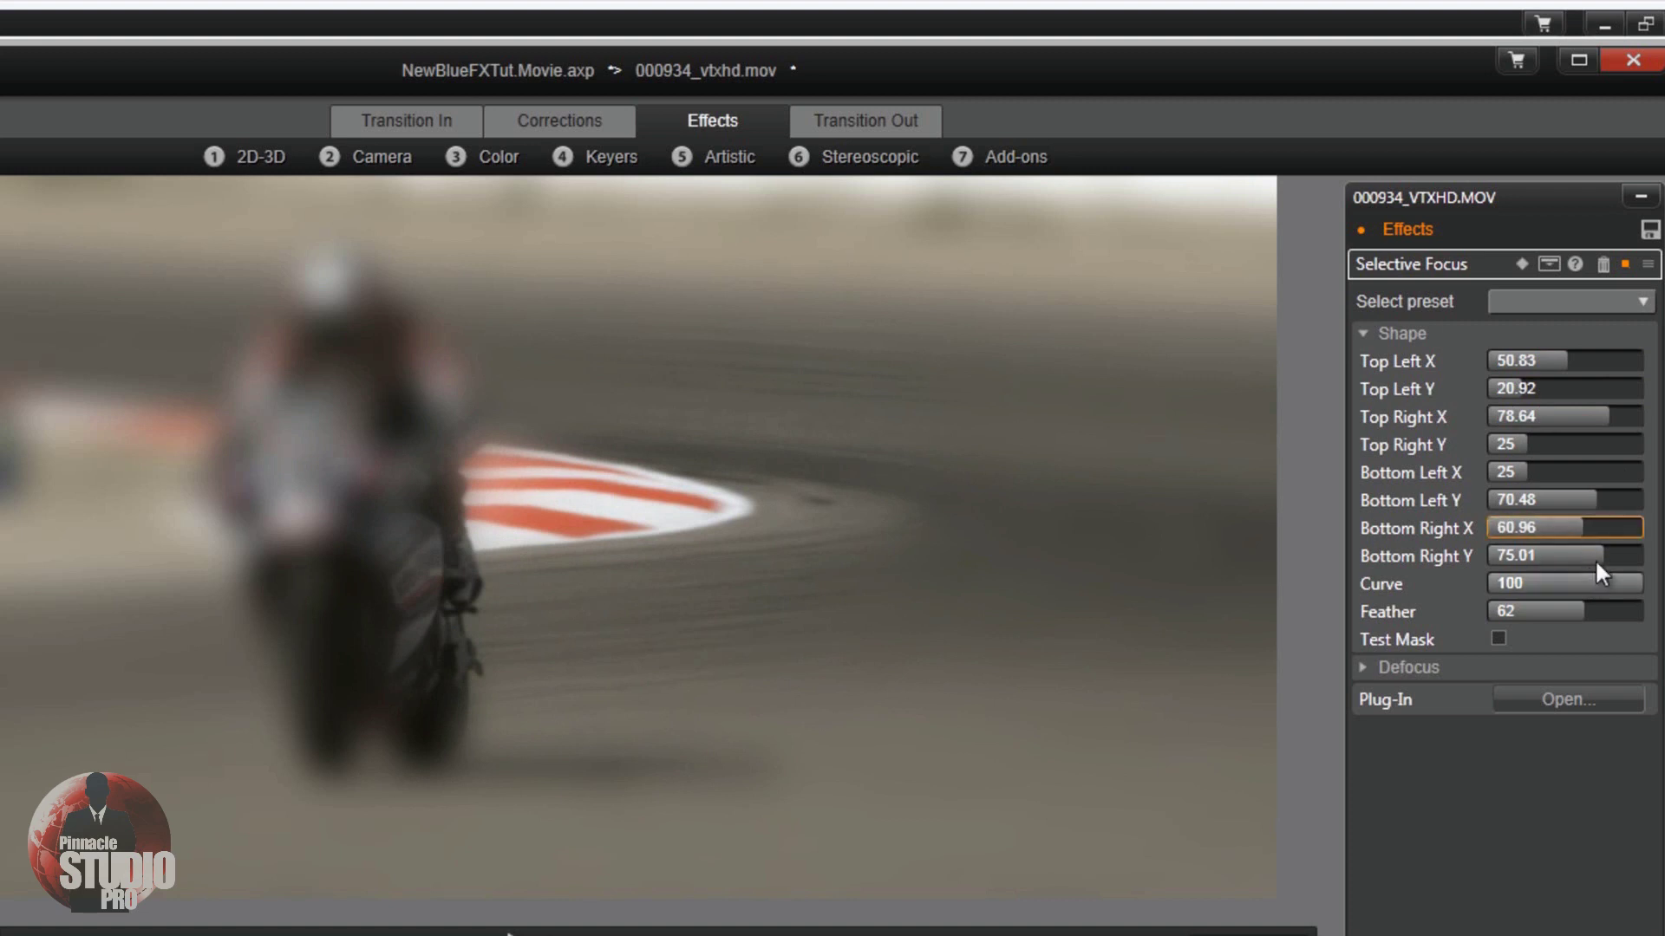
{"action": "left_click_drag", "start_coordinate": [1630, 584], "coordinate": [1586, 583]}
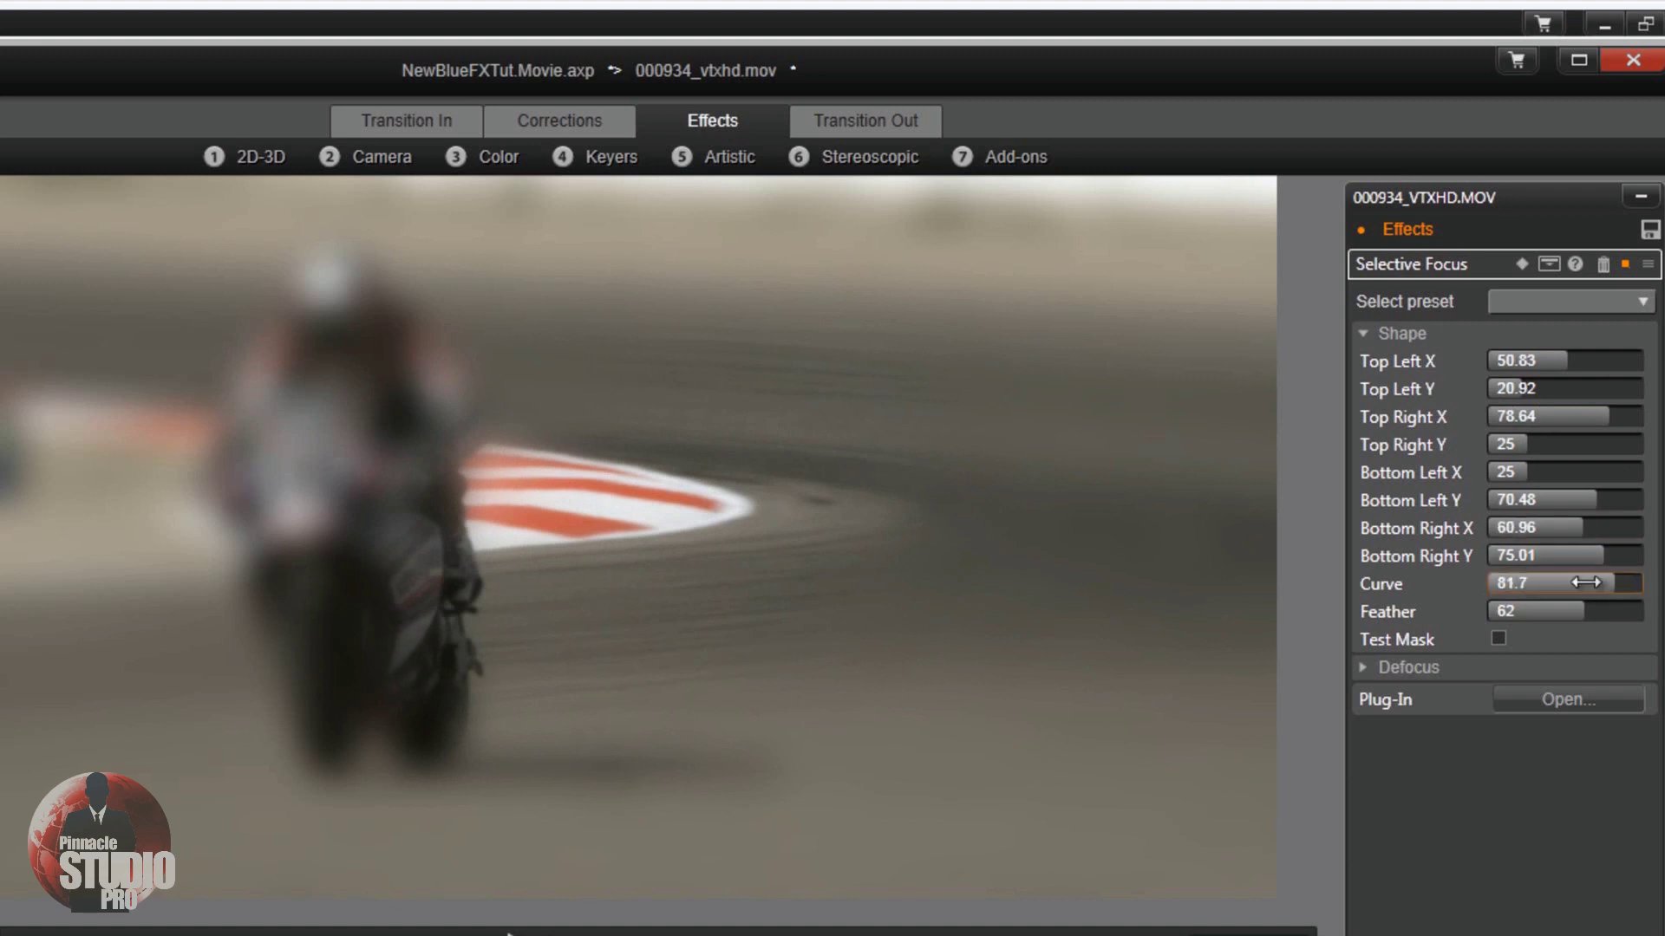
Step: Reset the Selective Focus effect with the No Preset option and accept the changes
{"action": "left_click", "coordinate": [1637, 303]}
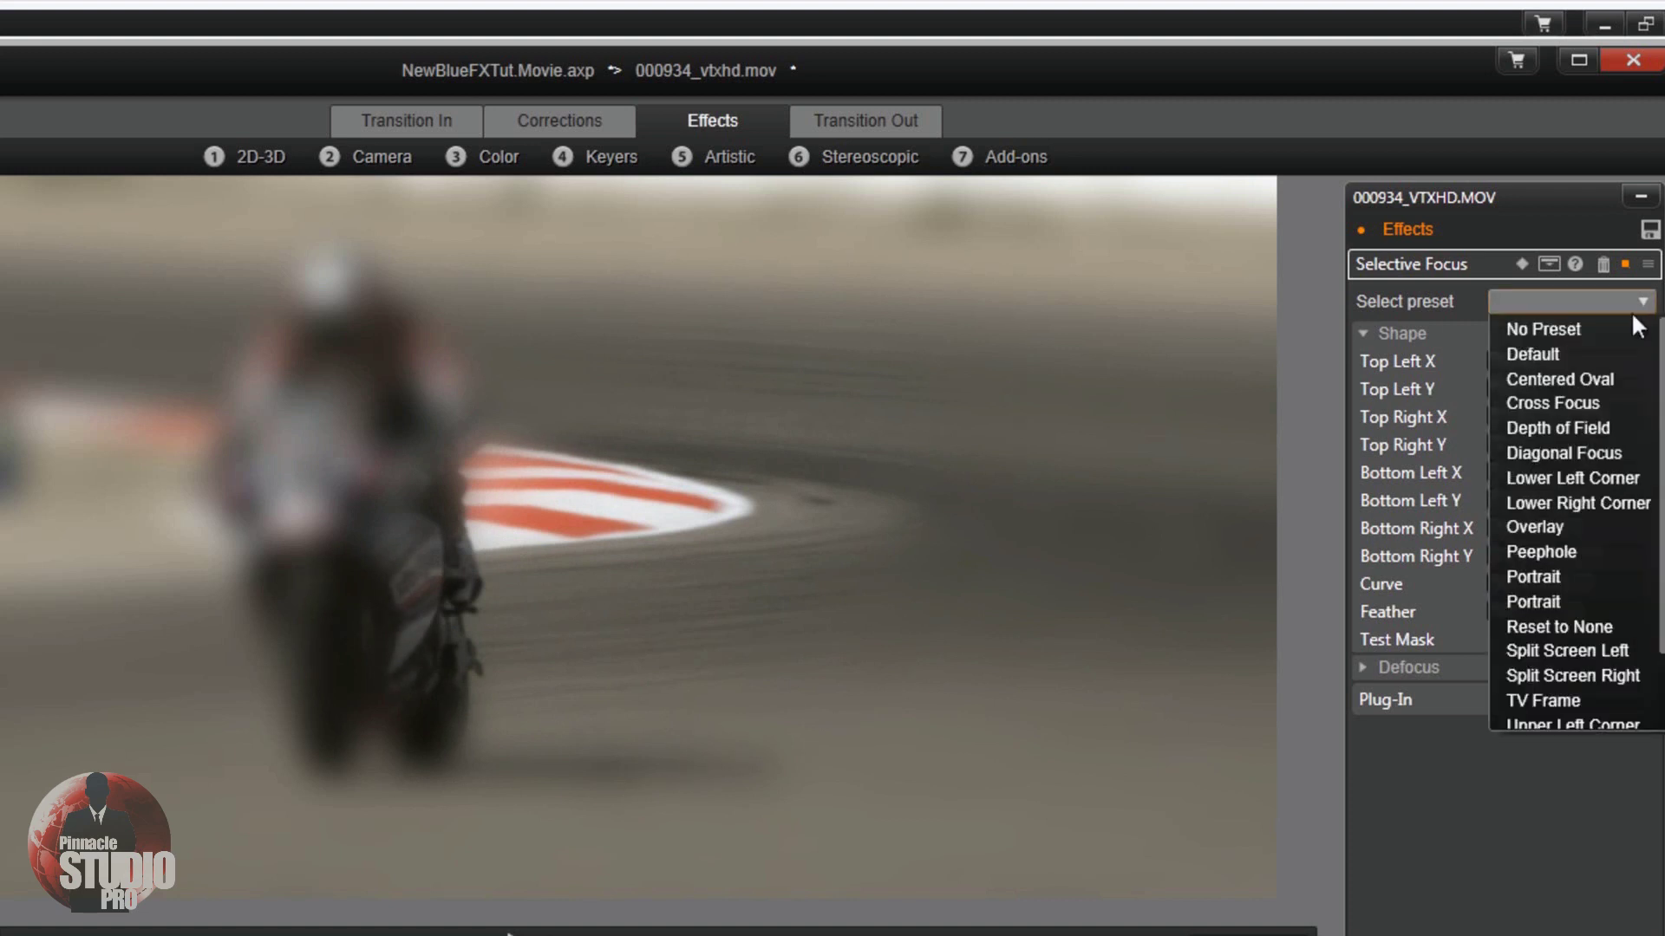
{"action": "left_click", "coordinate": [1585, 326]}
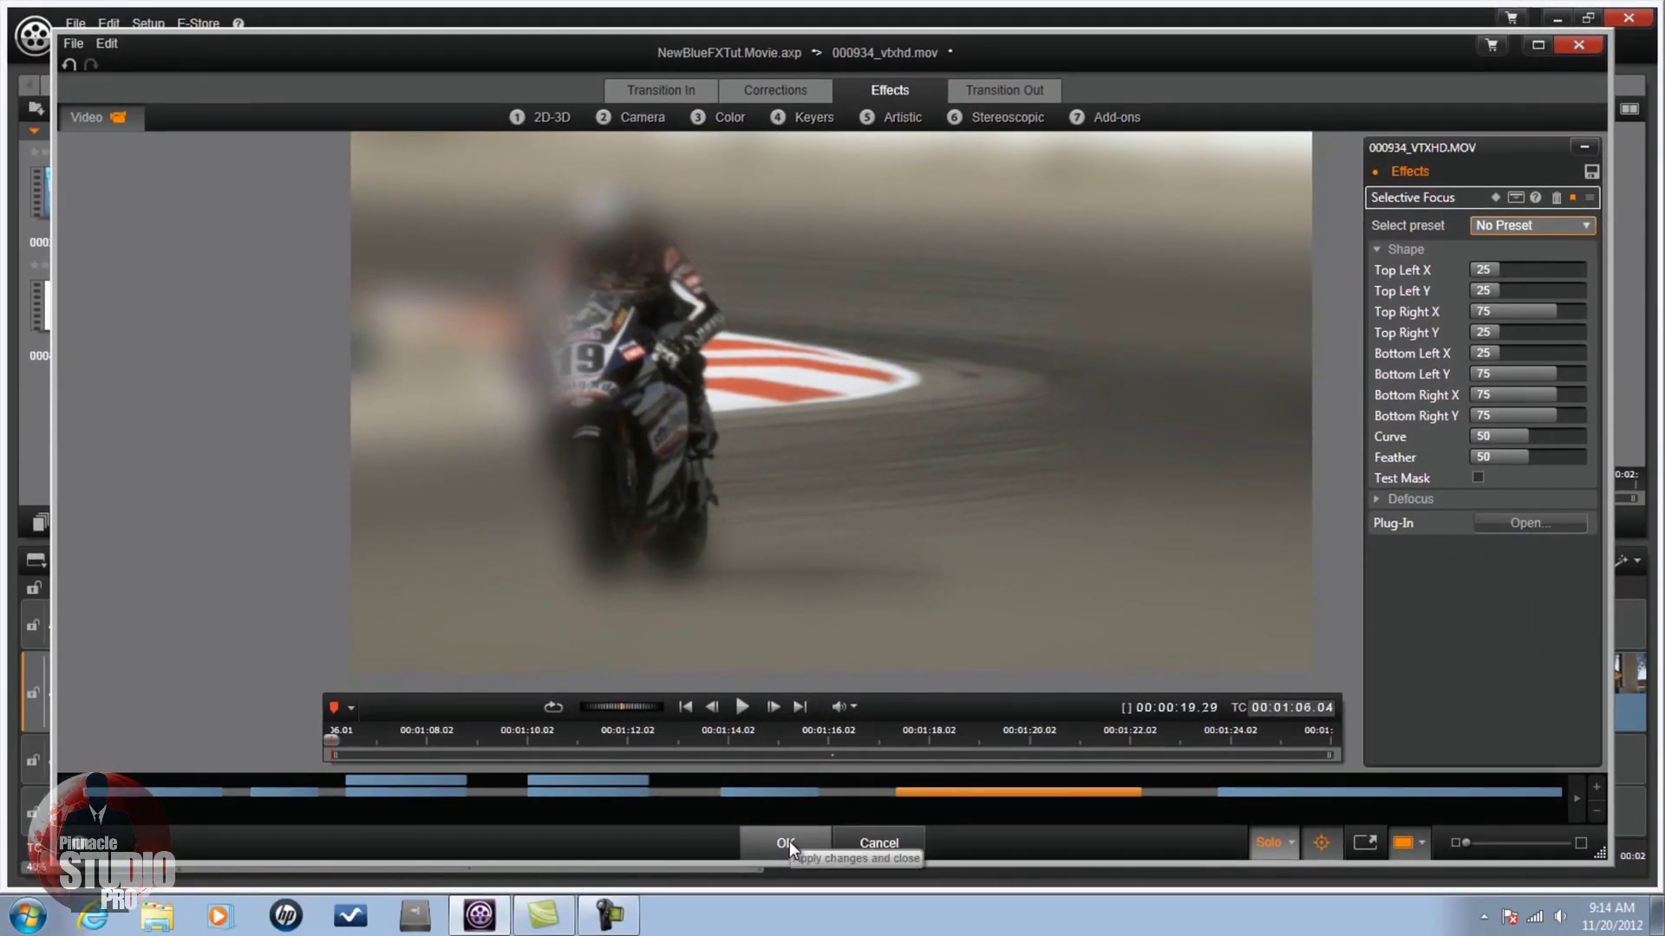
{"action": "left_click", "coordinate": [789, 841]}
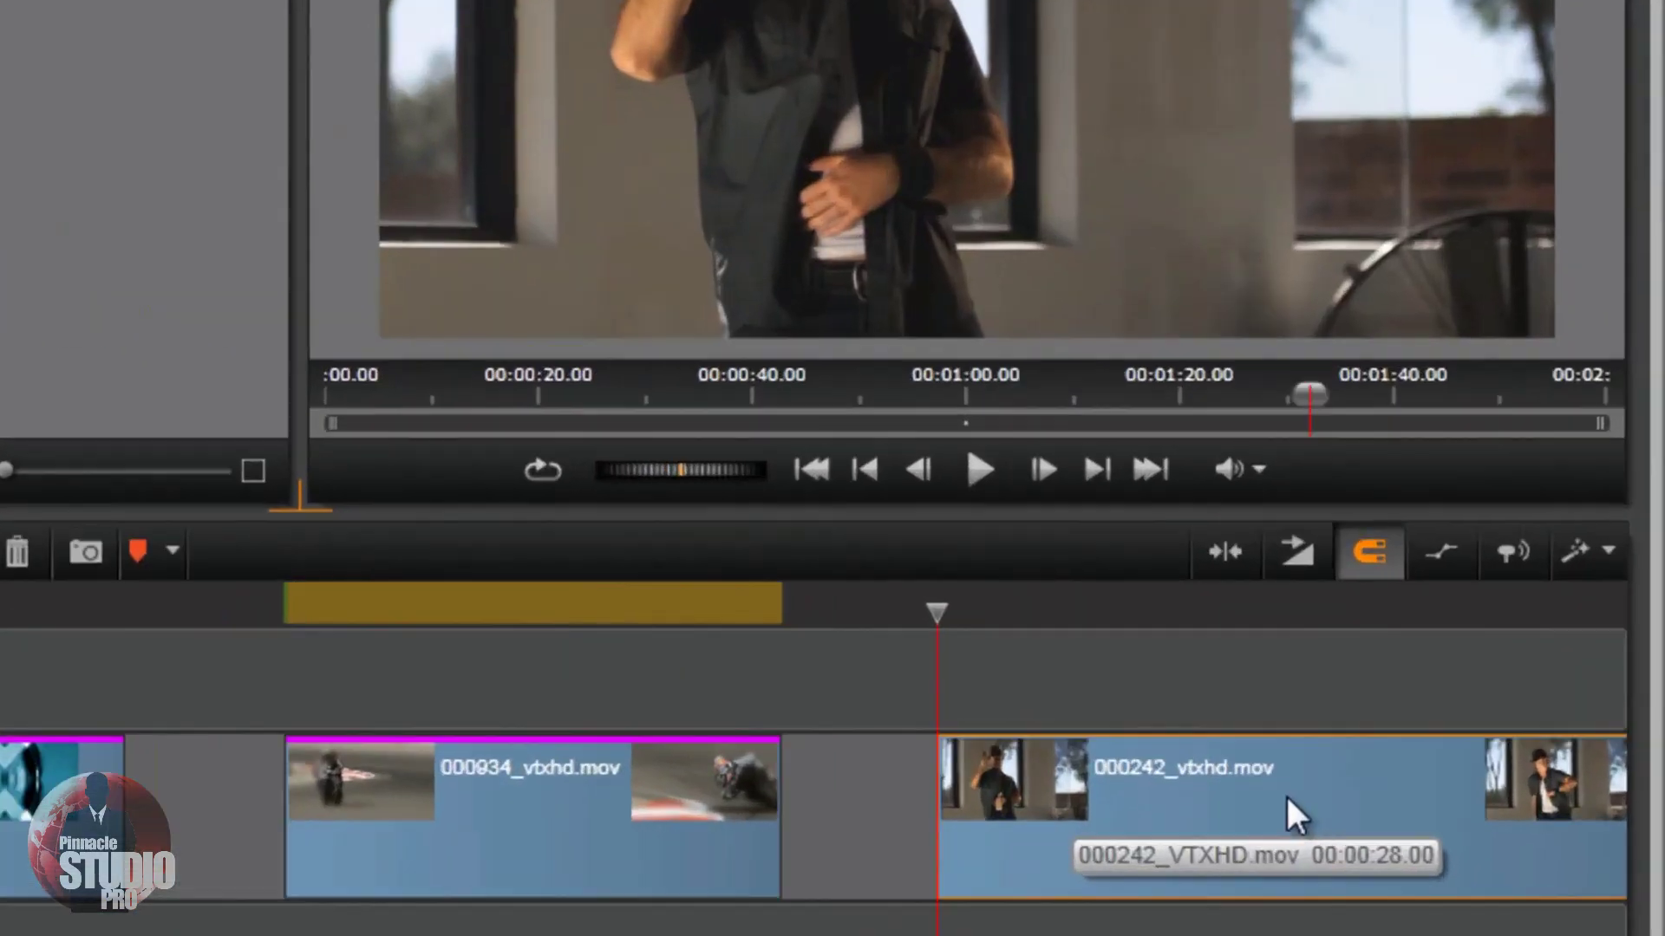
Step: Apply the NewBlue Video Essentials V Viewfinder effect to the 000242_vtxhd.mov clip
{"action": "right_click", "coordinate": [1479, 681]}
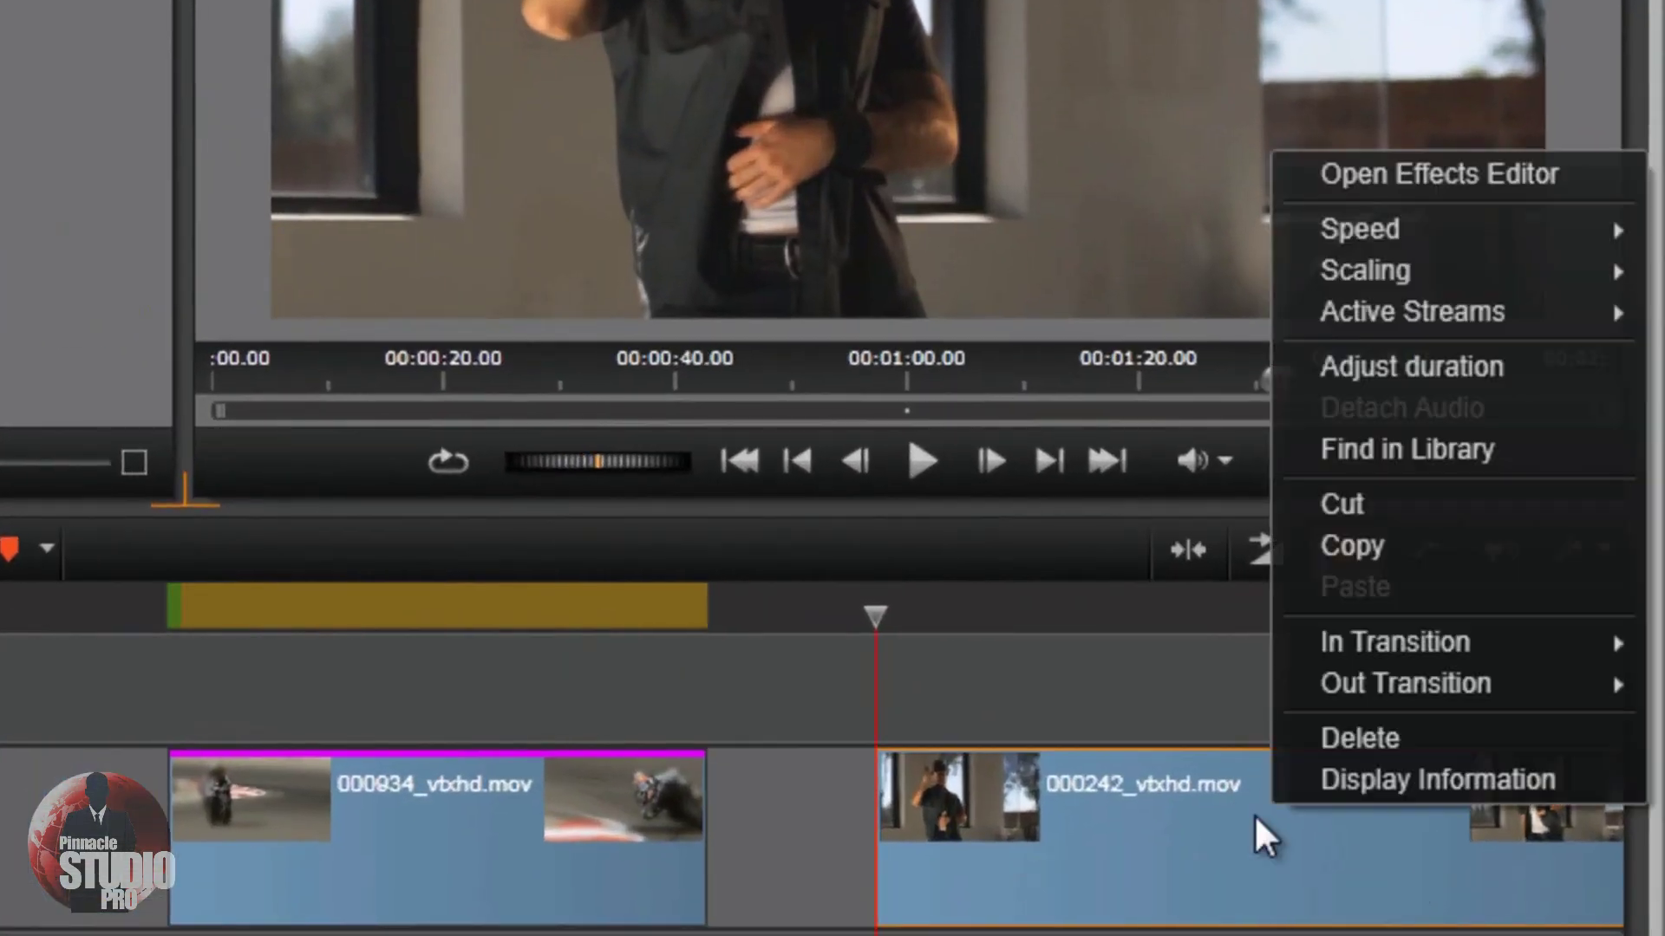
{"action": "left_click", "coordinate": [1444, 172]}
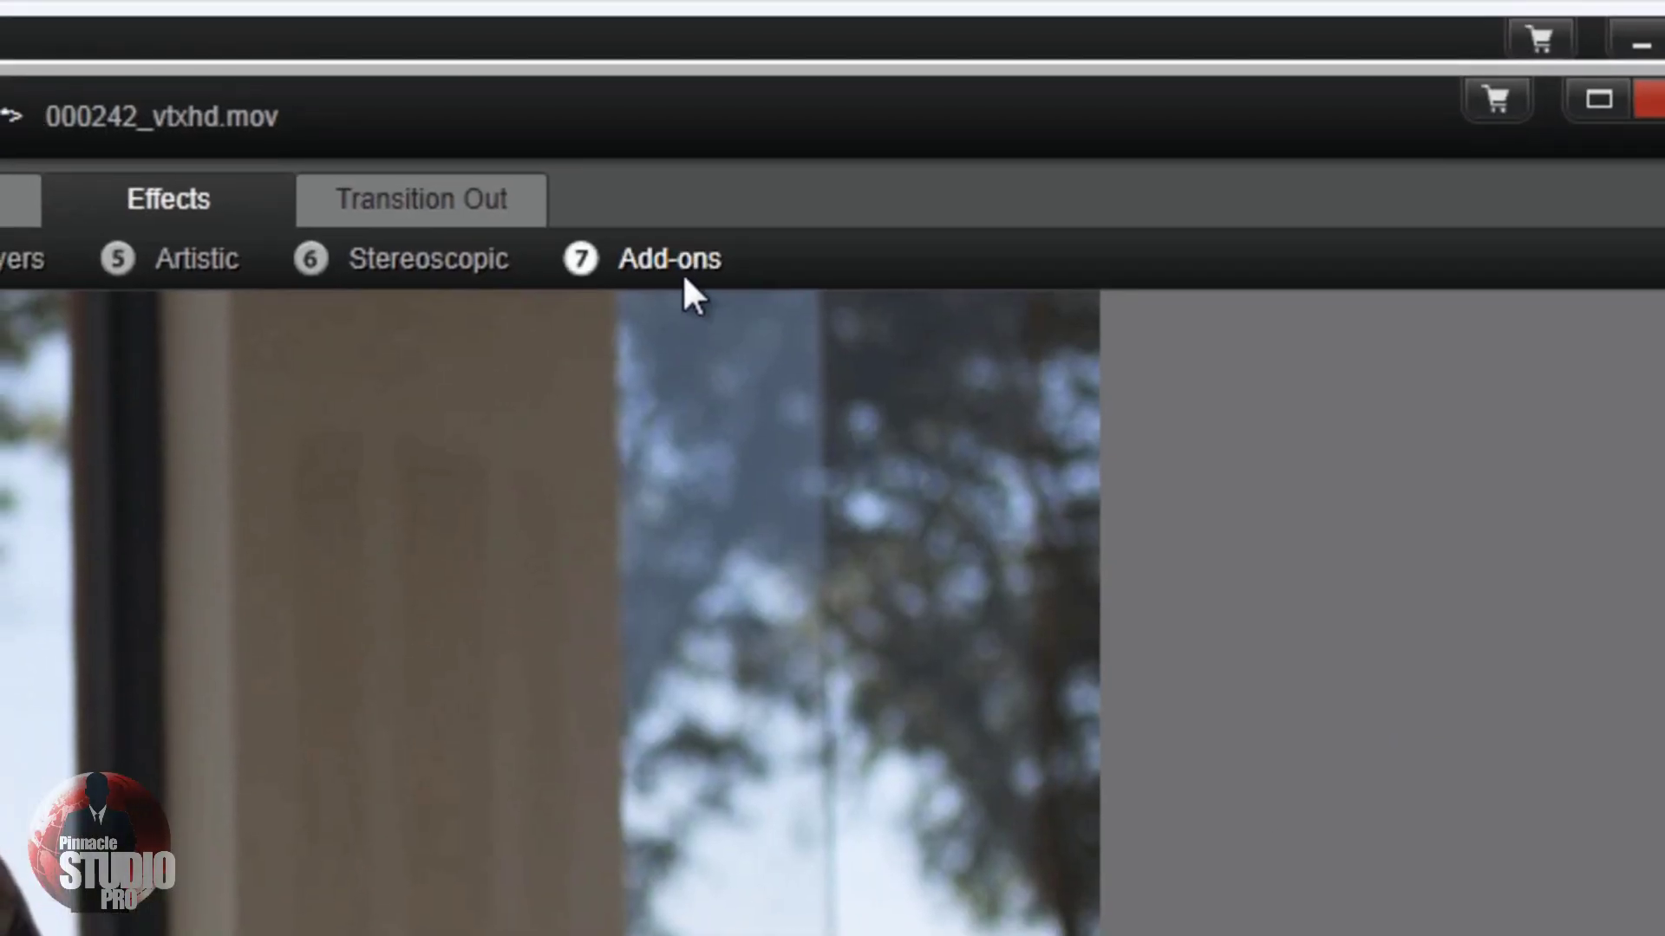
{"action": "left_click", "coordinate": [685, 264]}
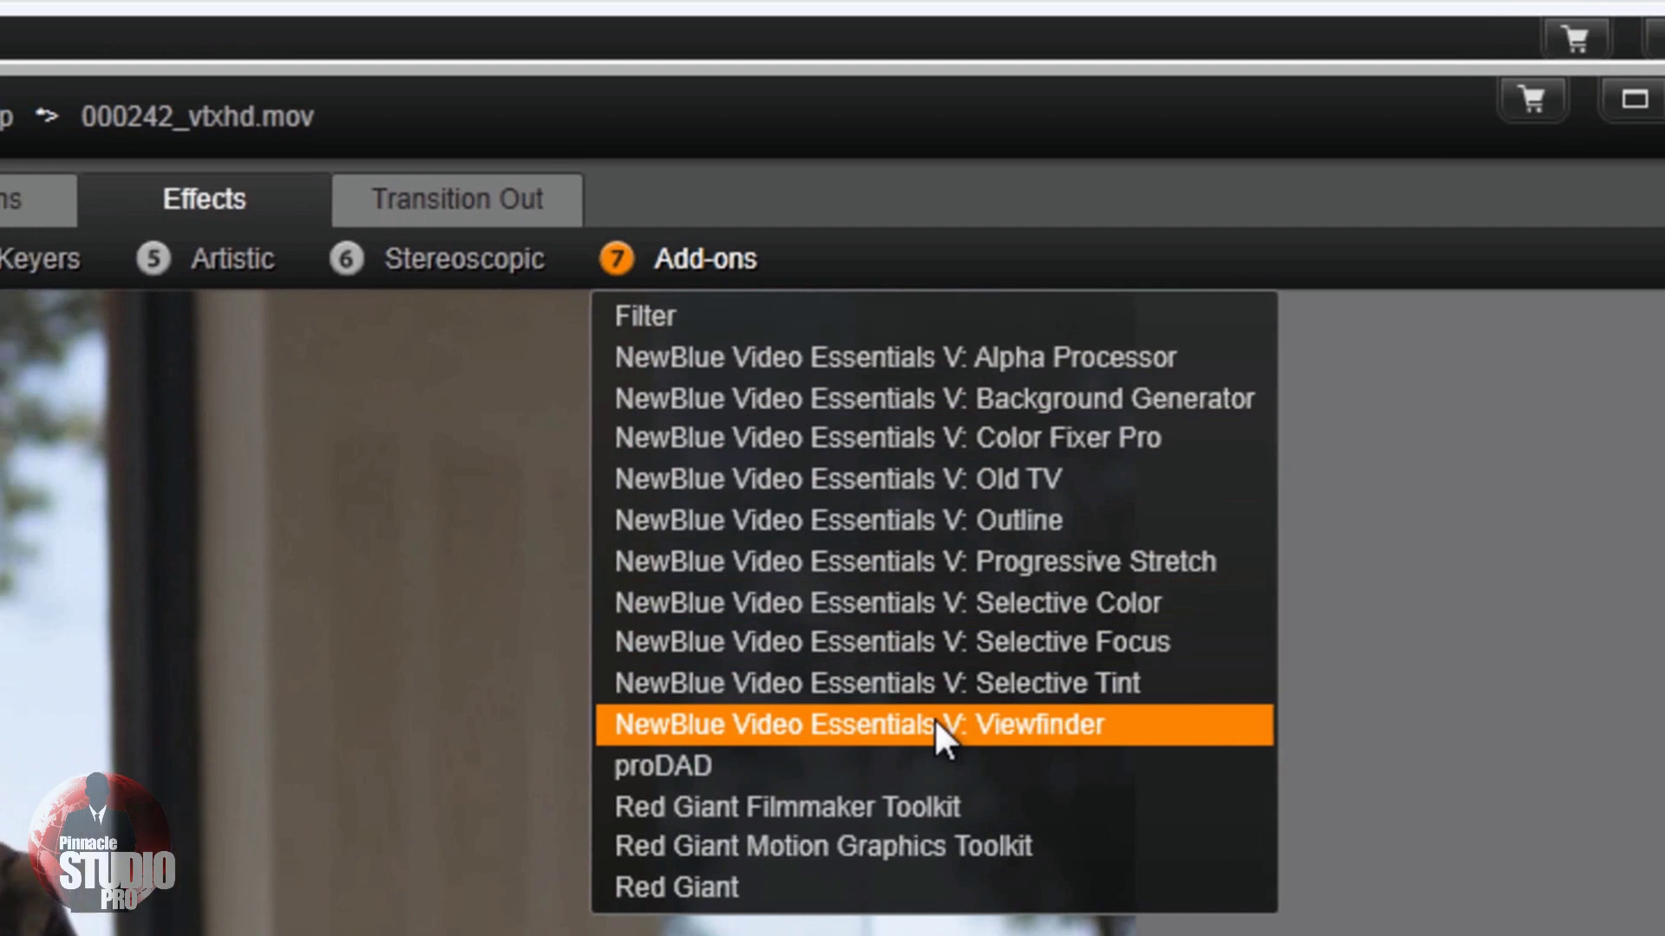
{"action": "left_click", "coordinate": [898, 724]}
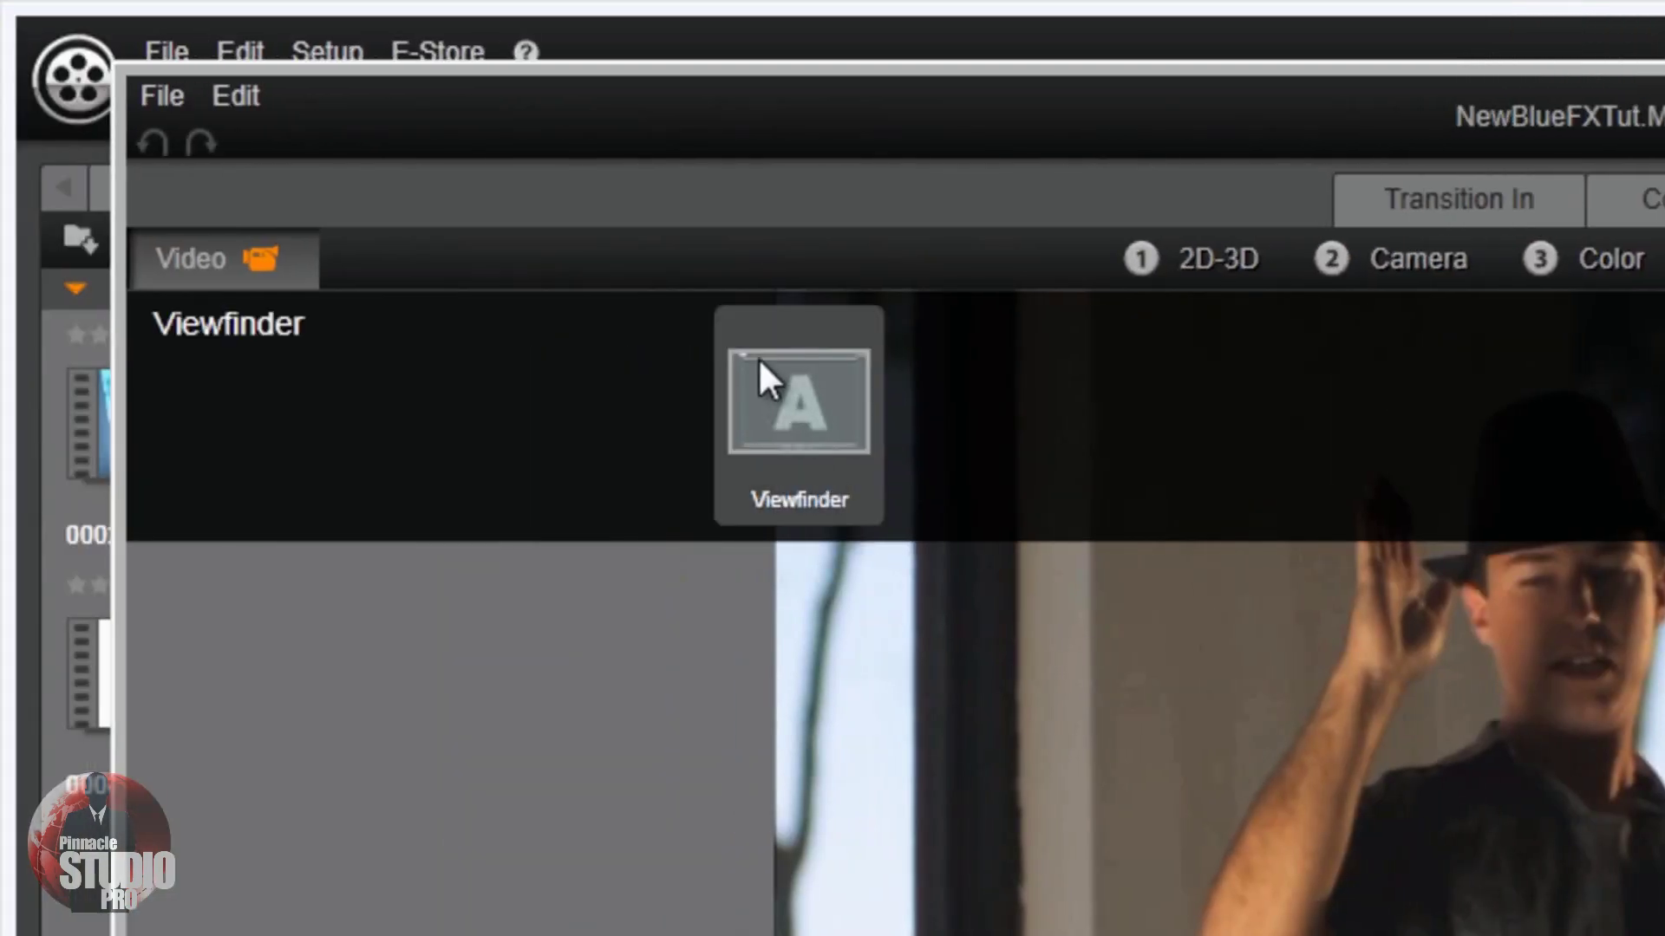
{"action": "left_click", "coordinate": [783, 397]}
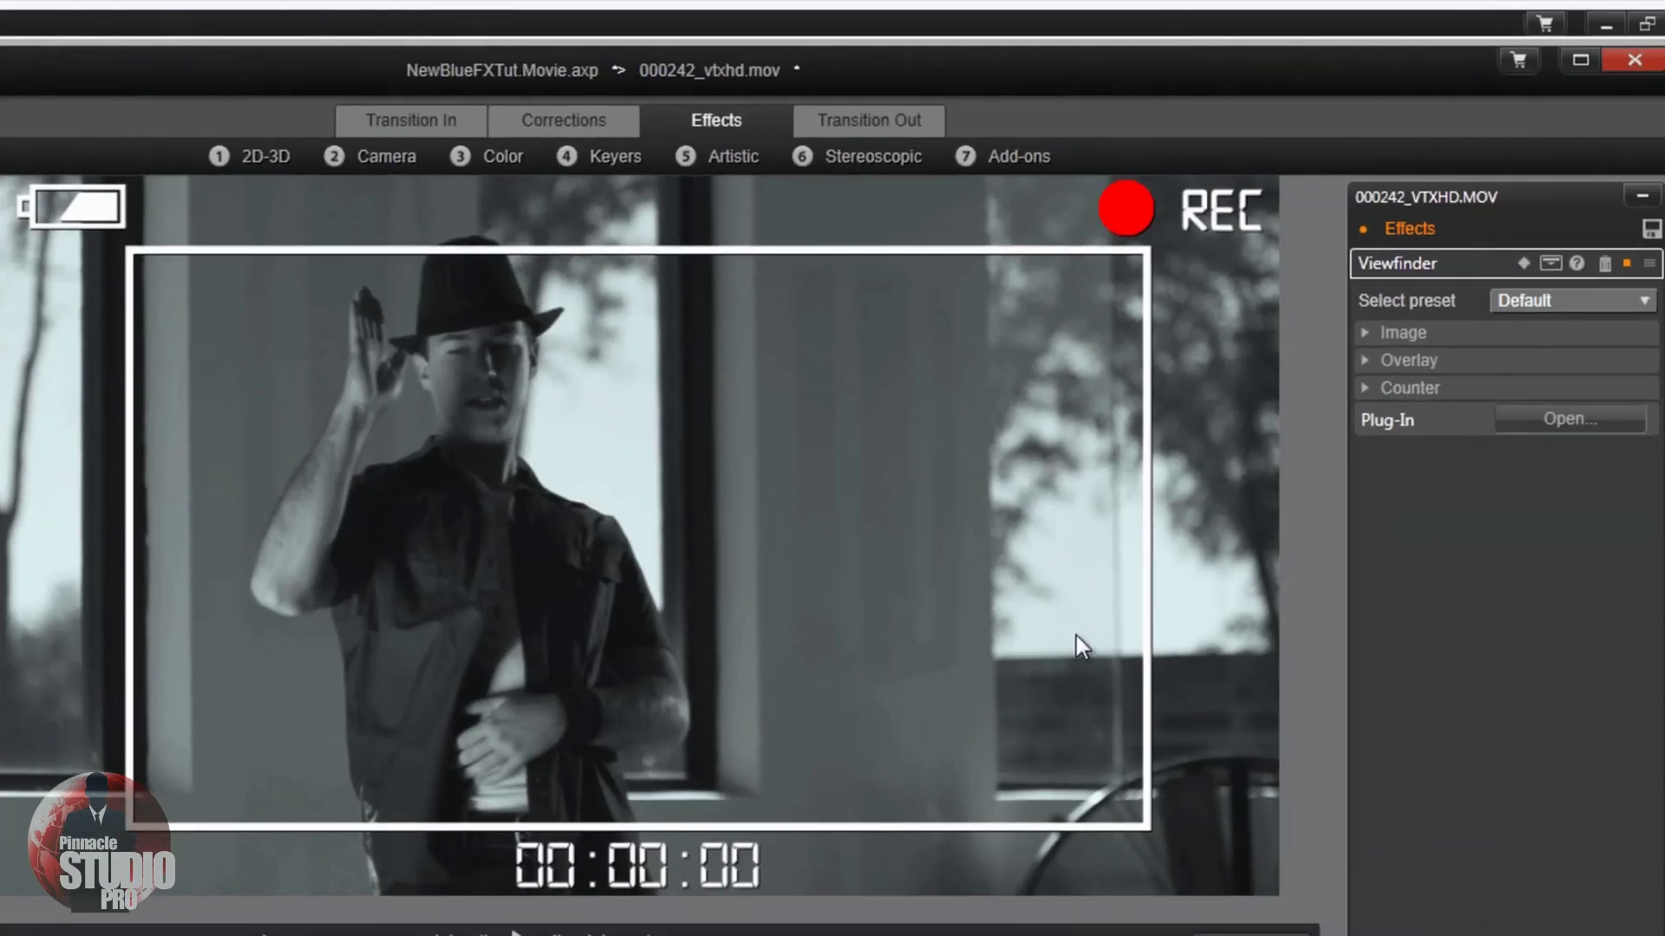
Step: Try the 1970s preset on the Viewfinder effect and play part of the clip to preview it
{"action": "left_click", "coordinate": [1641, 294]}
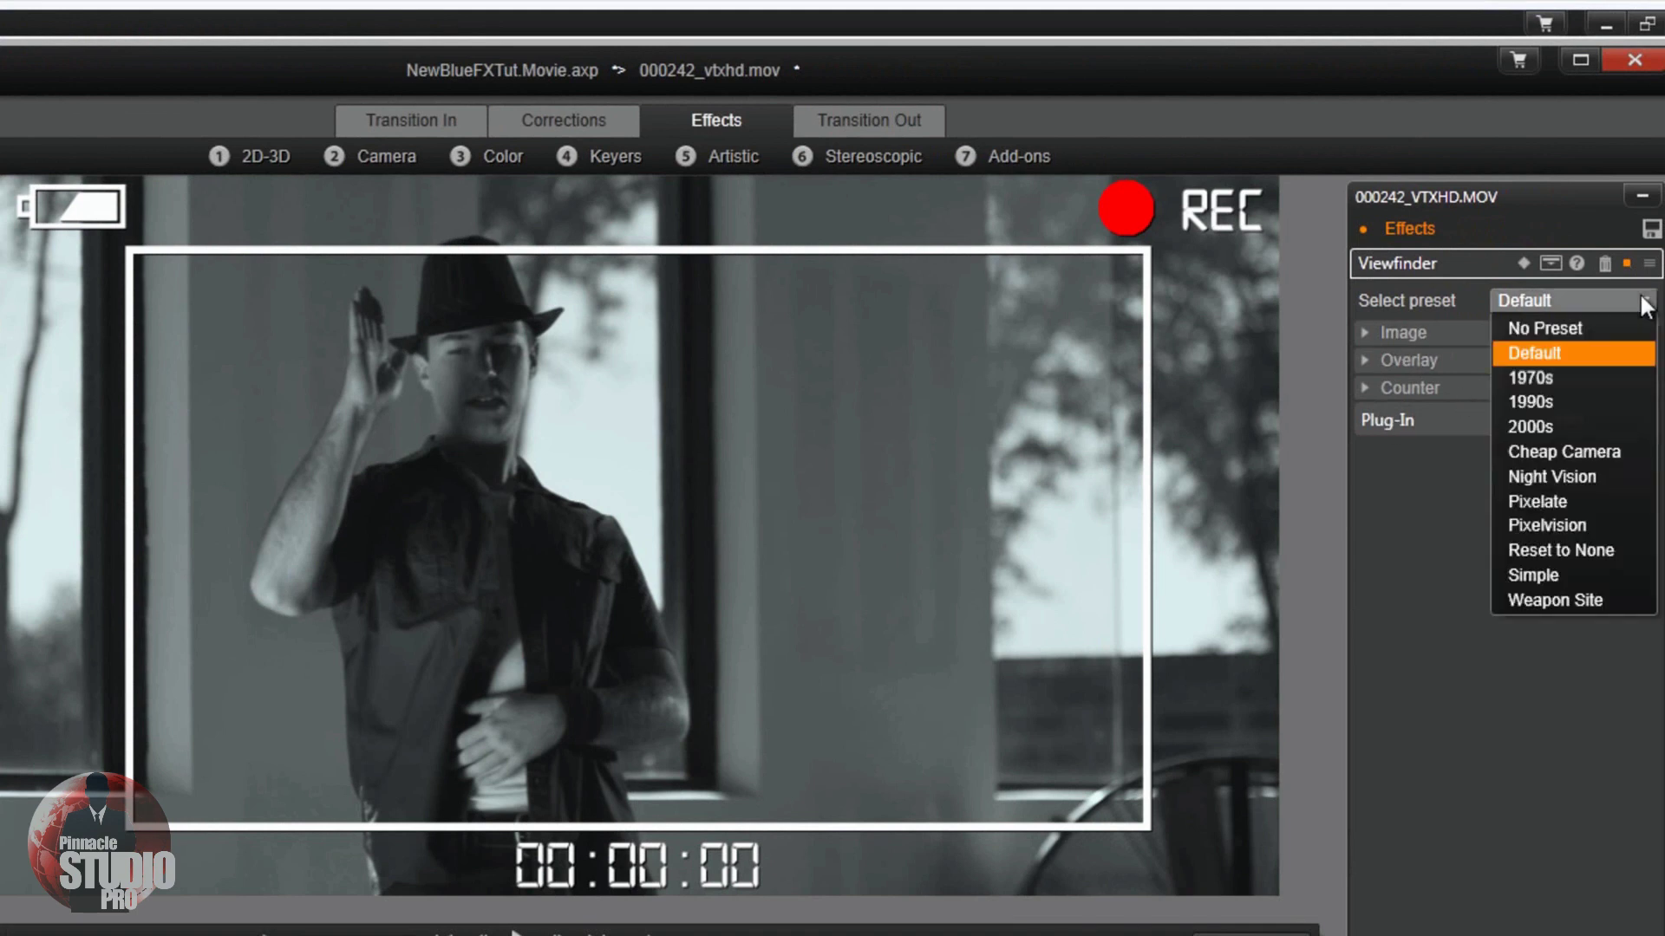
{"action": "left_click", "coordinate": [1610, 380]}
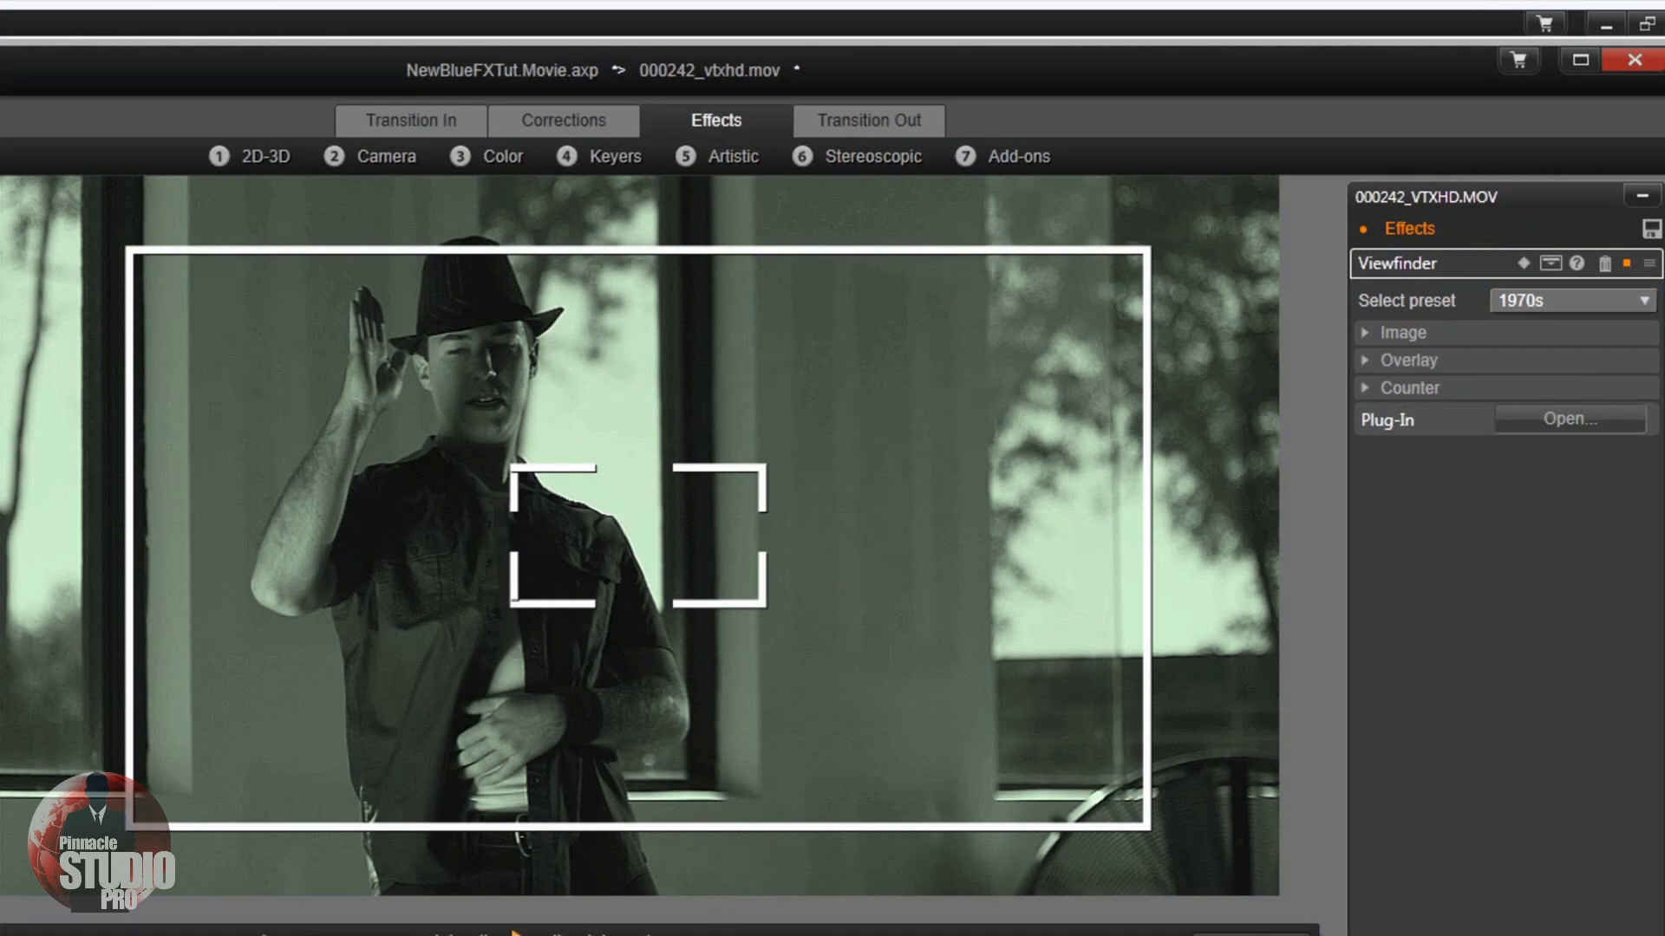
{"action": "key", "text": "space"}
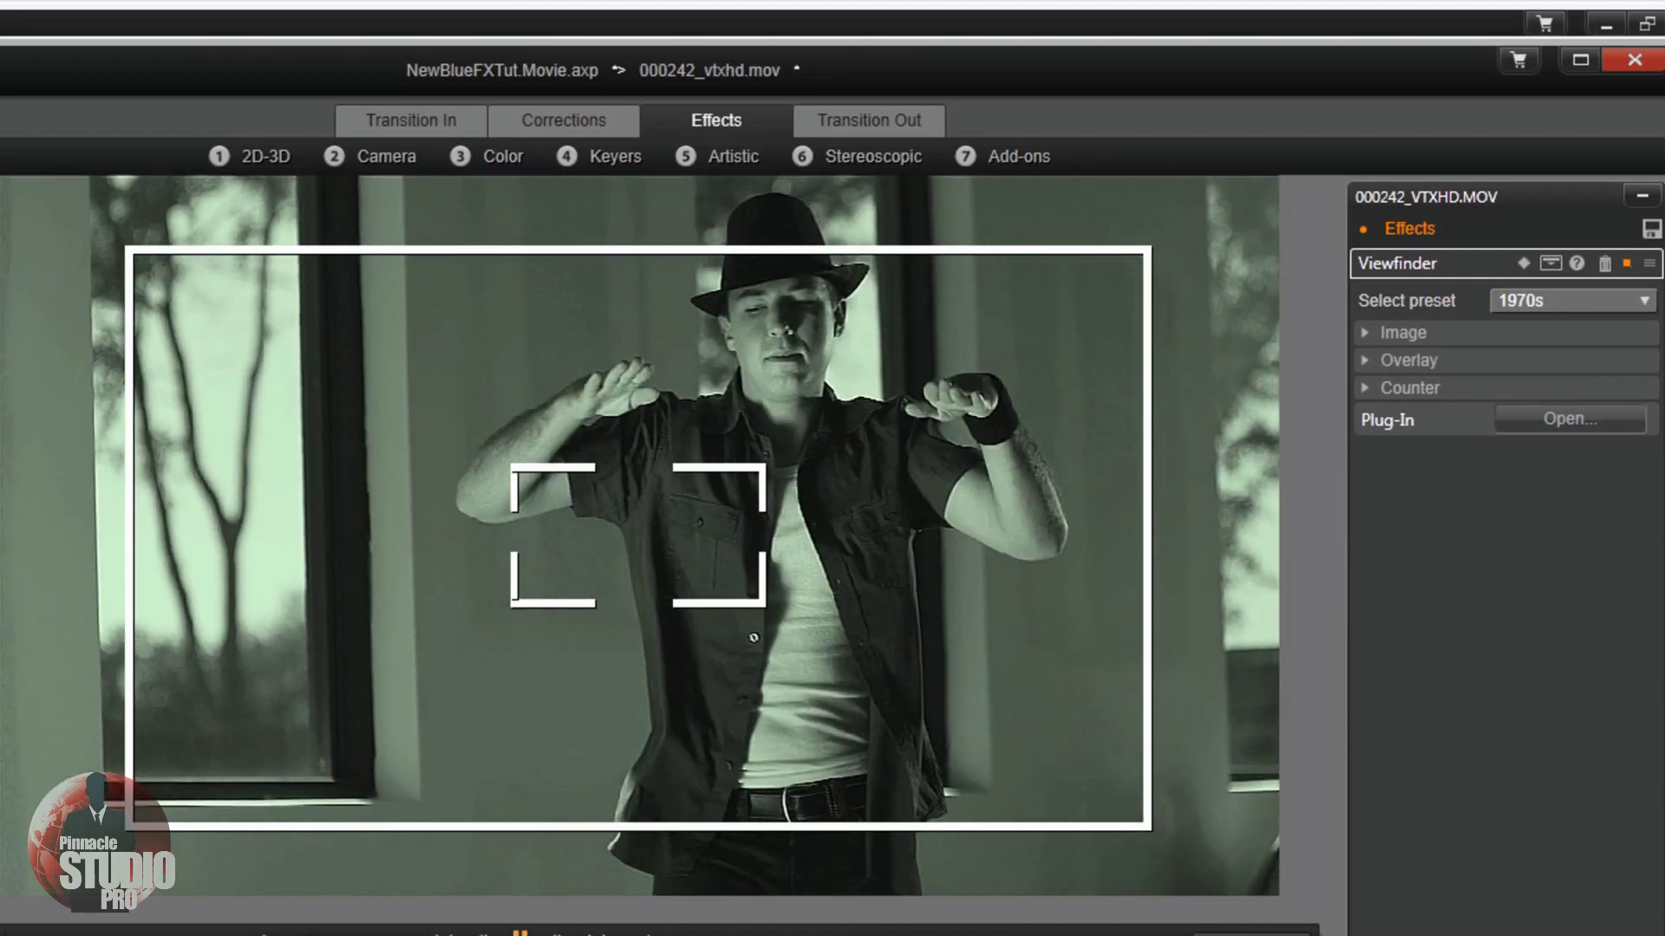
{"action": "key", "text": "space"}
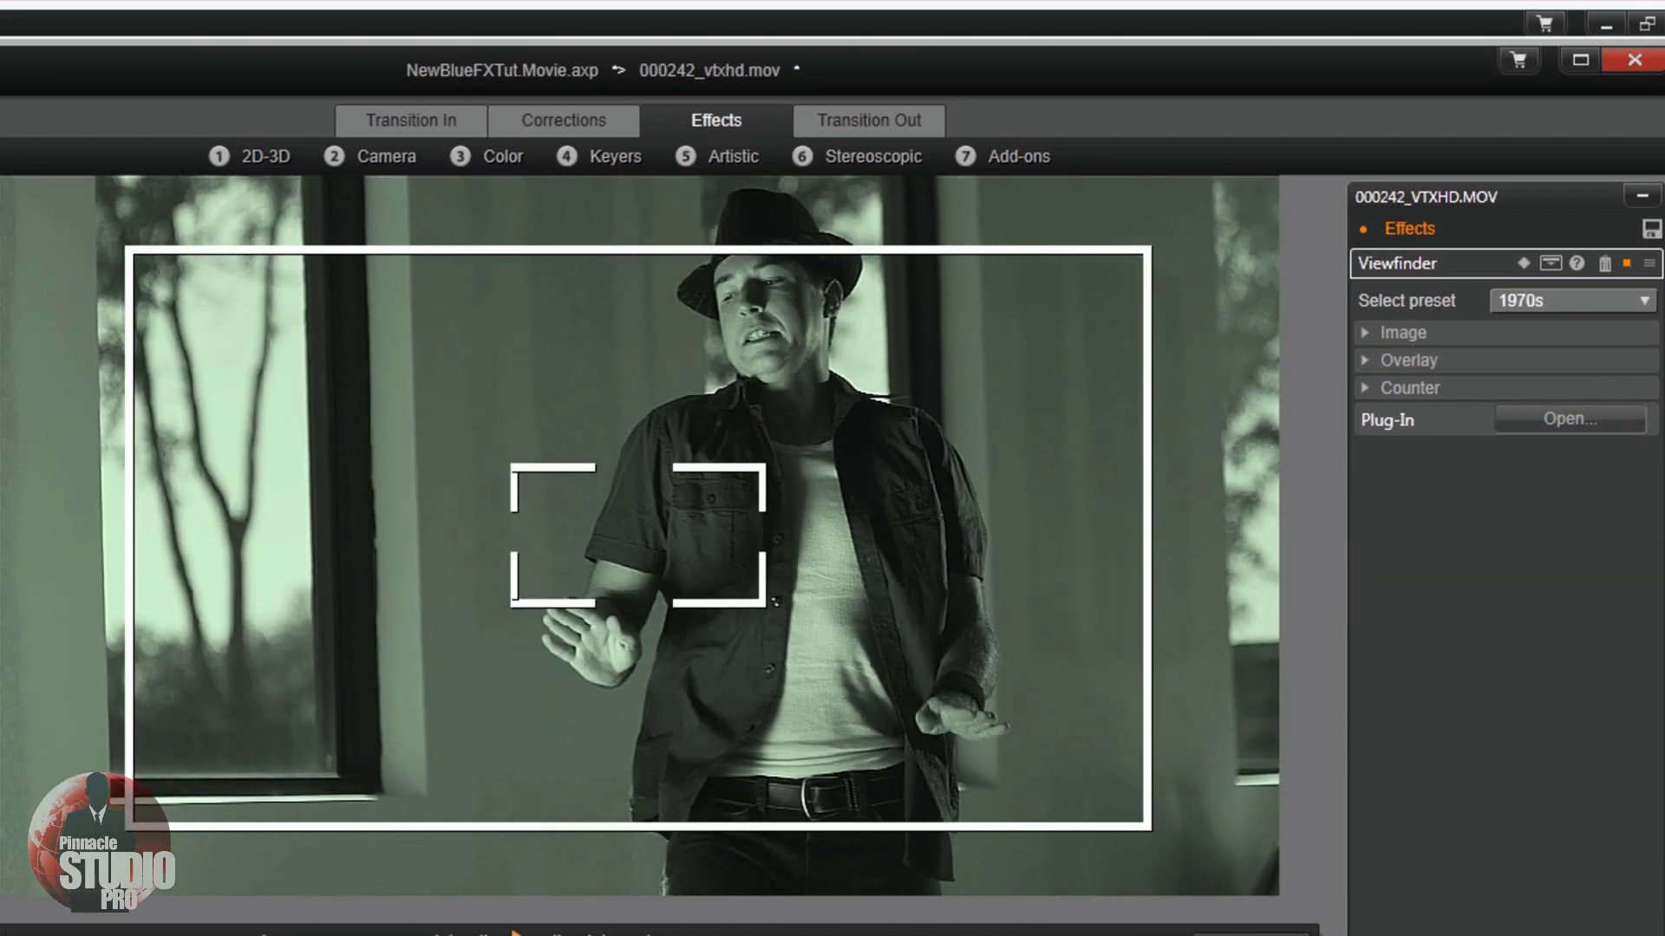
Step: Try the 1990s and Cheap Camera presets on the Viewfinder effect, and apply the Night Vision preset
{"action": "left_click", "coordinate": [1646, 301]}
{"action": "left_click", "coordinate": [1596, 406]}
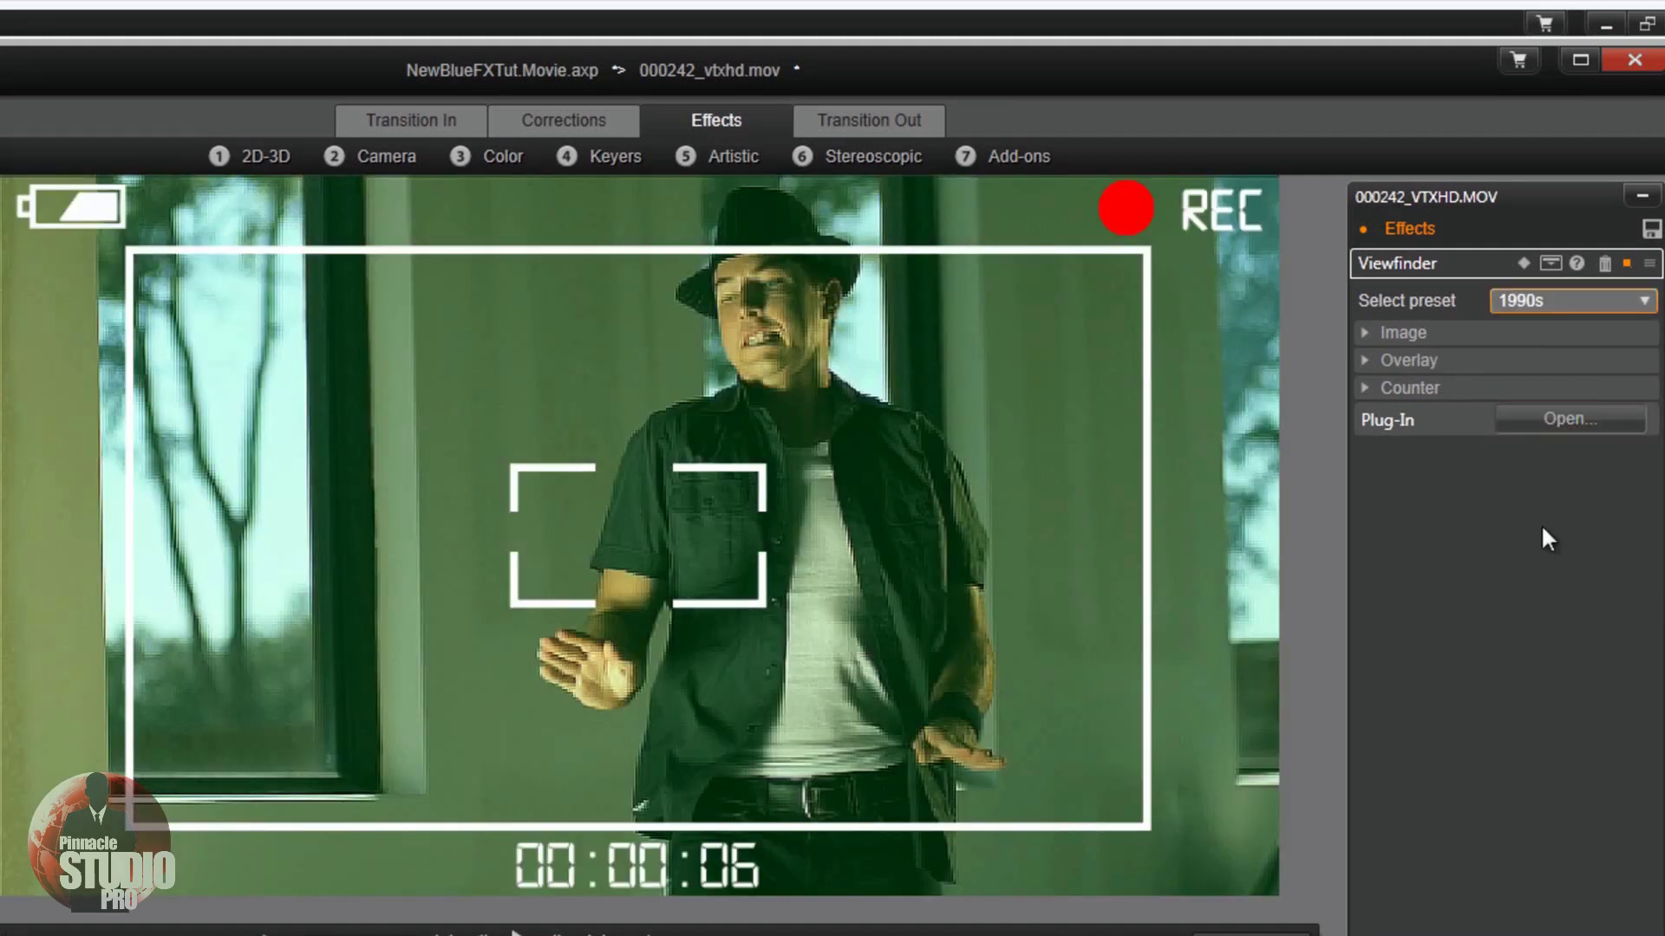
{"action": "left_click", "coordinate": [1644, 303]}
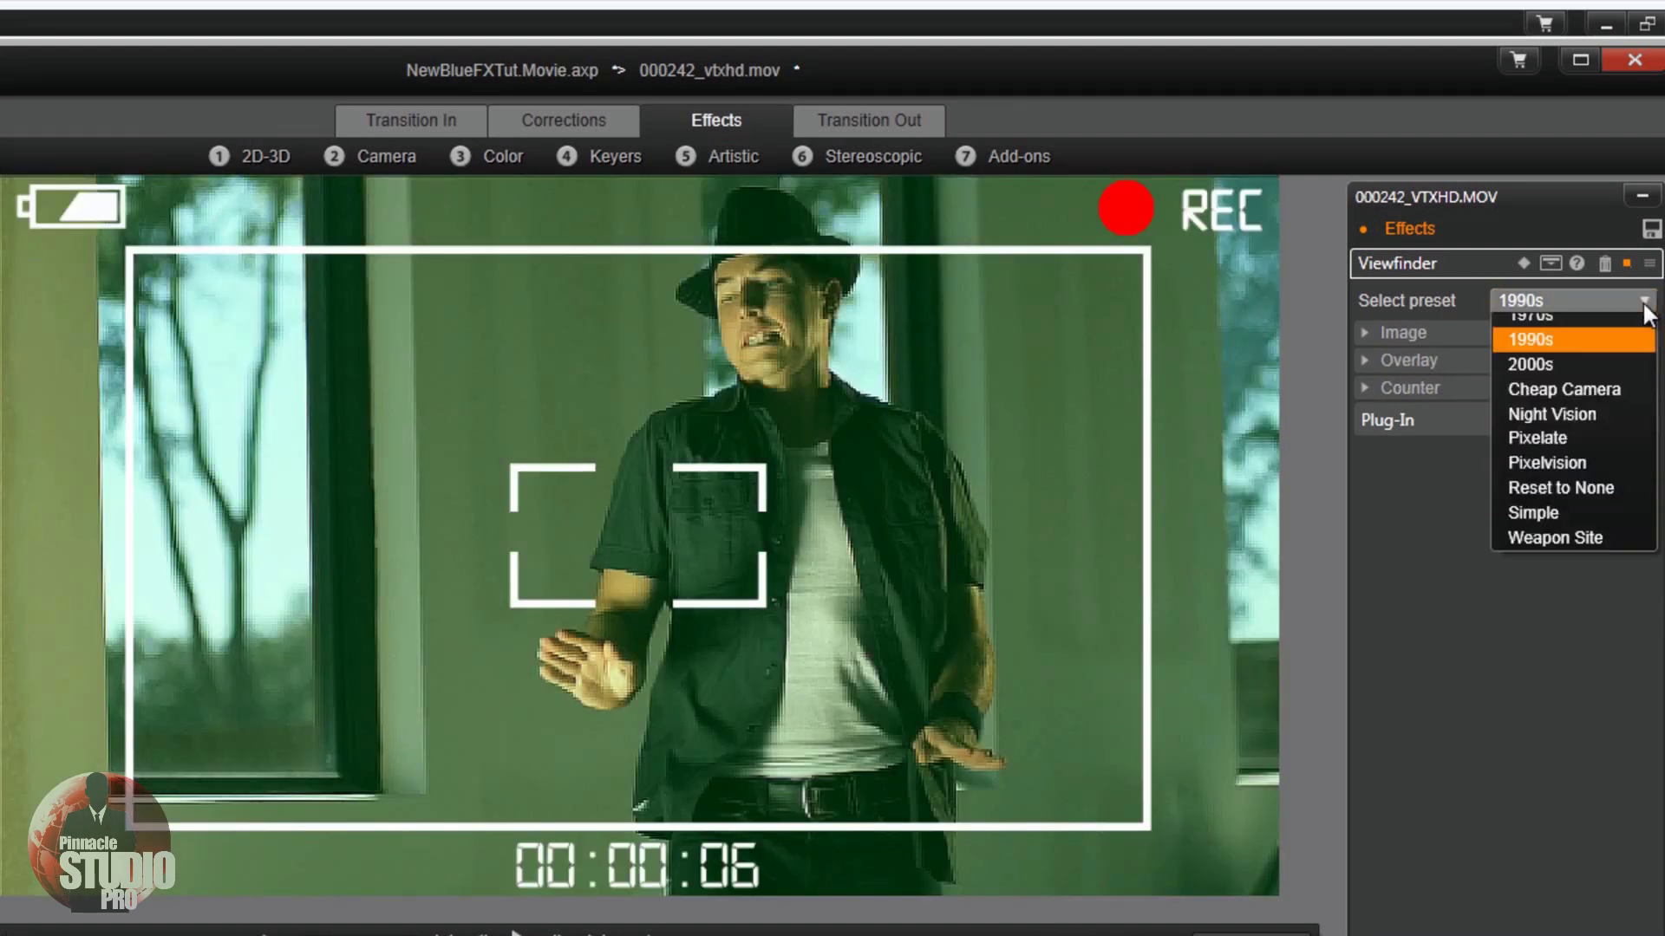
{"action": "left_click", "coordinate": [1586, 452]}
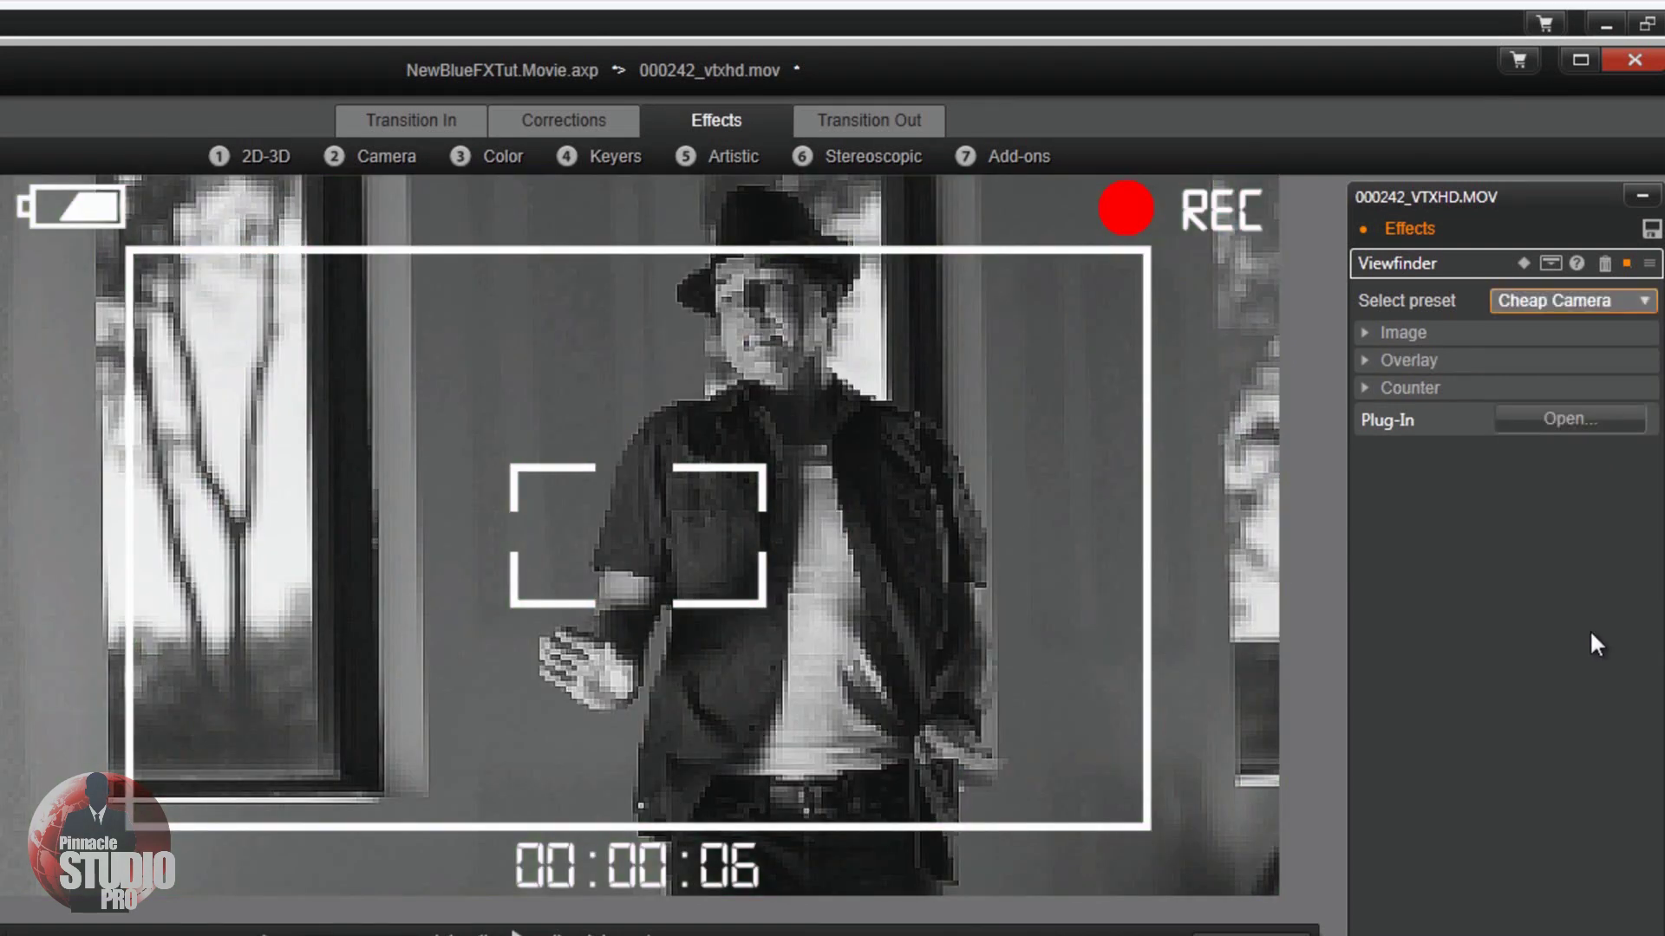
{"action": "left_click", "coordinate": [1646, 305]}
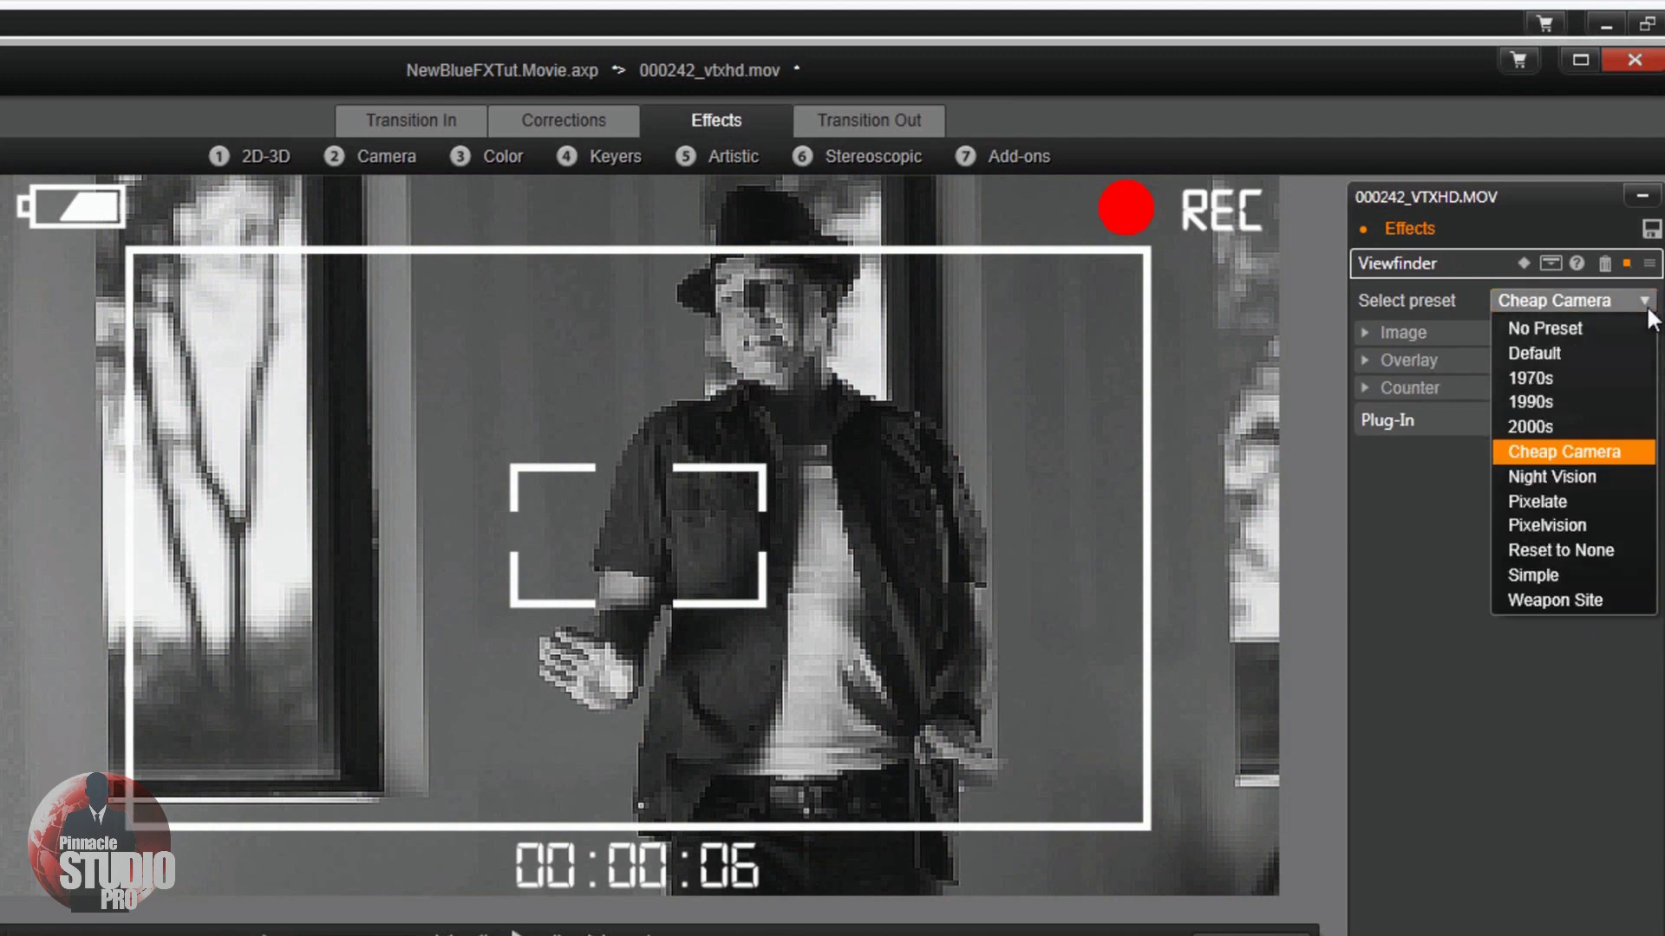
{"action": "left_click", "coordinate": [1552, 476]}
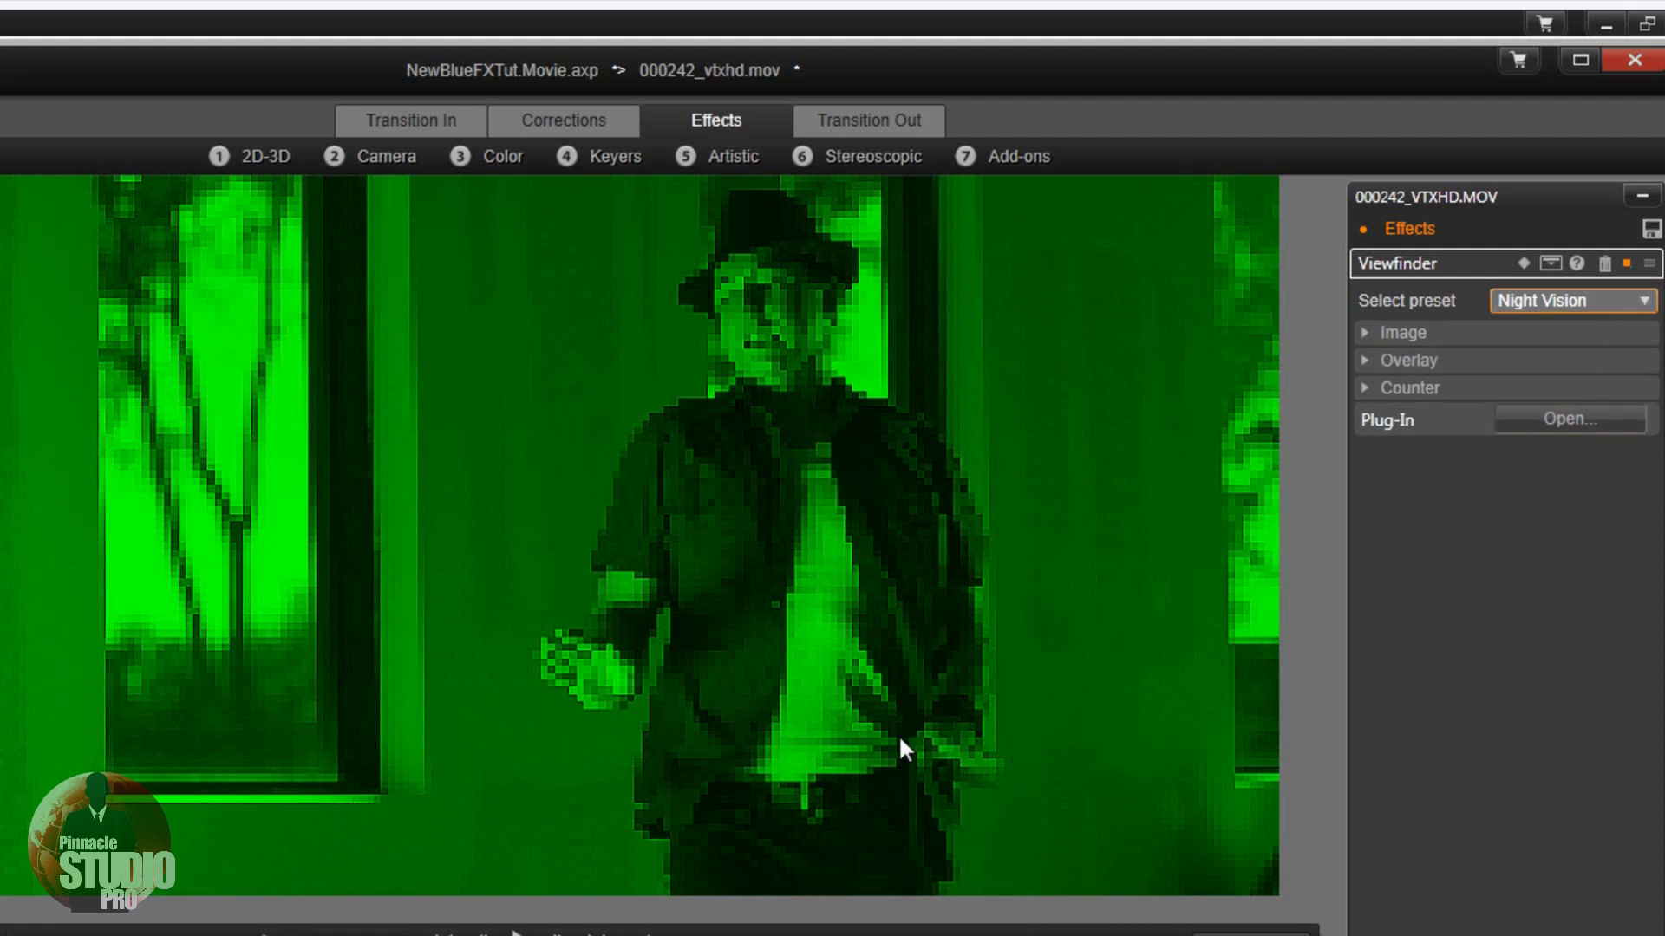
Step: Lower the Viewfinder effect's image tint amount to 53.9 and raise its resolution to 50.2
{"action": "key", "text": "space"}
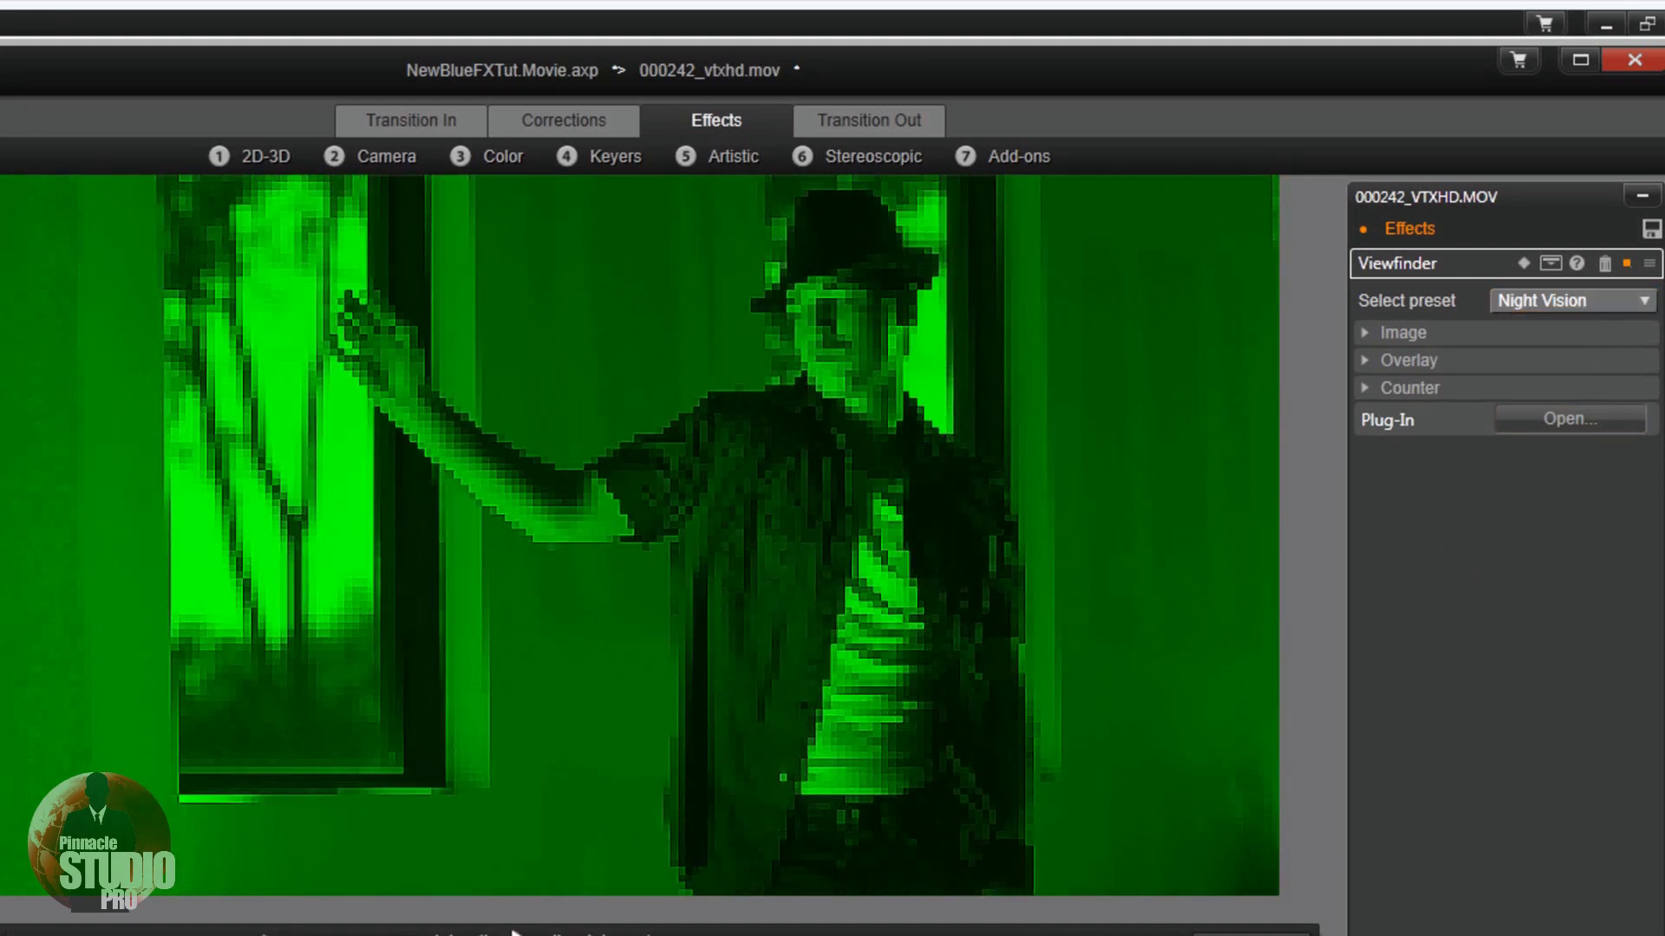
{"action": "left_click", "coordinate": [1363, 331]}
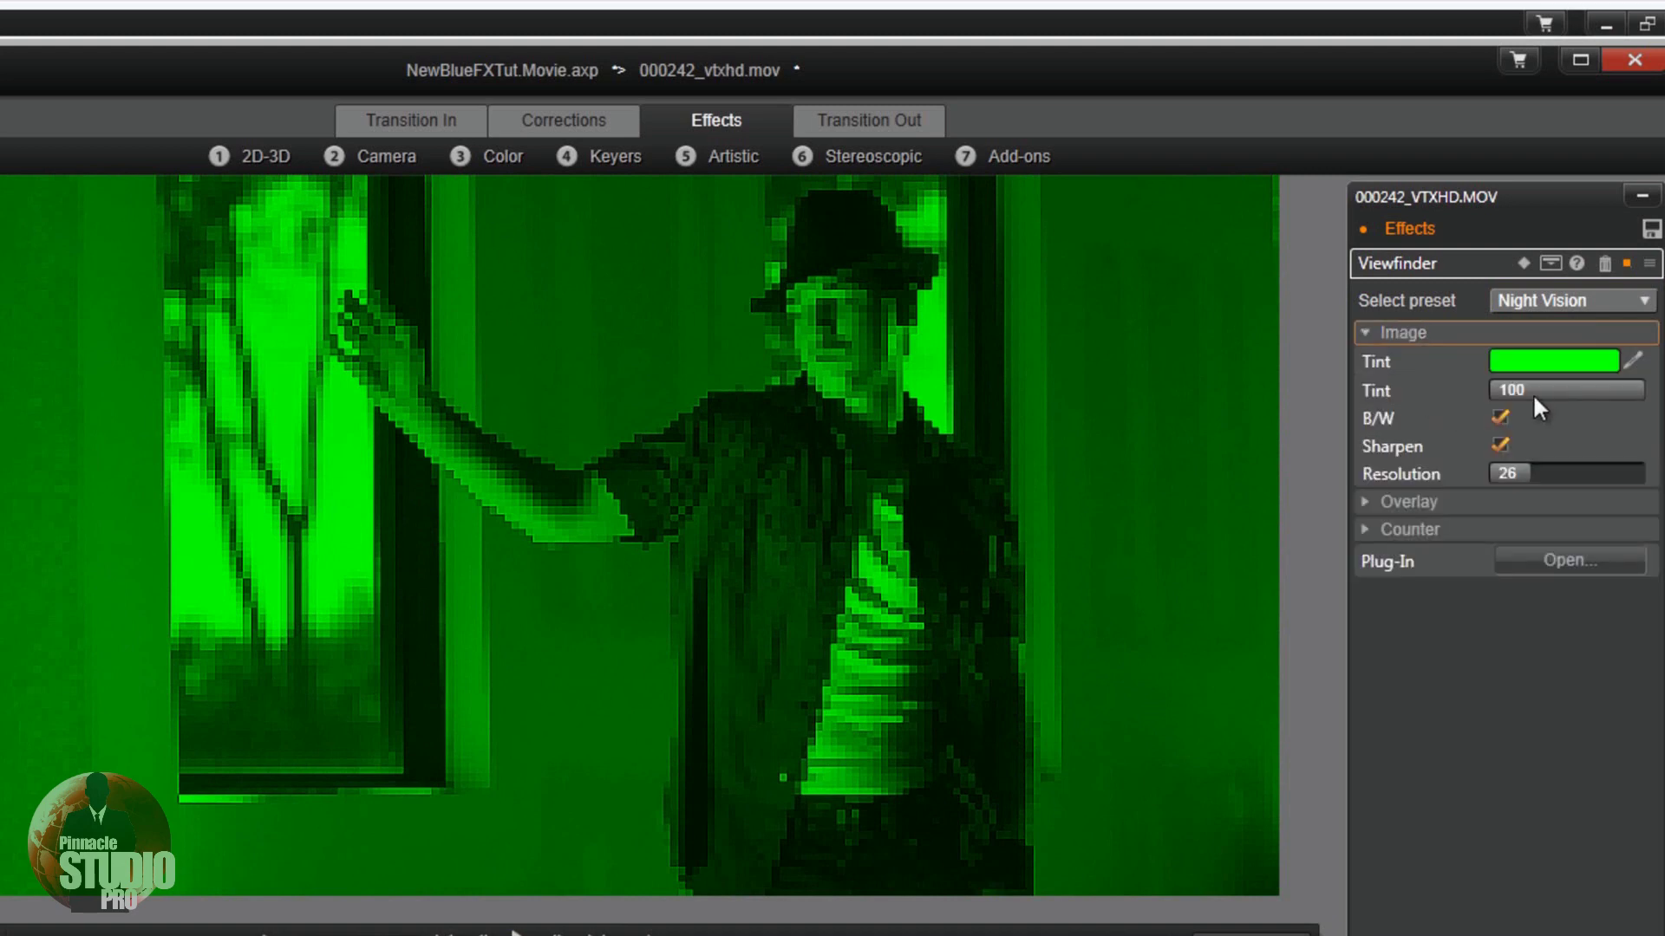
{"action": "left_click", "coordinate": [1588, 381]}
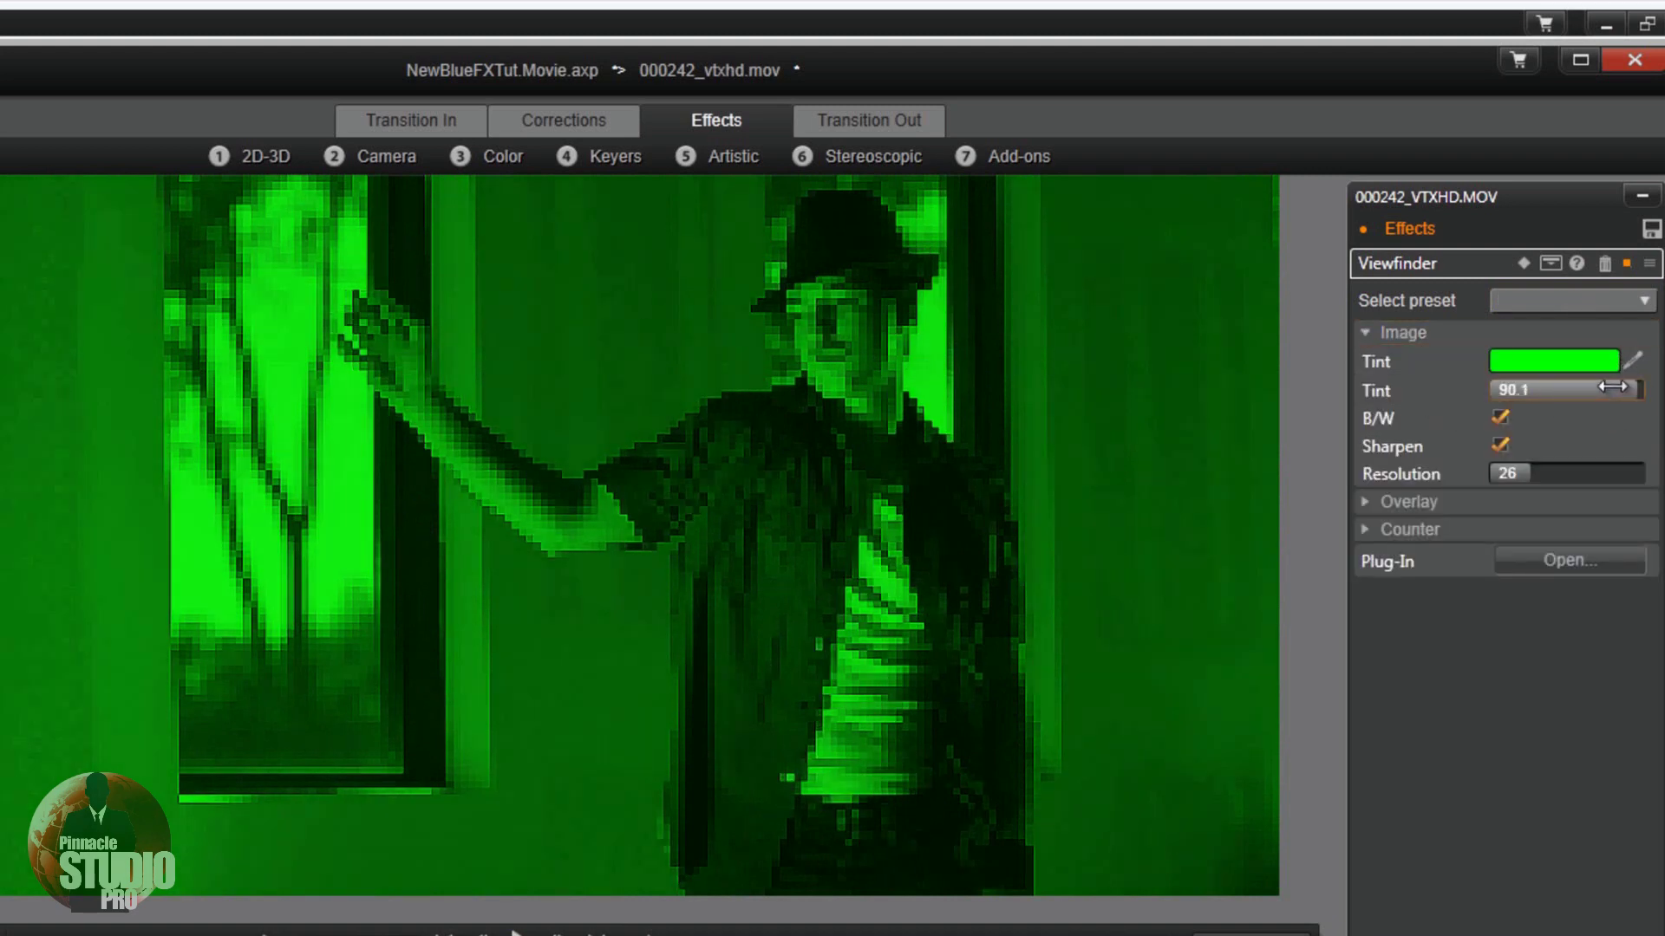
{"action": "mouse_move", "coordinate": [1589, 376]}
{"action": "left_mouse_down"}
{"action": "mouse_move", "coordinate": [1529, 392]}
{"action": "mouse_move", "coordinate": [1574, 402]}
{"action": "left_mouse_up"}
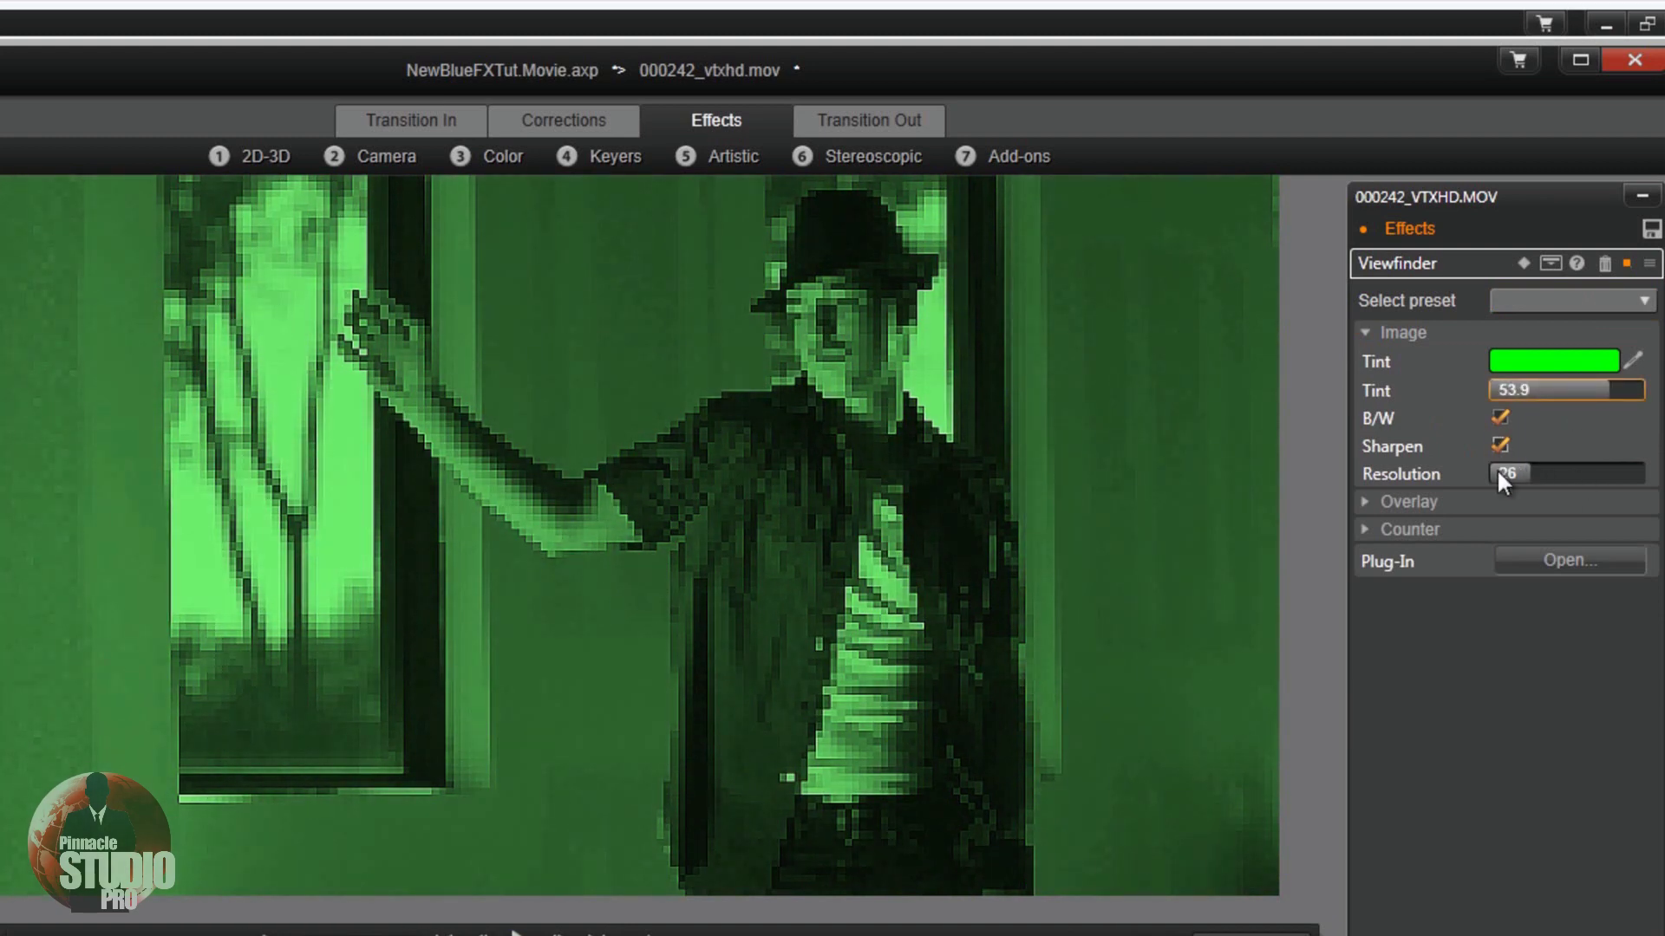
{"action": "left_click_drag", "start_coordinate": [1500, 472], "coordinate": [1569, 475]}
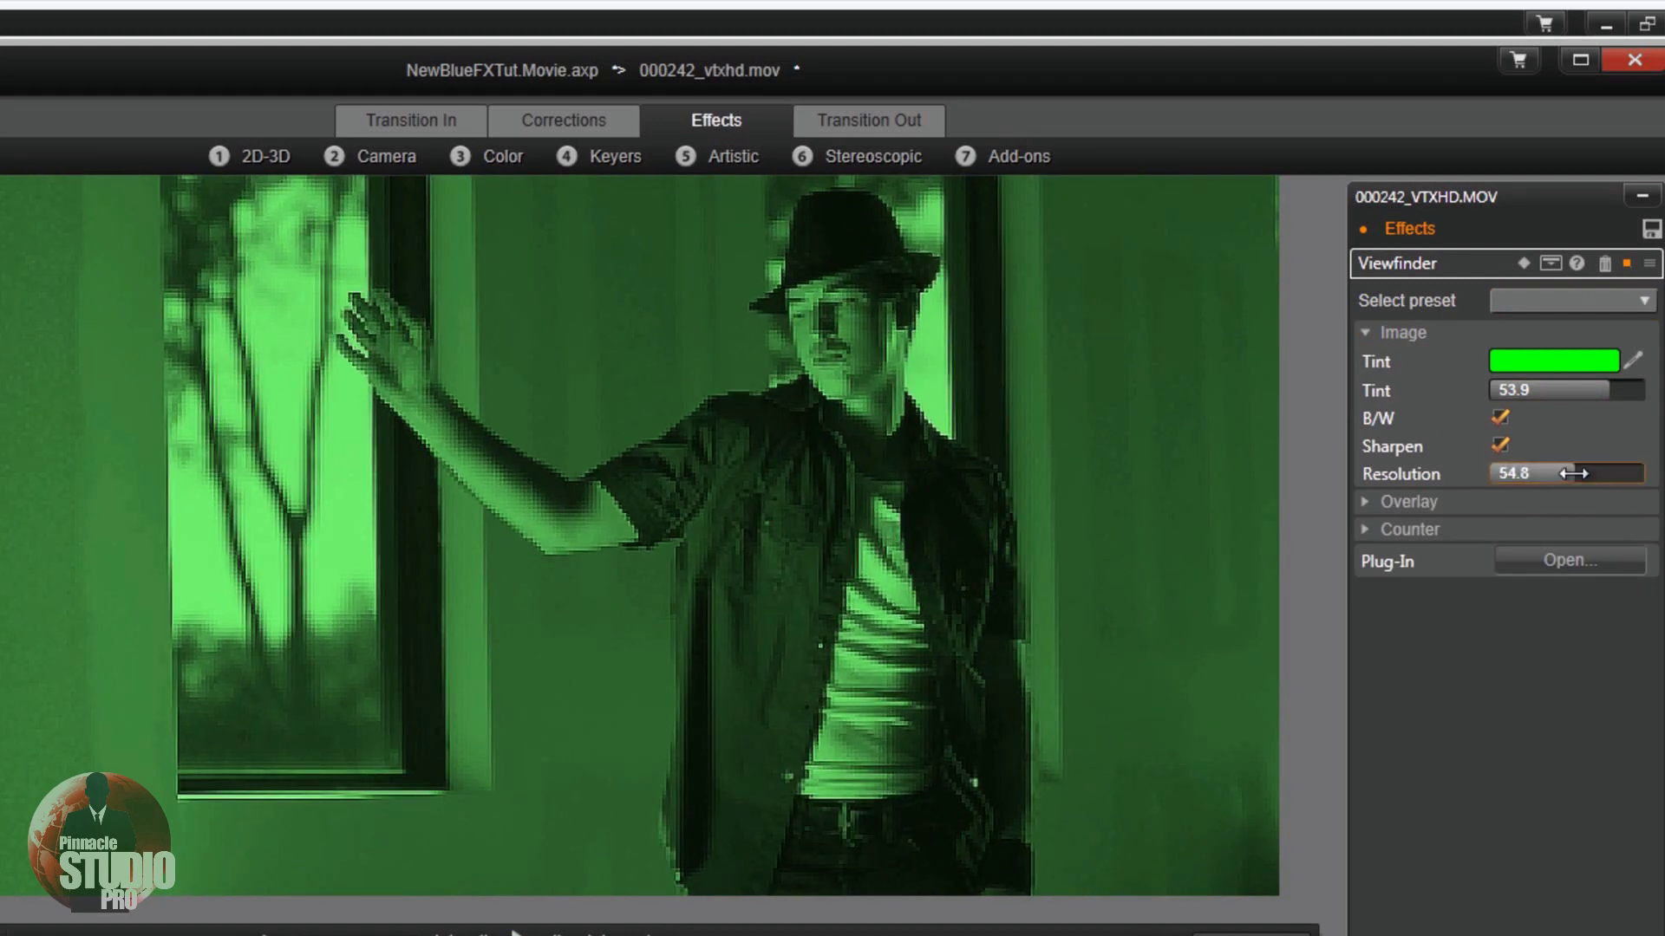
Step: Check the Viewfinder effect's Counter settings and accept the changes to the clip
{"action": "left_click", "coordinate": [1365, 528]}
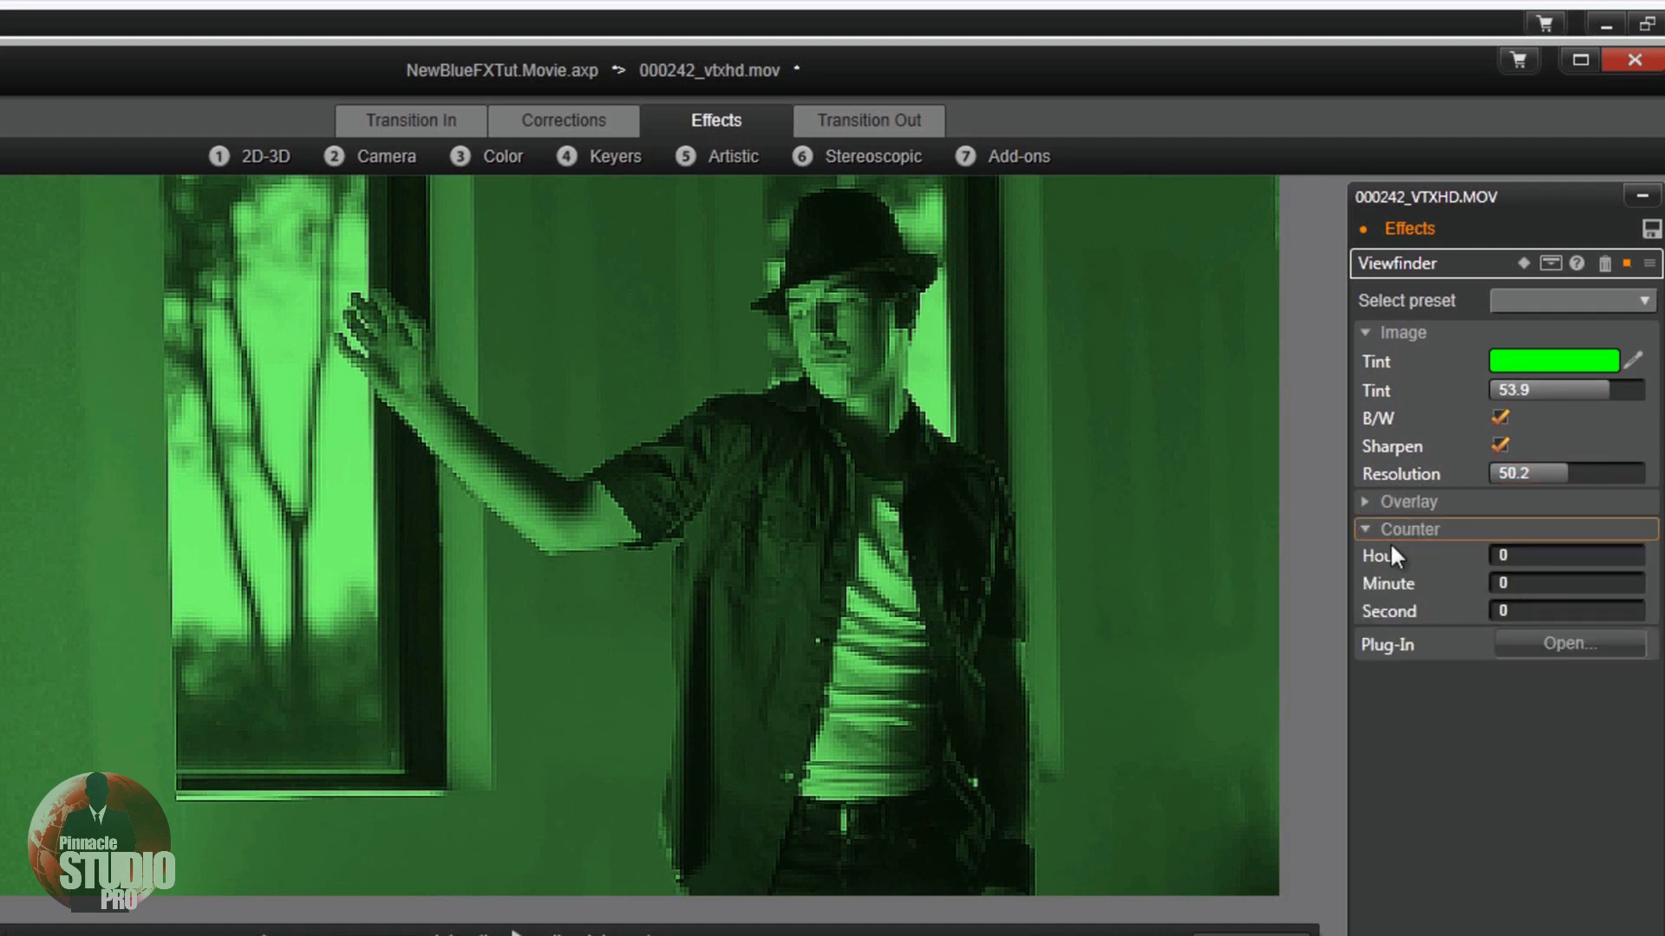
{"action": "left_click", "coordinate": [1366, 532]}
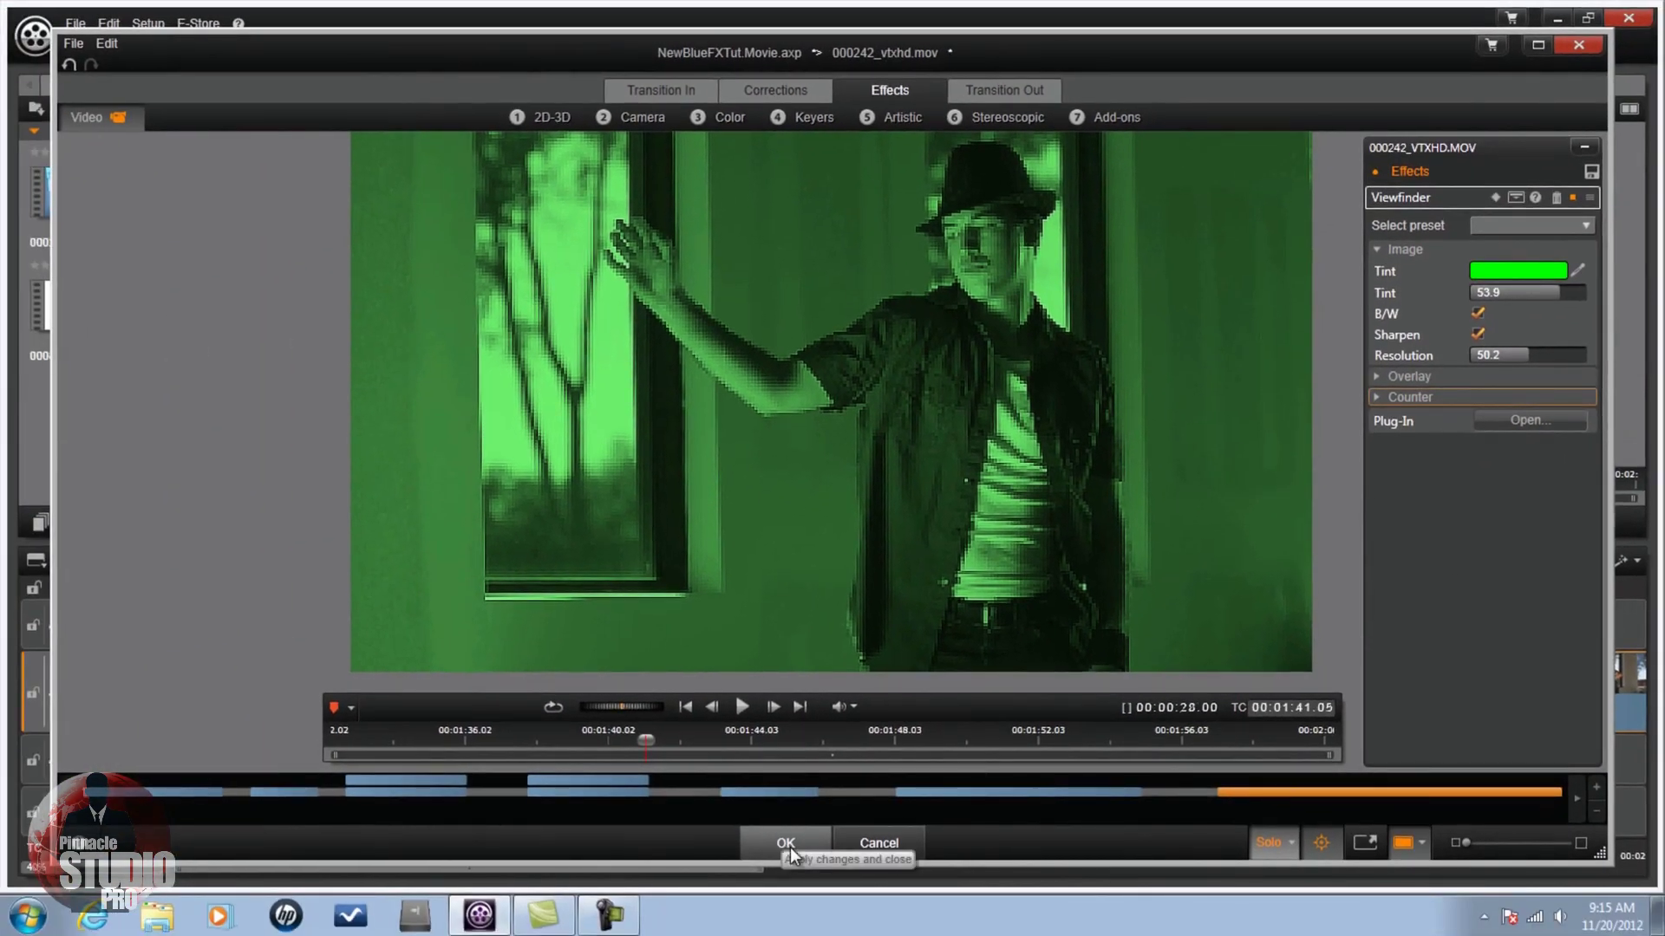
{"action": "left_click", "coordinate": [786, 843]}
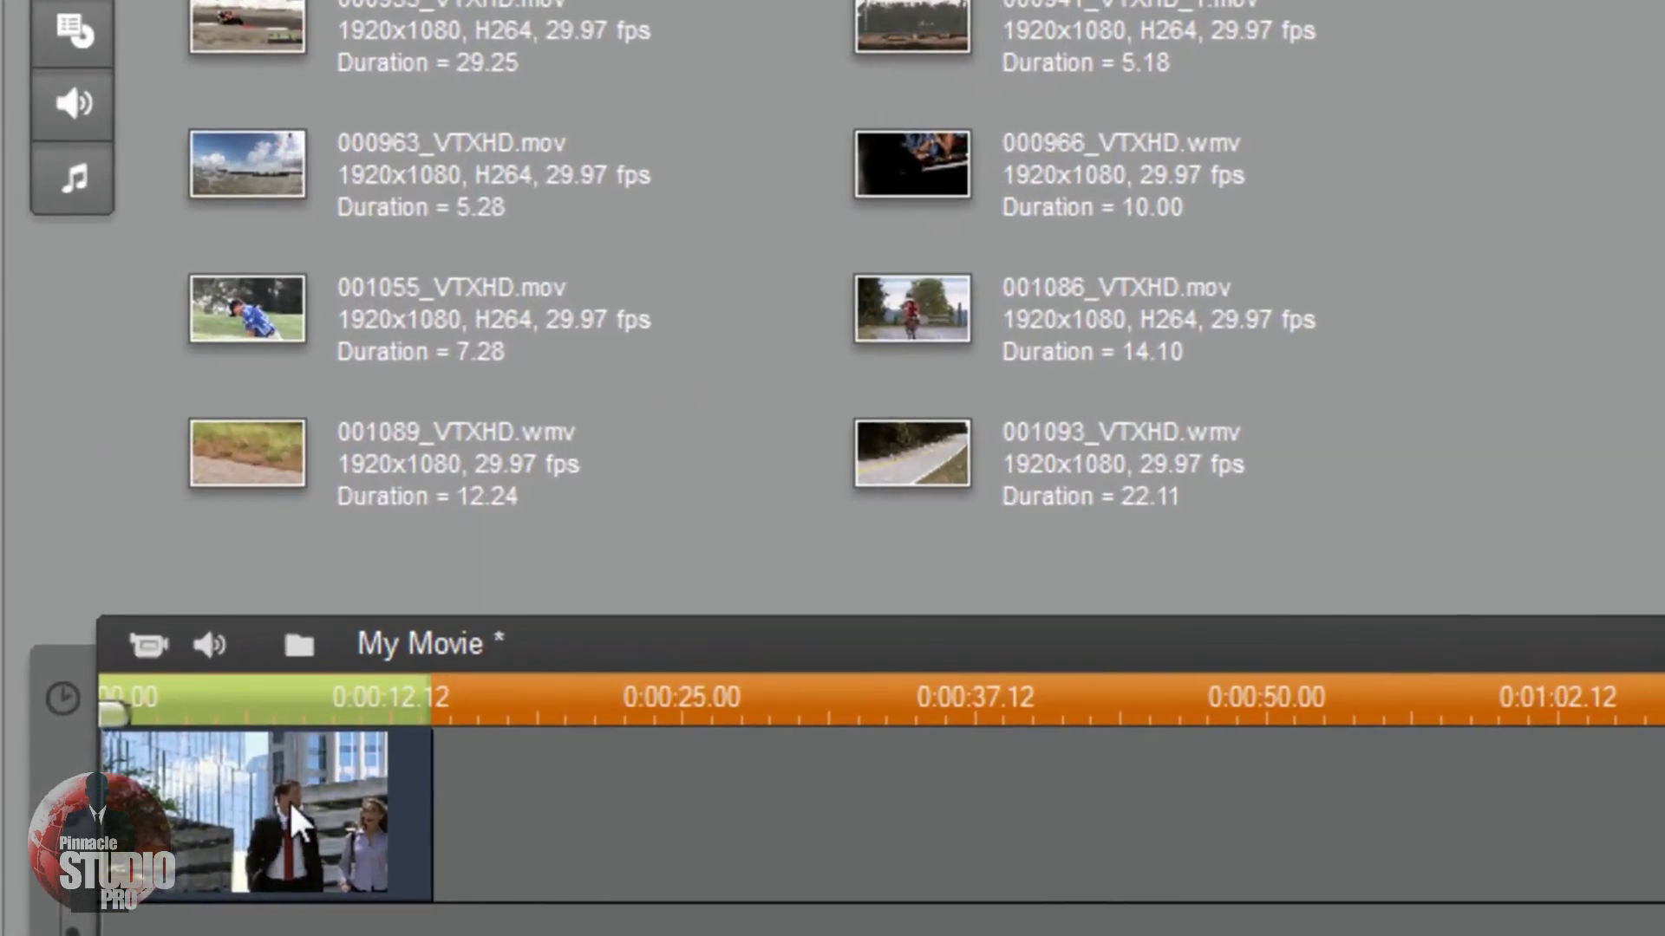
Step: In Pinnacle Studio Ultimate Collection, add the NewBlue Video Essentials Selective Color effect to the clip on the My Movie timeline
{"action": "right_click", "coordinate": [289, 799]}
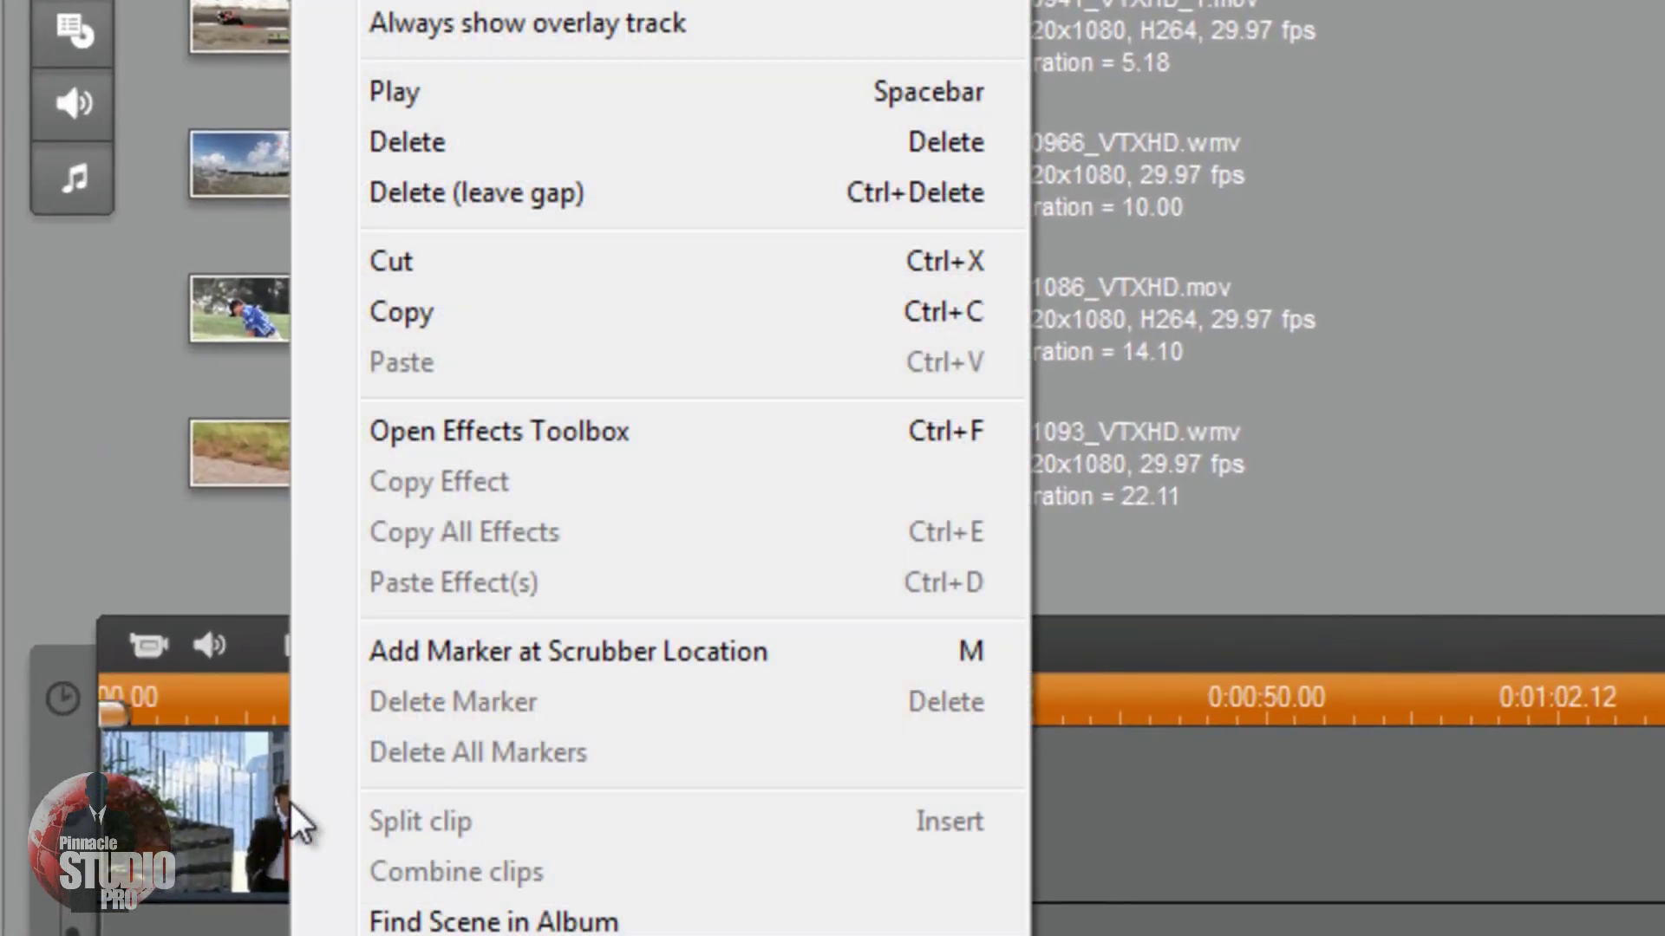
{"action": "left_click", "coordinate": [586, 433]}
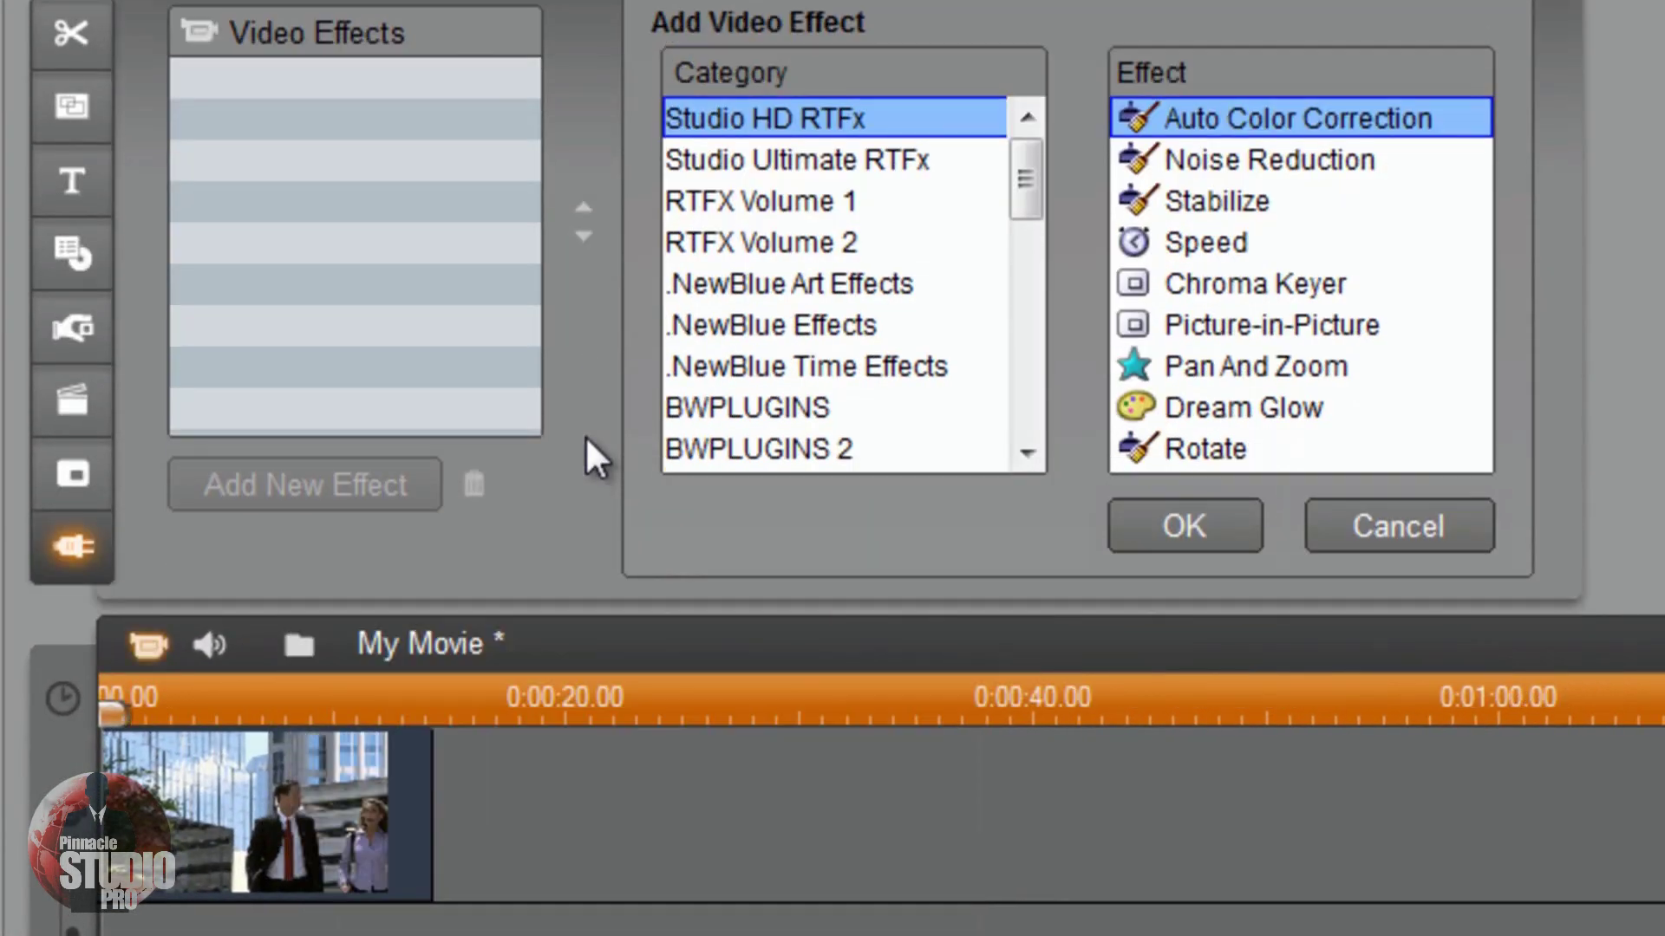
{"action": "left_click_drag", "start_coordinate": [1019, 186], "coordinate": [1052, 350]}
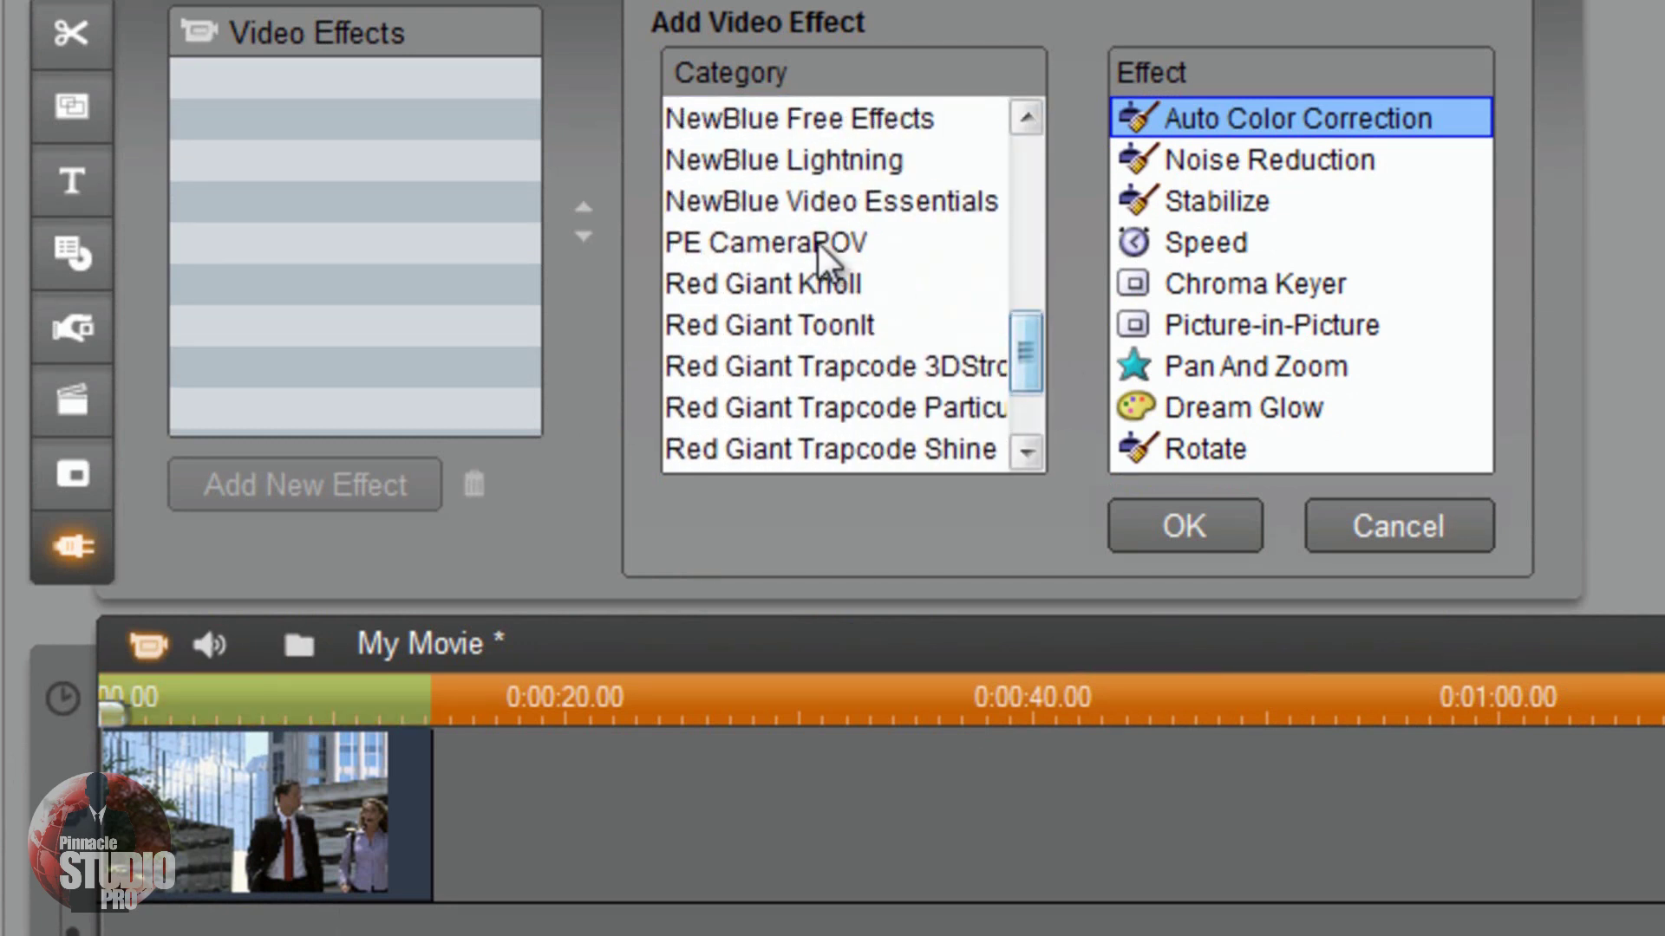
{"action": "left_click", "coordinate": [866, 201]}
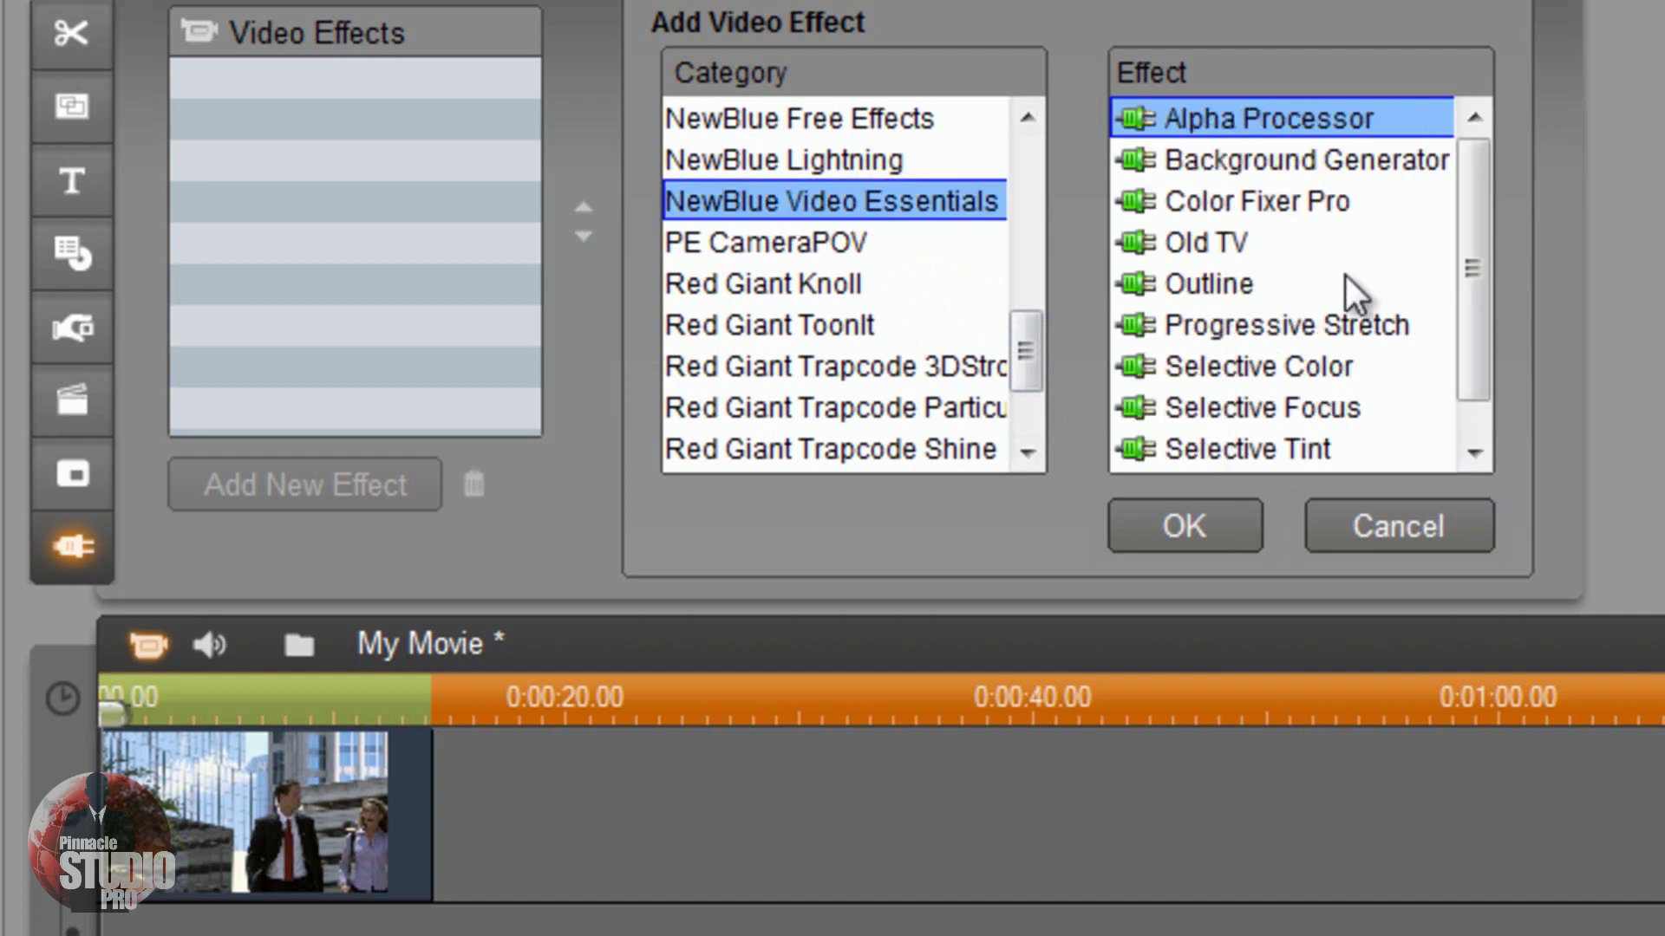
{"action": "left_click_drag", "start_coordinate": [1470, 191], "coordinate": [1484, 231]}
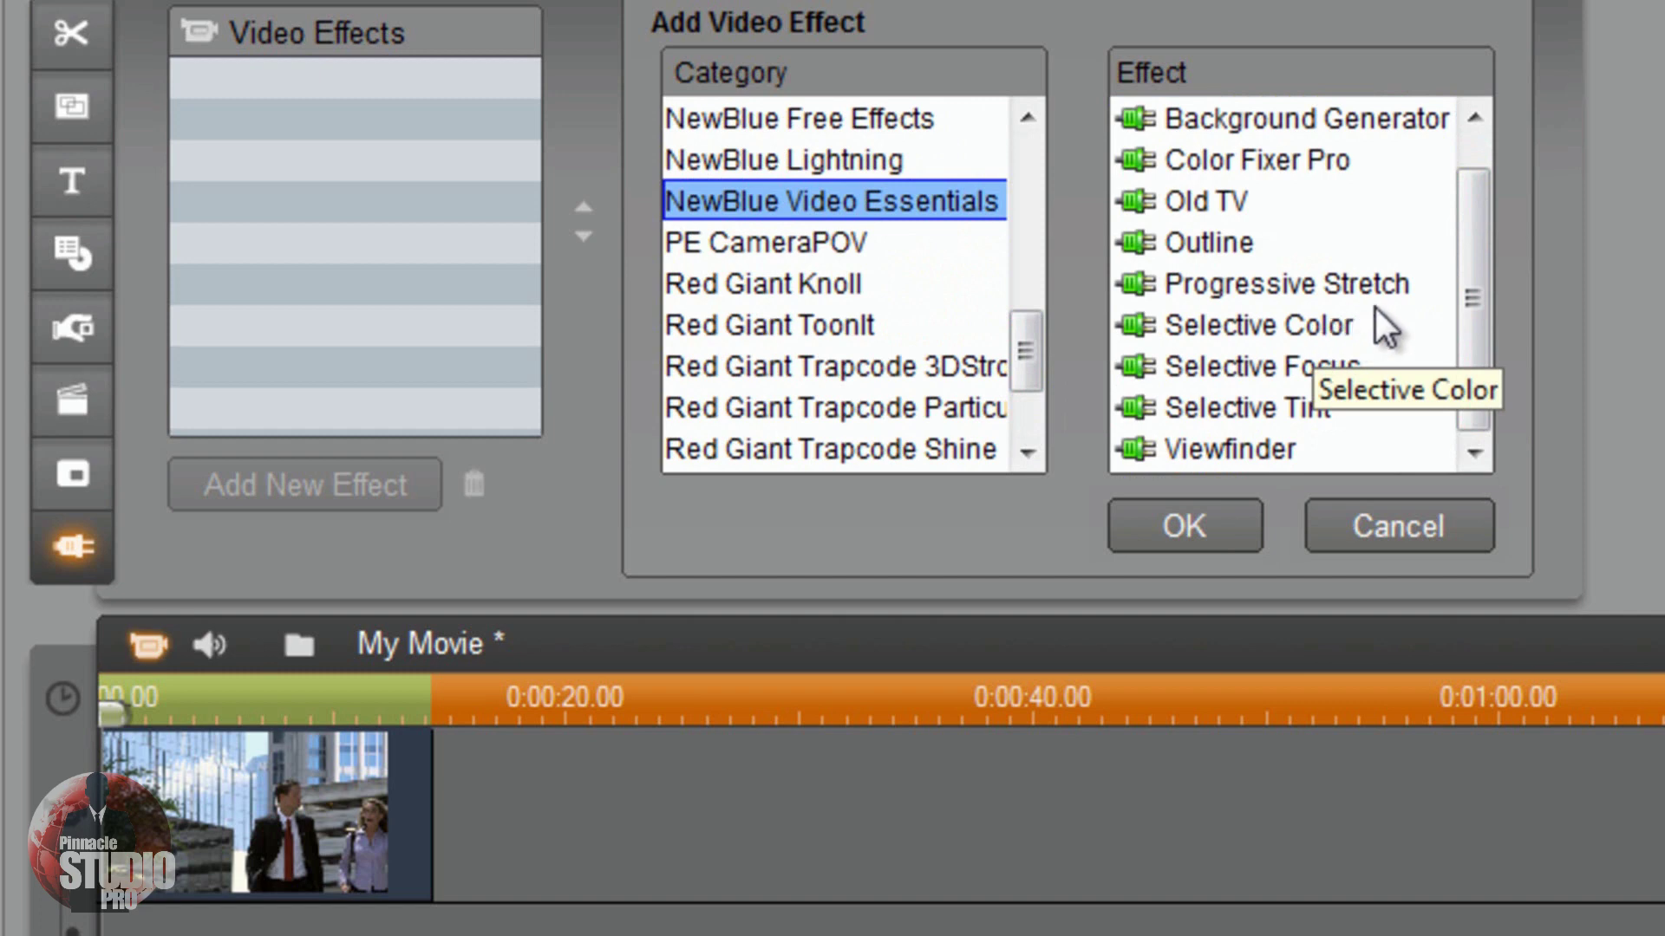
{"action": "left_click", "coordinate": [1303, 331]}
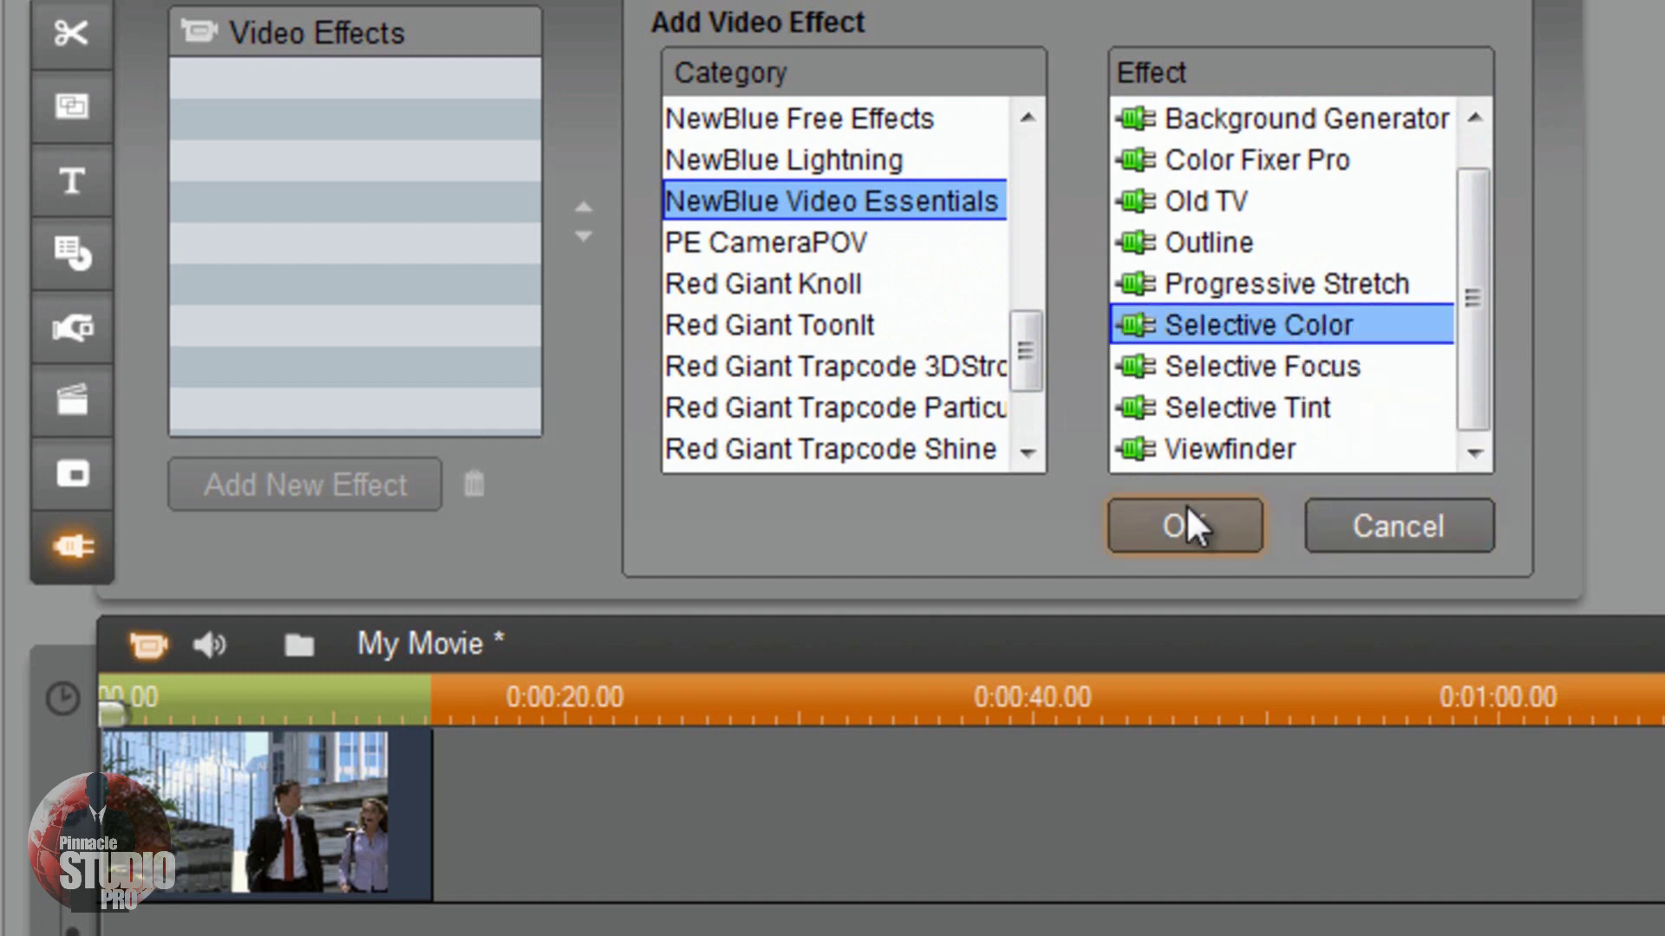
{"action": "left_click", "coordinate": [1158, 518]}
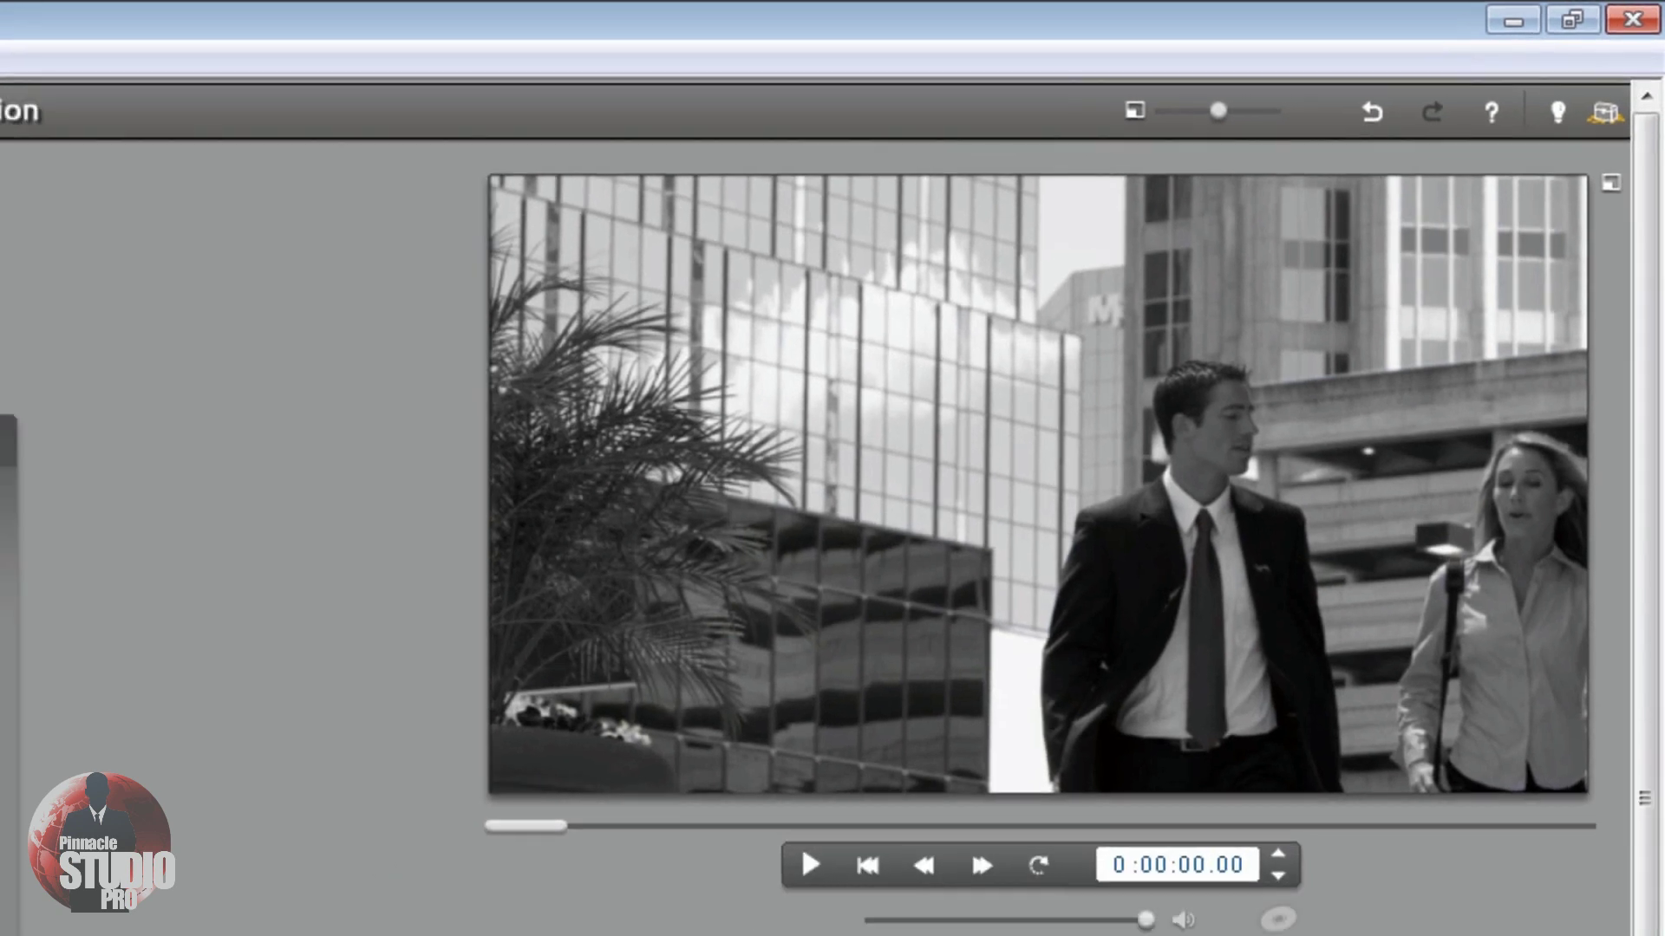
Step: Try the Just Red and Just Blue presets on the Selective Color effect
{"action": "left_click", "coordinate": [684, 296]}
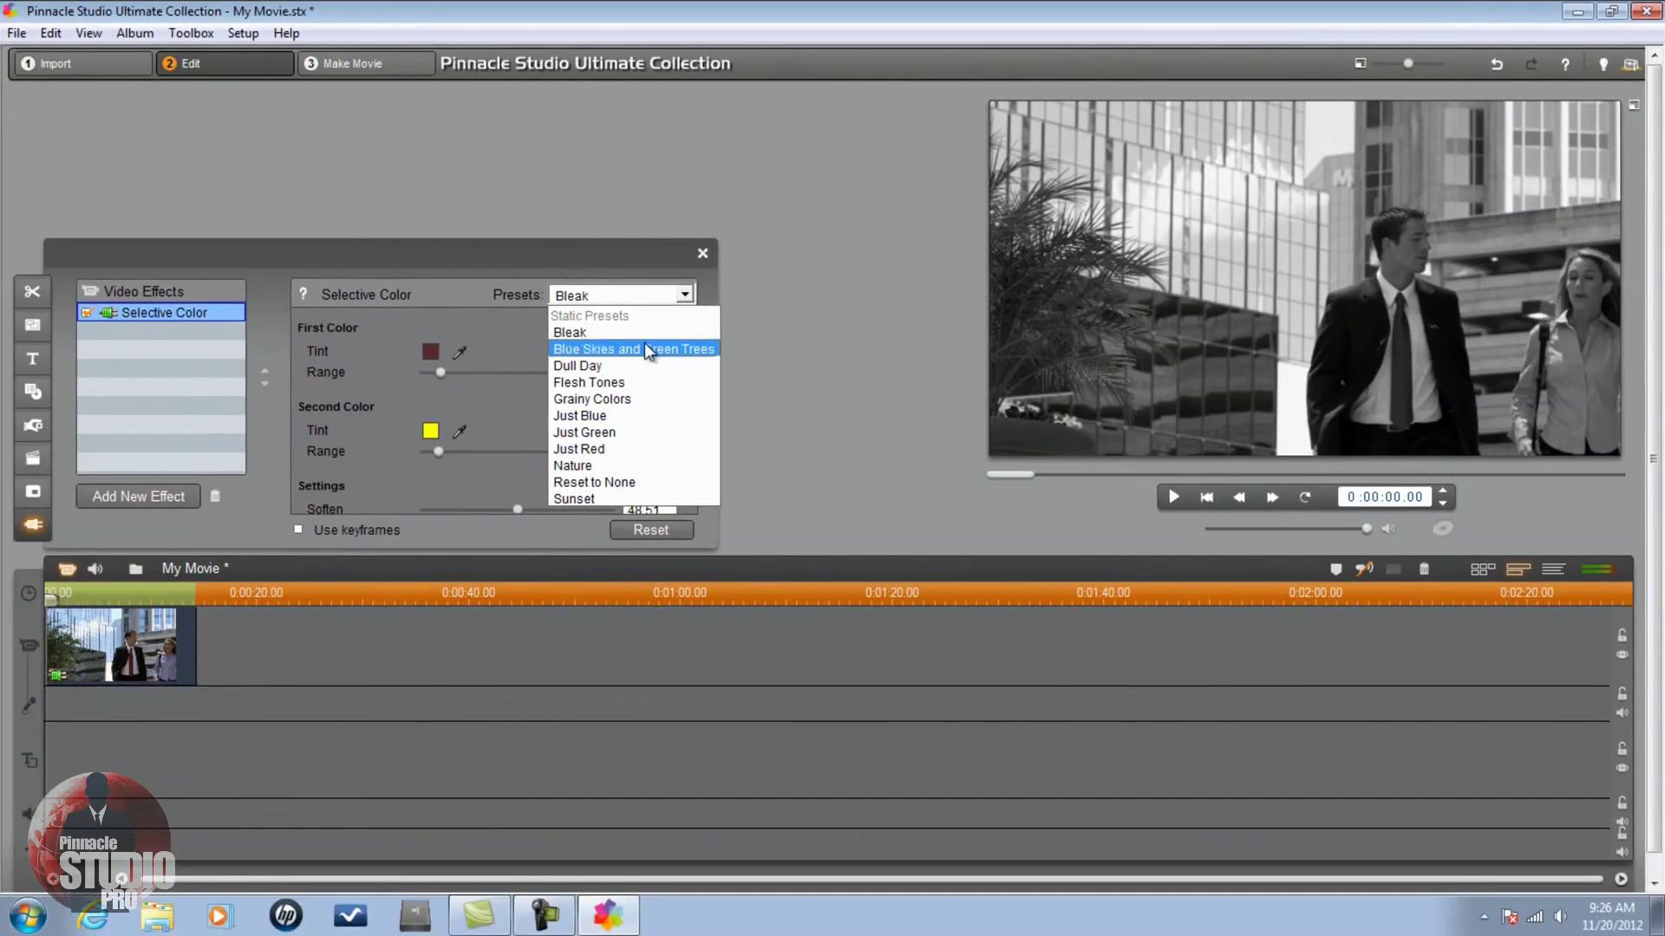
{"action": "left_click", "coordinate": [612, 451]}
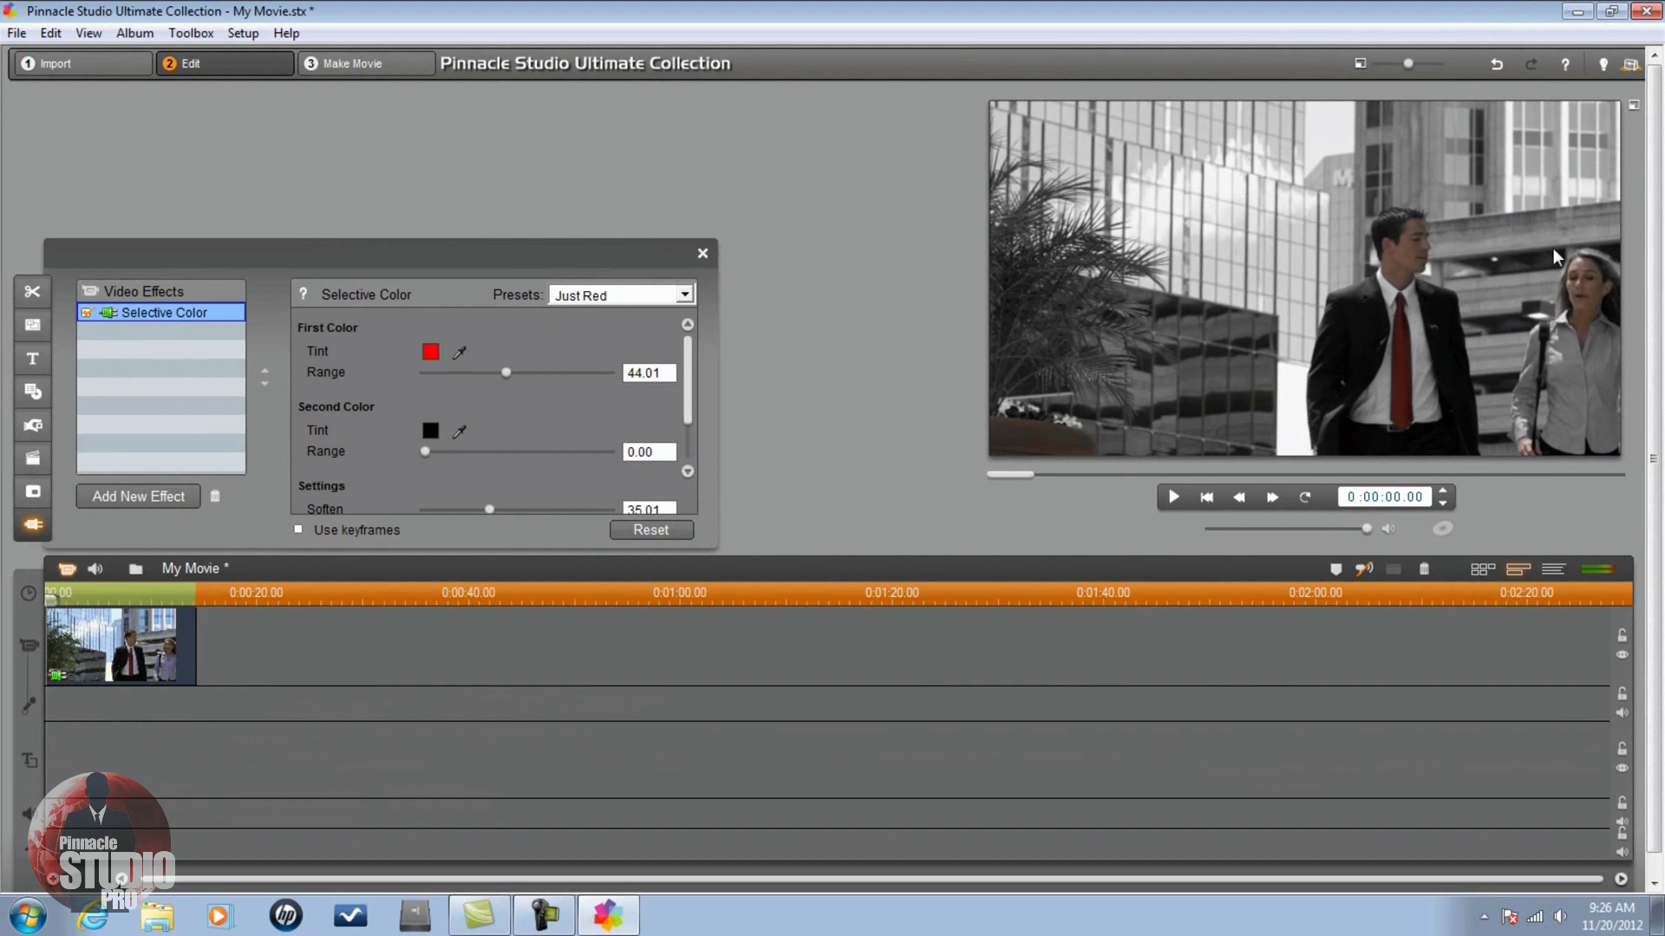
{"action": "left_click", "coordinate": [685, 296]}
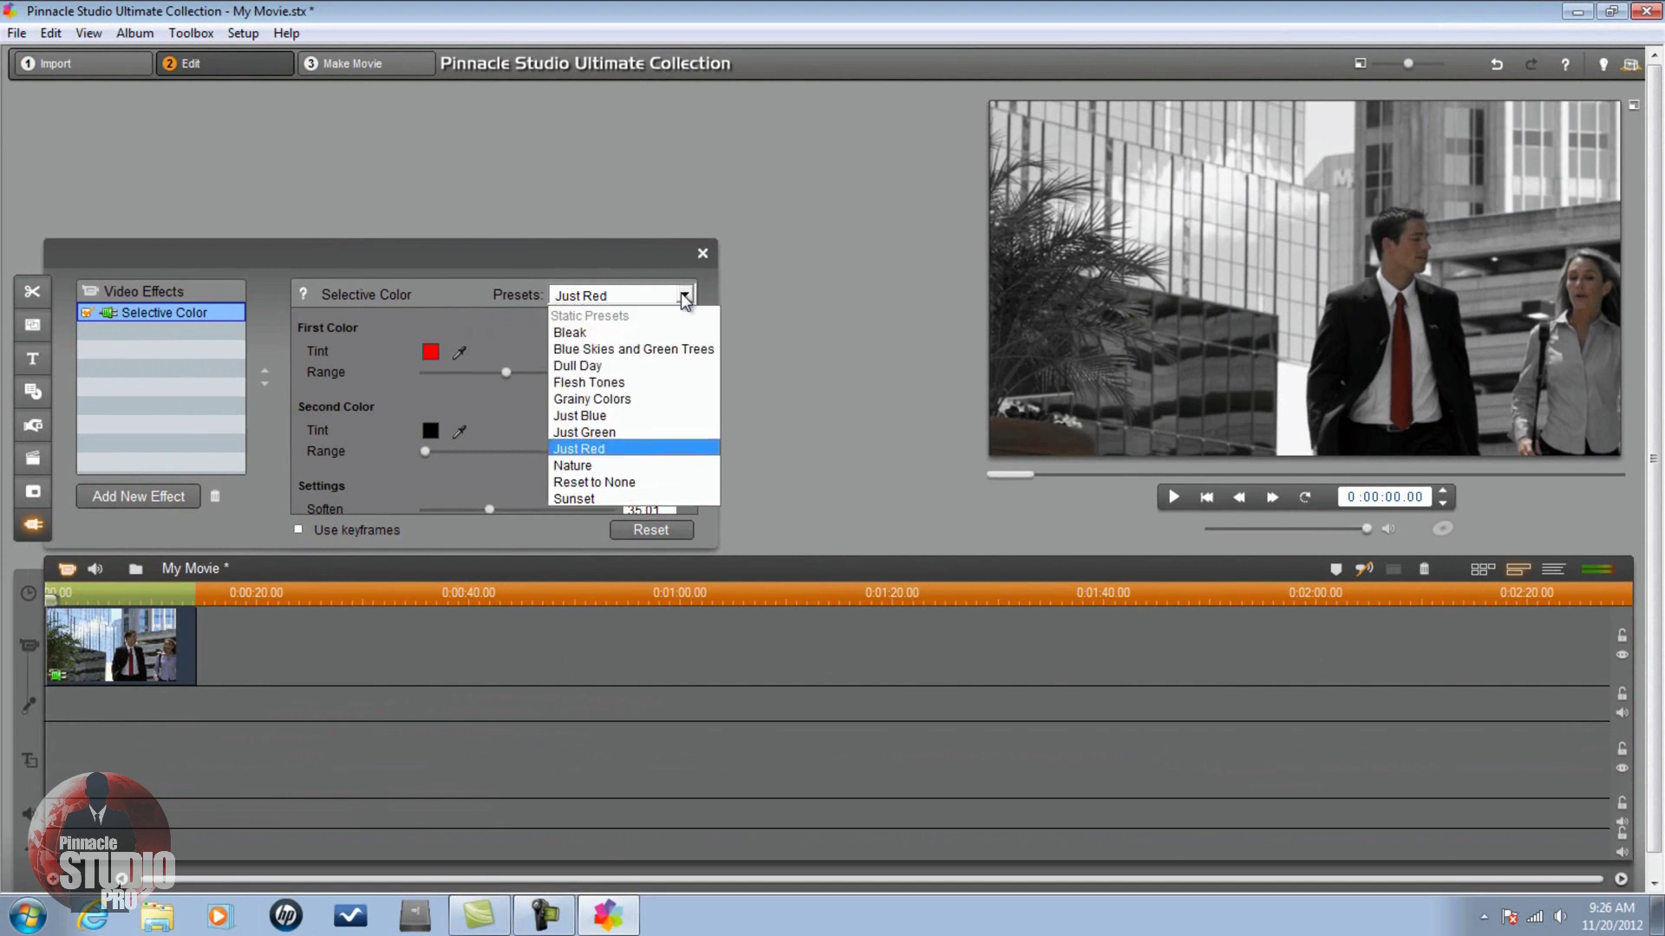
{"action": "left_click", "coordinate": [612, 418]}
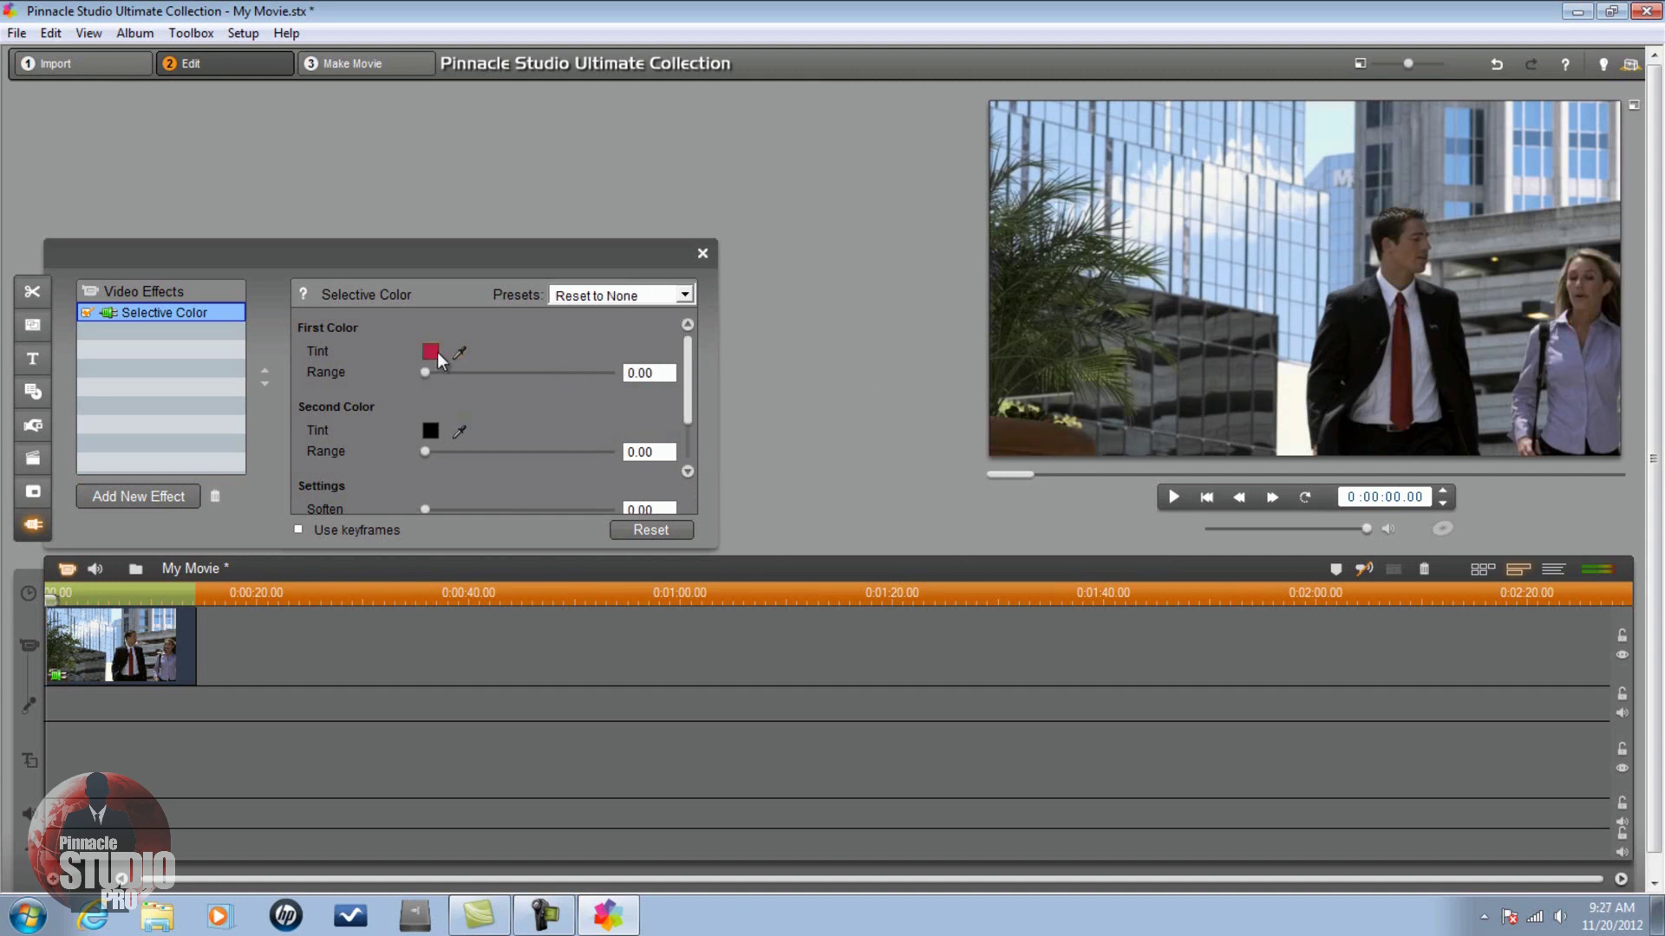
Step: Sample the man's red tie in the preview as the first tint of the Selective Color effect
{"action": "left_click", "coordinate": [460, 354]}
{"action": "left_click", "coordinate": [454, 358]}
{"action": "left_click", "coordinate": [1408, 368]}
Step: Set the Selective Color strength to 100 and increase the first color's range to isolate the red tie
{"action": "left_click_drag", "start_coordinate": [685, 373], "coordinate": [680, 417]}
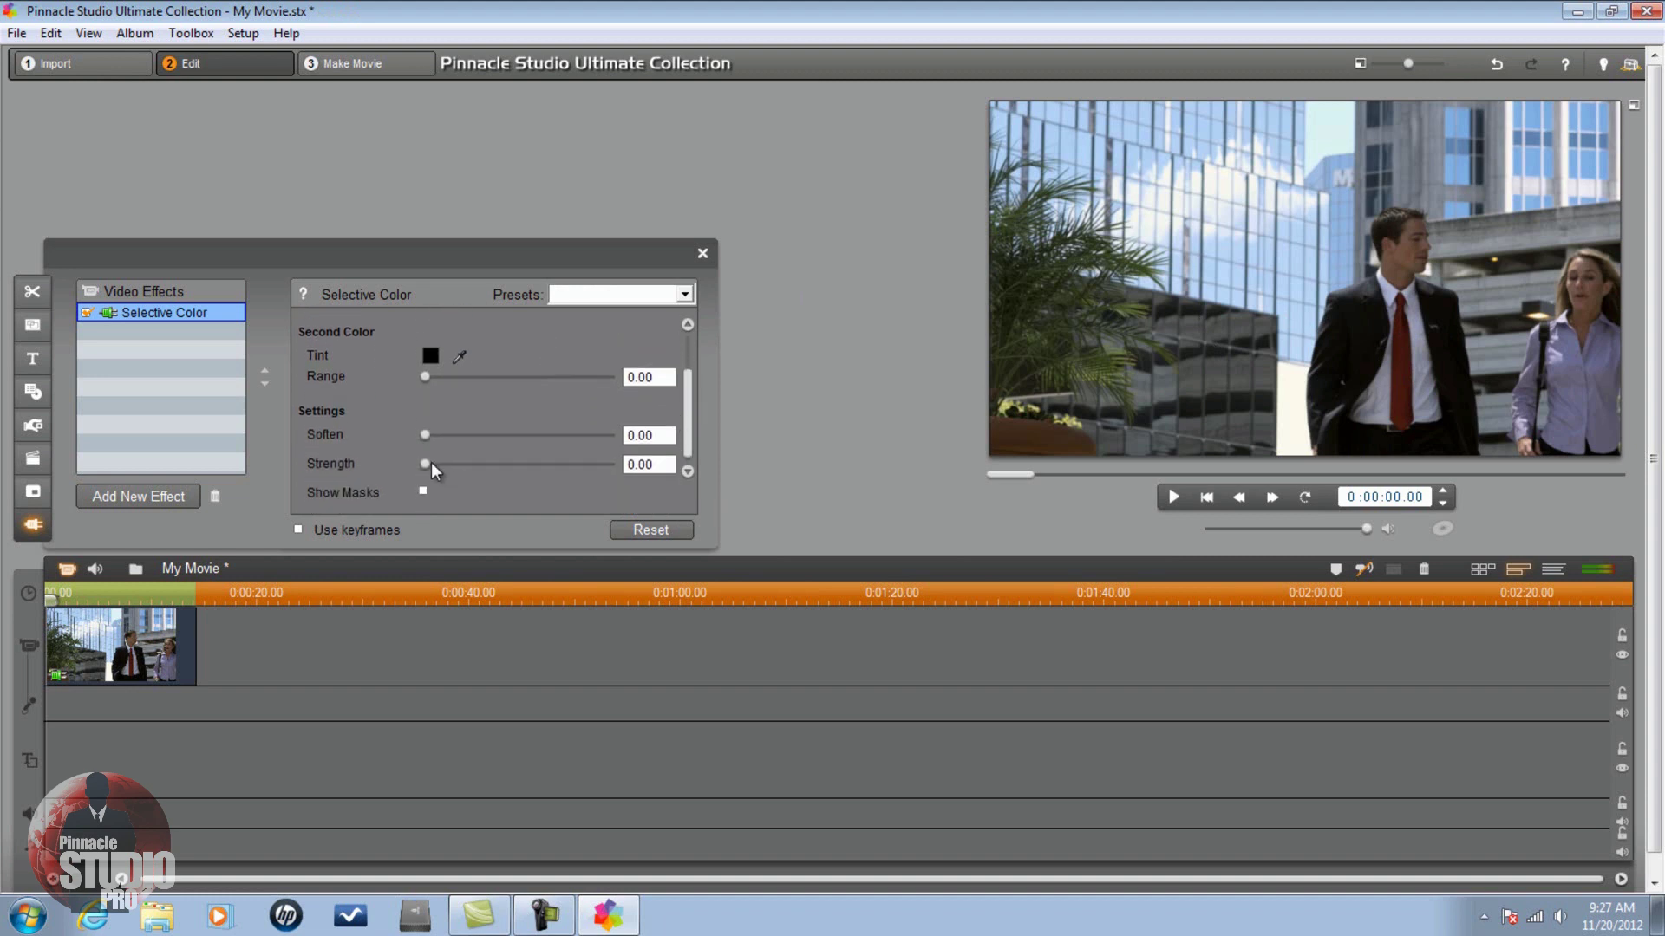
{"action": "left_click_drag", "start_coordinate": [427, 469], "coordinate": [539, 470]}
{"action": "left_click_drag", "start_coordinate": [541, 464], "coordinate": [609, 468]}
{"action": "left_click_drag", "start_coordinate": [689, 435], "coordinate": [701, 376]}
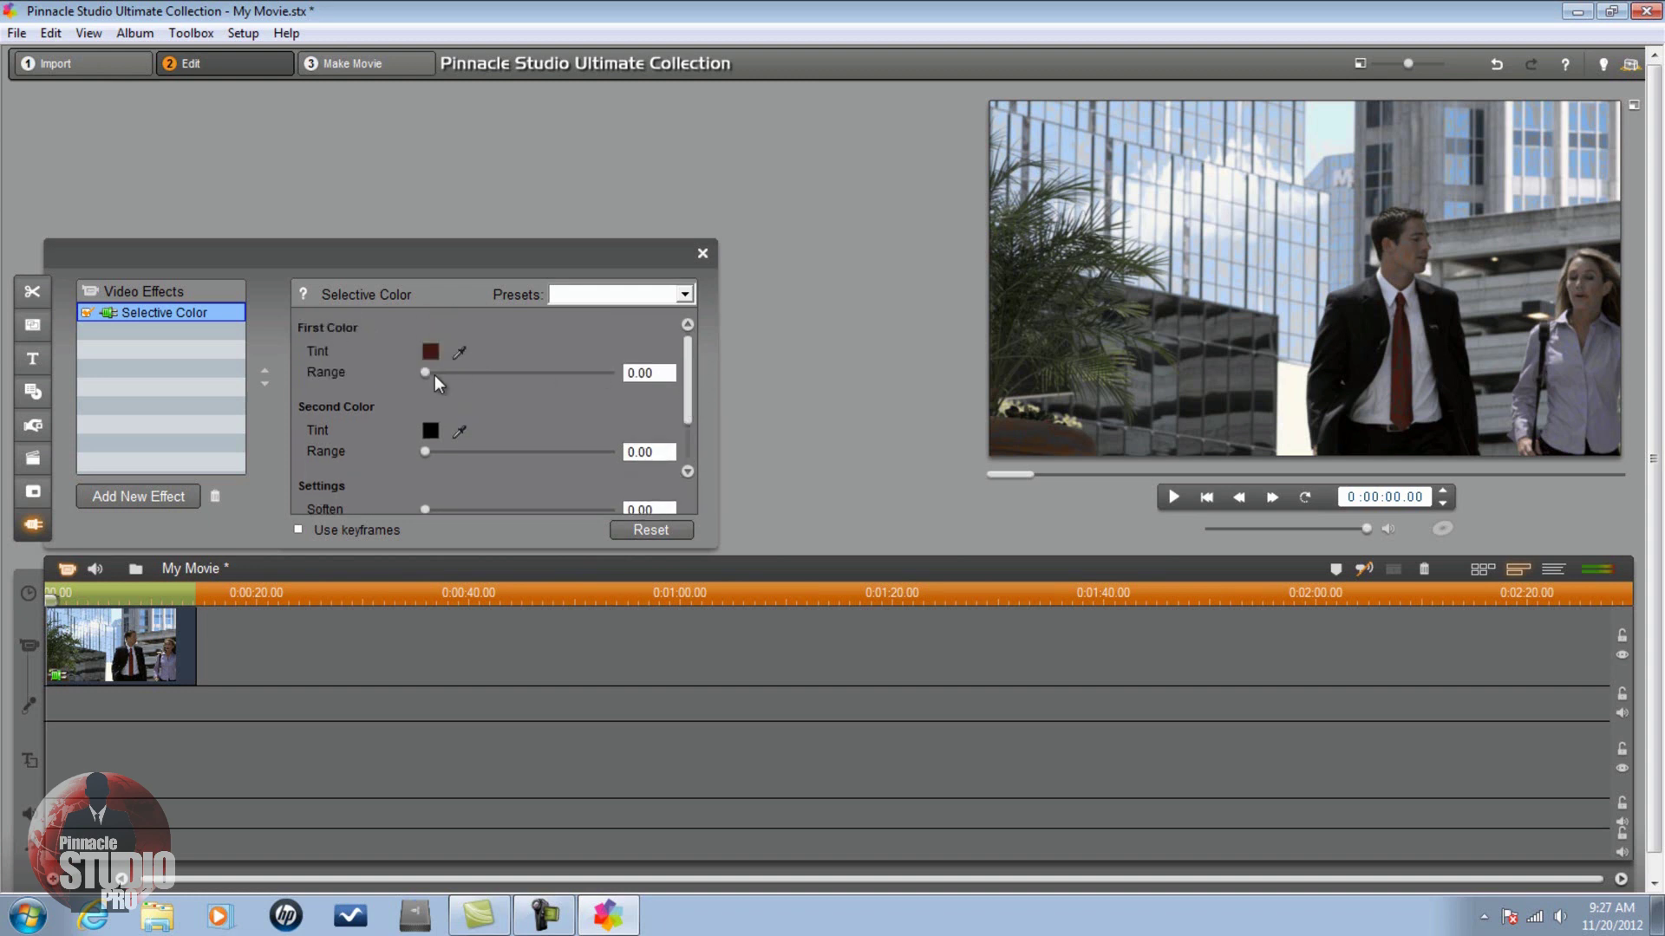
{"action": "left_click_drag", "start_coordinate": [425, 371], "coordinate": [460, 368]}
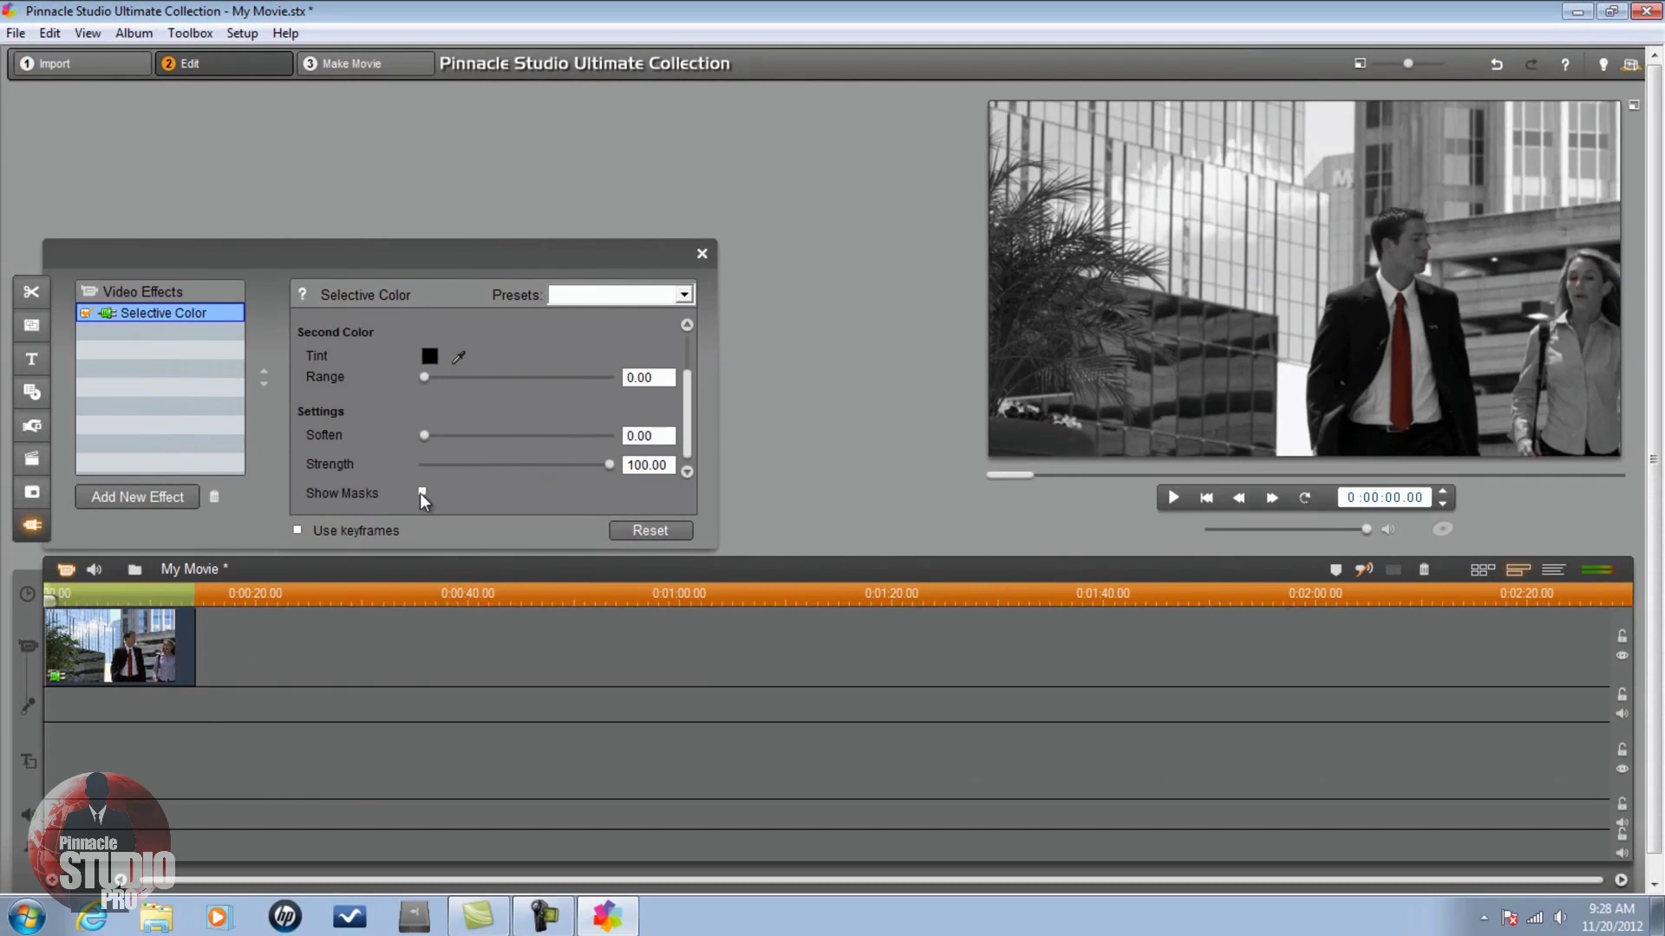
Step: Set the Selective Color effect's Soften to 100 with its masks shown, and hide the masks again
{"action": "left_click", "coordinate": [421, 491]}
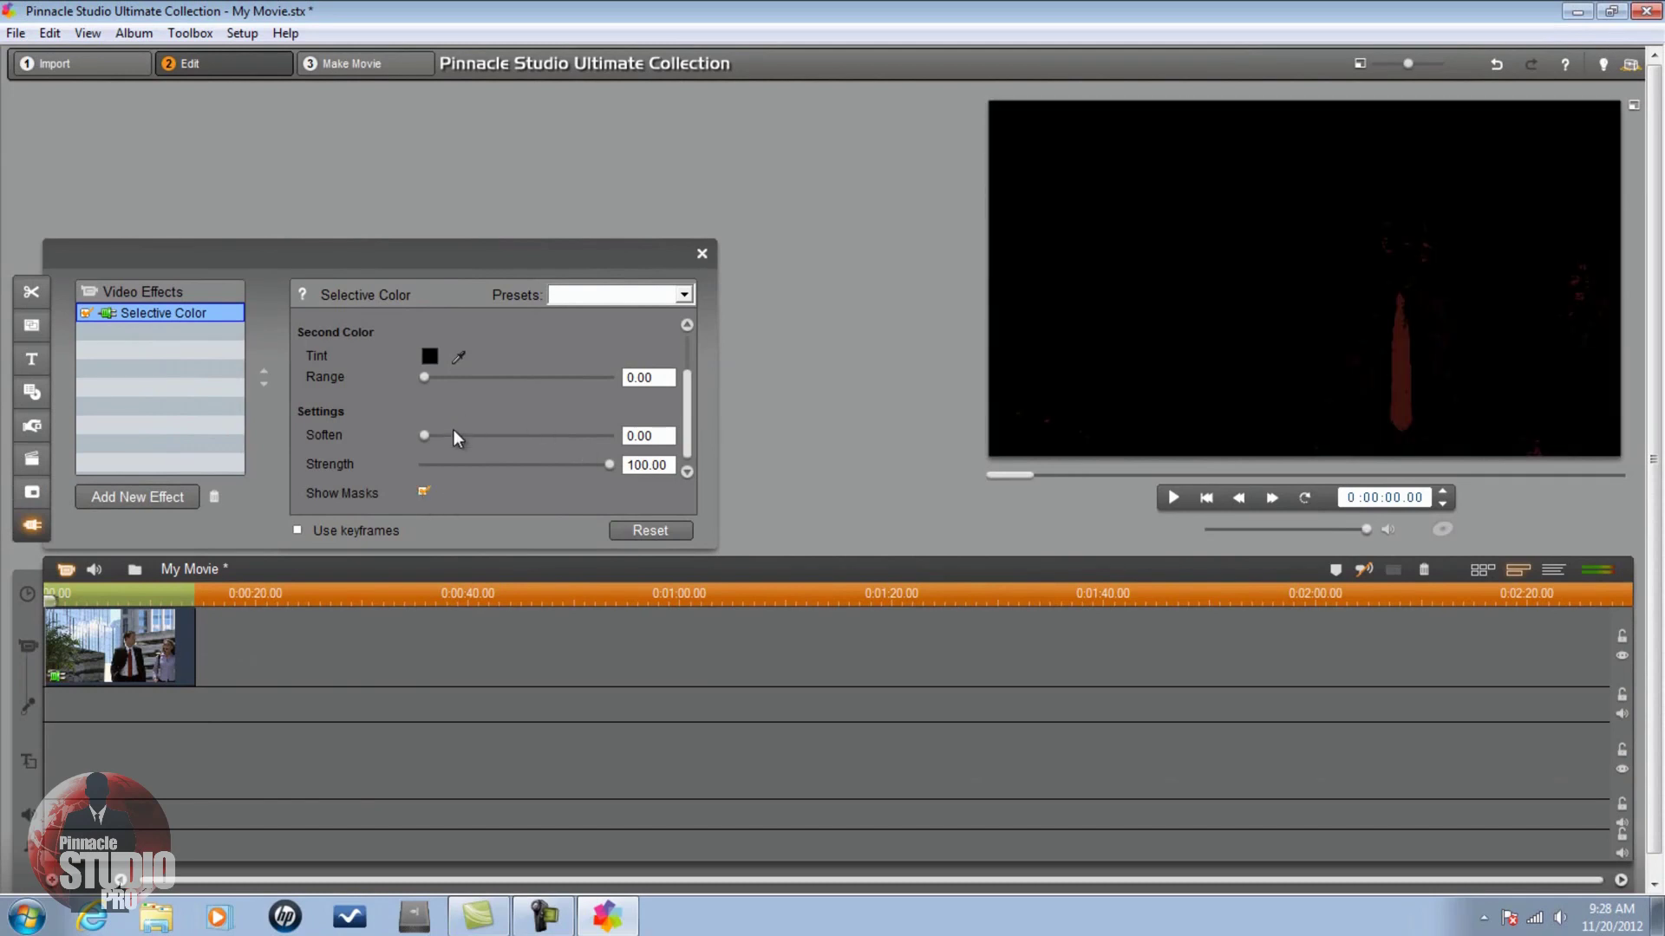
{"action": "left_click_drag", "start_coordinate": [423, 436], "coordinate": [624, 450]}
{"action": "left_click", "coordinate": [423, 492]}
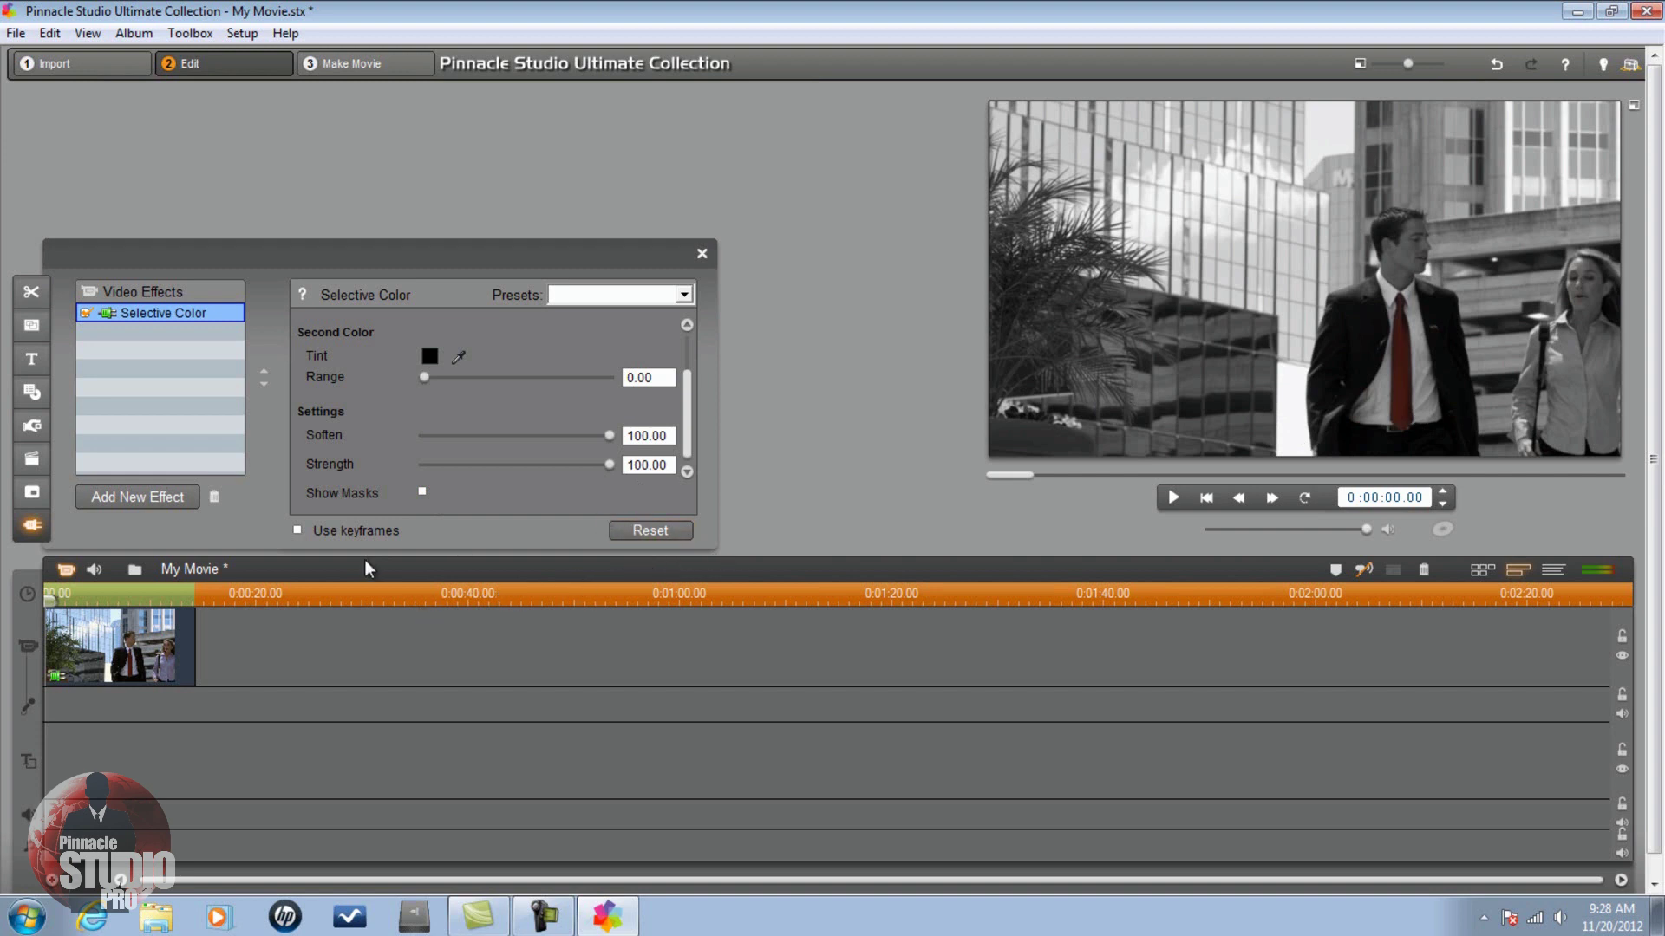
{"action": "mouse_move", "coordinate": [370, 573]}
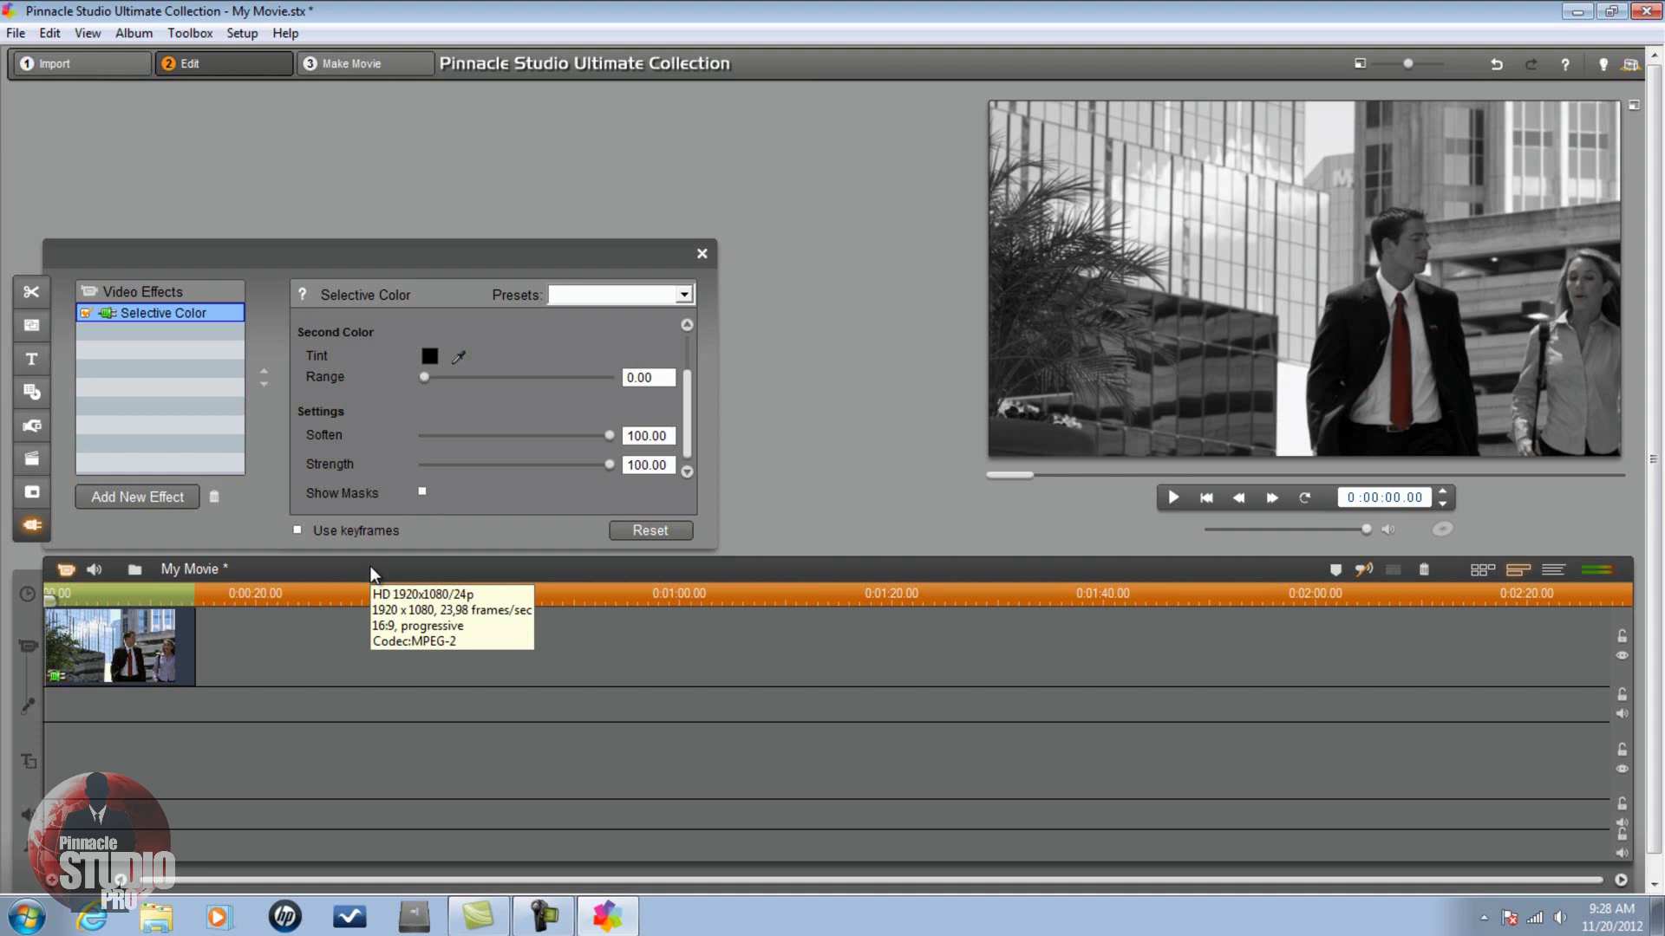
Step: Replace the clip's Selective Color effect with the NewBlue Video Essentials Selective Tint effect
{"action": "left_click", "coordinate": [213, 498]}
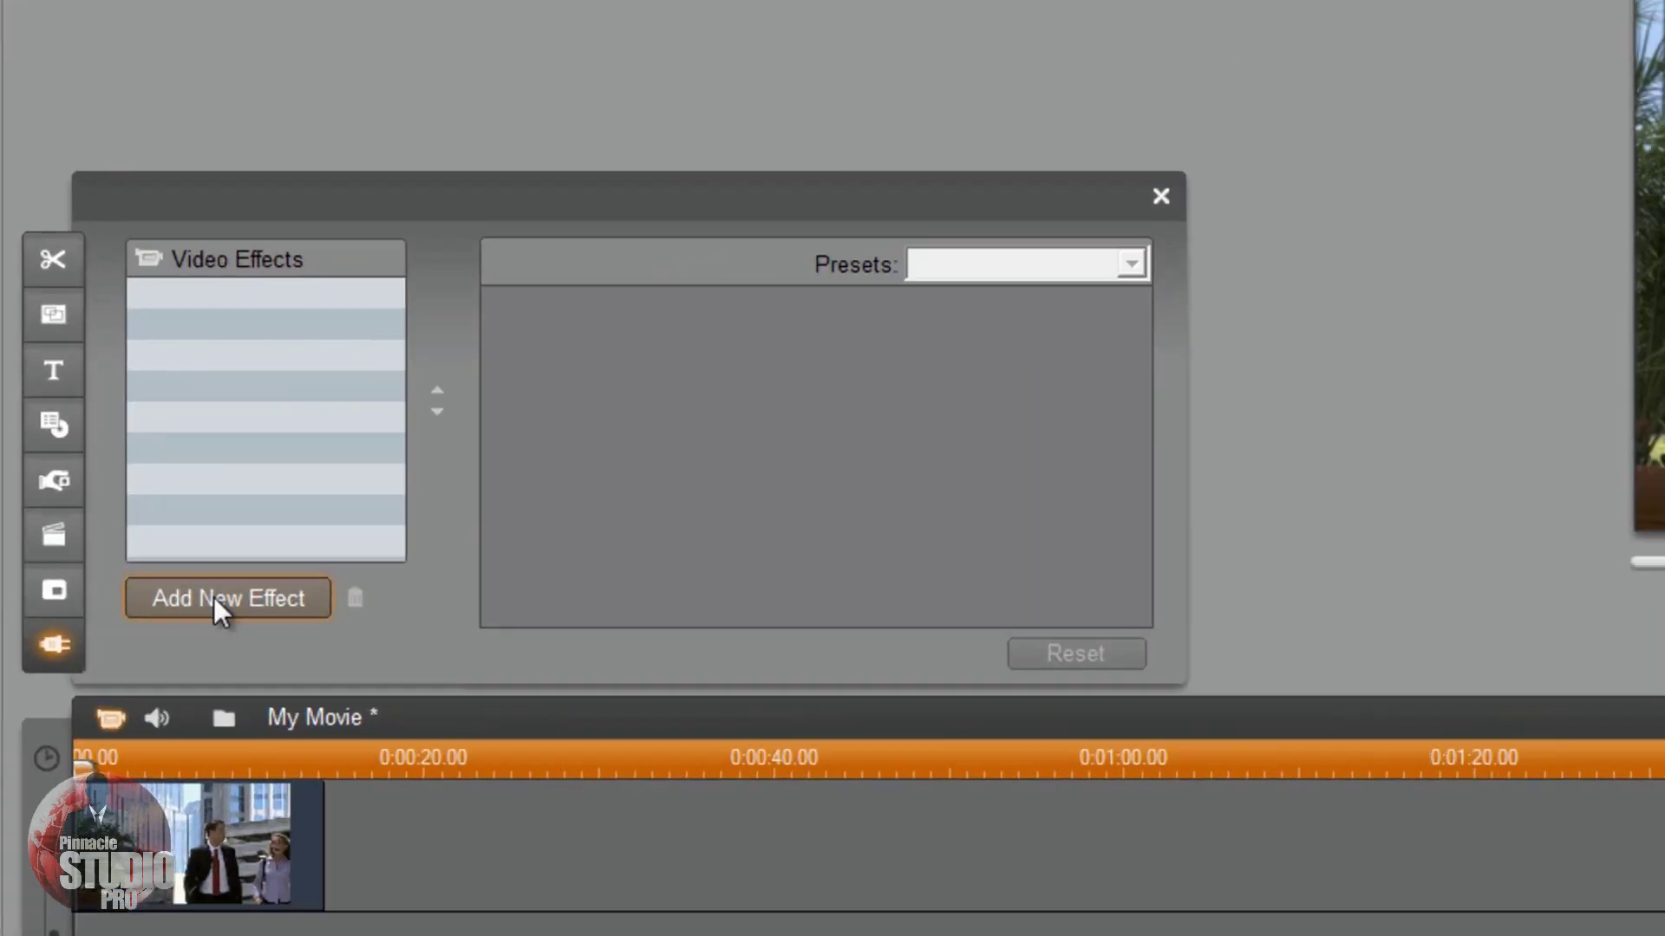
{"action": "left_click", "coordinate": [130, 498]}
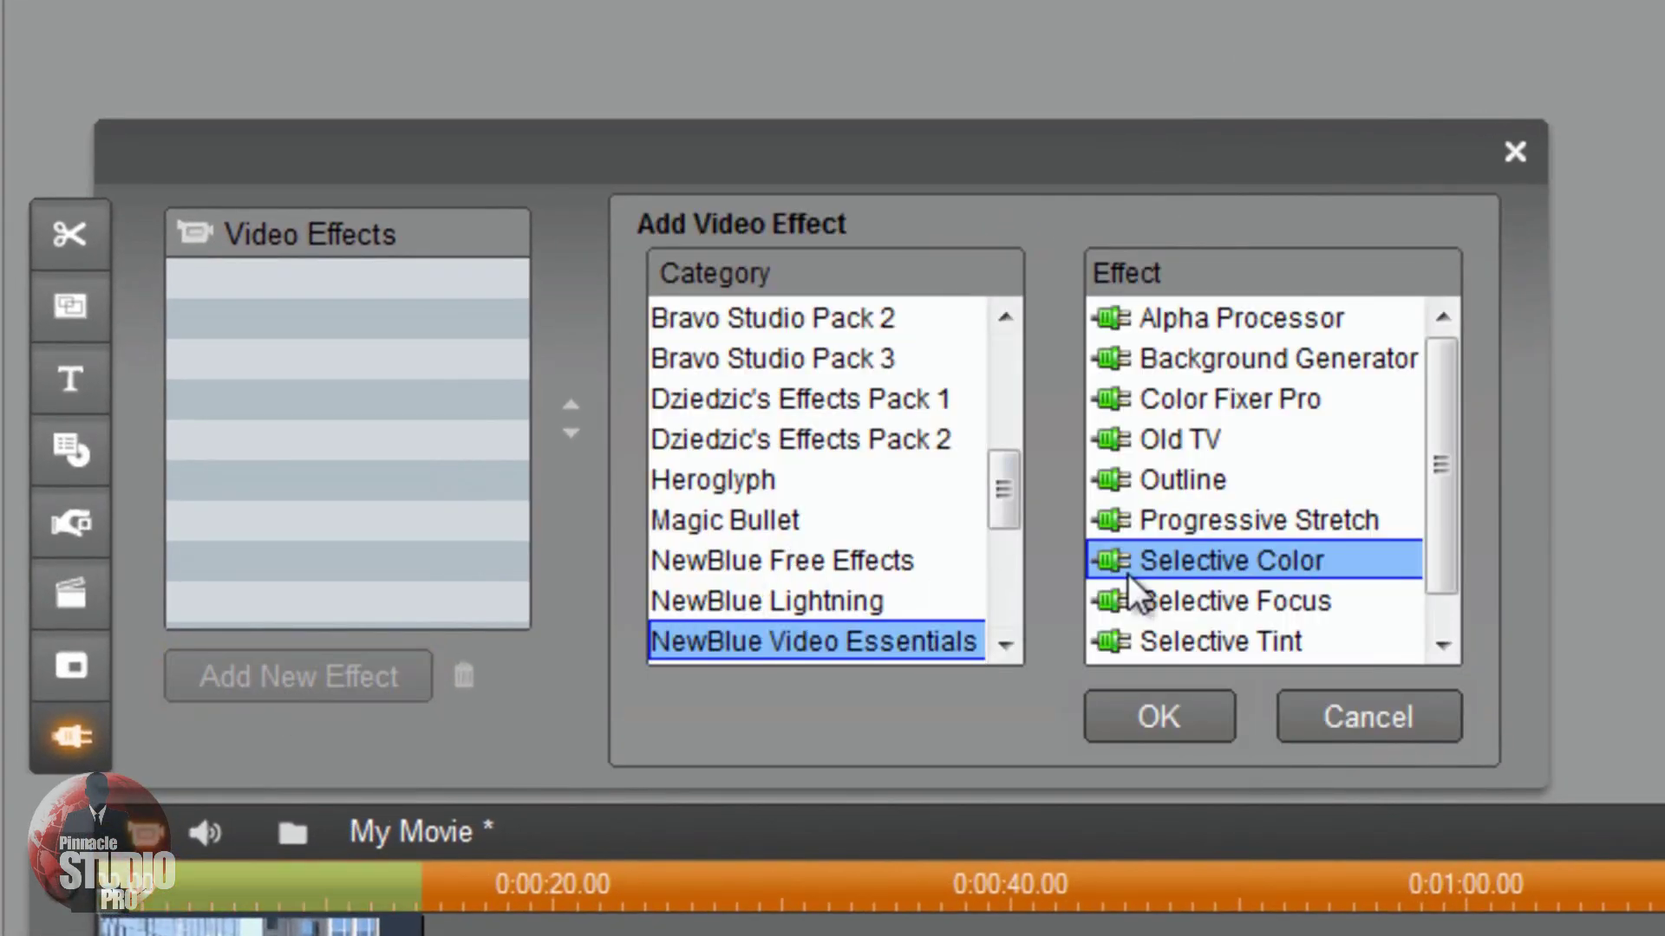
{"action": "left_click", "coordinate": [1278, 640]}
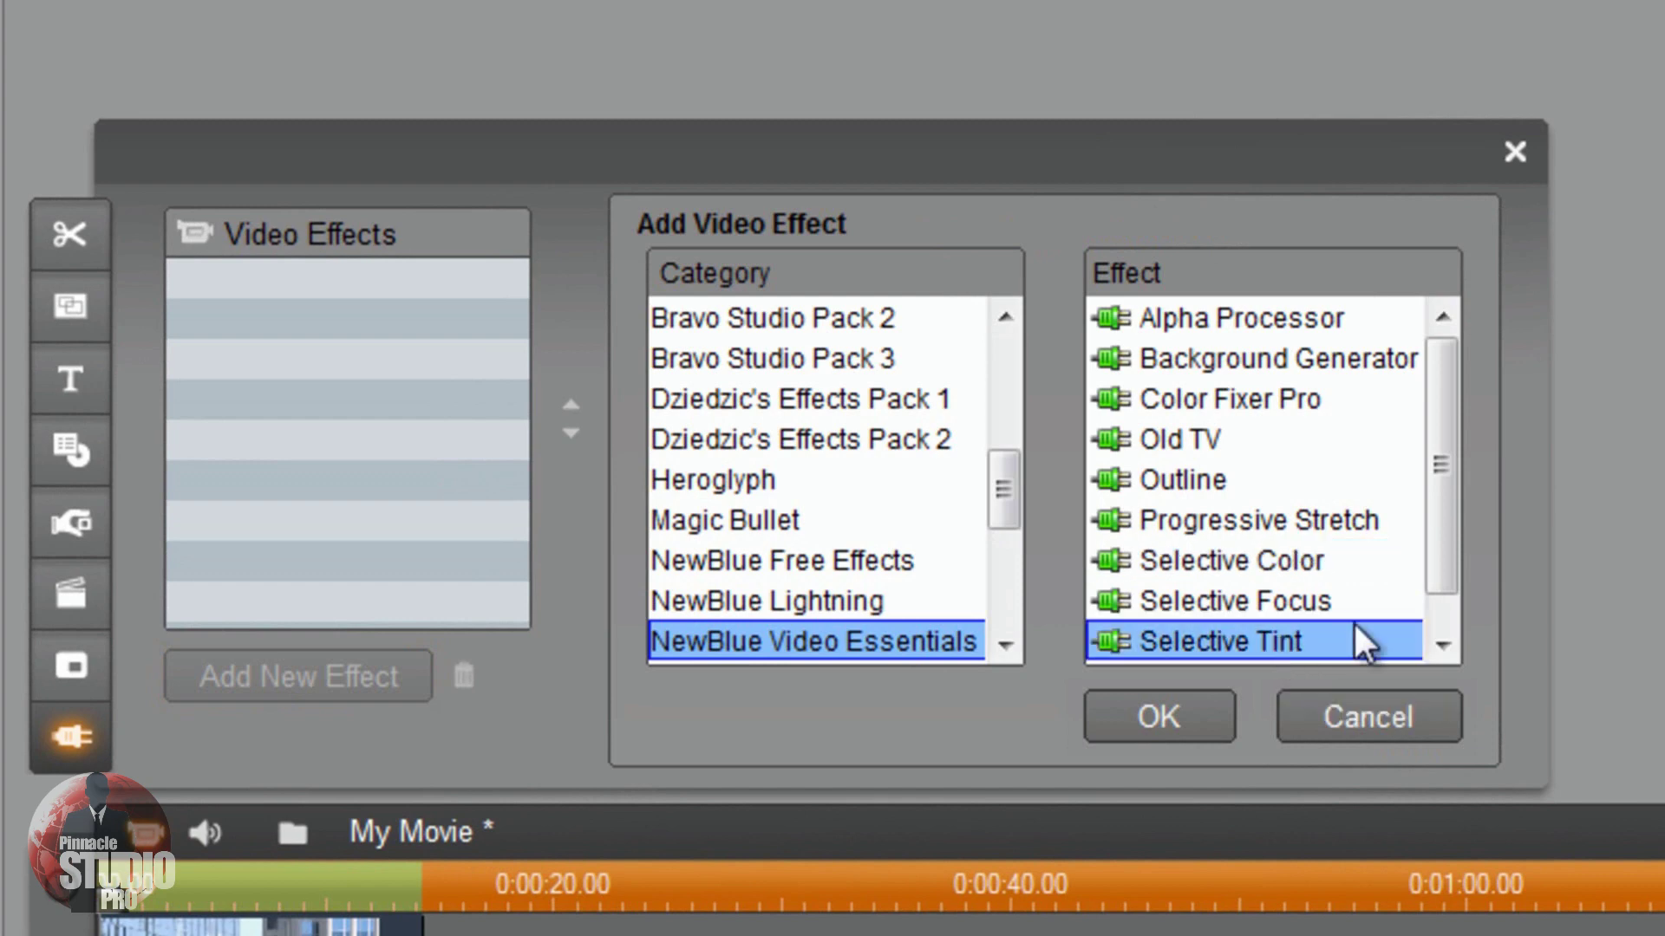
{"action": "left_click", "coordinate": [1143, 718]}
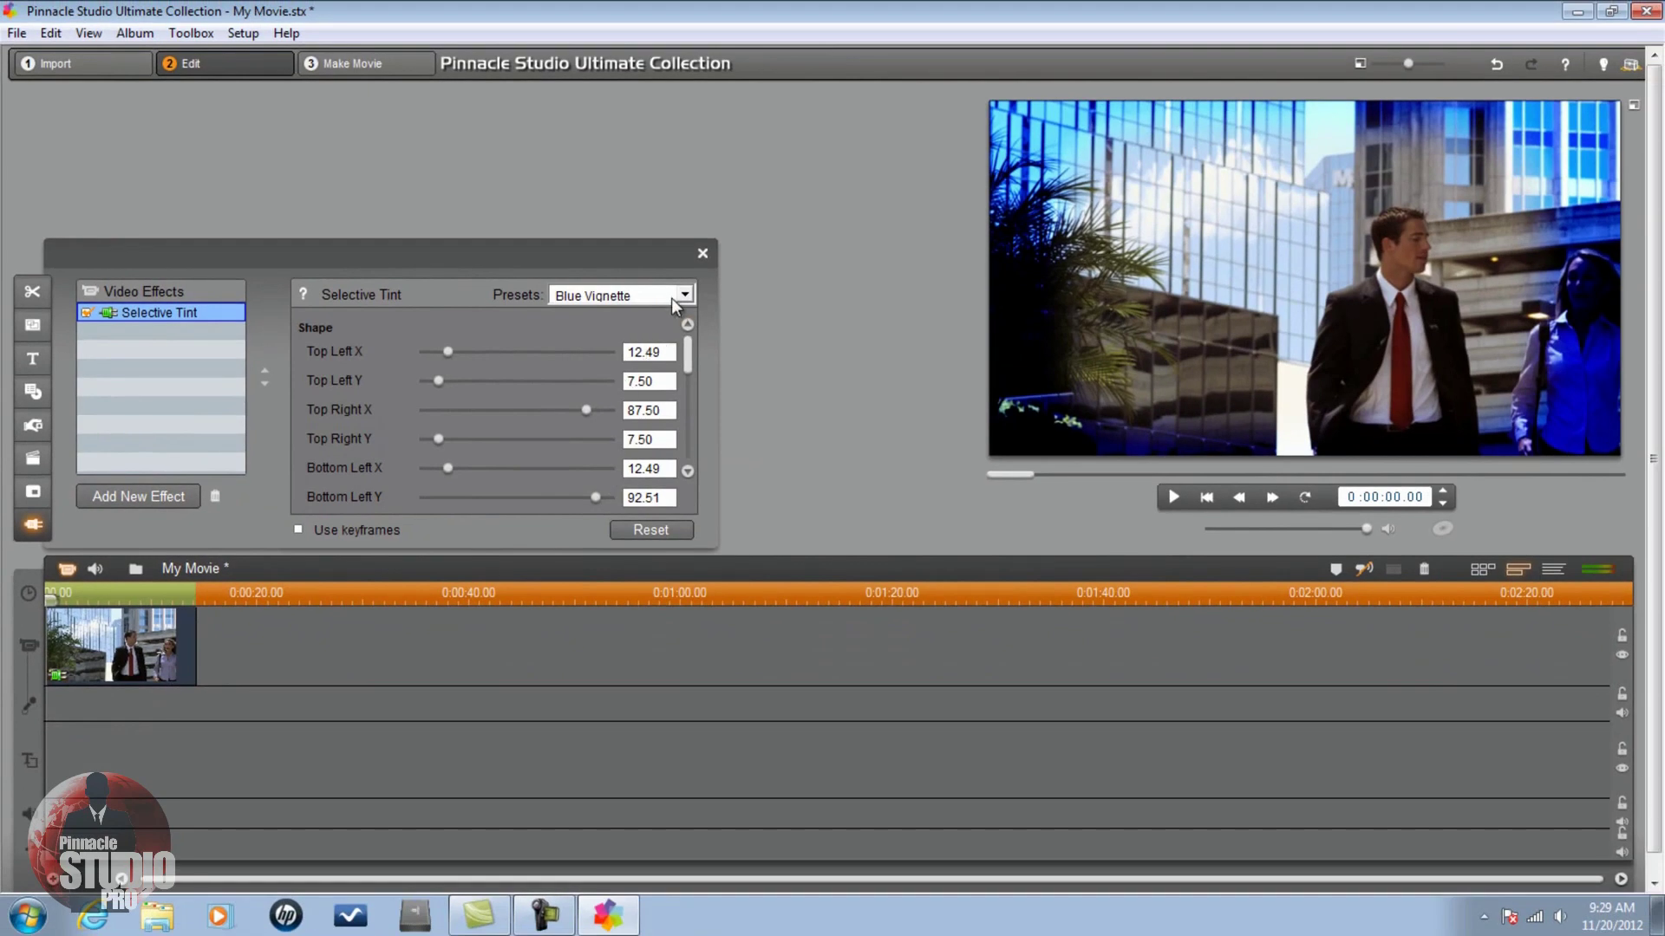
Step: Try the Death Ray and Negative presets on the Selective Tint effect
{"action": "left_click", "coordinate": [687, 298]}
{"action": "left_click", "coordinate": [599, 365]}
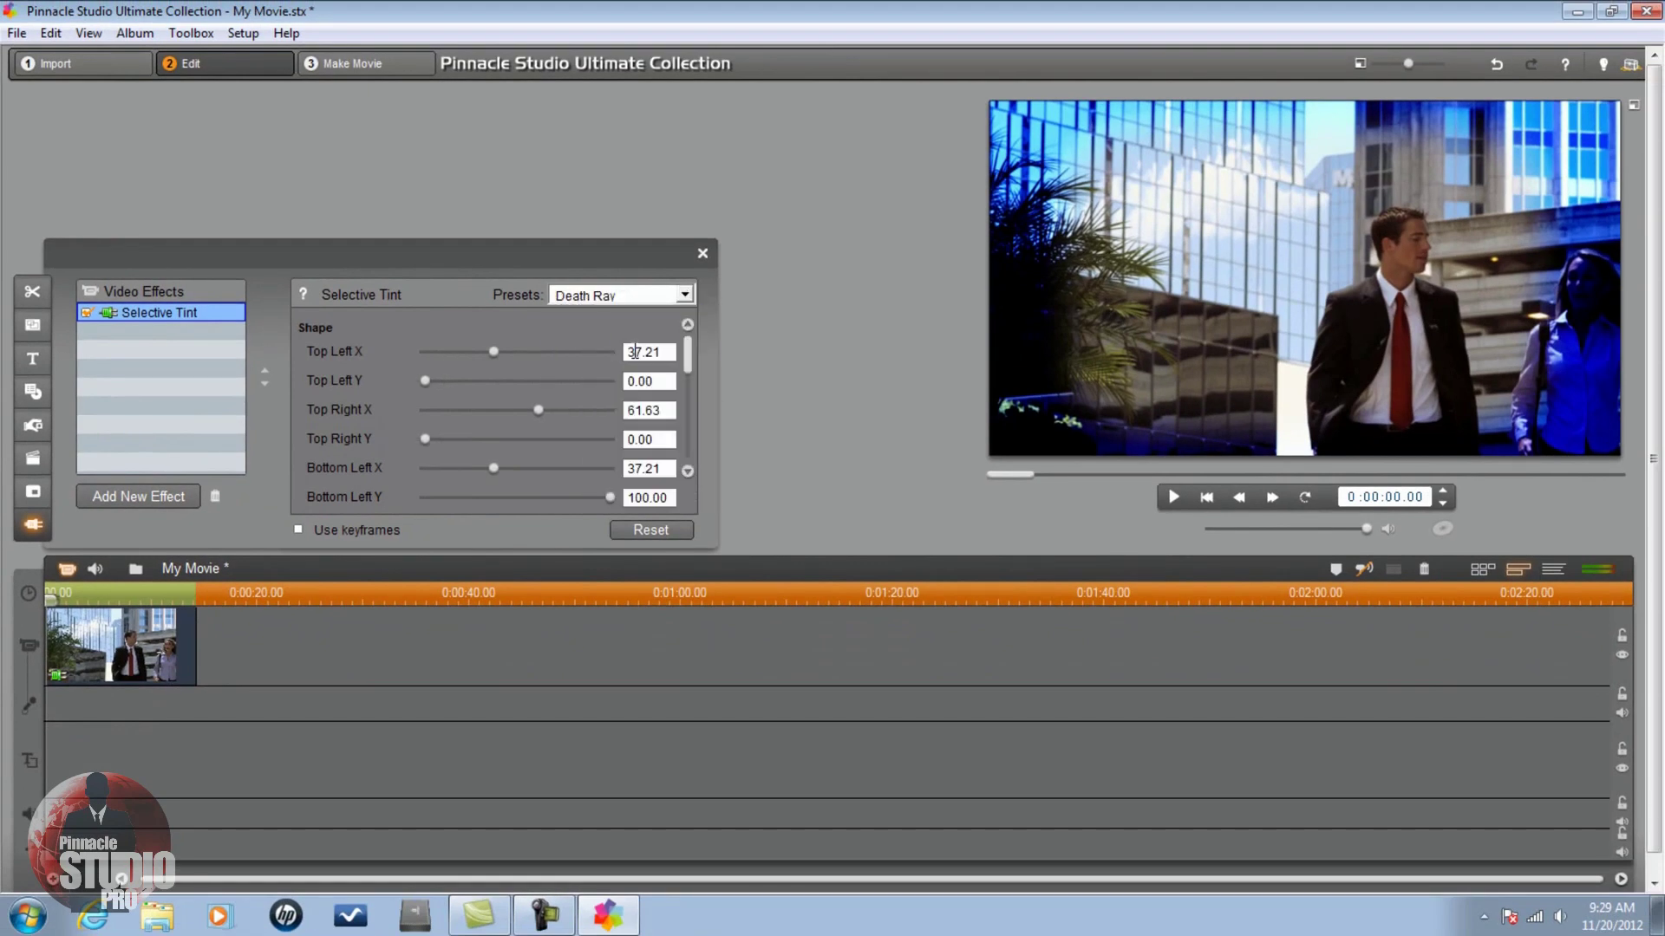
{"action": "left_click", "coordinate": [685, 294]}
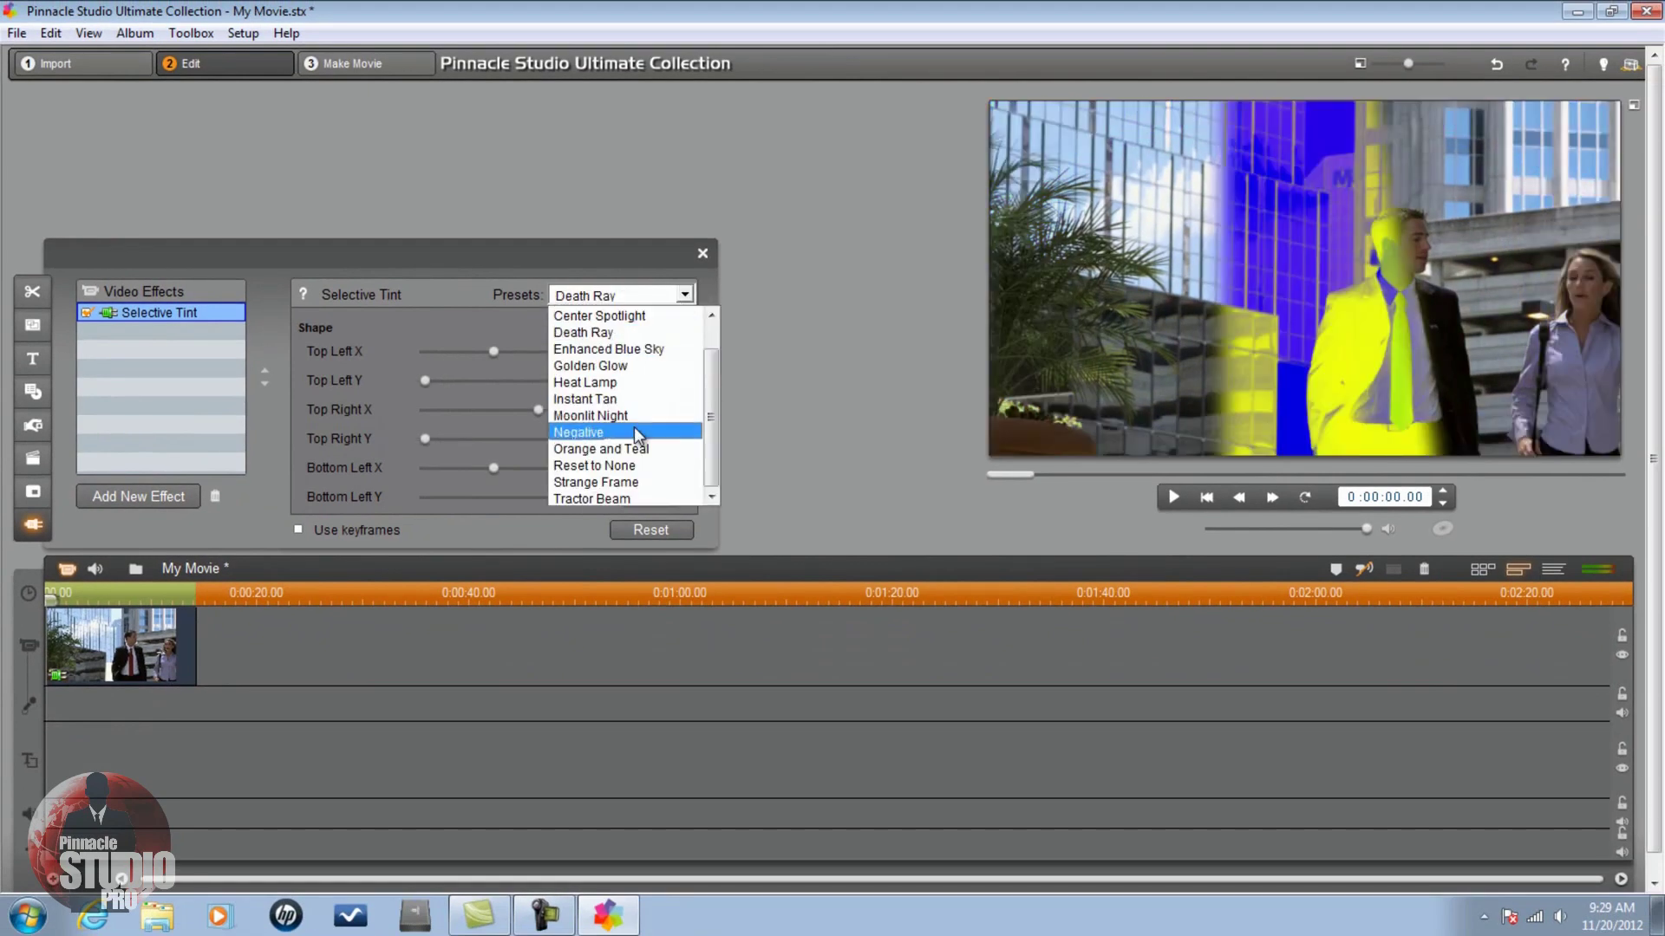
{"action": "left_click", "coordinate": [638, 434]}
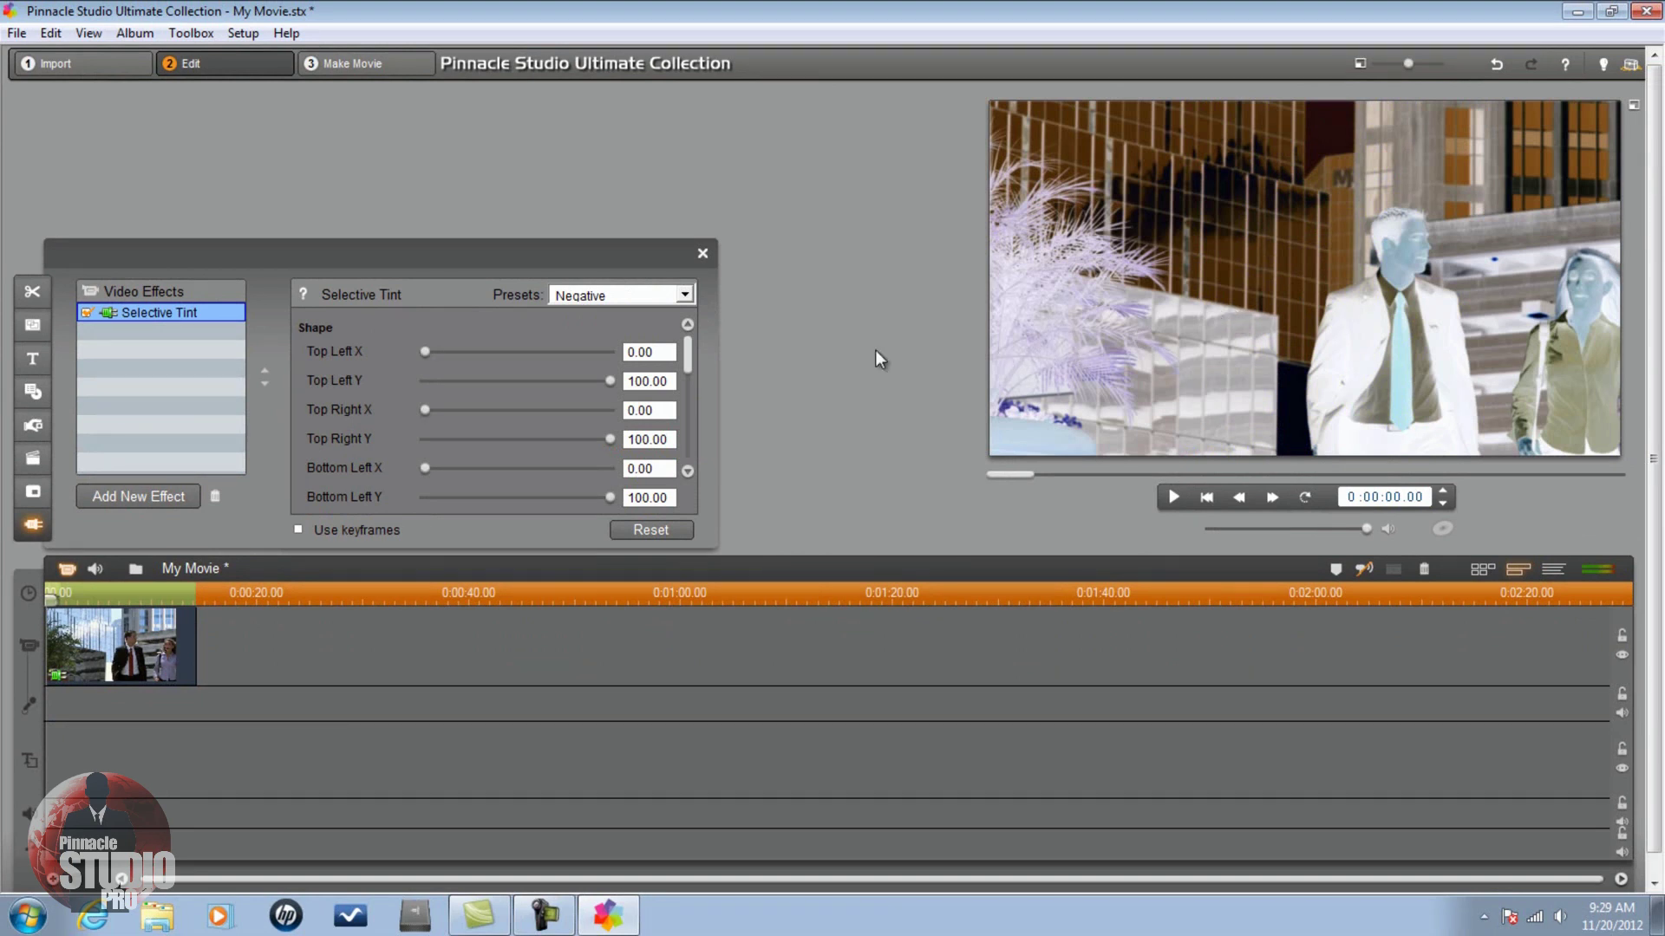
Step: Apply the Center Spotlight preset to the Selective Tint effect
{"action": "left_click", "coordinate": [684, 296]}
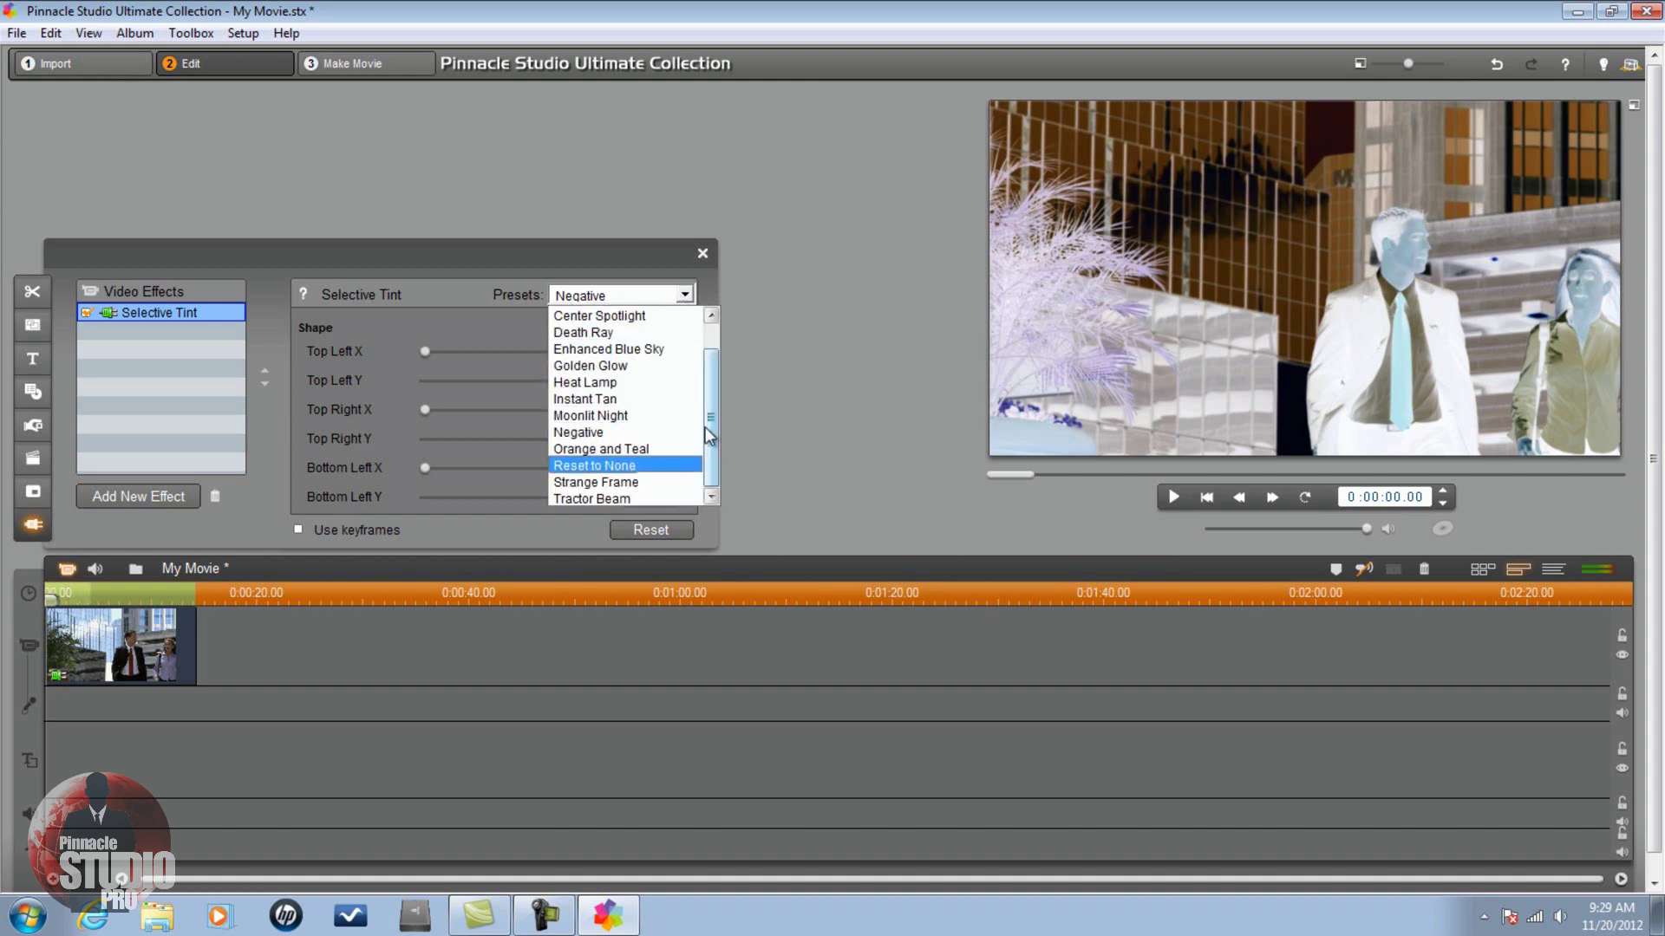
{"action": "left_click_drag", "start_coordinate": [711, 419], "coordinate": [723, 340]}
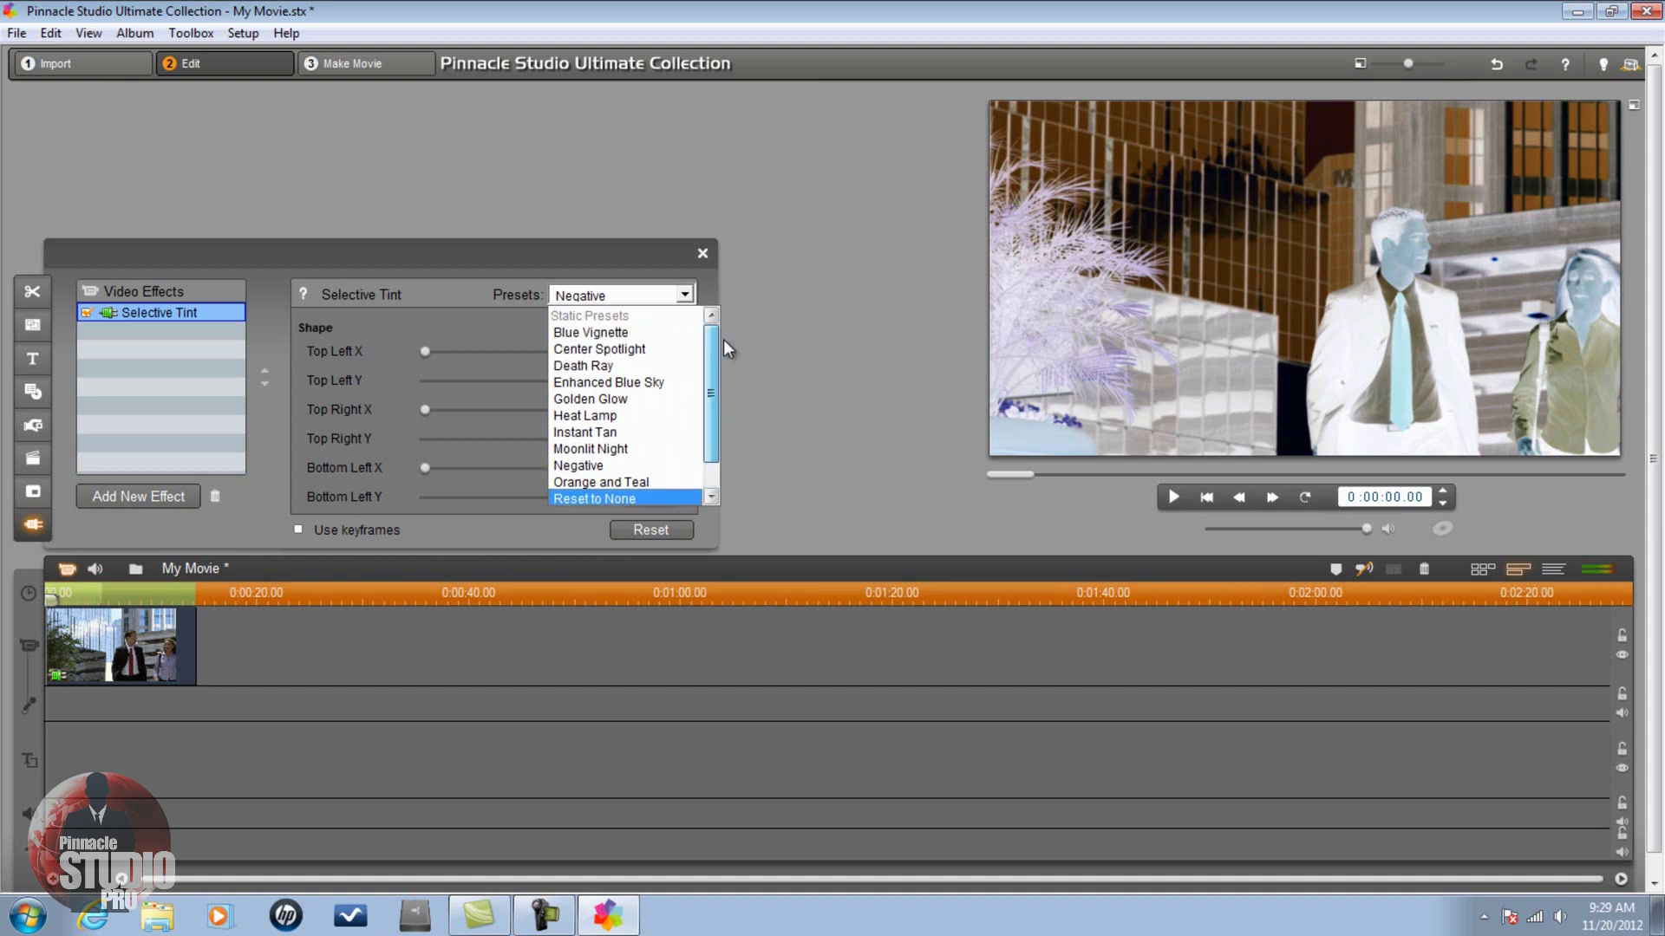
{"action": "left_click", "coordinate": [637, 351]}
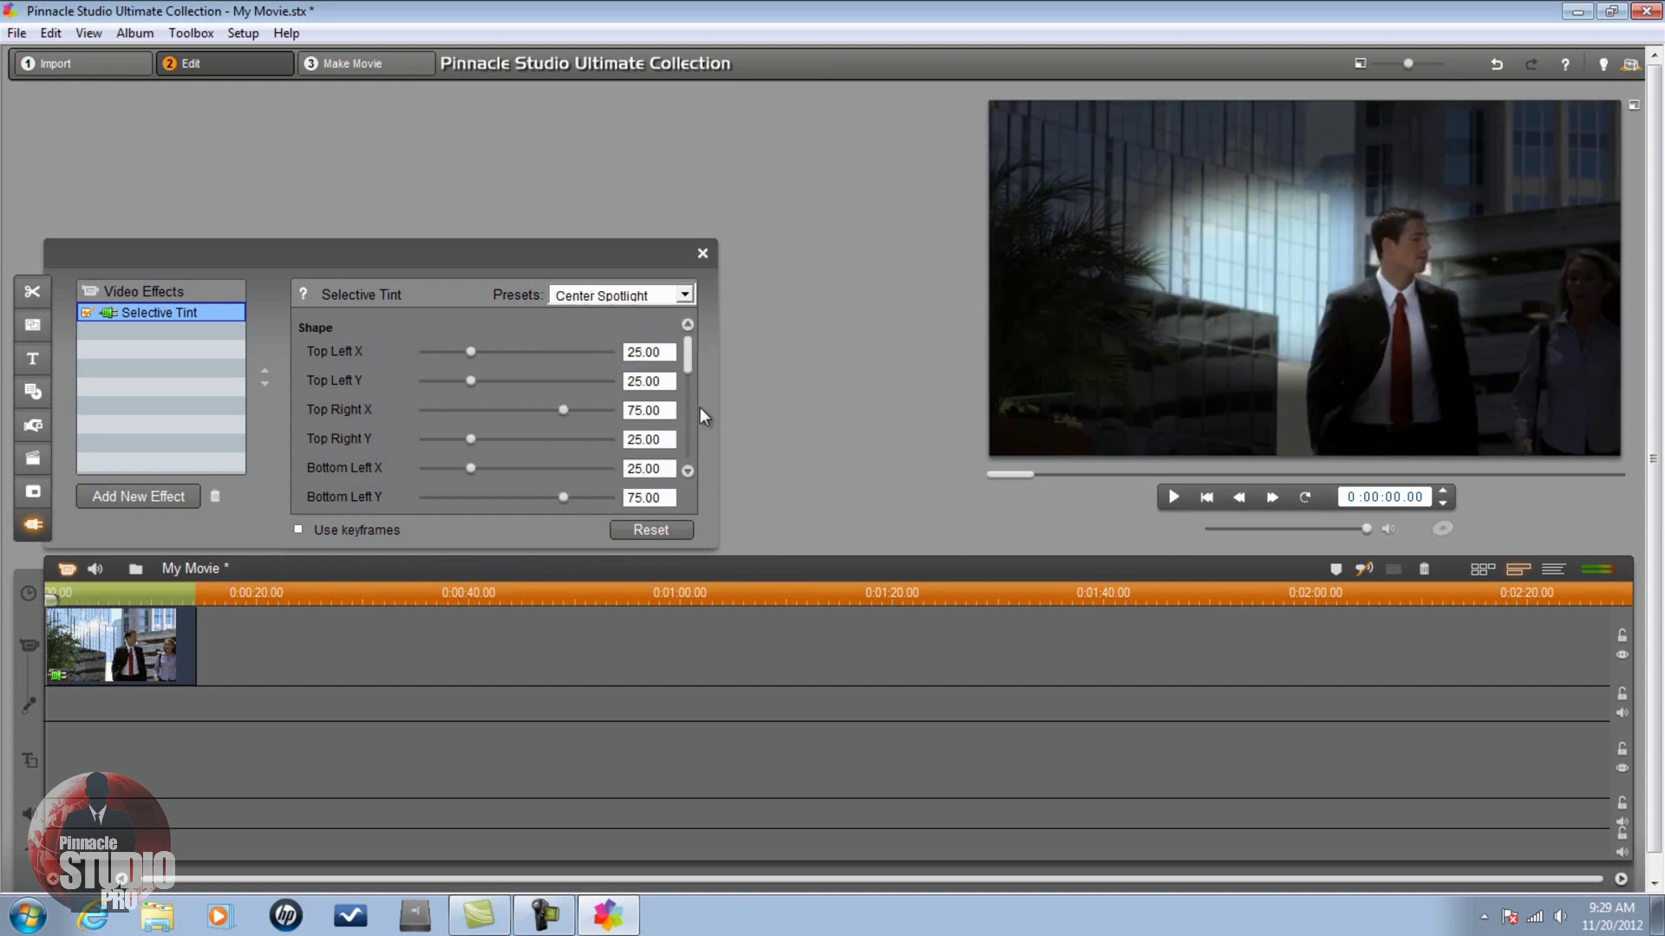
Step: Try the Orange and Teal and Golden Glow presets on the Selective Tint effect
{"action": "left_click_drag", "start_coordinate": [685, 357], "coordinate": [689, 295]}
{"action": "left_click", "coordinate": [685, 295]}
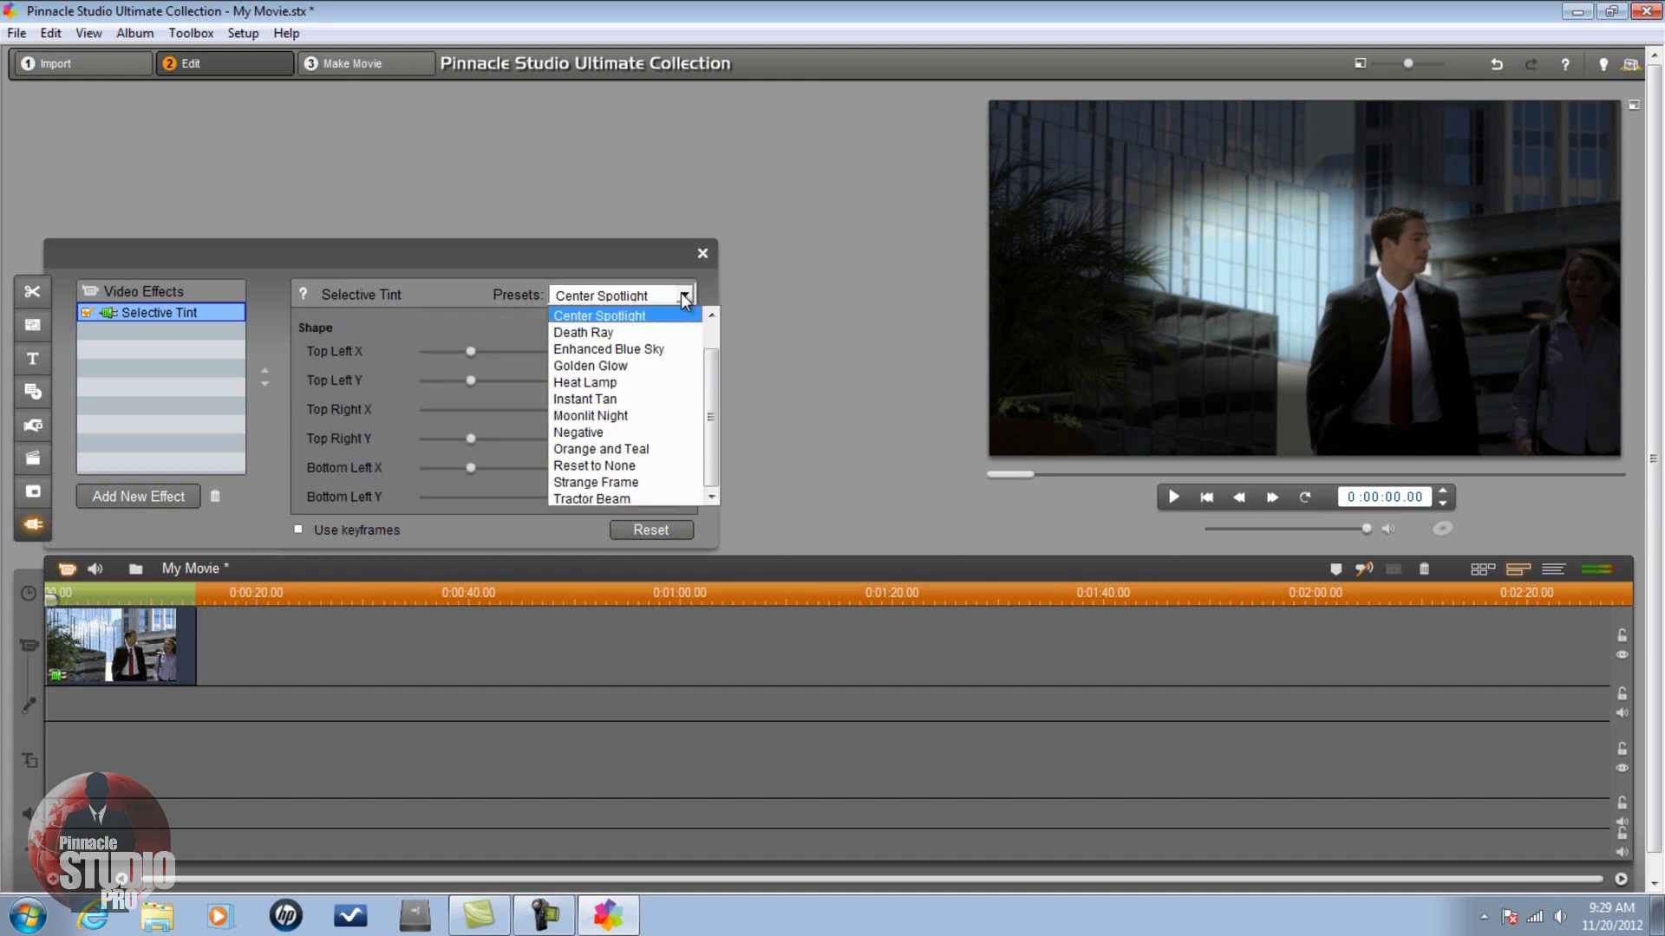
{"action": "left_click", "coordinate": [638, 449]}
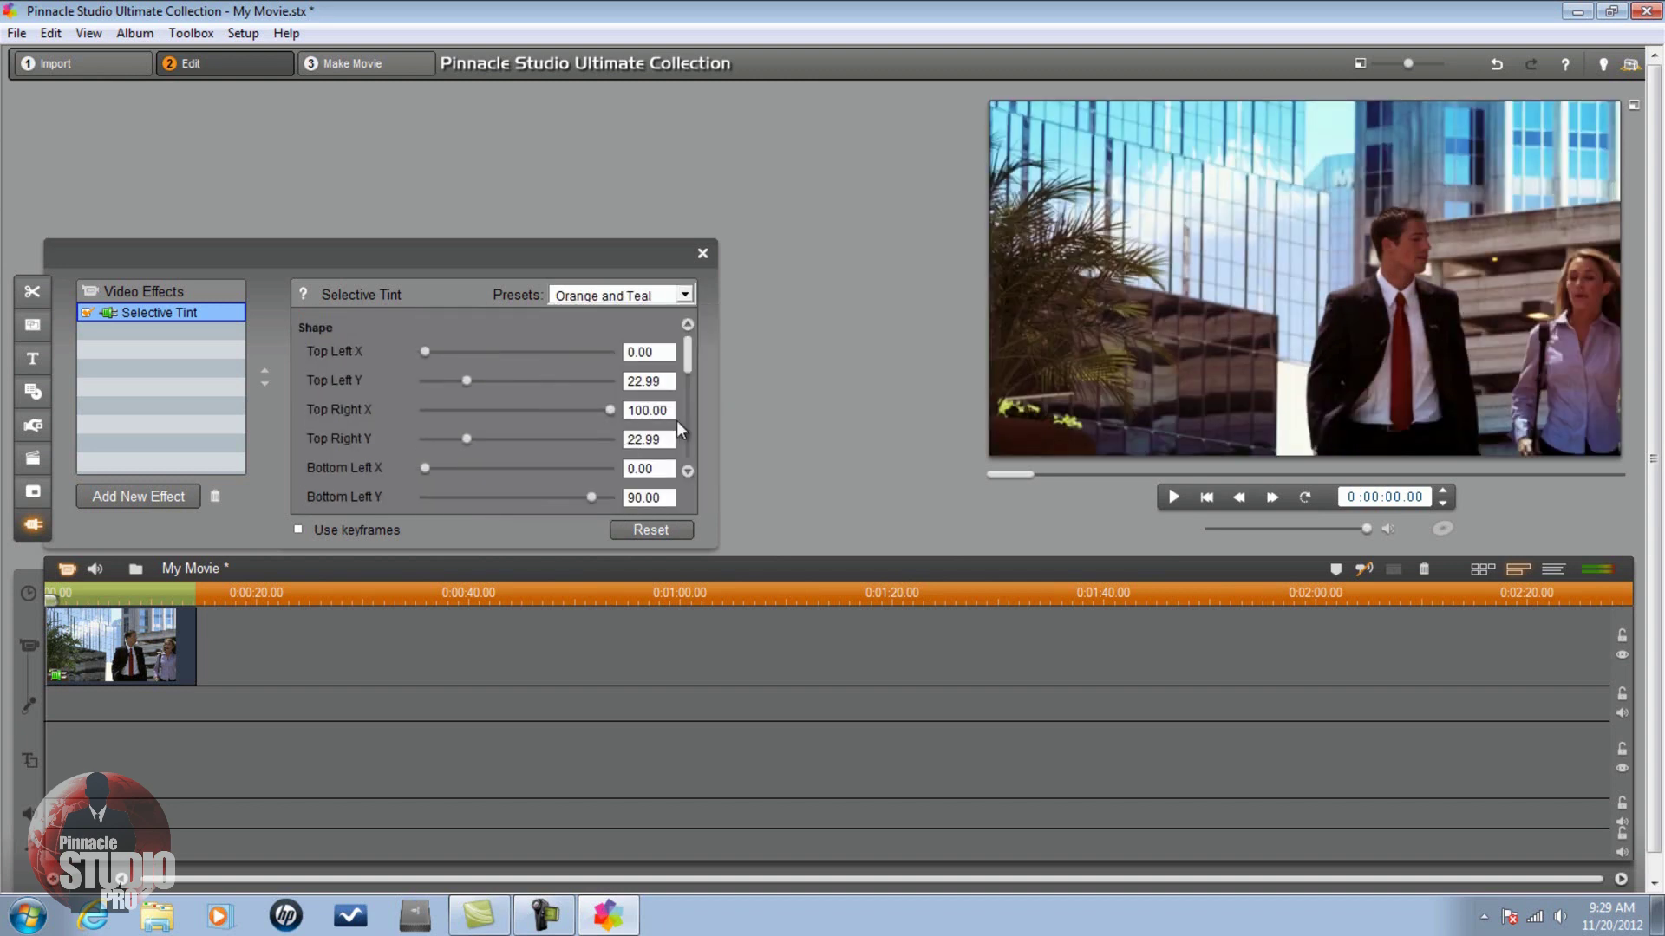
{"action": "left_click", "coordinate": [688, 296]}
{"action": "left_click", "coordinate": [638, 365]}
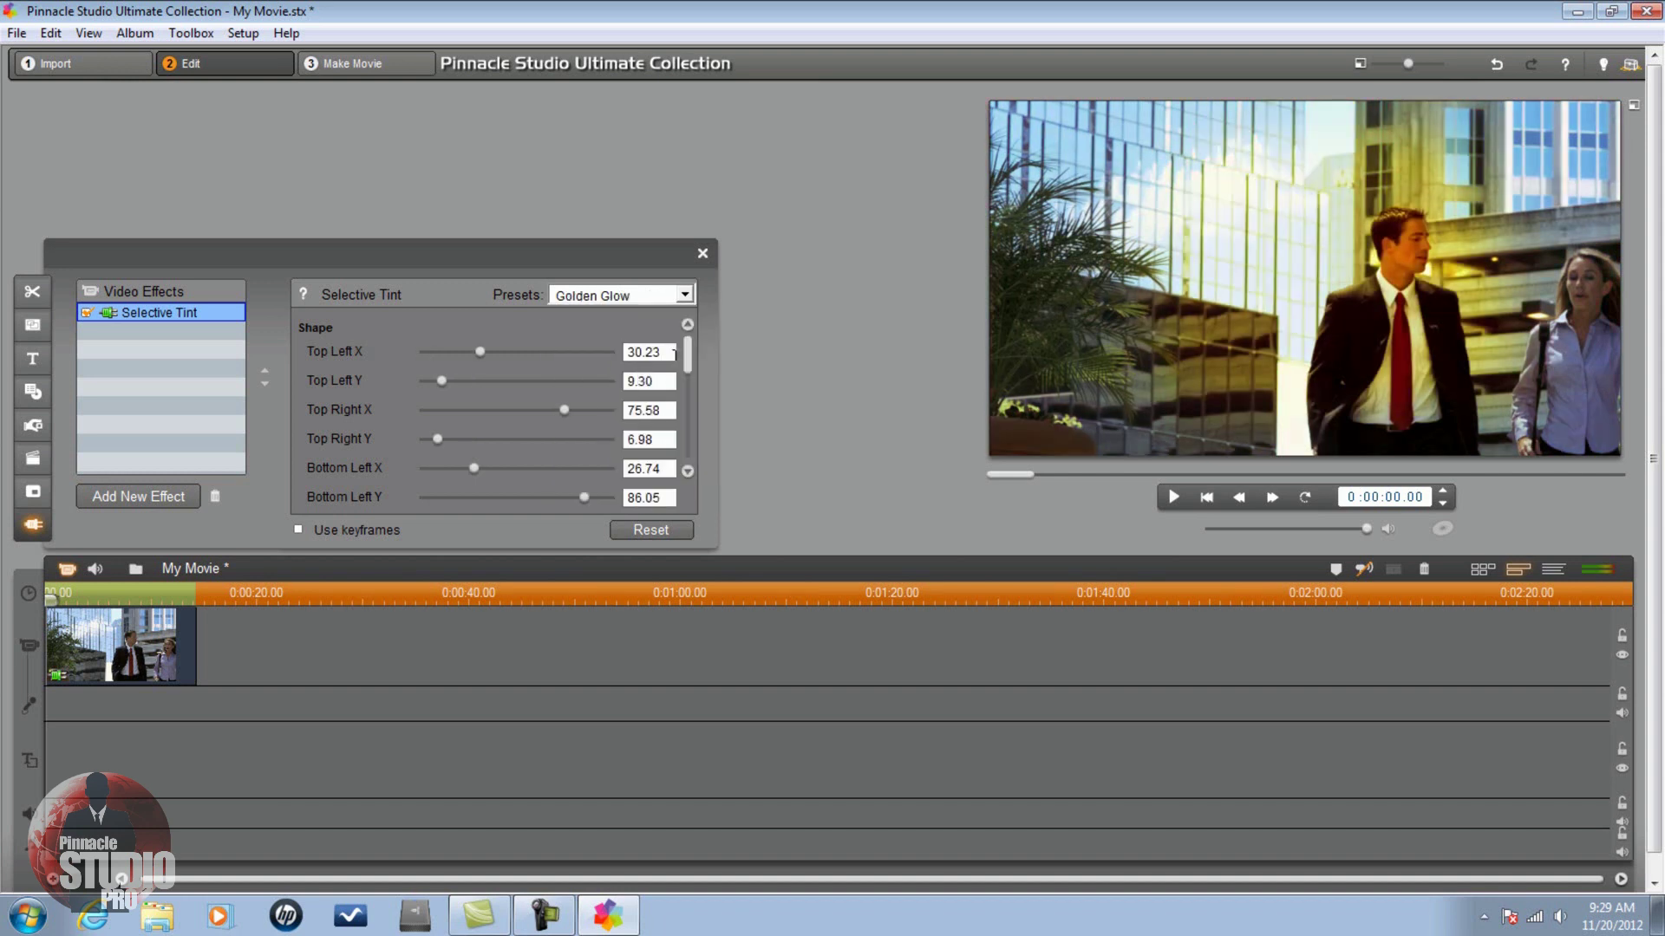
Step: Replace the clip's Selective Tint effect with the NewBlue Video Essentials Color Fixer Pro effect
{"action": "left_click", "coordinate": [215, 496]}
{"action": "left_click", "coordinate": [140, 497]}
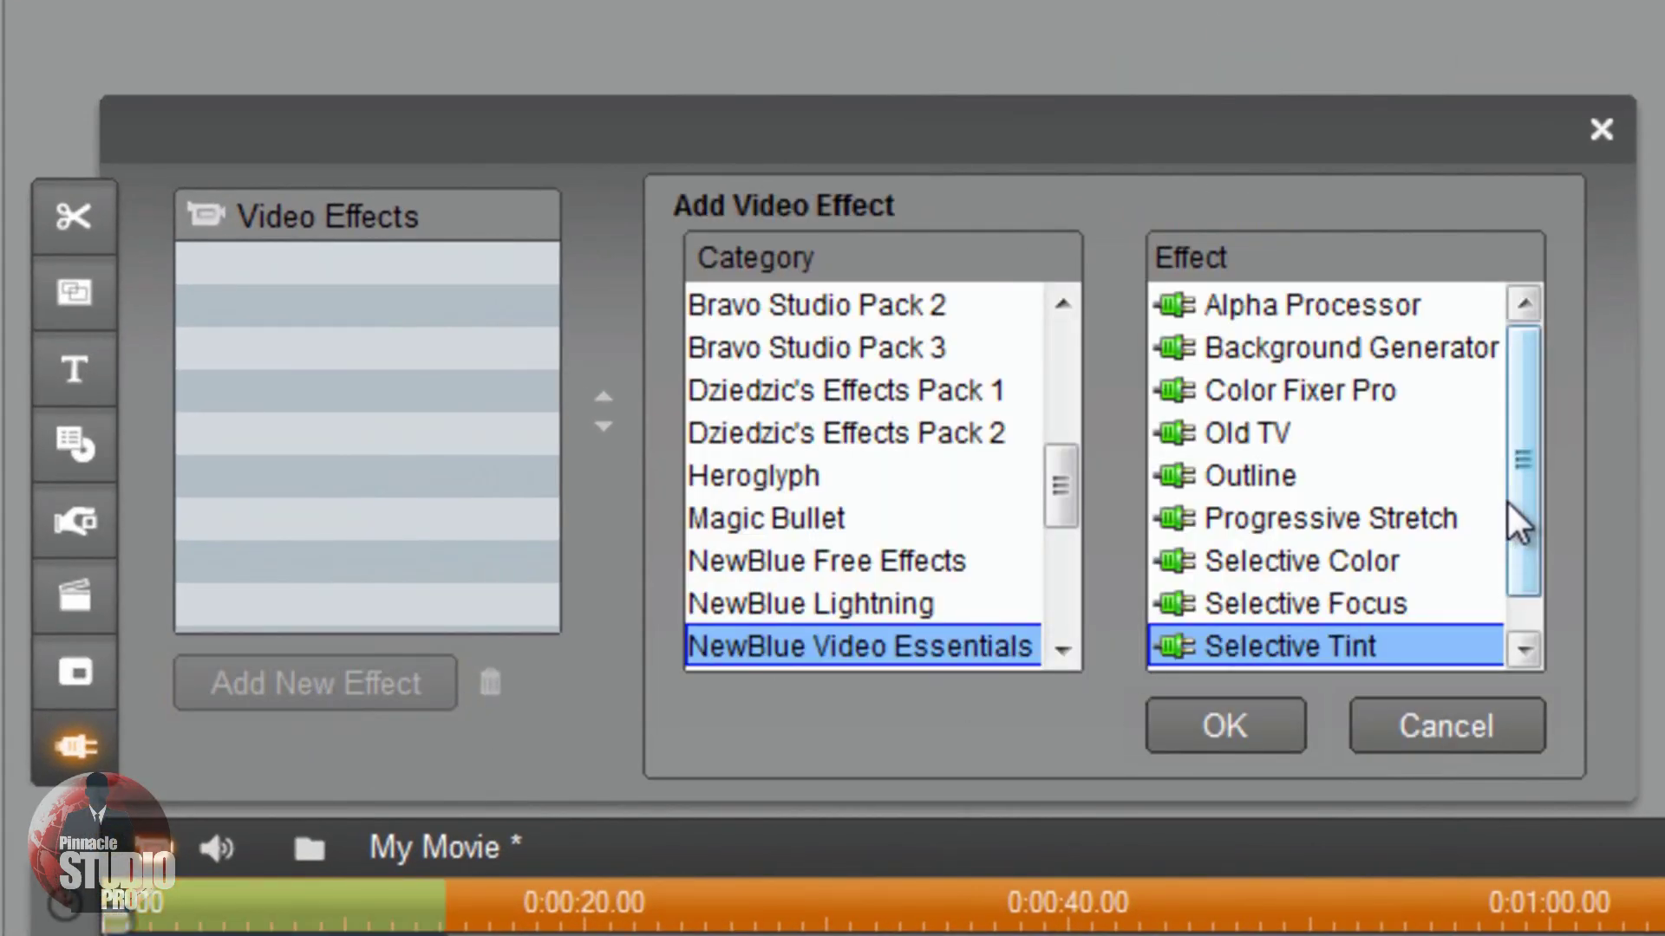
{"action": "left_click", "coordinate": [1361, 399]}
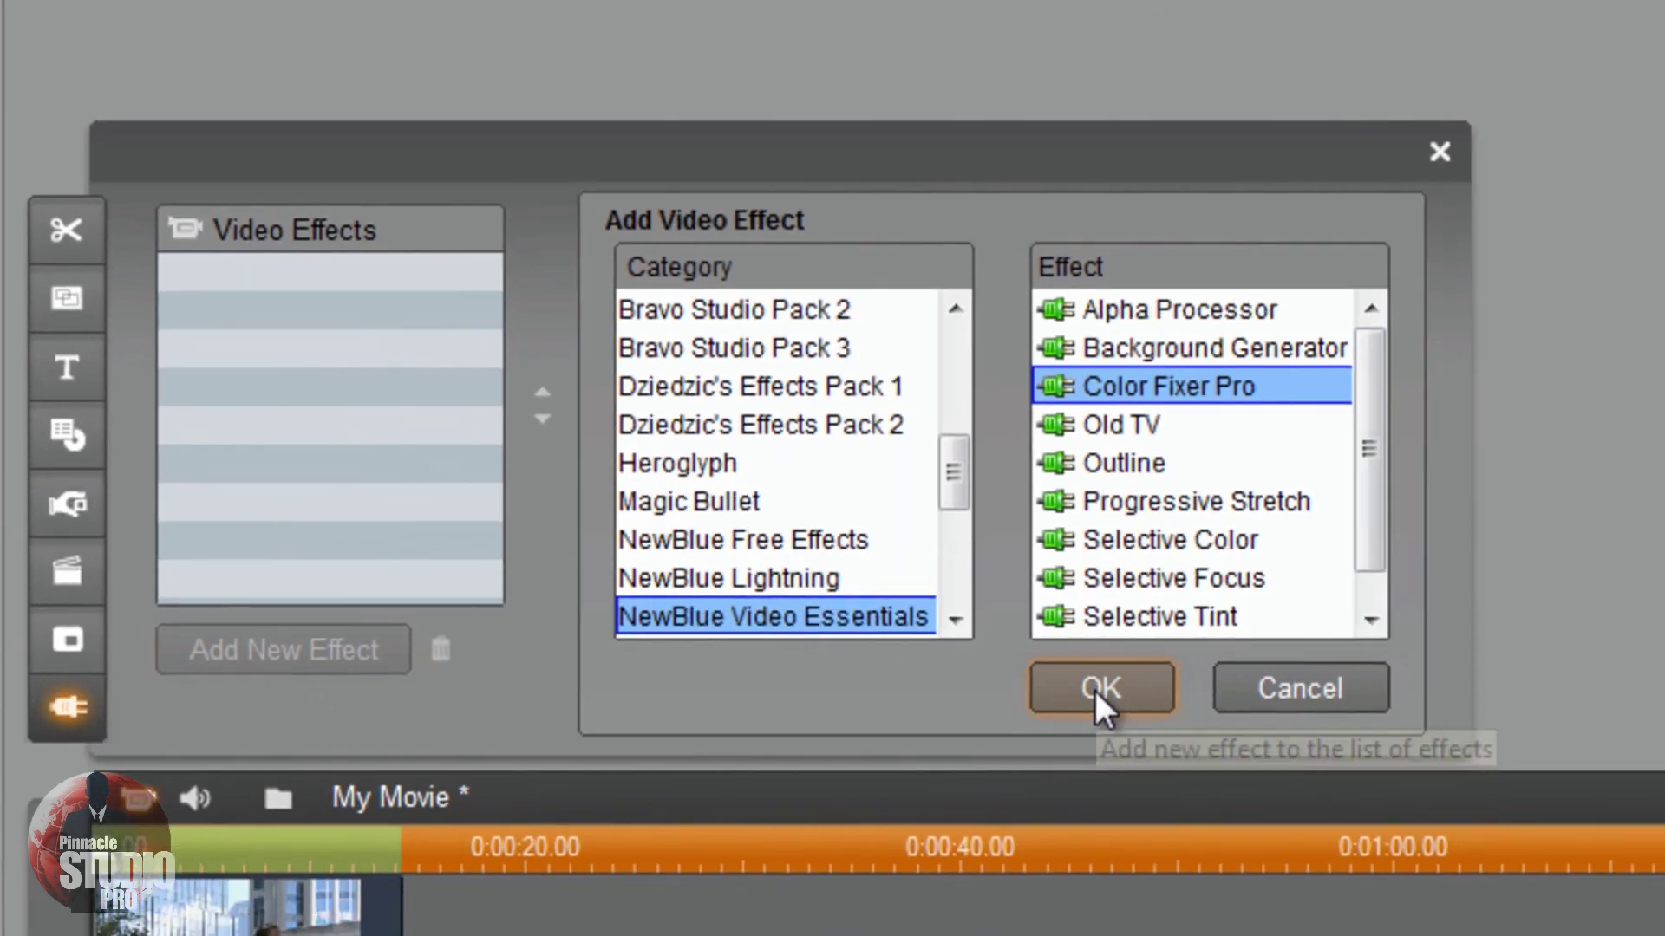
{"action": "left_click", "coordinate": [1222, 727]}
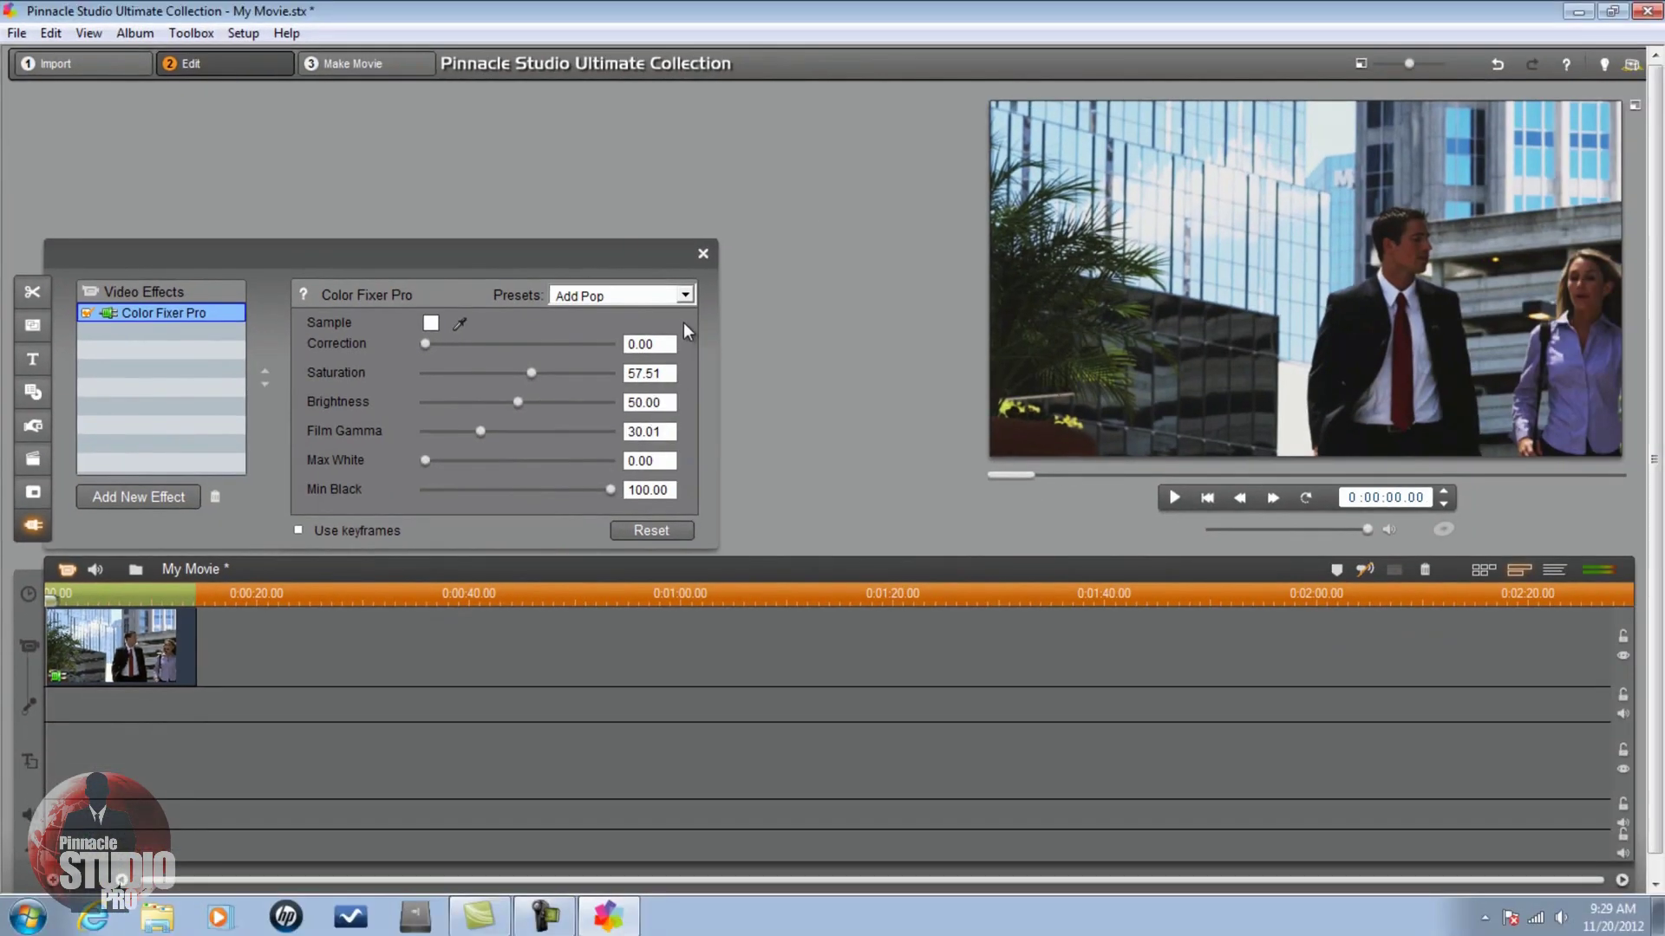
Step: Try the Cool Down, Warm, Sepia and Outdoors presets on the Color Fixer Pro effect
{"action": "left_click", "coordinate": [687, 297]}
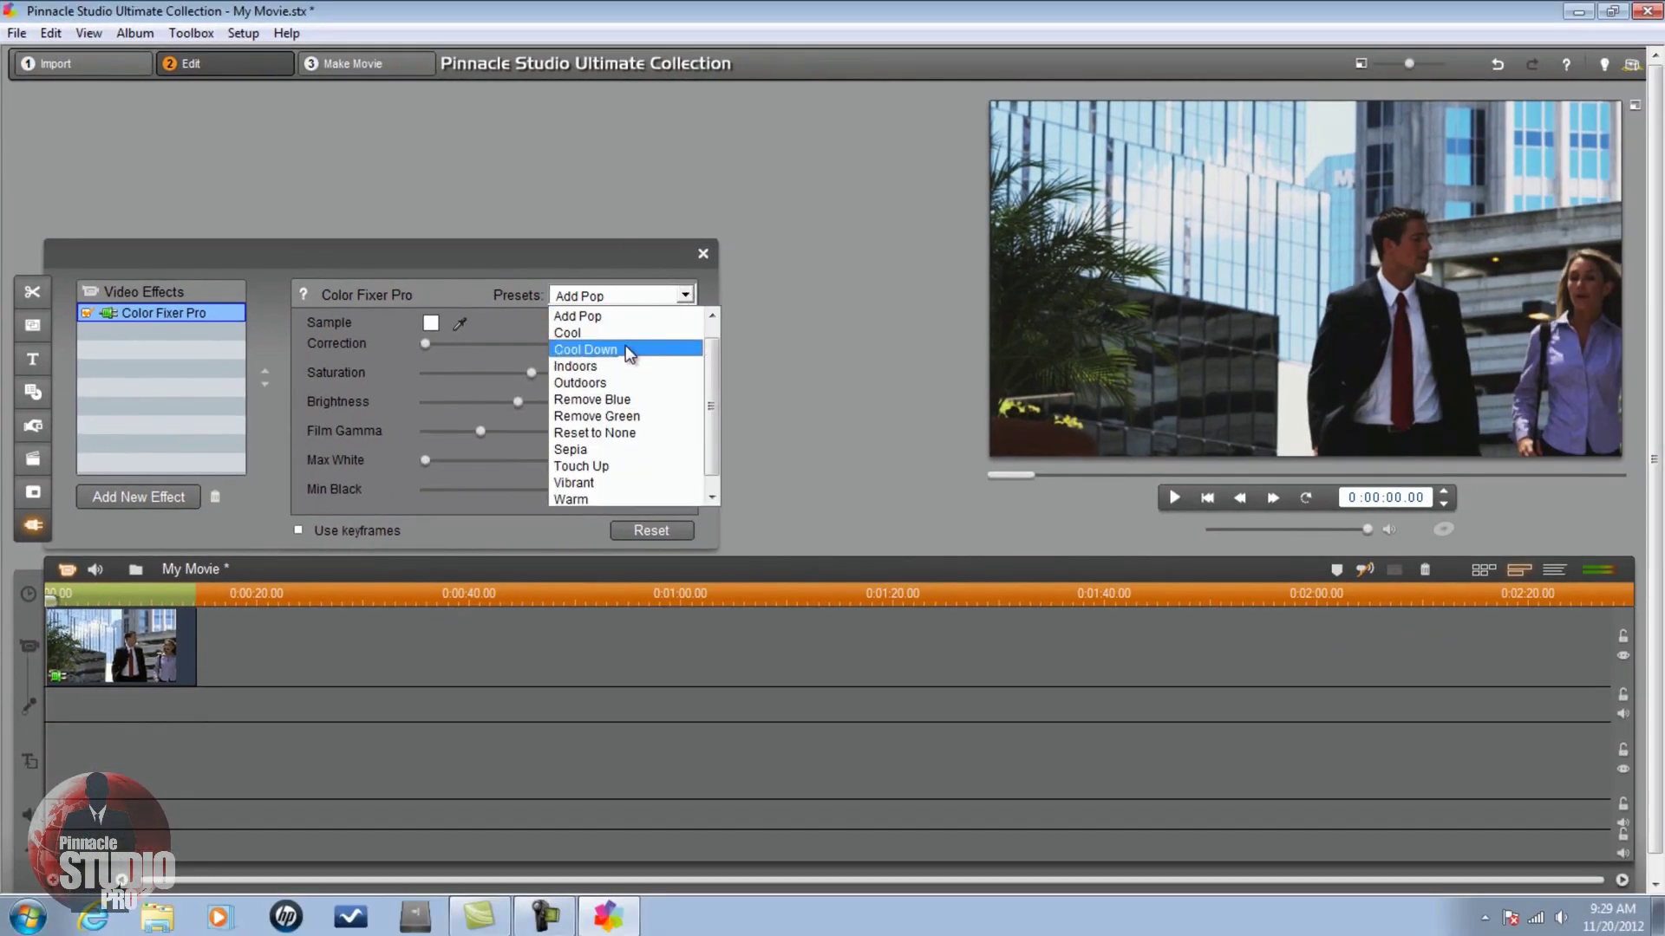
{"action": "left_click", "coordinate": [628, 348]}
{"action": "left_click", "coordinate": [688, 295]}
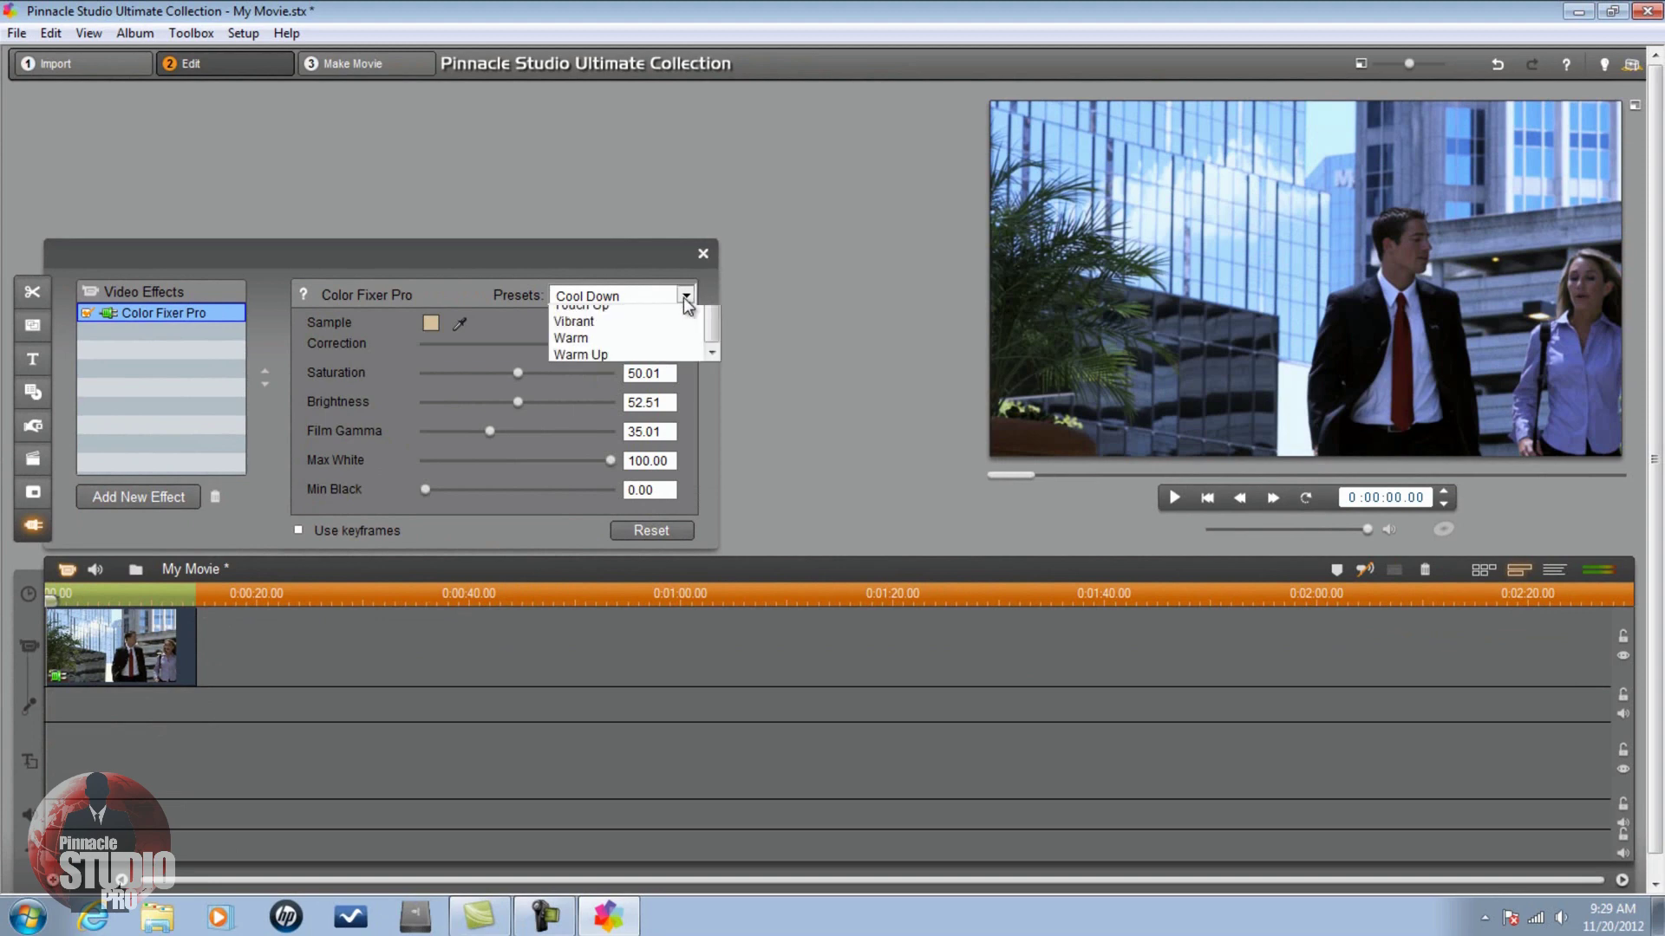
{"action": "left_click", "coordinate": [605, 484]}
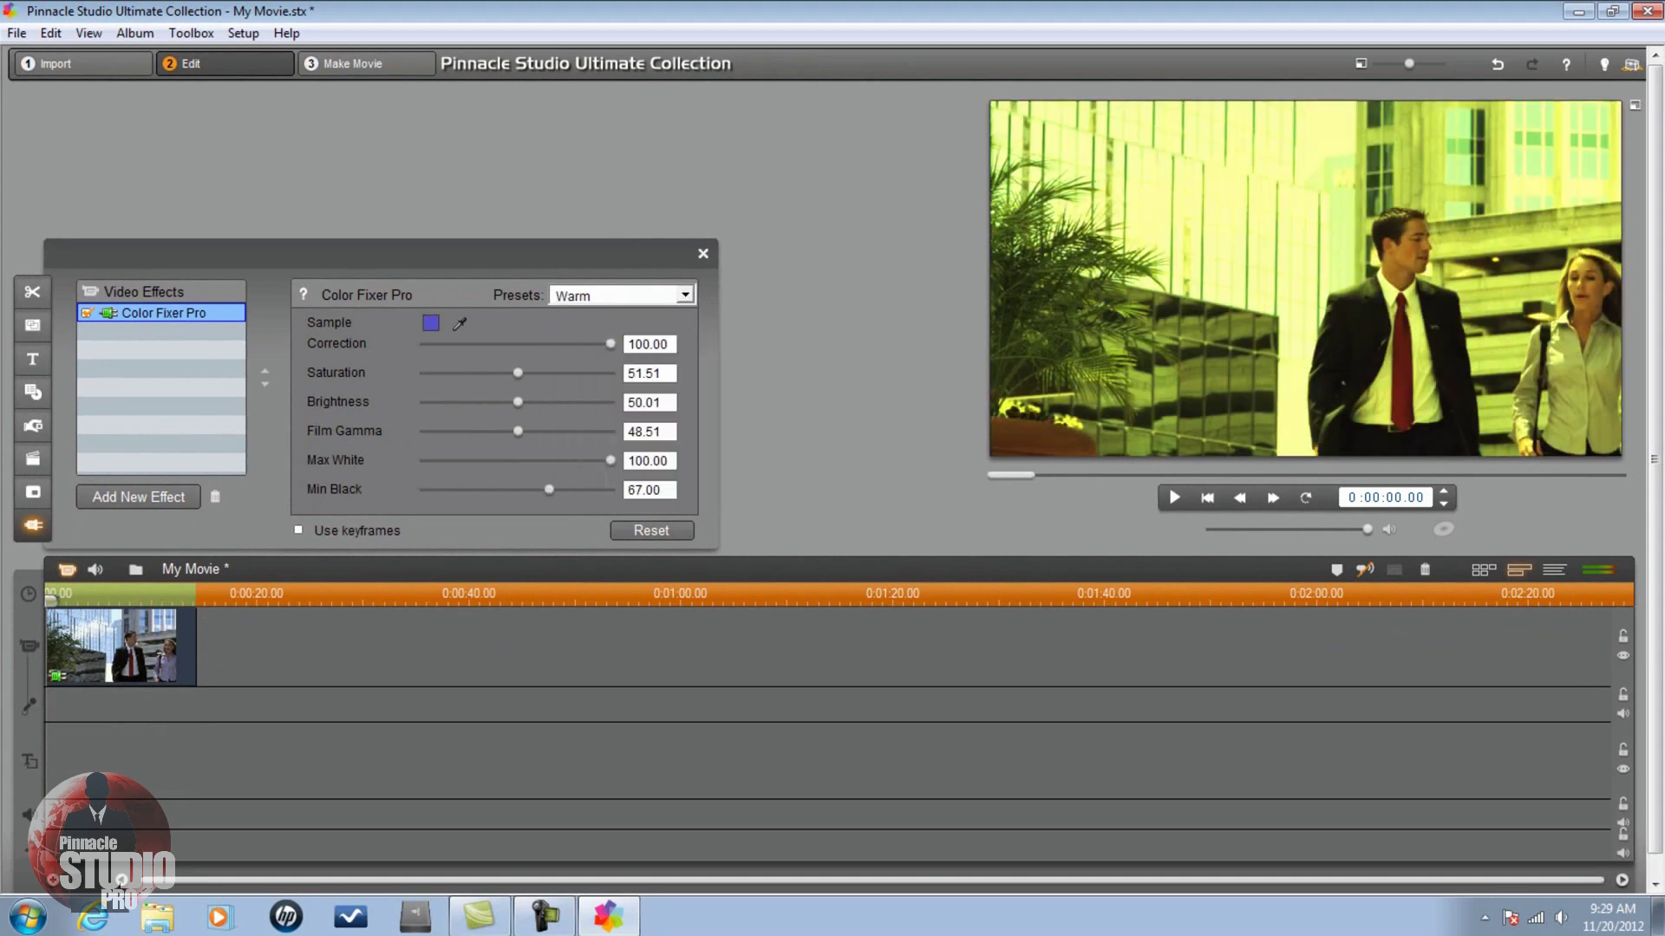
{"action": "left_click", "coordinate": [690, 295]}
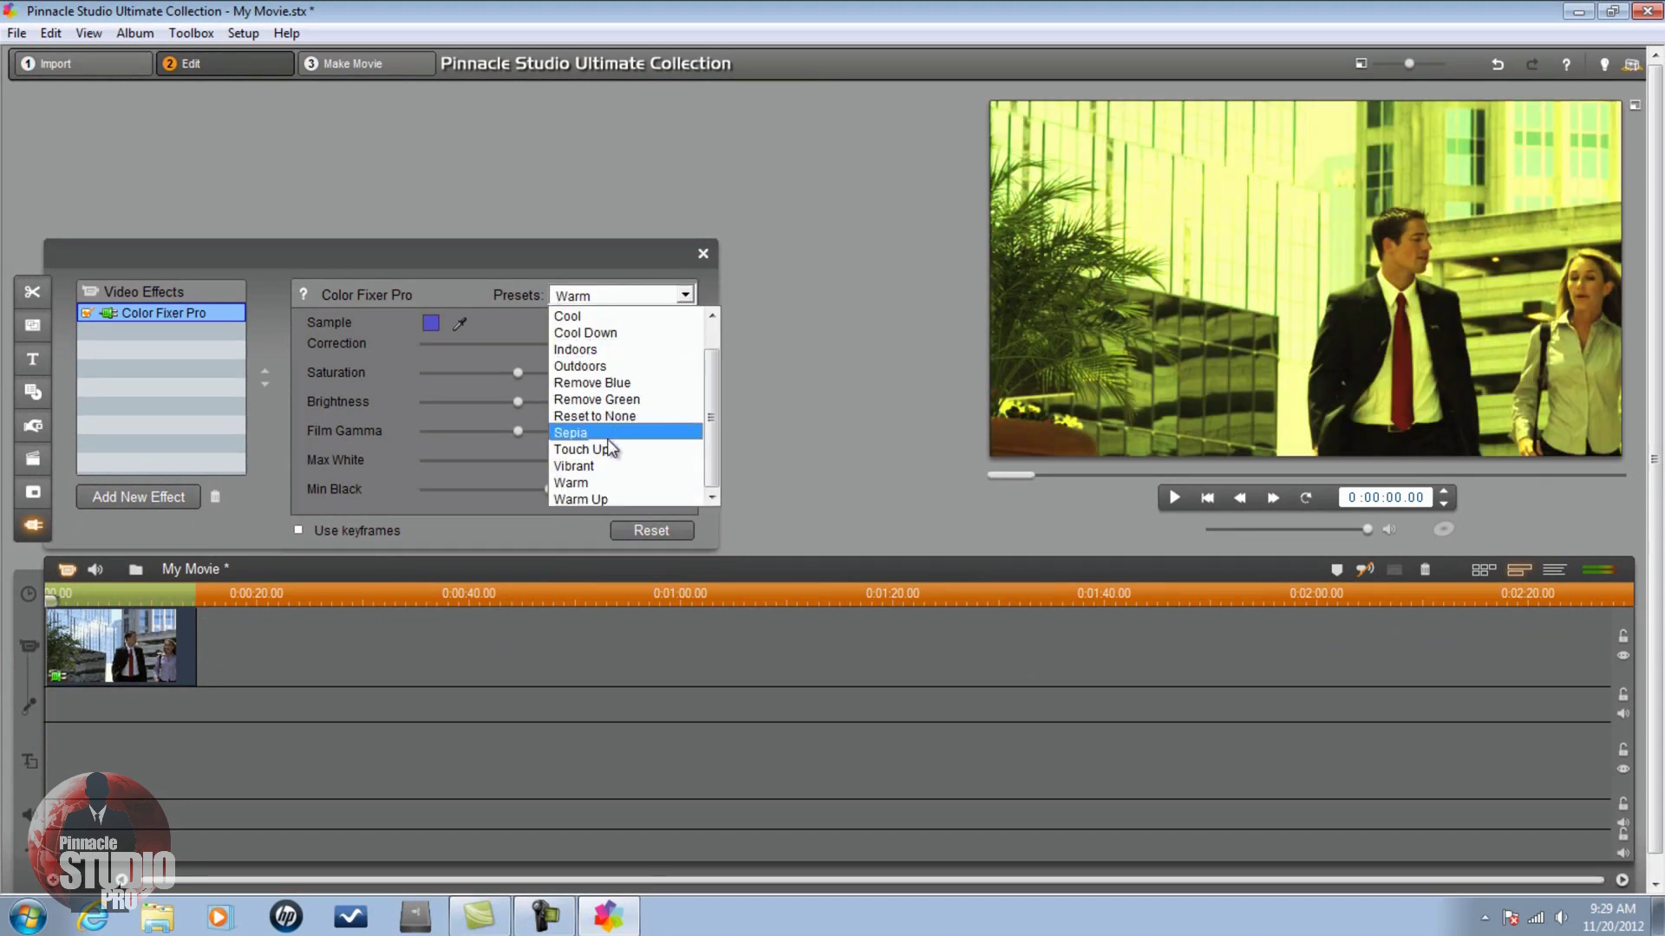
{"action": "left_click", "coordinate": [607, 434]}
{"action": "left_click", "coordinate": [685, 296]}
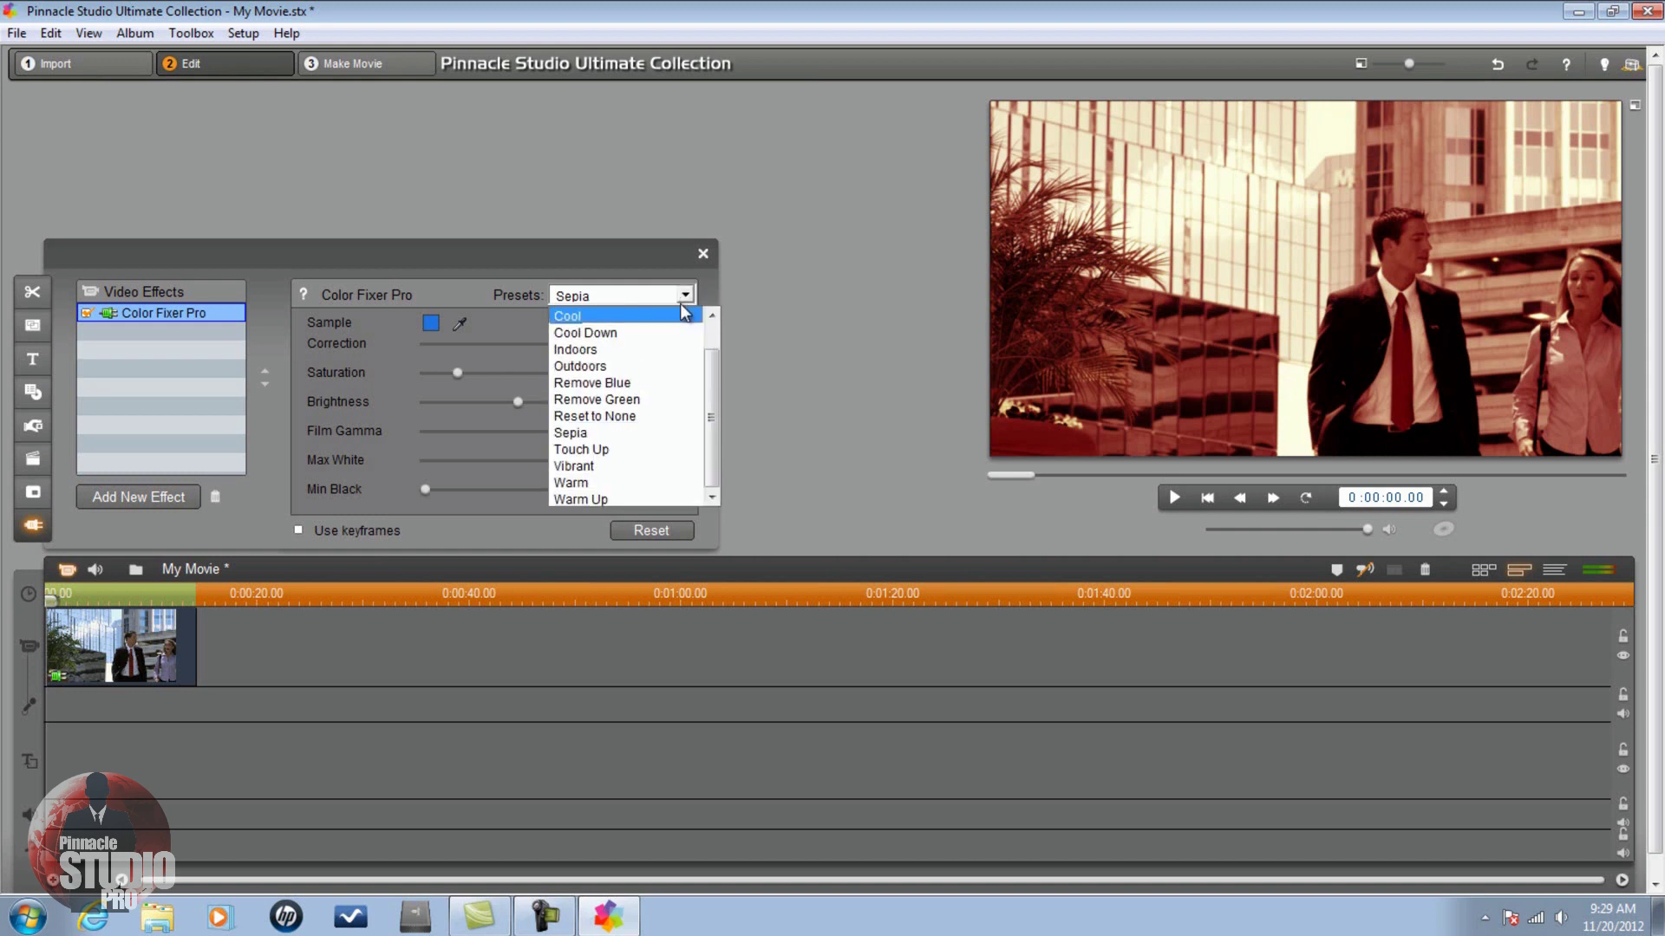
{"action": "left_click", "coordinate": [647, 371]}
Step: Apply the Reset to None preset to Color Fixer Pro and set Saturation to about 77.5 and Film Gamma to about 10
{"action": "left_click", "coordinate": [685, 296]}
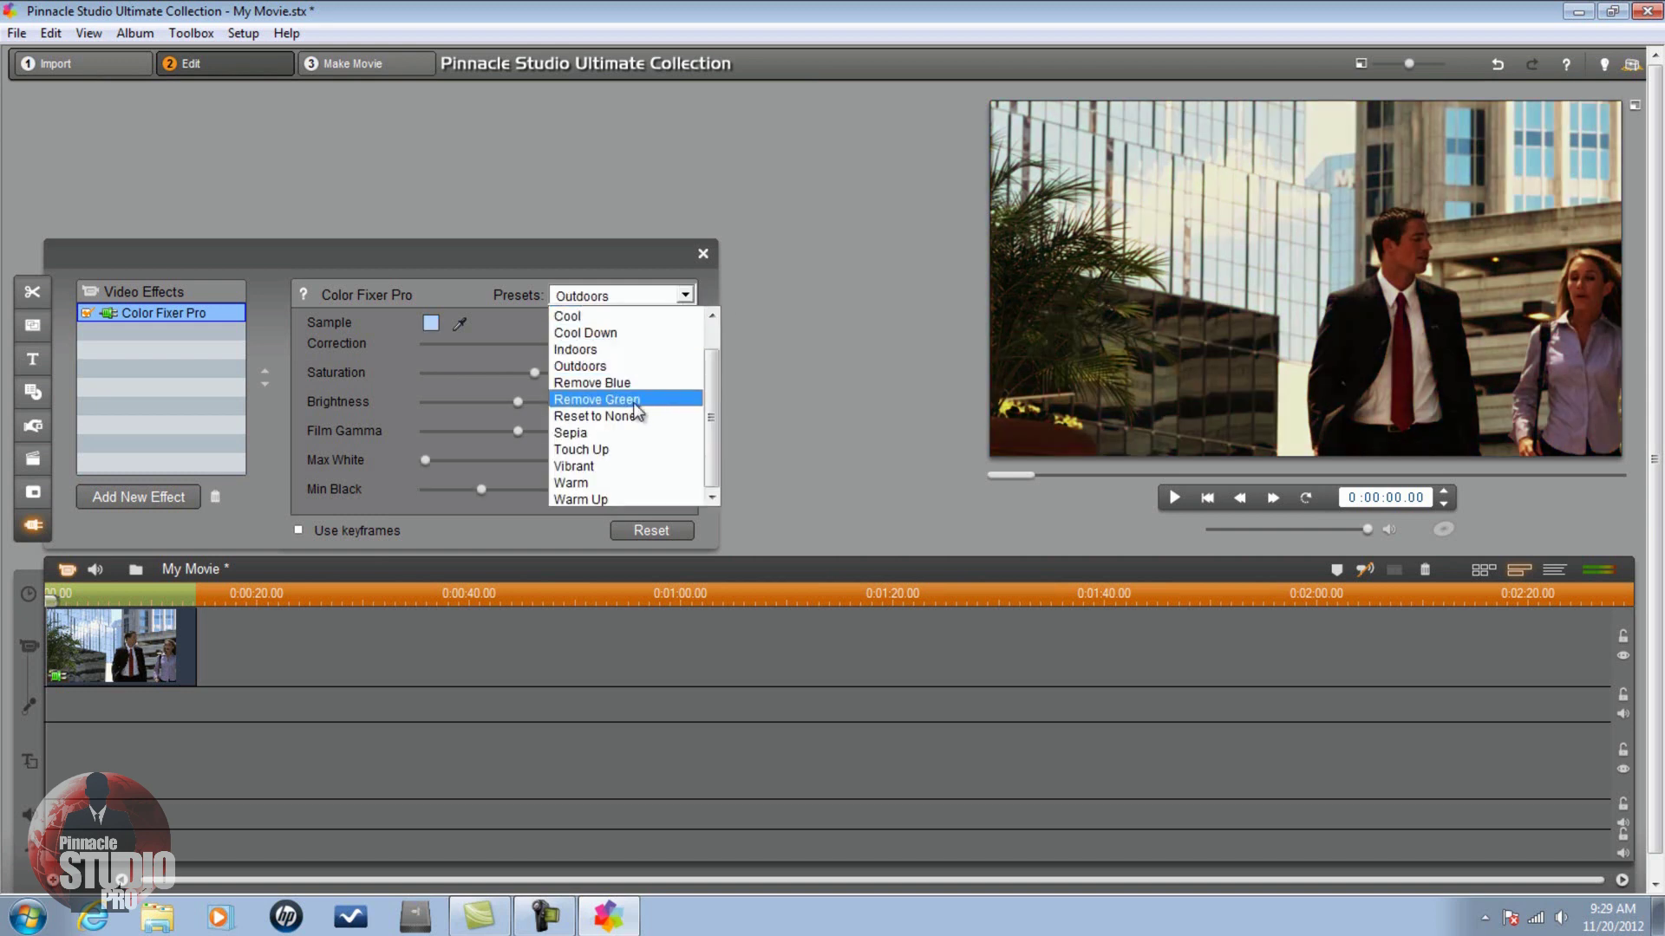
{"action": "left_click", "coordinate": [607, 416]}
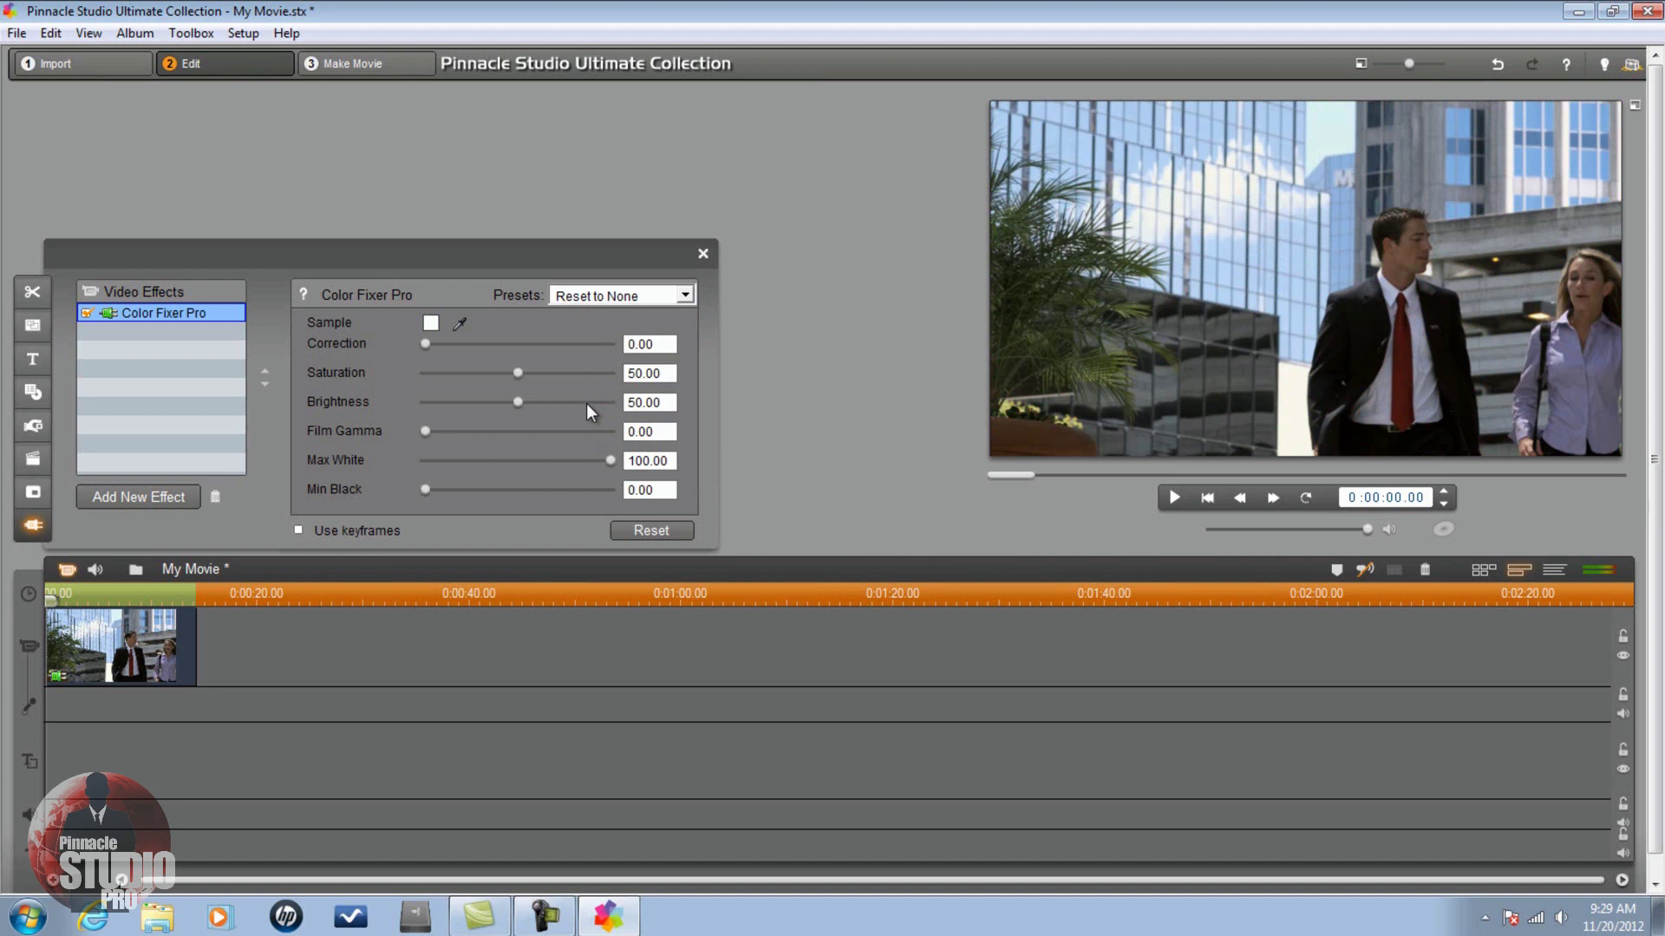
{"action": "left_click_drag", "start_coordinate": [518, 373], "coordinate": [446, 440]}
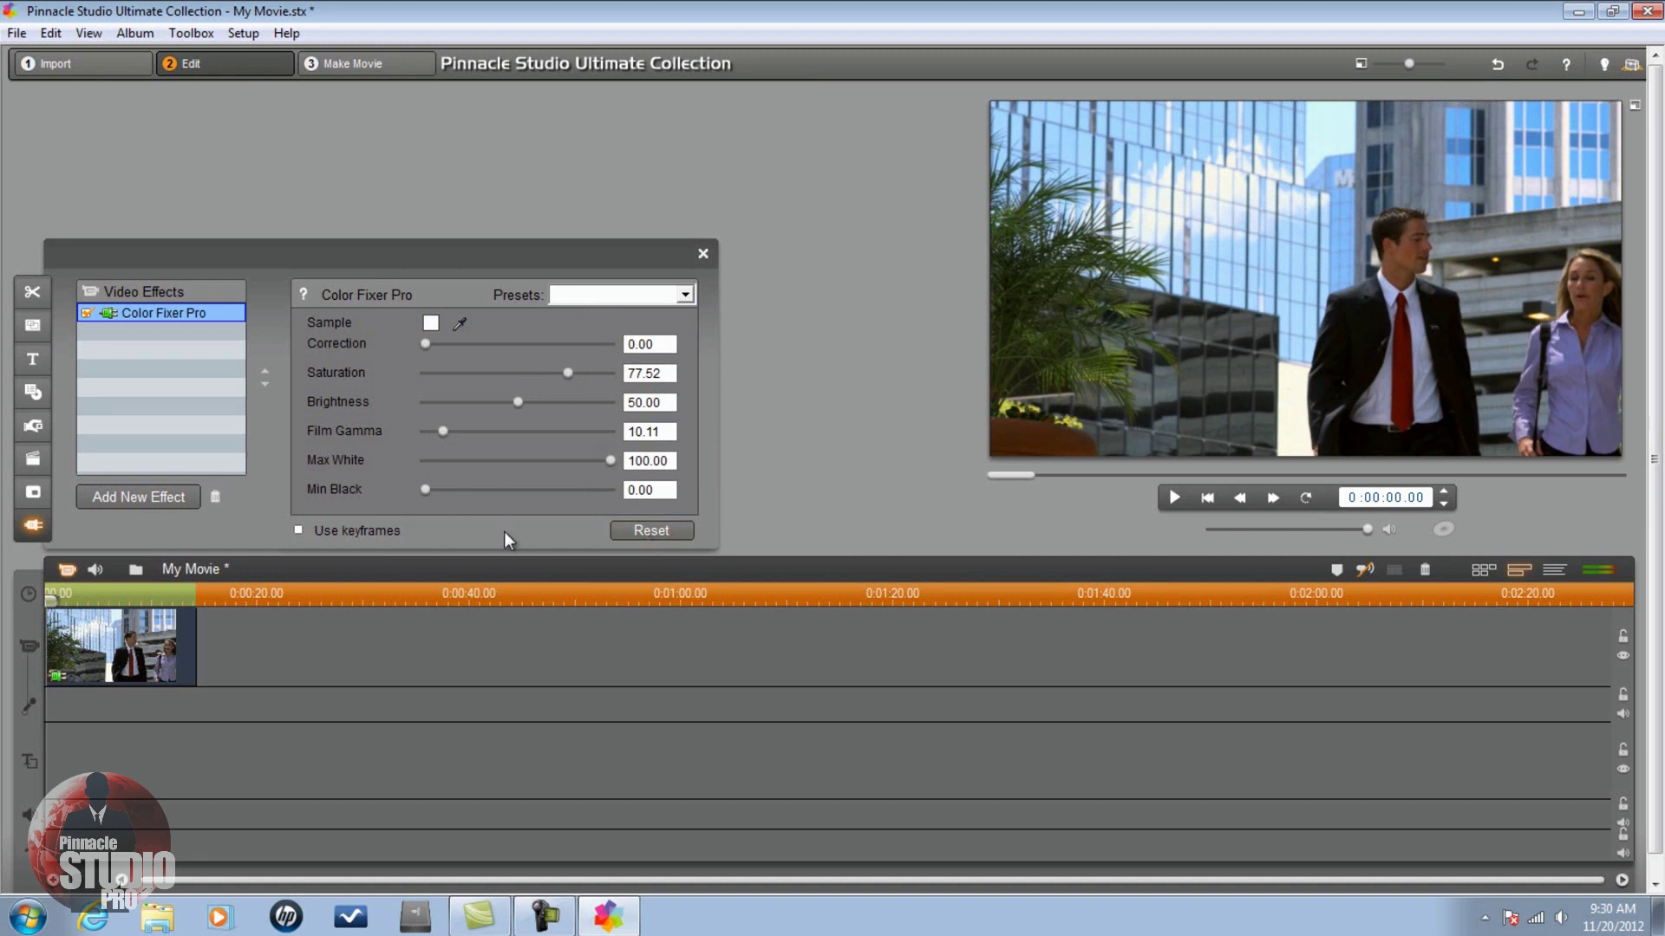
{"action": "left_click", "coordinate": [703, 254]}
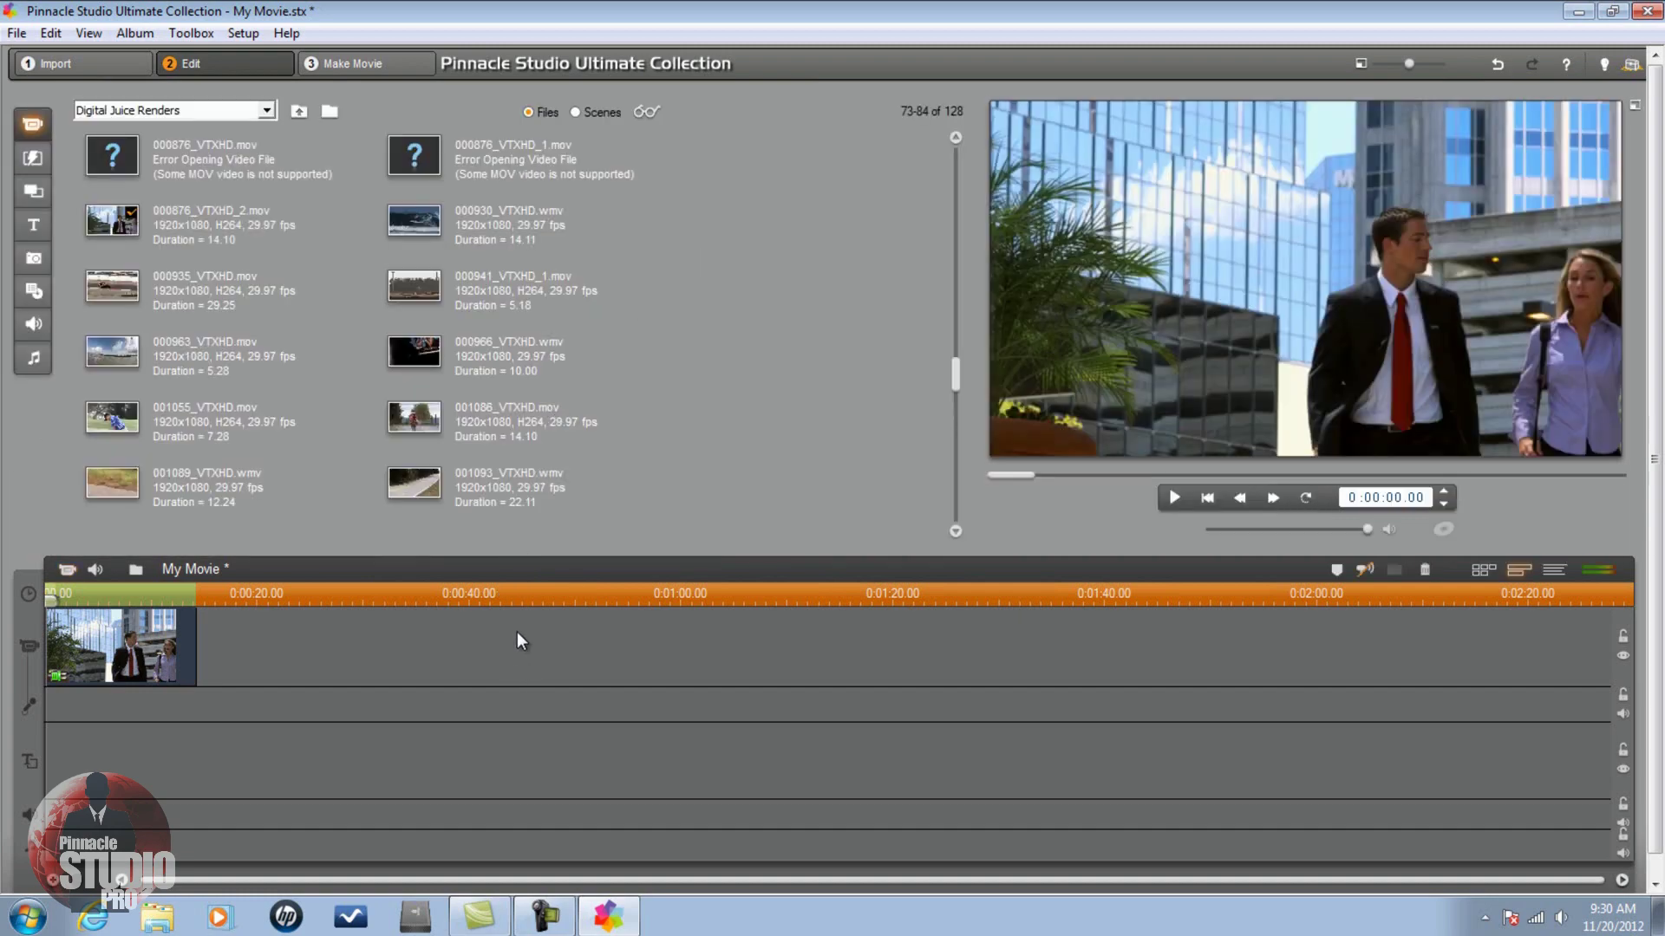